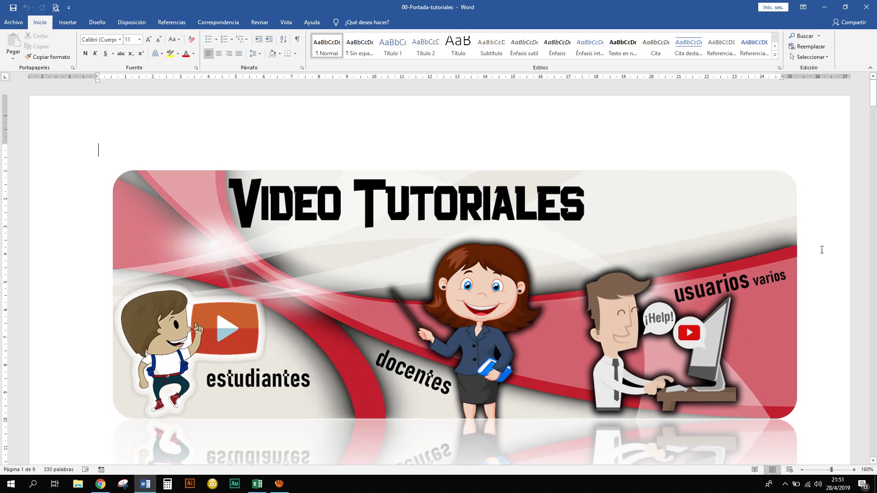
Step: Scroll through the Word tutorials cover page, then bring up the Educar Ecuador YouTube channel in Chrome
scroll(676, 367, "down", 1)
scroll(677, 368, "down", 3)
scroll(677, 368, "down", 3)
scroll(677, 368, "down", 1)
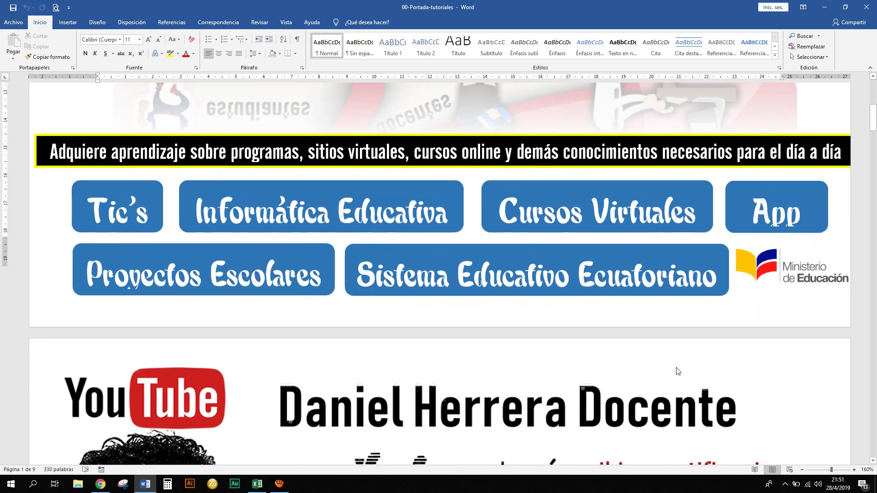
scroll(677, 368, "down", 3)
scroll(677, 368, "down", 2)
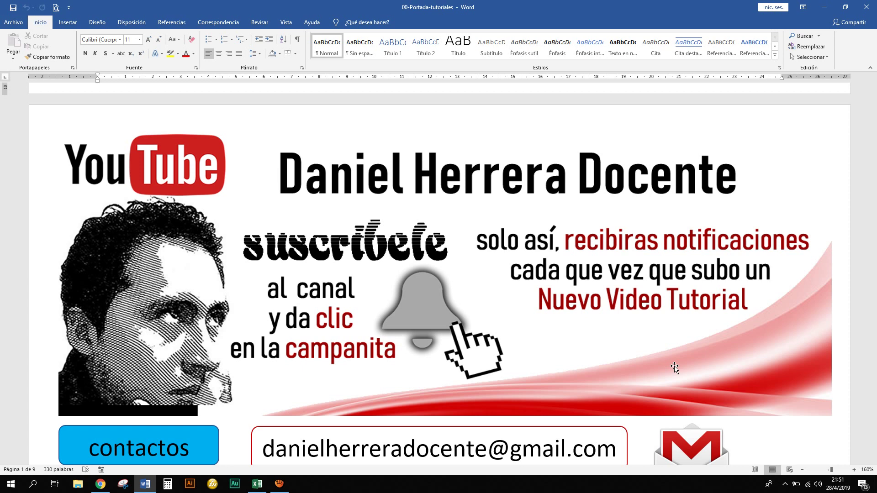
left_click(443, 321, "ctrl")
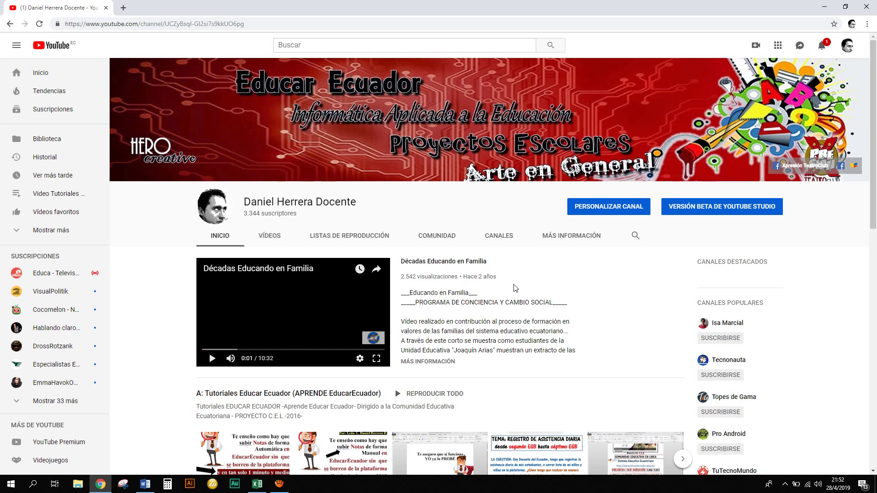
Step: Glance over the YouTube channel page, then minimize Chrome to get back to the Word cover page
scroll(516, 288, "down", 2)
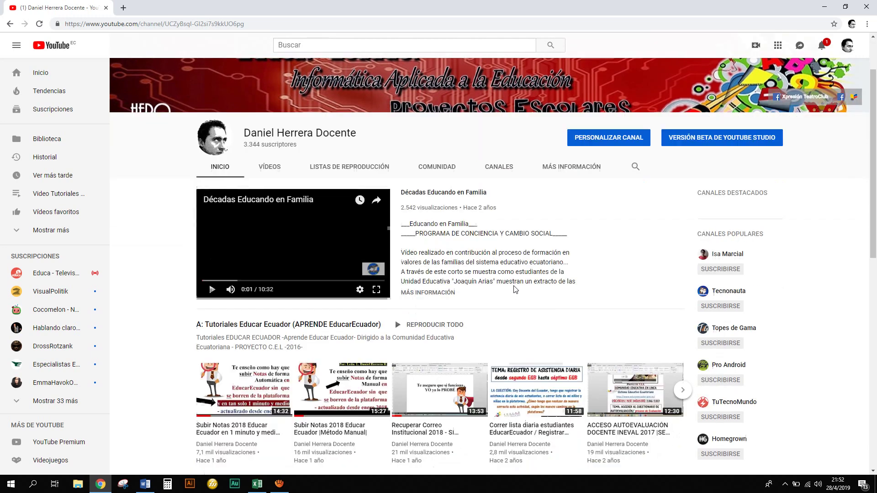
scroll(517, 289, "up", 2)
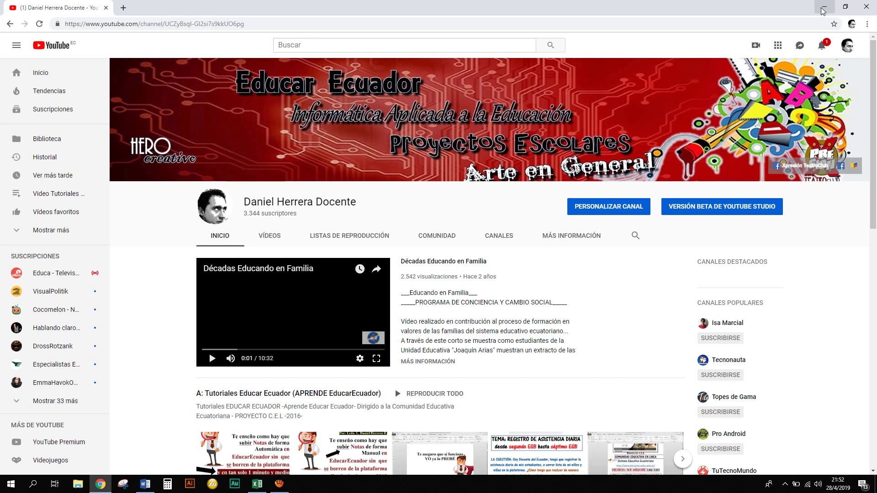
left_click(823, 10)
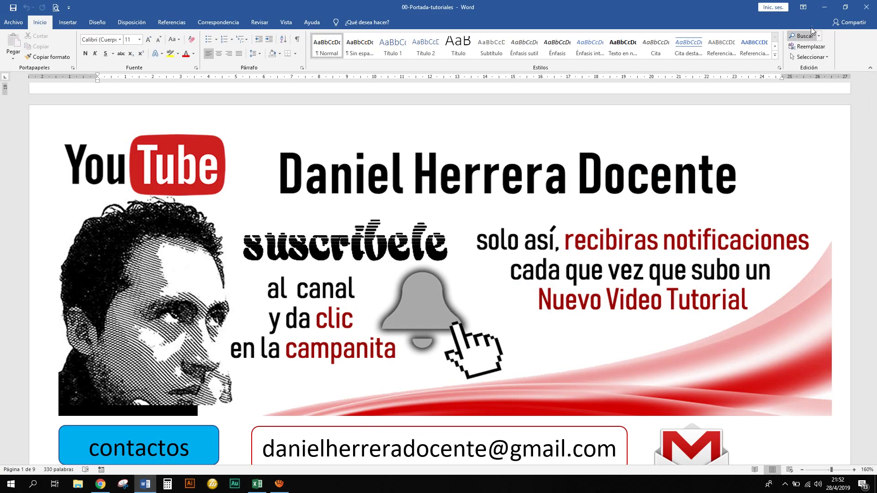
Step: Minimize Word and switch to the Excel NOTAS grade register workbook for 2019-2020
left_click(825, 7)
left_click(257, 484)
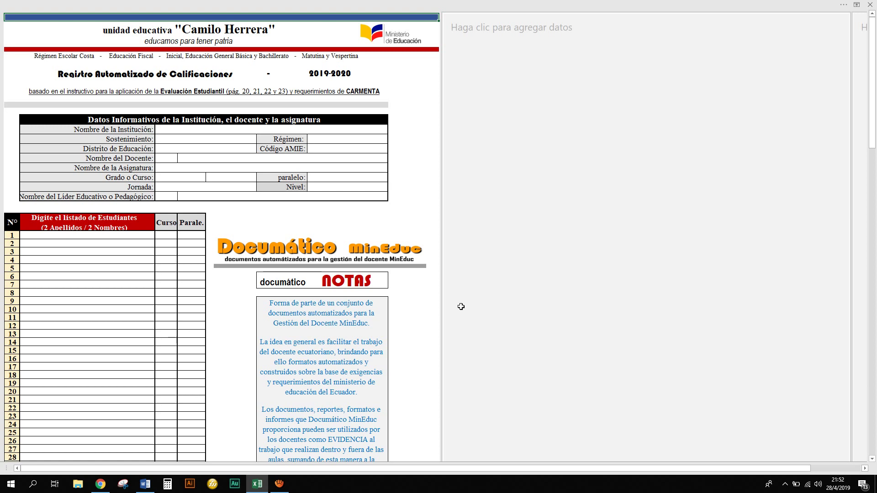
Step: Read down the template's description paragraphs to the Documático menu listing Parcial UNO to CUATRO
scroll(392, 304, "down", 2)
scroll(402, 304, "down", 1)
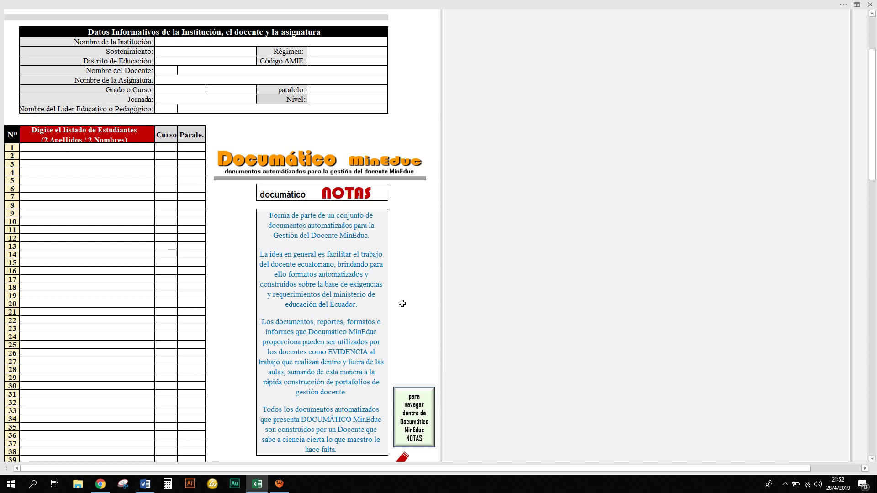
left_click(326, 230)
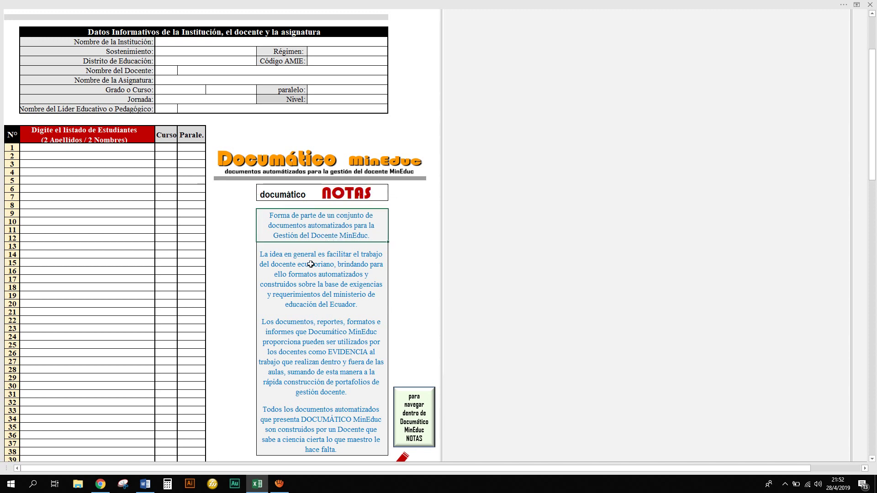
left_click(323, 302)
scroll(329, 300, "down", 1)
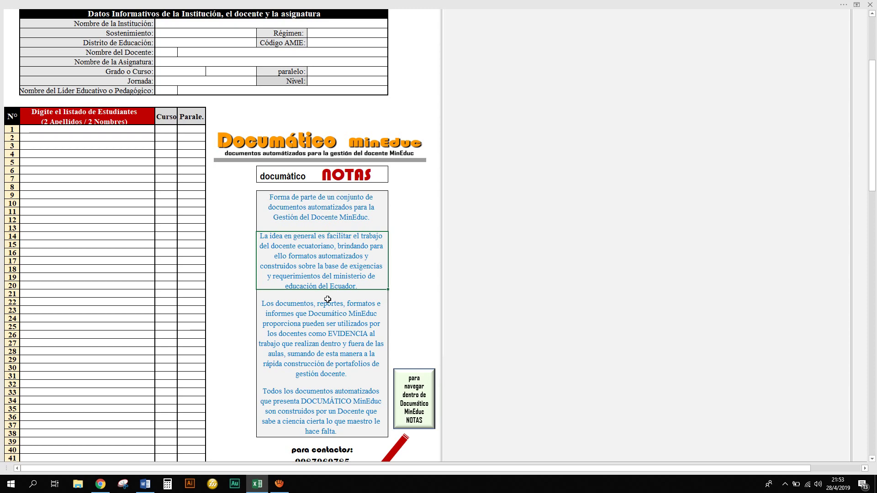
scroll(327, 300, "down", 2)
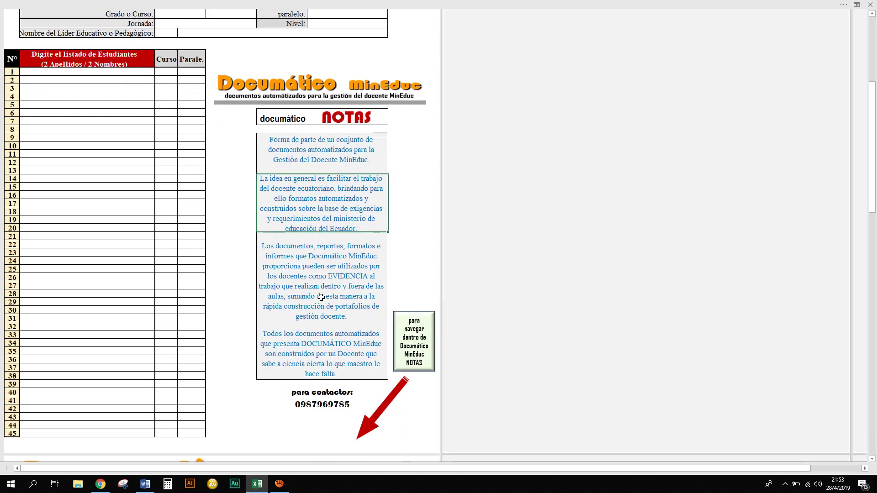
left_click(323, 294)
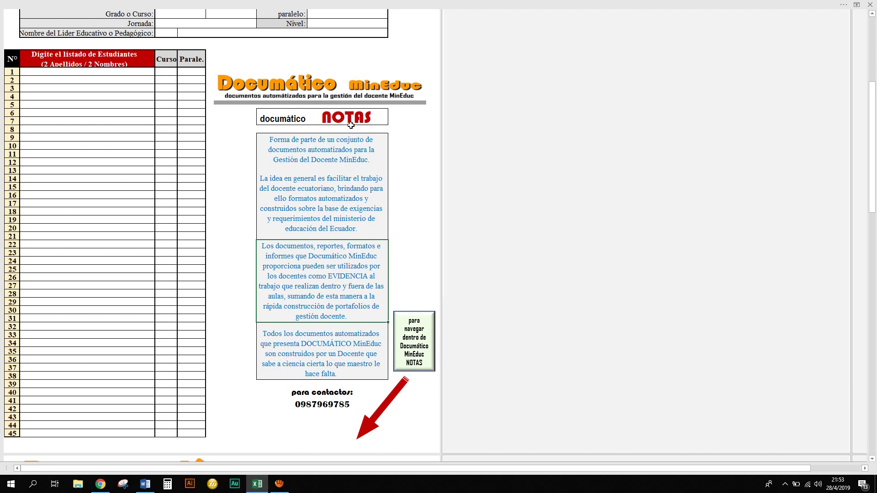
scroll(341, 172, "down", 3)
scroll(338, 173, "down", 4)
scroll(339, 174, "down", 4)
scroll(339, 174, "down", 2)
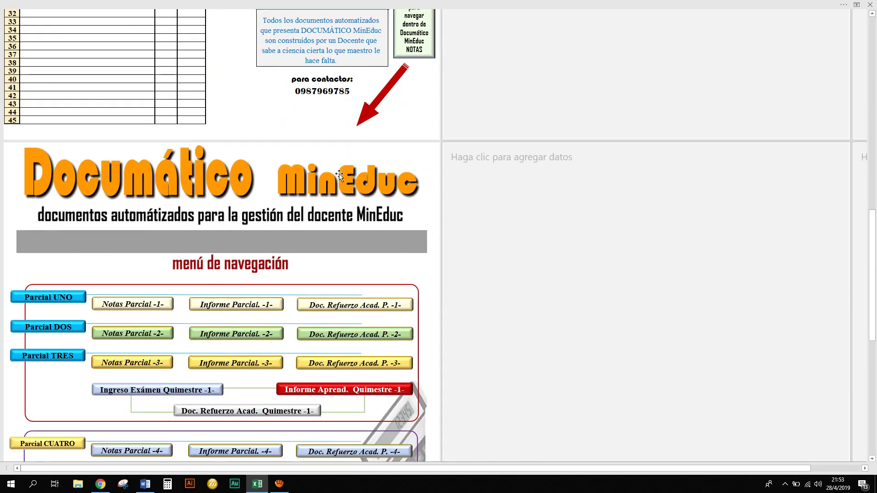
Step: Scroll down past Parcial CINCO and SEIS, then back up to the school header
scroll(339, 174, "down", 1)
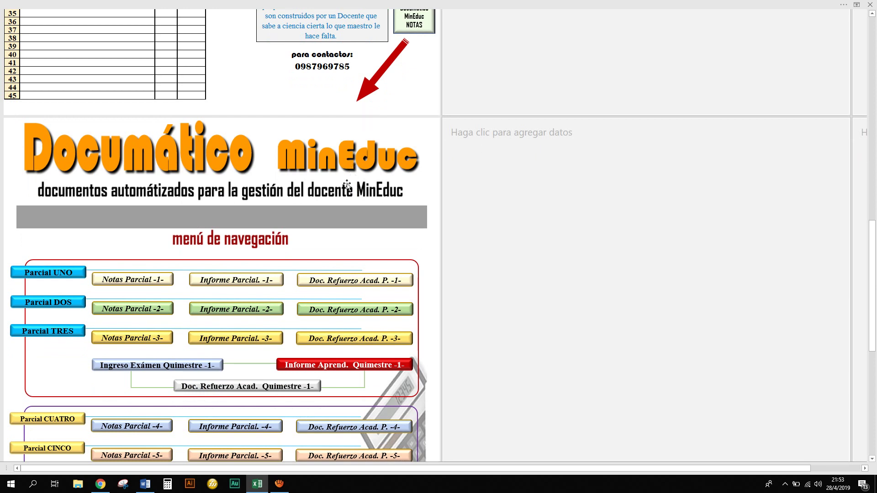
scroll(347, 185, "down", 1)
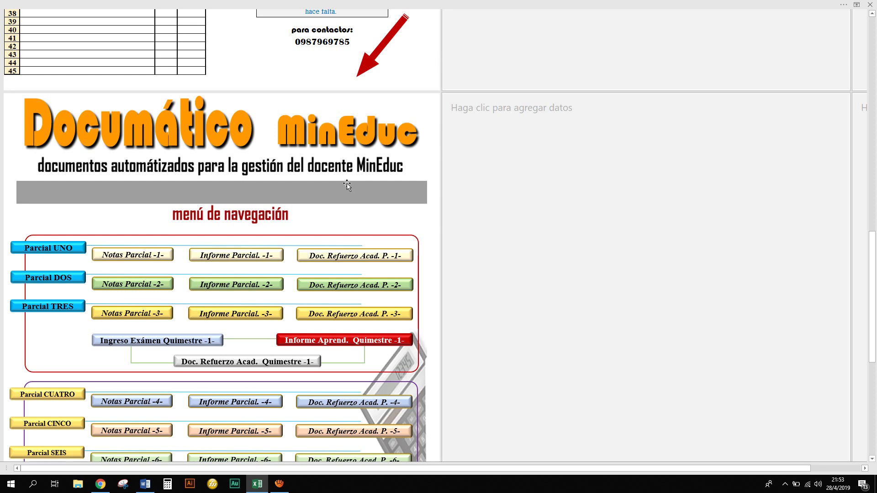
scroll(346, 183, "up", 4)
scroll(346, 182, "up", 15)
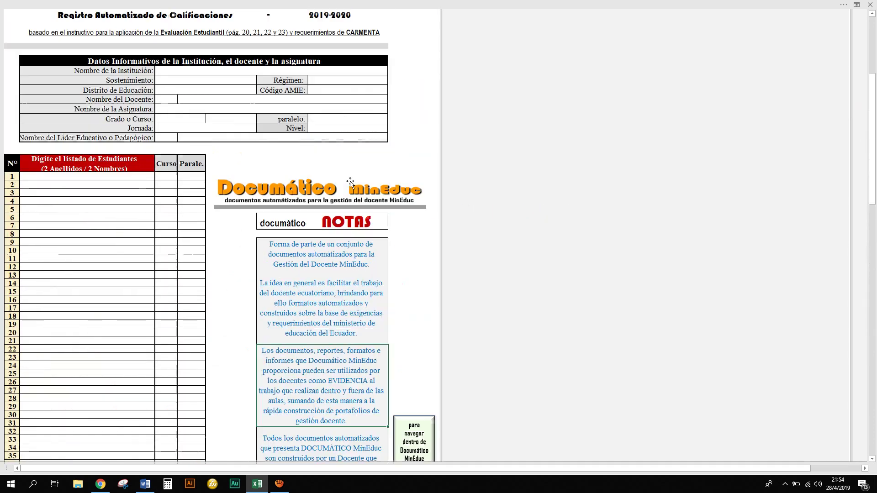
scroll(349, 183, "up", 2)
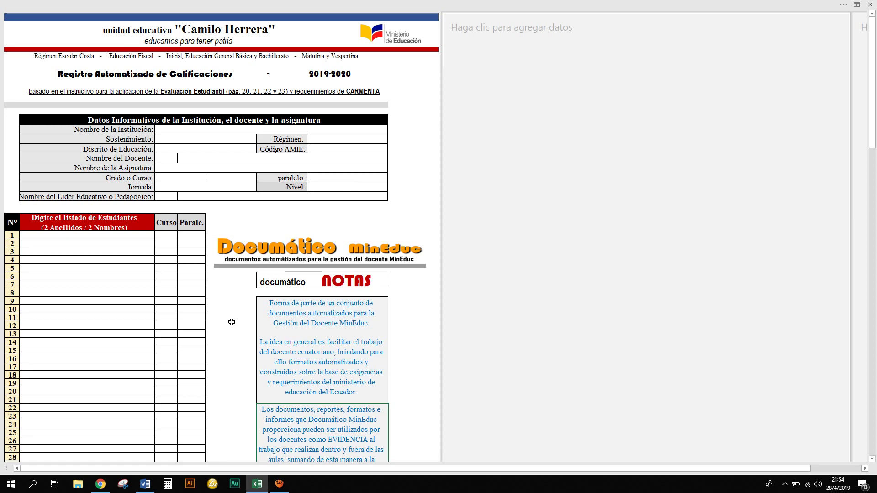
scroll(198, 318, "down", 1)
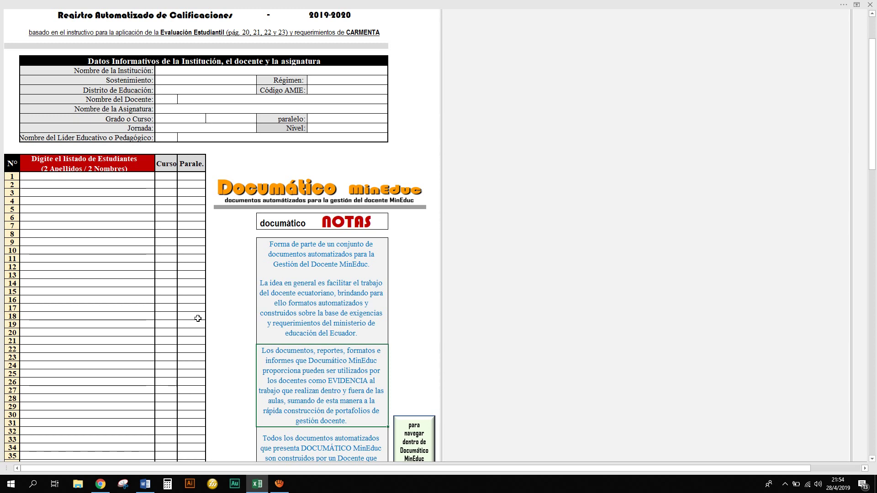
scroll(209, 314, "up", 3)
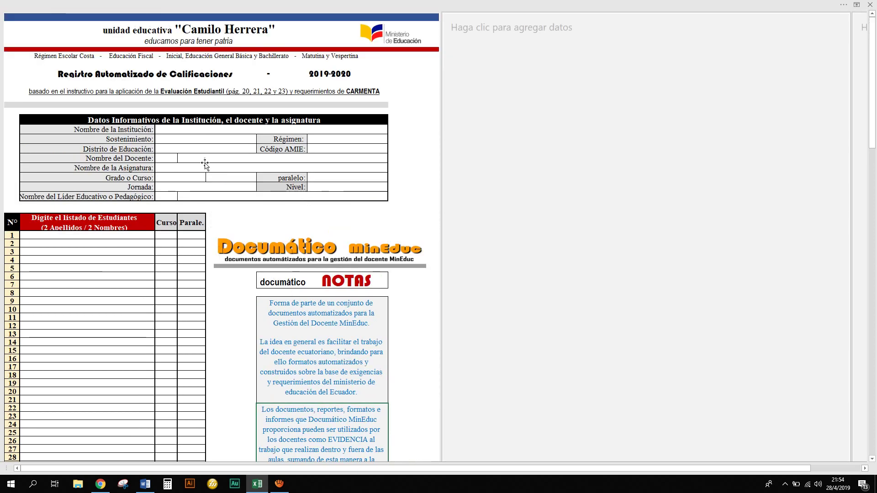
scroll(262, 343, "down", 5)
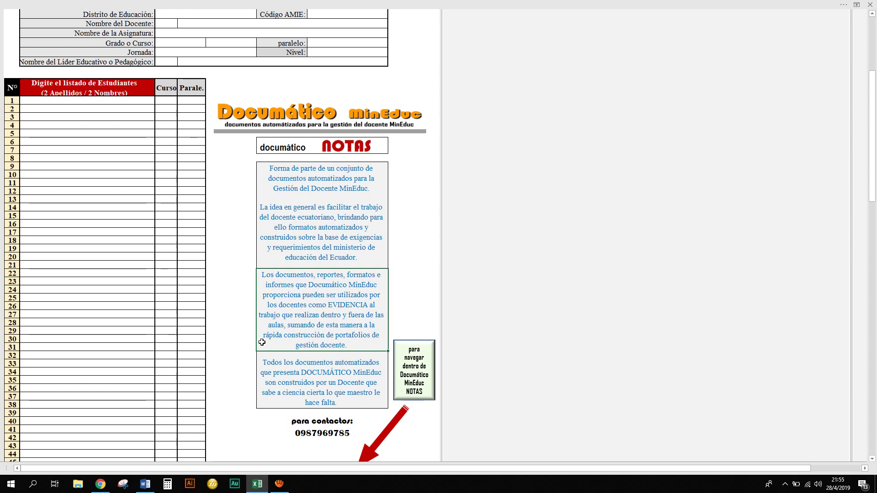
scroll(279, 338, "up", 4)
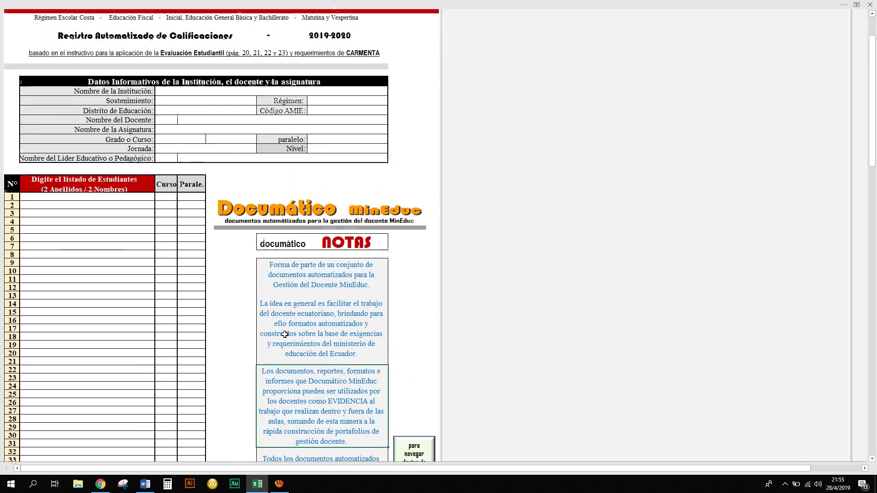
scroll(285, 334, "up", 2)
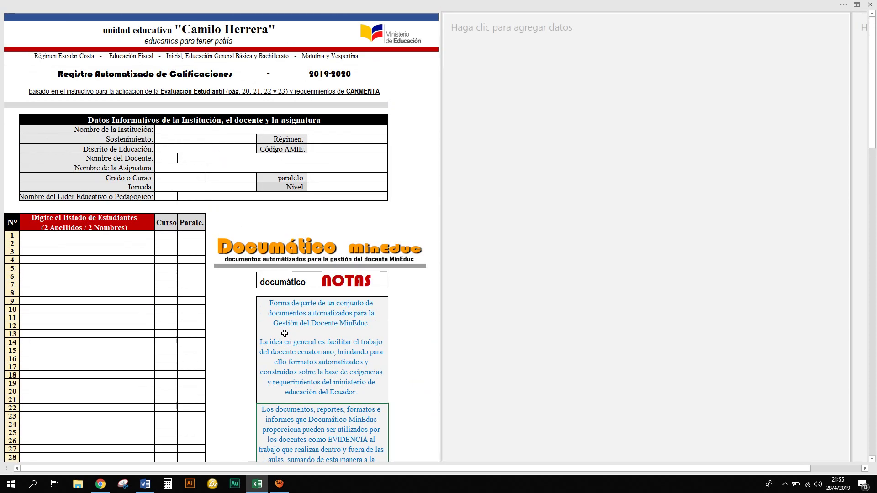
scroll(284, 333, "down", 2)
scroll(284, 334, "down", 3)
scroll(284, 333, "down", 7)
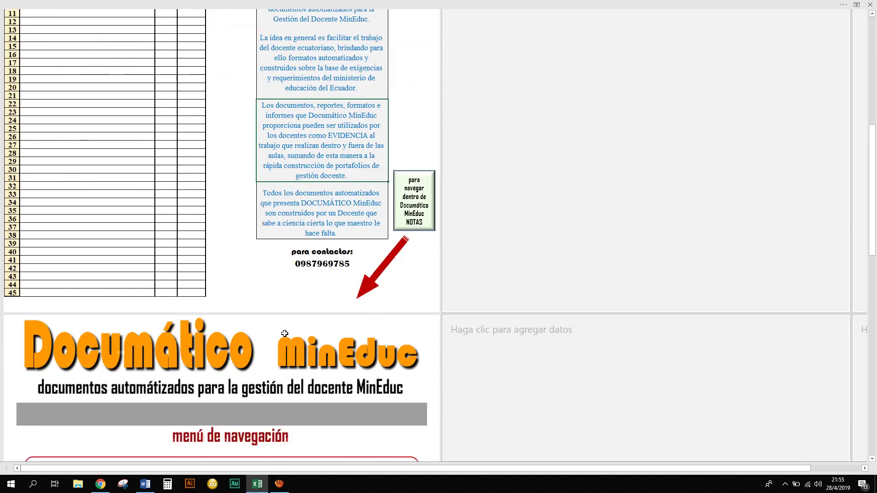
scroll(285, 333, "down", 5)
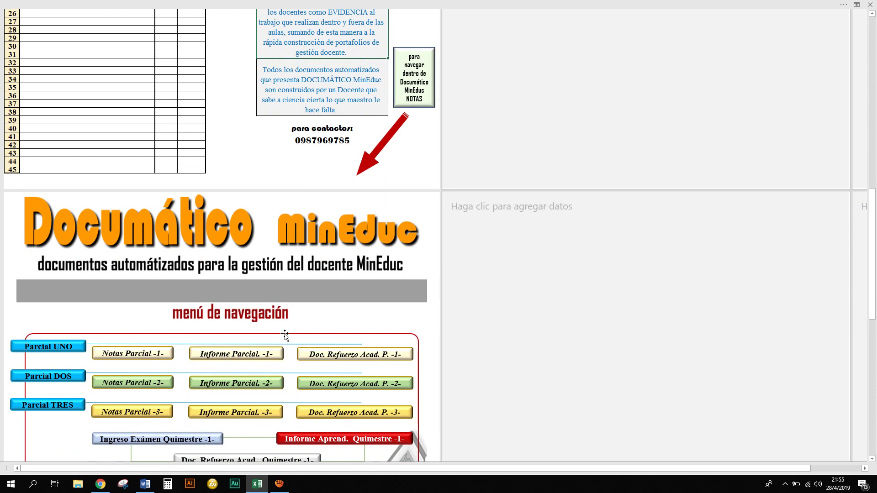
scroll(290, 348, "up", 4)
scroll(291, 348, "up", 8)
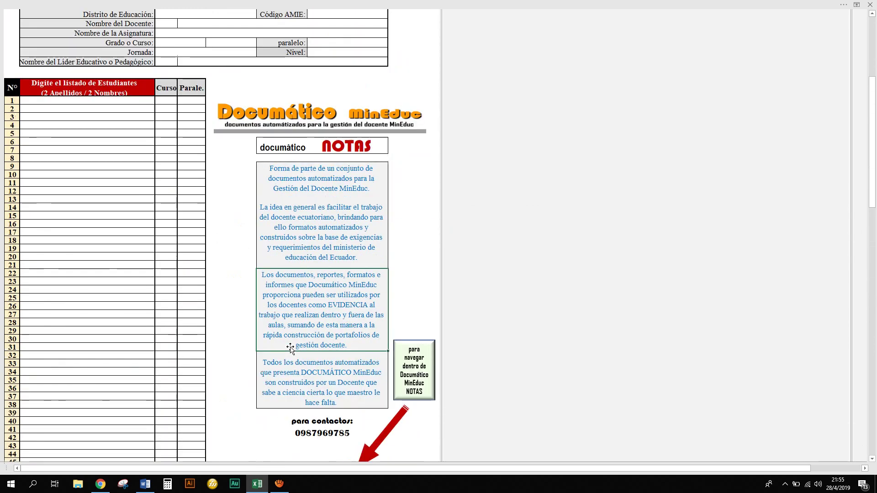
scroll(291, 348, "up", 1)
scroll(291, 348, "up", 5)
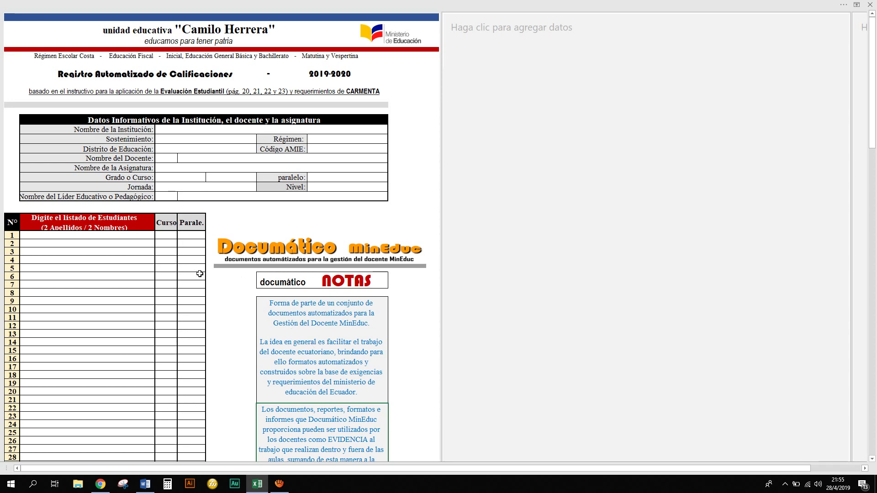
scroll(200, 274, "down", 5)
scroll(200, 274, "down", 10)
scroll(201, 273, "up", 10)
scroll(203, 273, "up", 5)
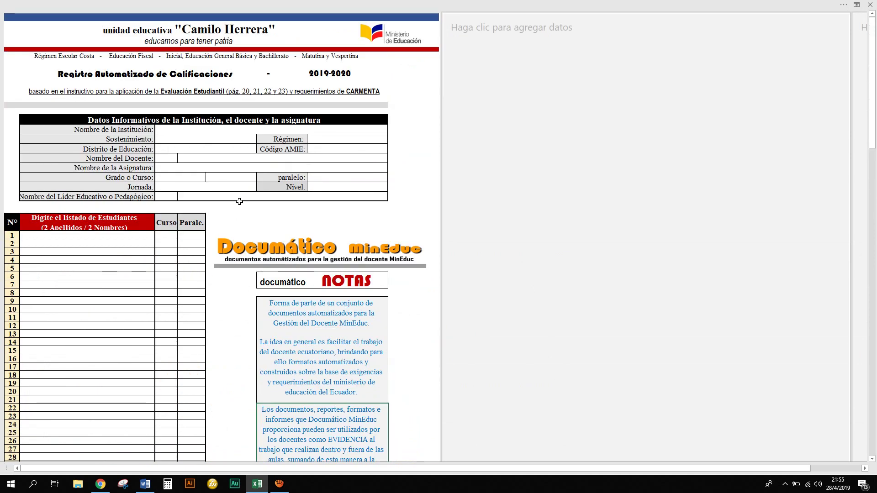
Step: Enter Unidad Educativa "Camilo Herrera" as the institution, with Particular funding and Costa régimen
left_click(211, 133)
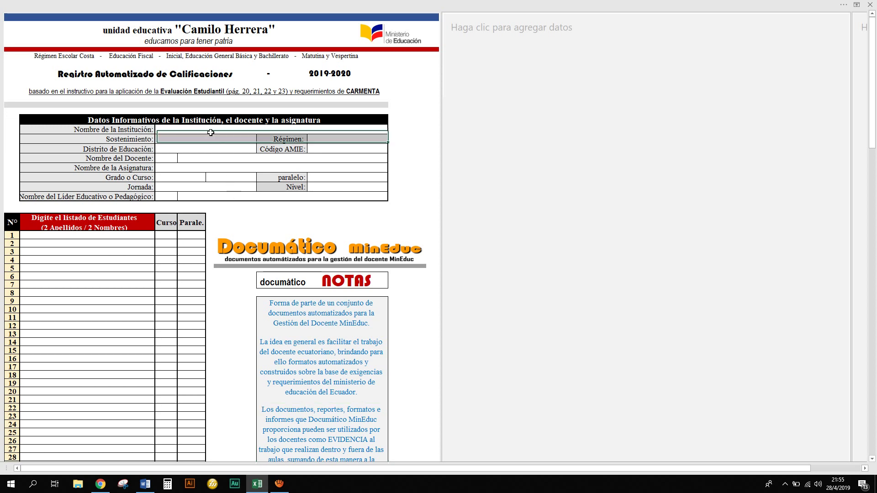
left_click(211, 132)
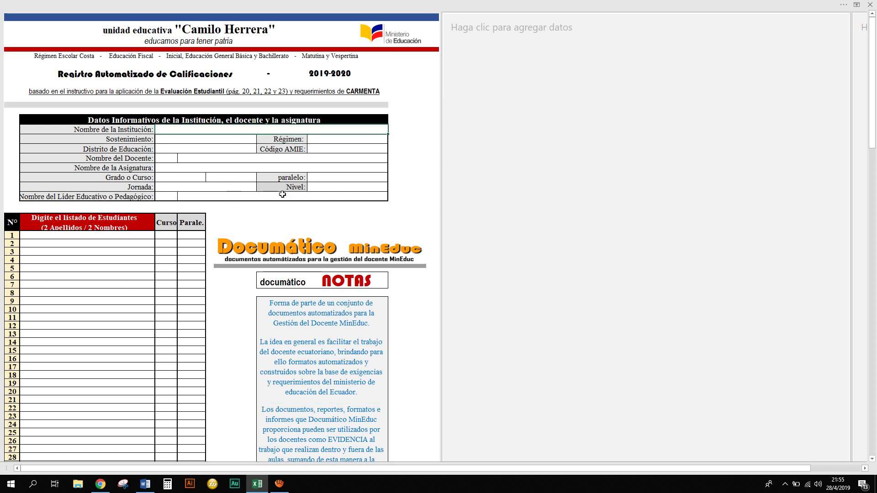
type("Unida")
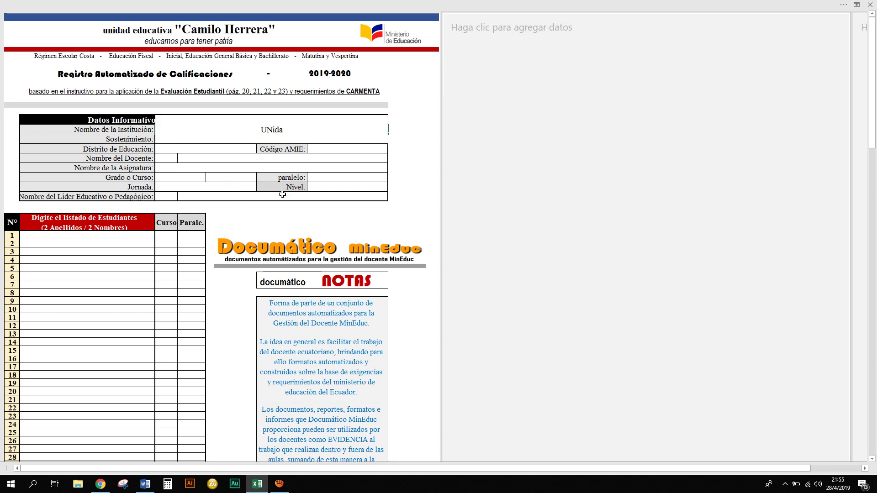
type("d Educati")
type("va \"")
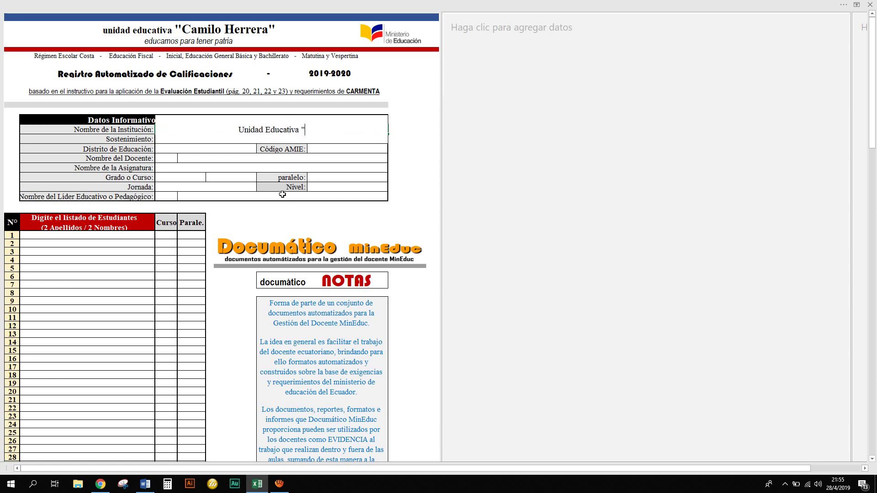
type("Camilo Herr")
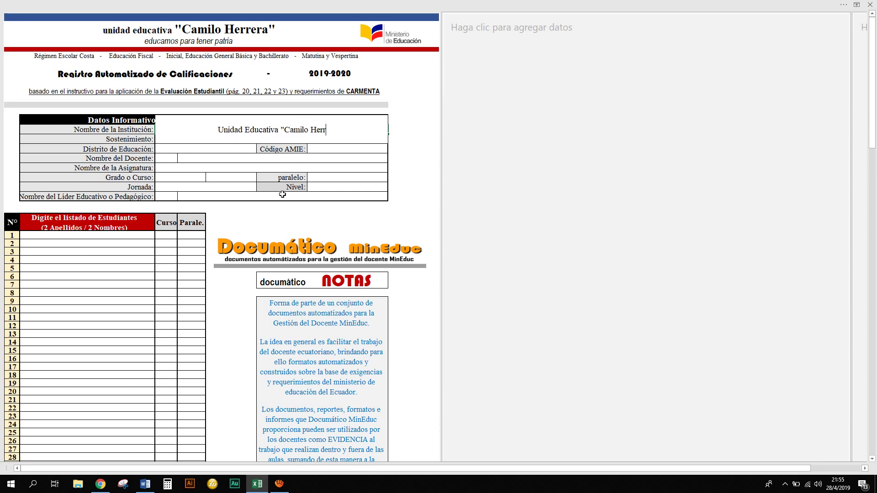
type("era\"")
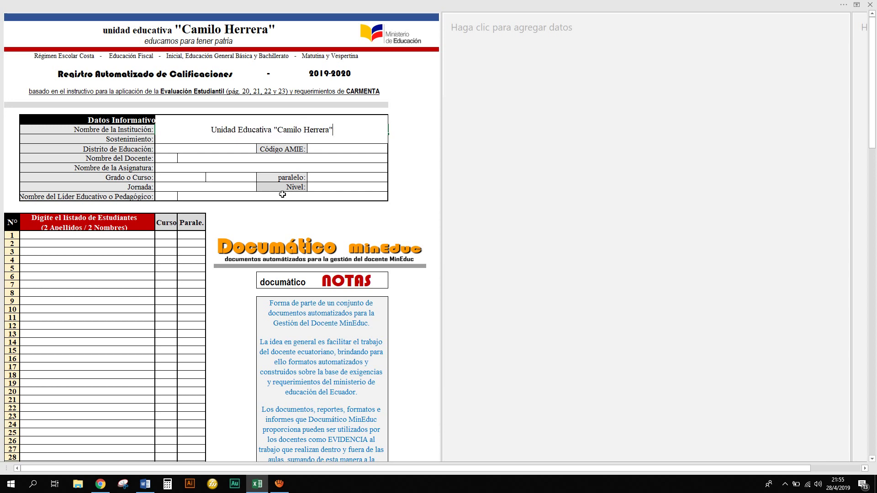
key("Return")
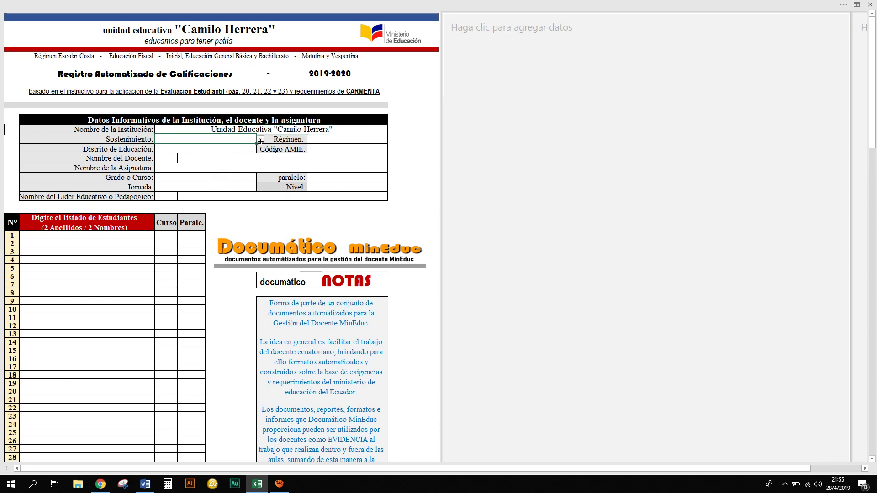
left_click(260, 139)
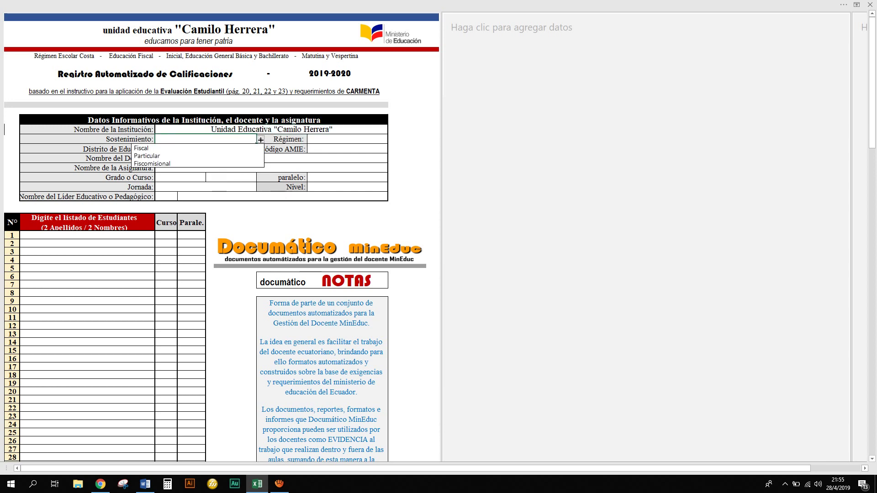
left_click(163, 156)
left_click(339, 140)
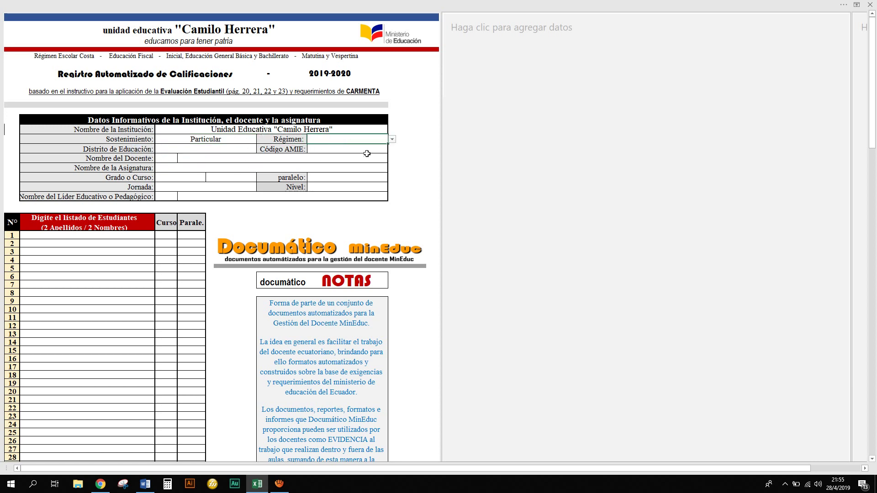
left_click(393, 143)
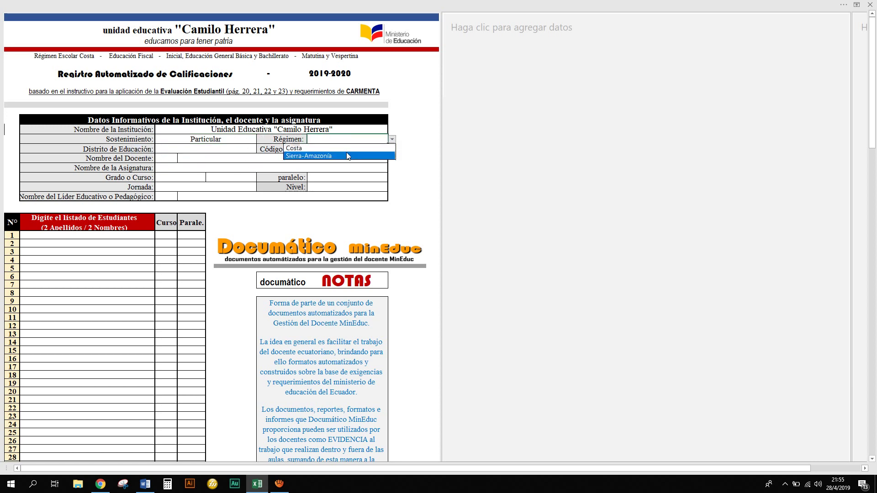
left_click(319, 150)
Step: Enter district code 18D04 and AMIE code 18H00777
left_click(245, 149)
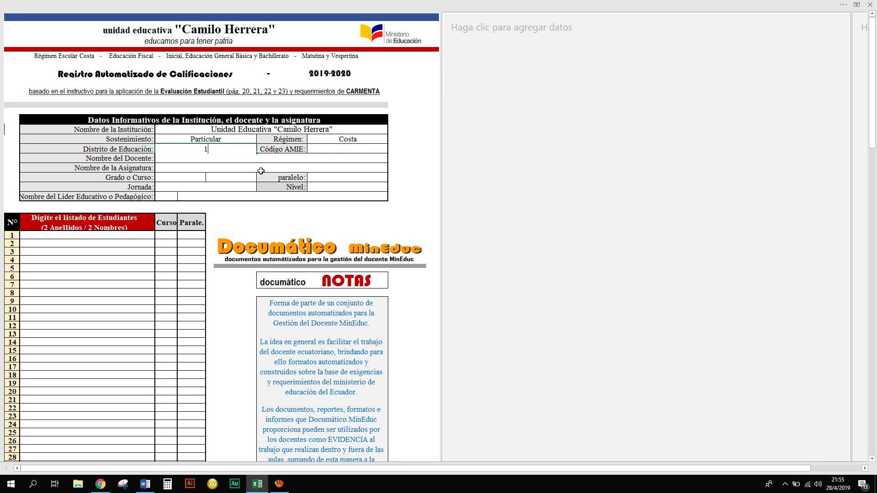
type("18D04")
key("Return")
double_click(361, 148)
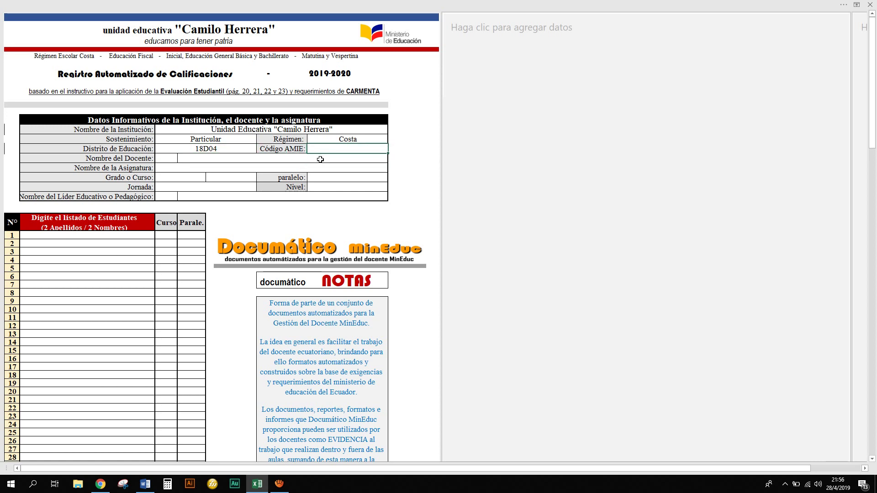
type("18H")
type("00777")
key("Return")
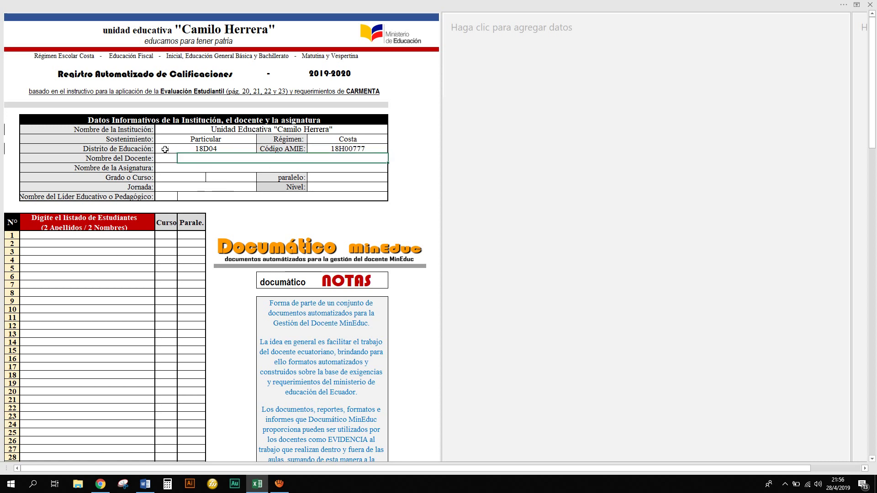
Step: Set the teacher's title to Lcdo. with their name, and the subject Problemad el Mundo Contemporaneo
left_click(165, 157)
left_click(181, 159)
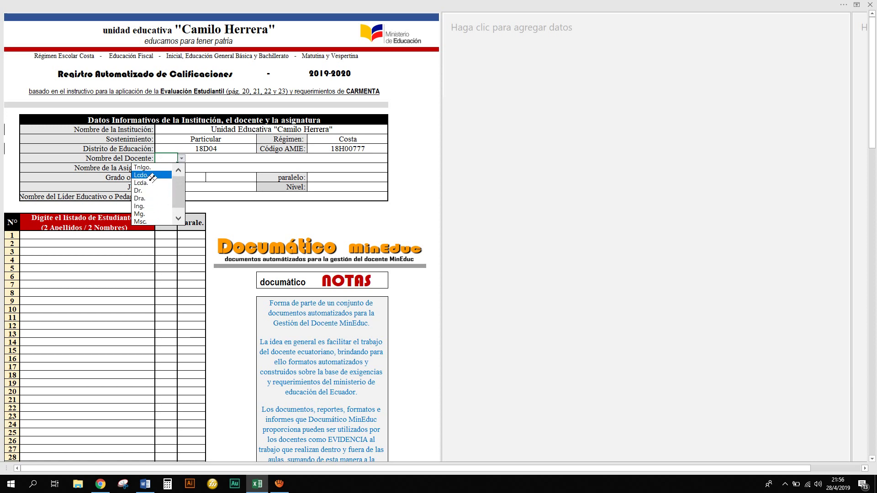
left_click(142, 175)
left_click(201, 157)
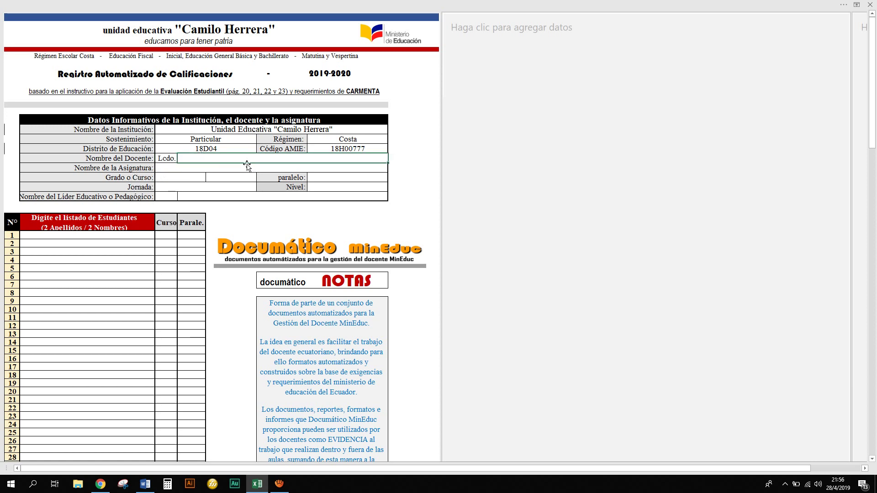
type("Pp")
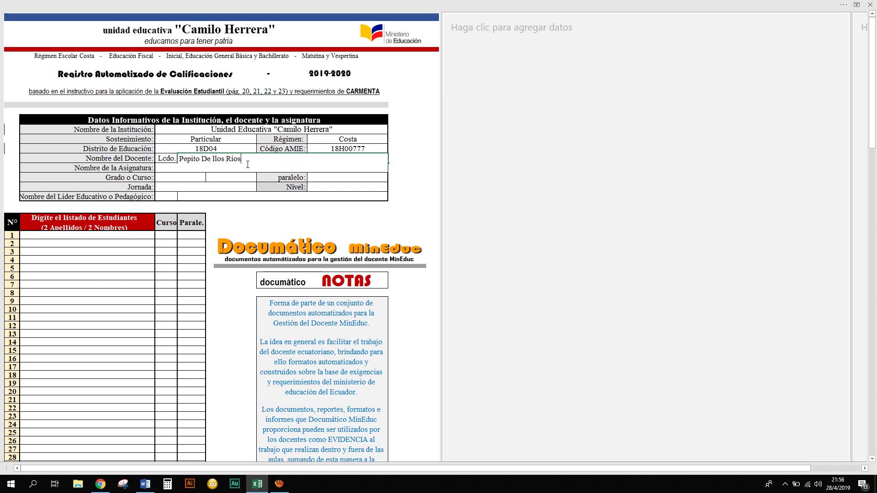
key("Return")
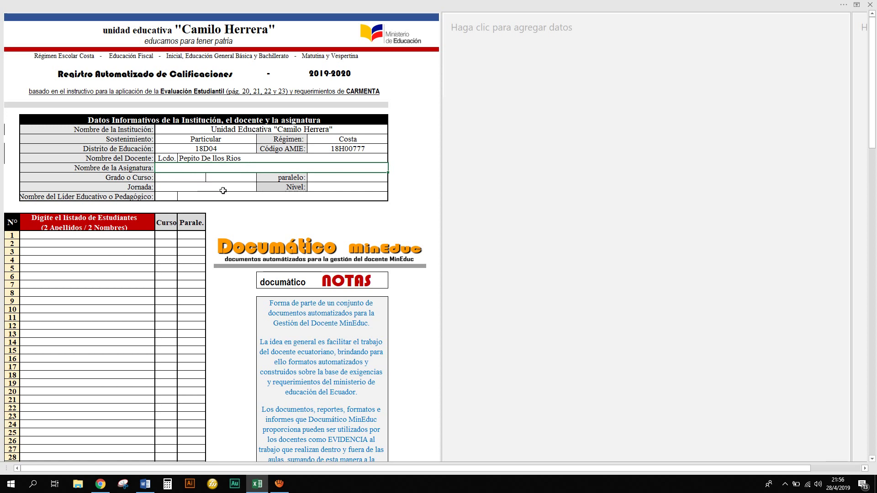
type("Problemad")
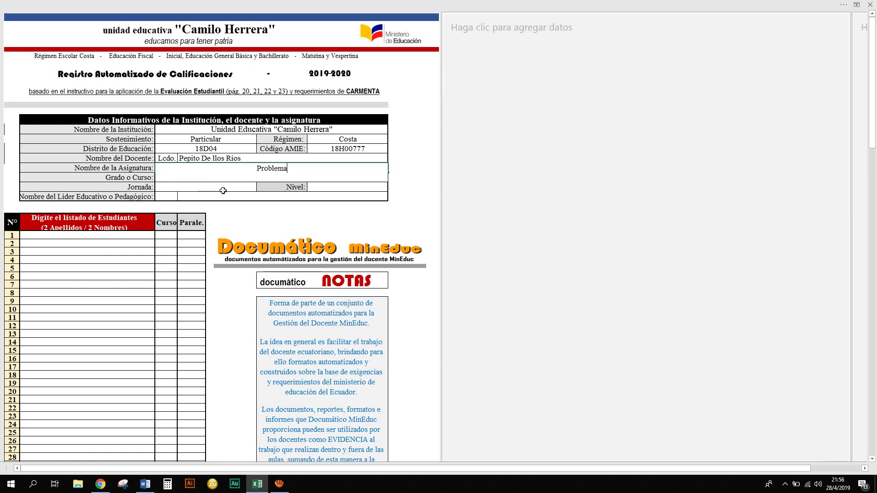
type(" el Mundo Co")
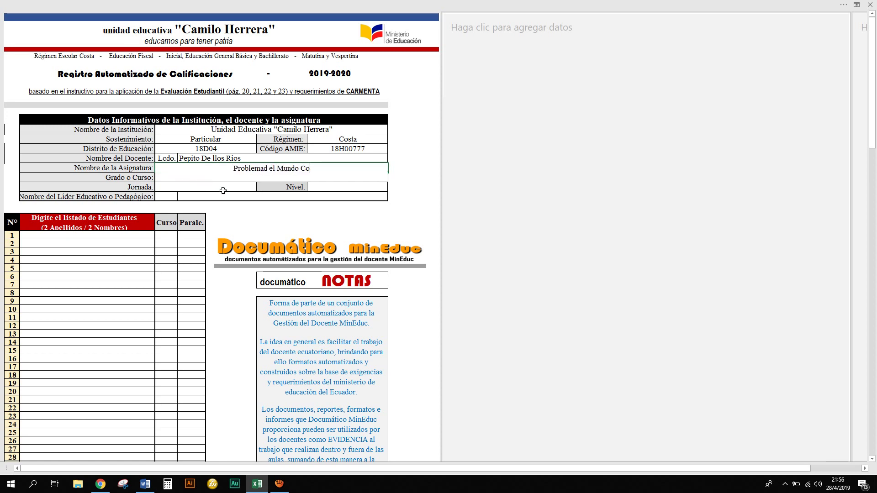
type("ntempo")
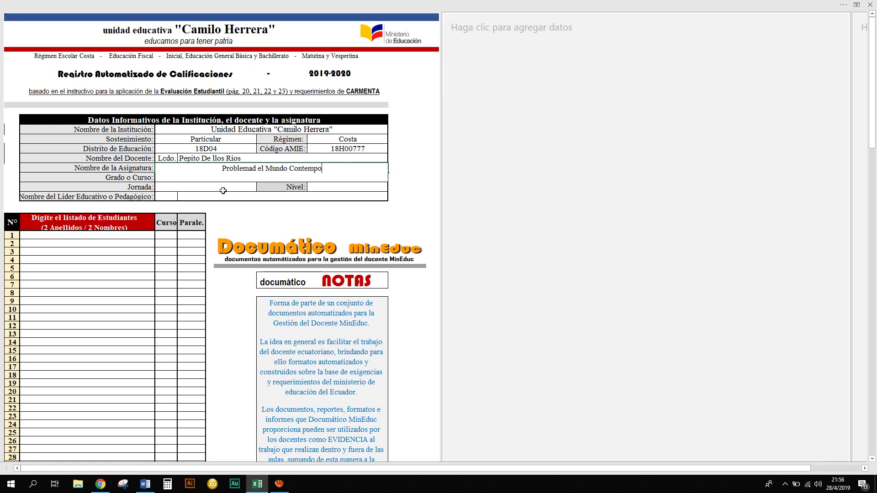
type("raneo")
key("Return")
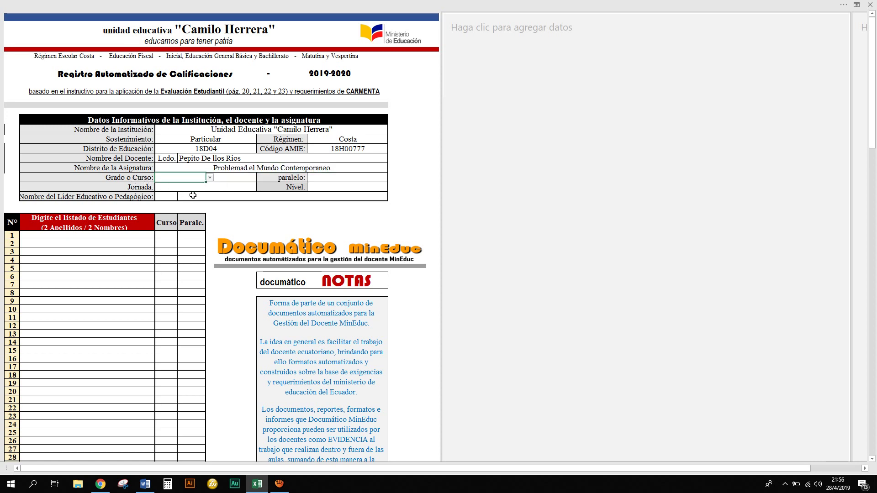
Step: Set Grado o Curso to Tercero BGU with paralelo "G"
left_click(209, 178)
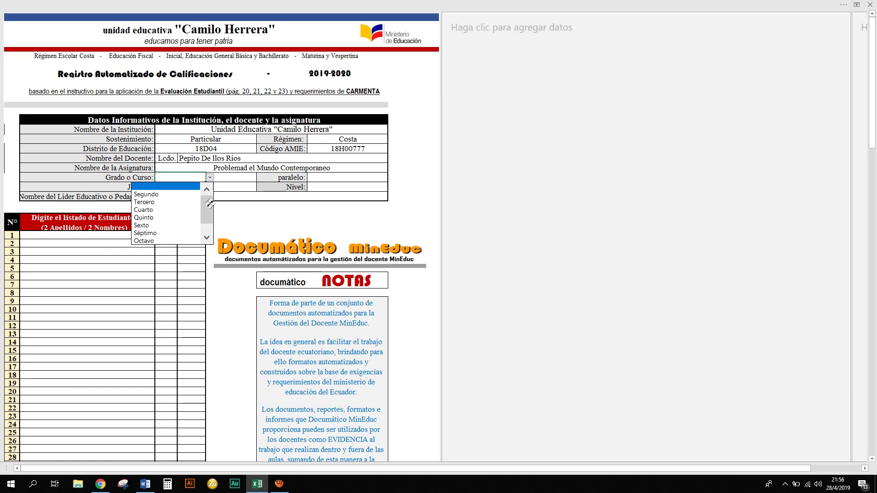
mouse_move(209, 203)
left_mouse_down()
mouse_move(206, 224)
mouse_move(204, 203)
left_mouse_up()
left_click(157, 202)
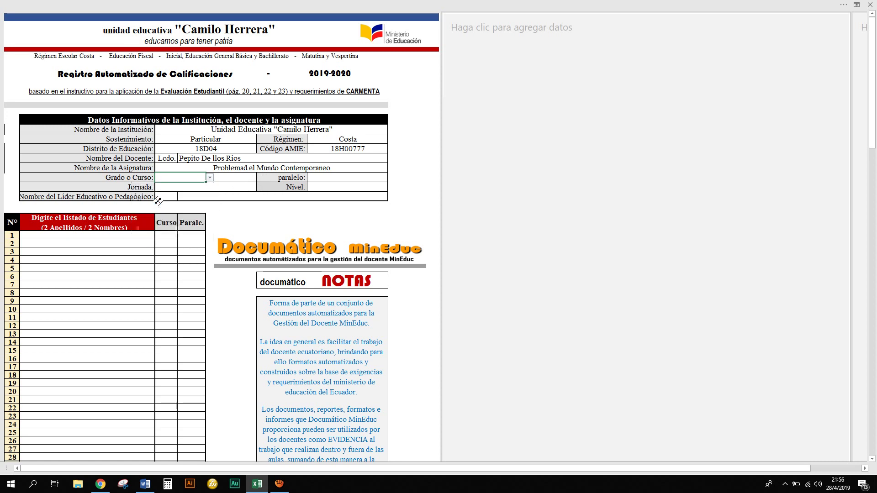
type("Tercero")
left_click(224, 178)
left_click(261, 177)
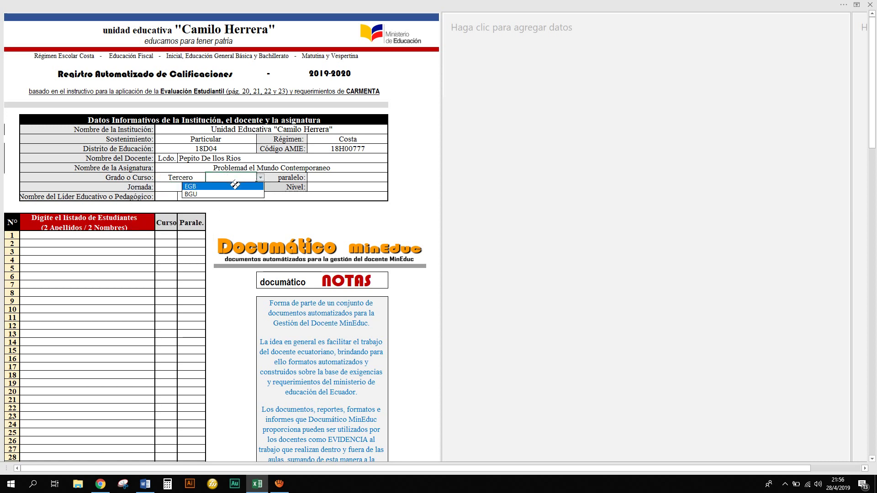
left_click(209, 194)
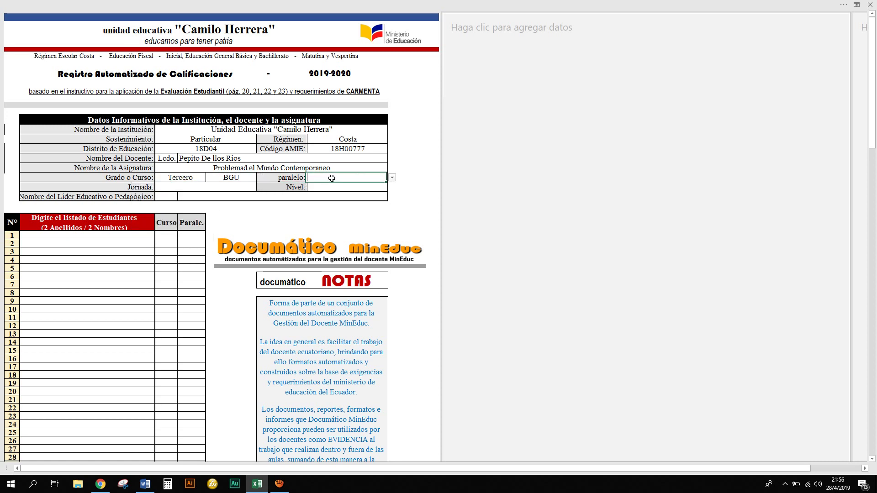
left_click(330, 178)
left_click(393, 181)
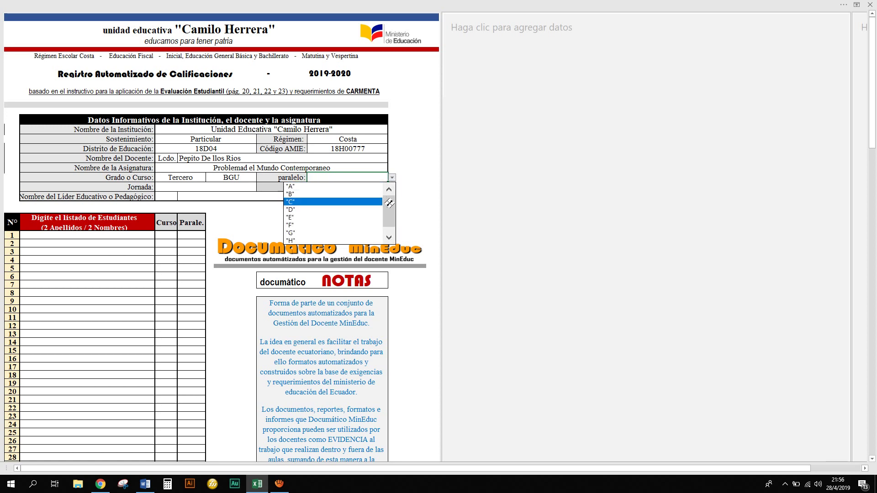
left_click_drag(389, 194, 390, 217)
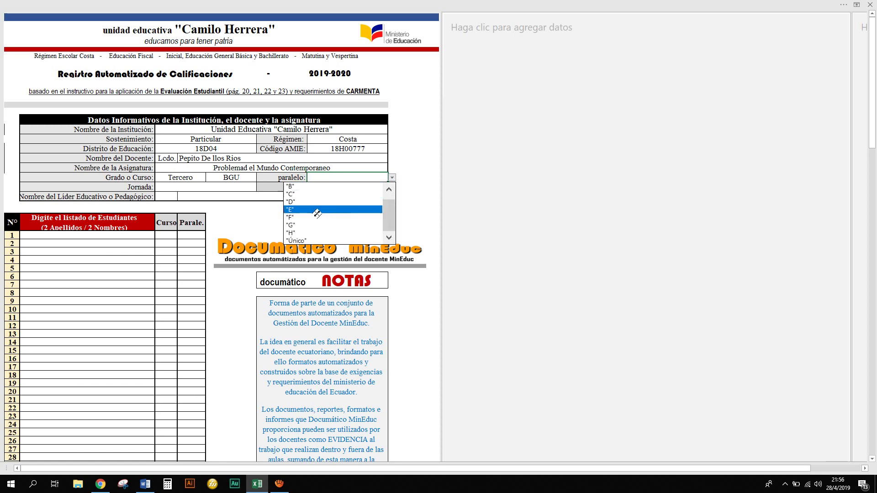
left_click(303, 225)
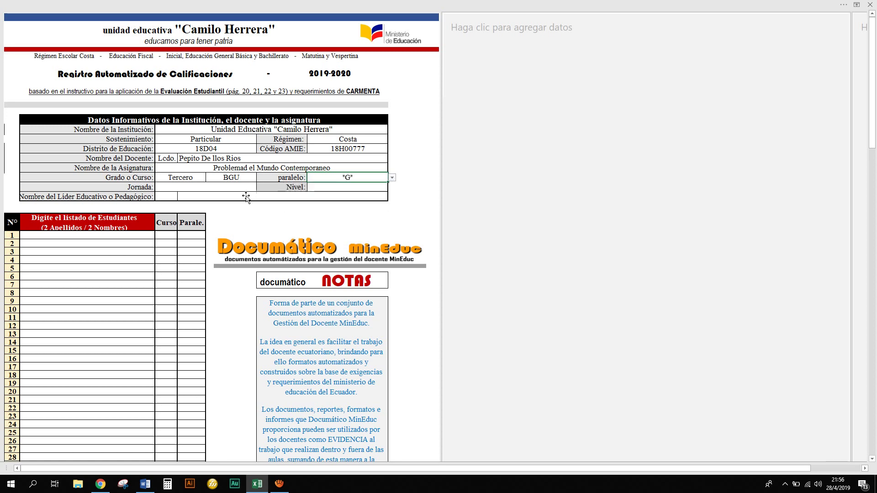
Step: Set Jornada to Nocturna and Nivel to Bachillerato General Unificado
left_click(198, 189)
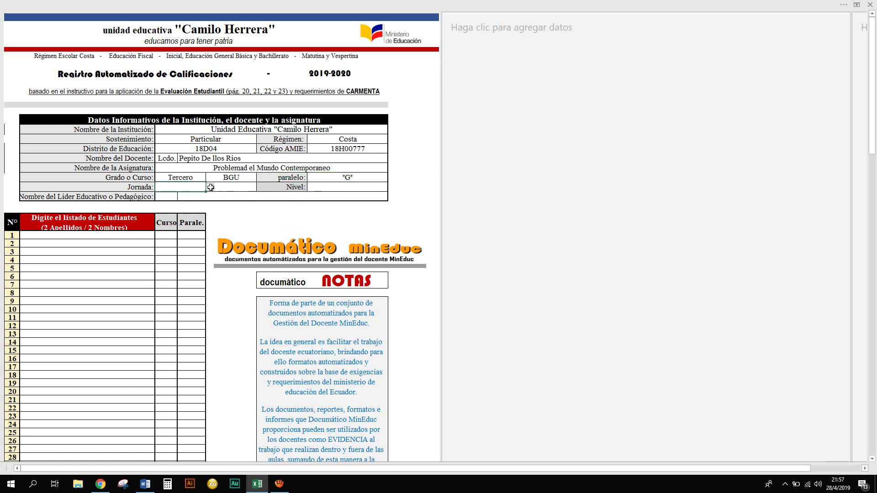
left_click(210, 187)
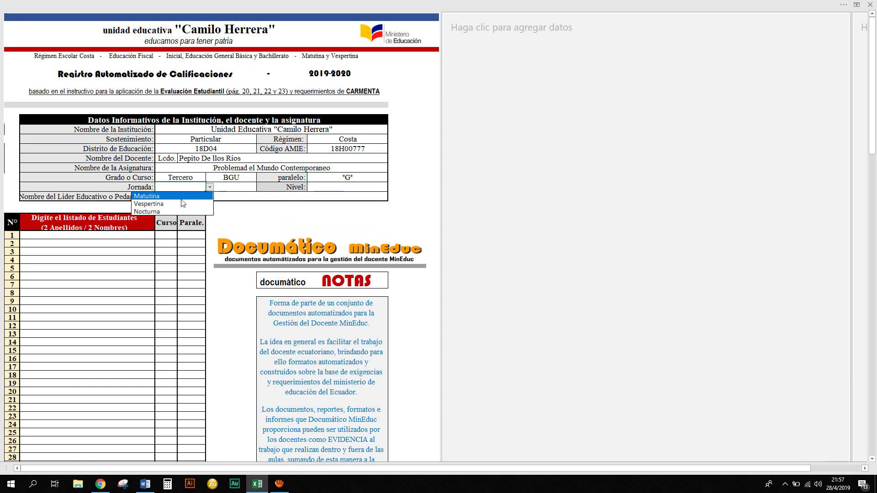
left_click(151, 212)
left_click(234, 189)
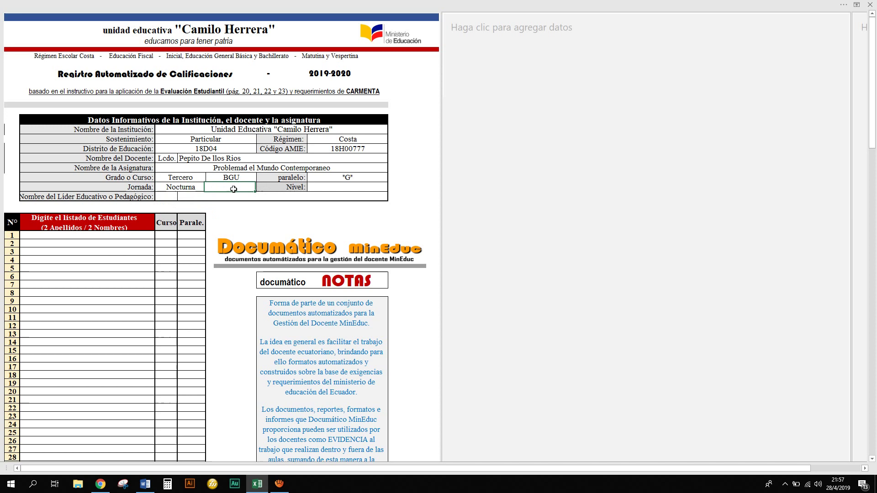
left_click(329, 188)
left_click(392, 187)
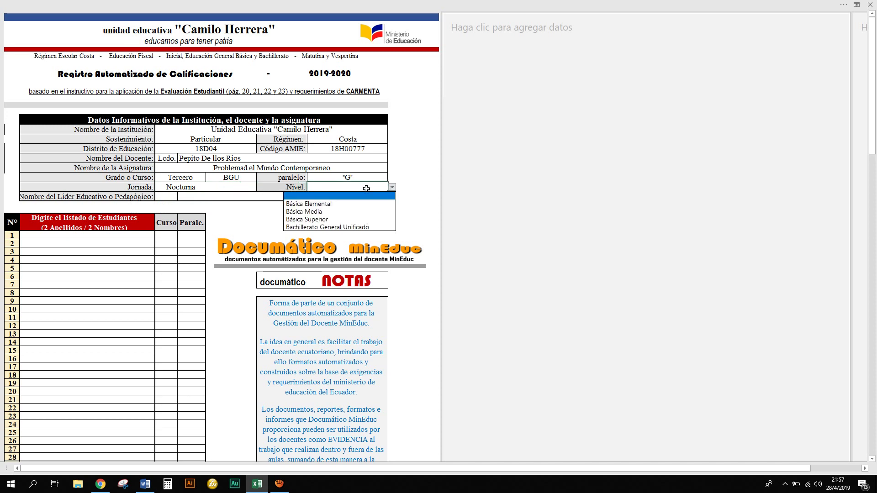
left_click(332, 227)
left_click(242, 197)
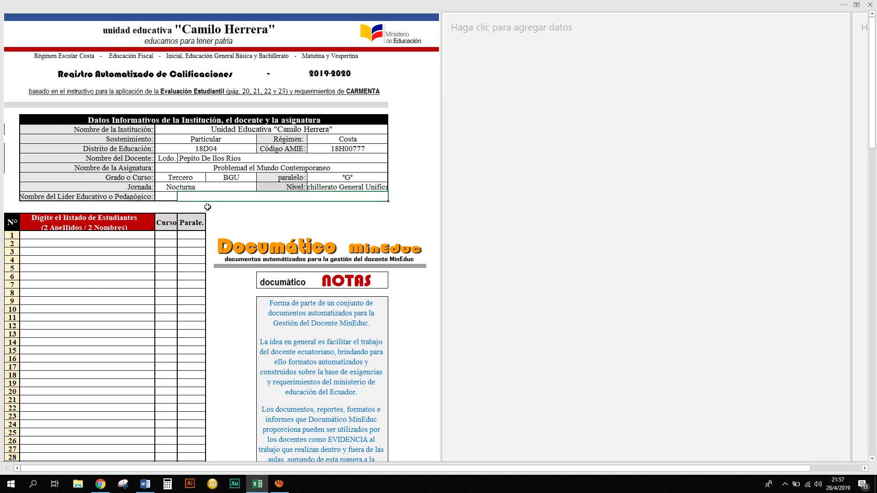
left_click(168, 197)
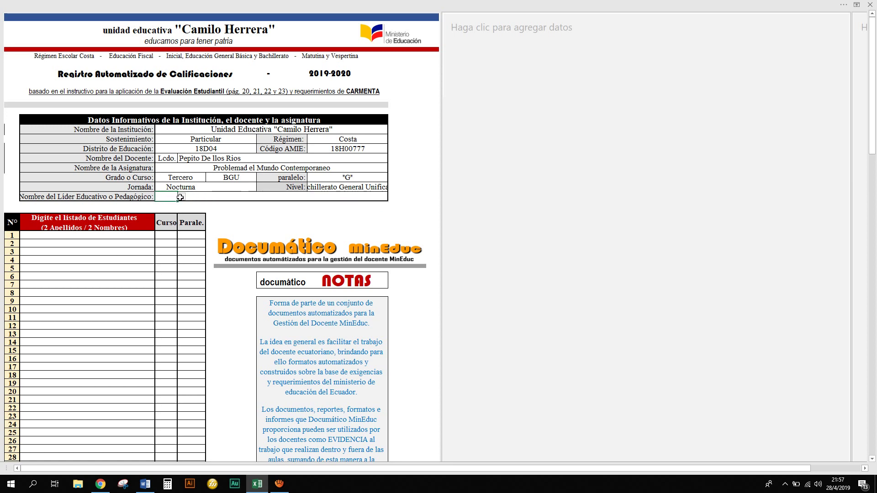
left_click(181, 197)
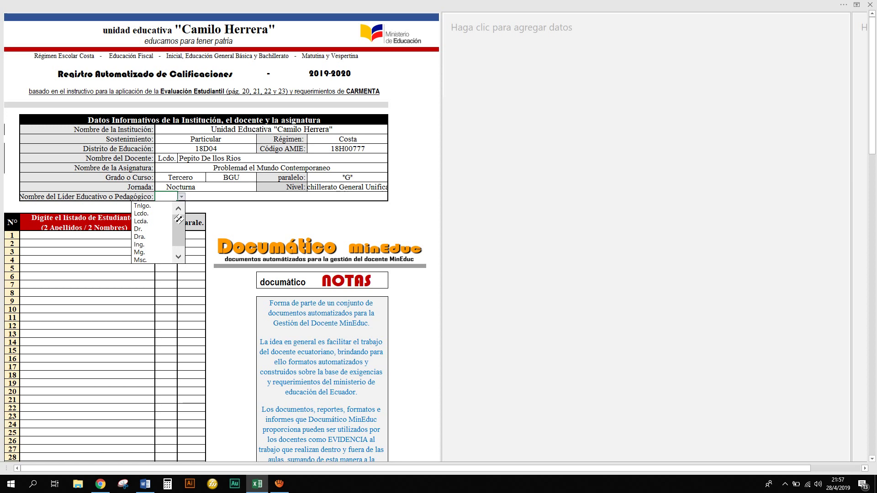
Step: Give the pedagogical leader the title Phd. and type the leader's name beside it
scroll(173, 227, "down", 1)
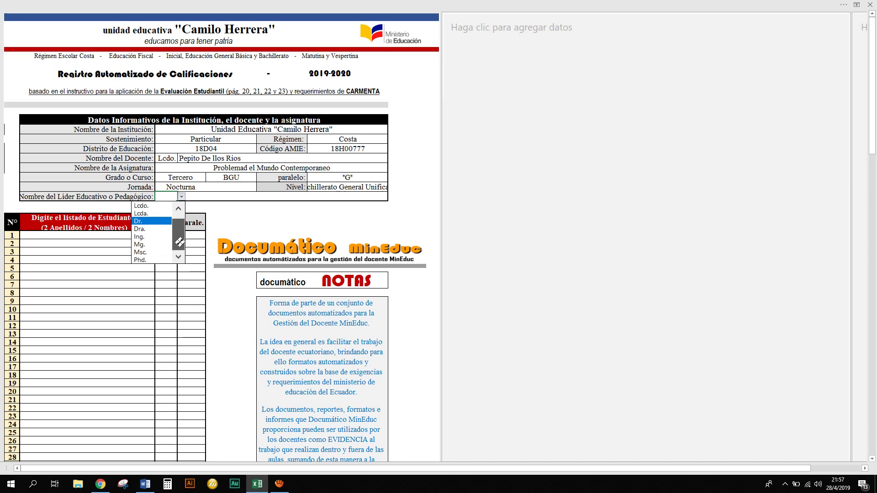
left_click(151, 260)
left_click(214, 198)
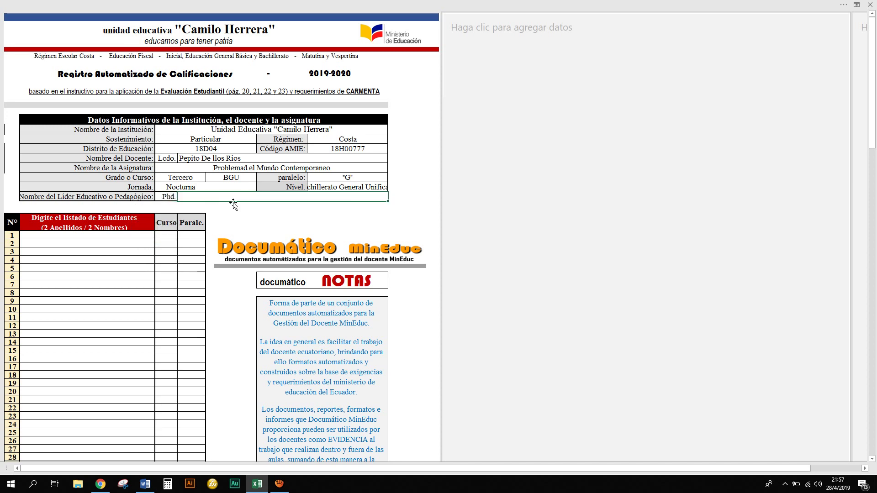
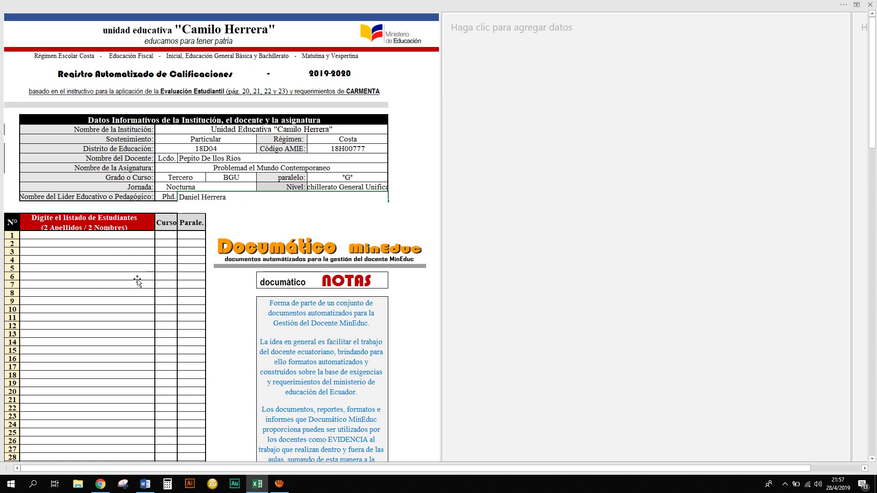
left_click(136, 283)
left_click(134, 235)
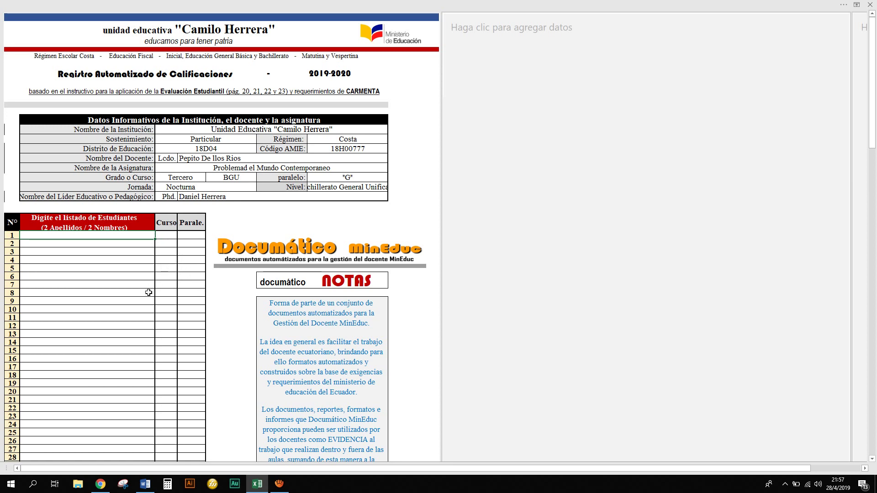
scroll(148, 292, "down", 2)
scroll(147, 294, "down", 7)
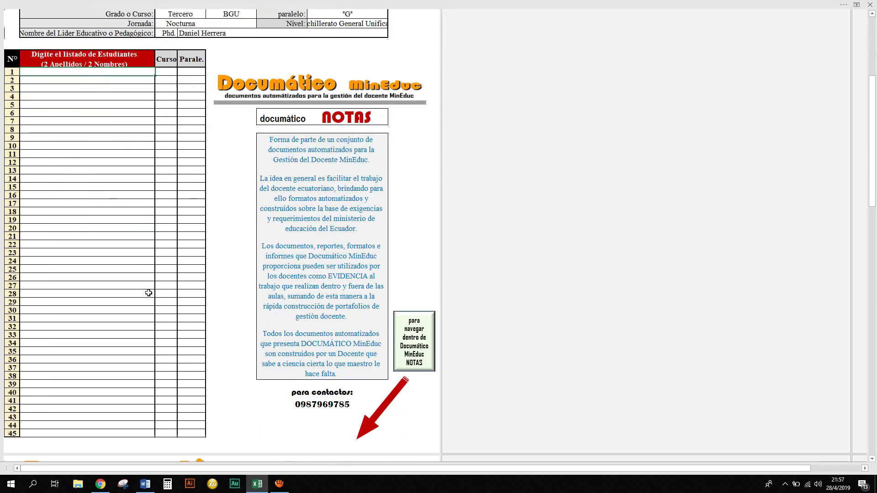
scroll(146, 293, "down", 4)
scroll(141, 293, "up", 7)
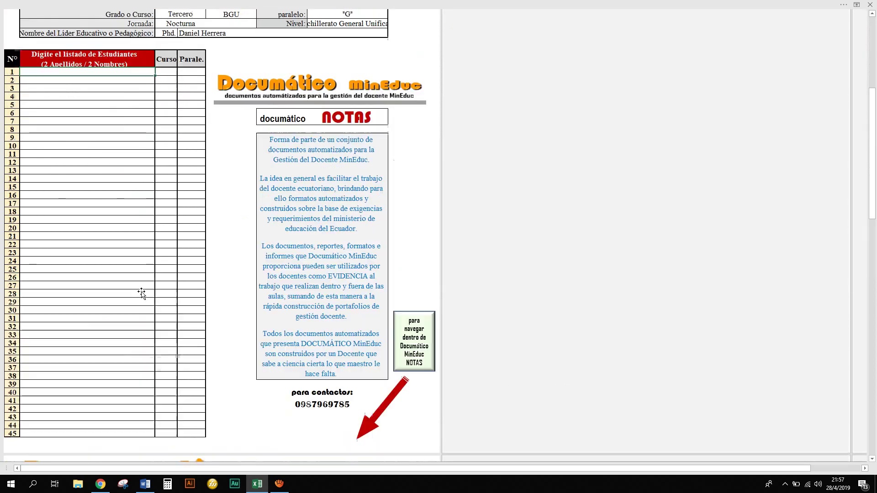
scroll(141, 292, "up", 4)
scroll(142, 293, "down", 3)
scroll(141, 292, "down", 2)
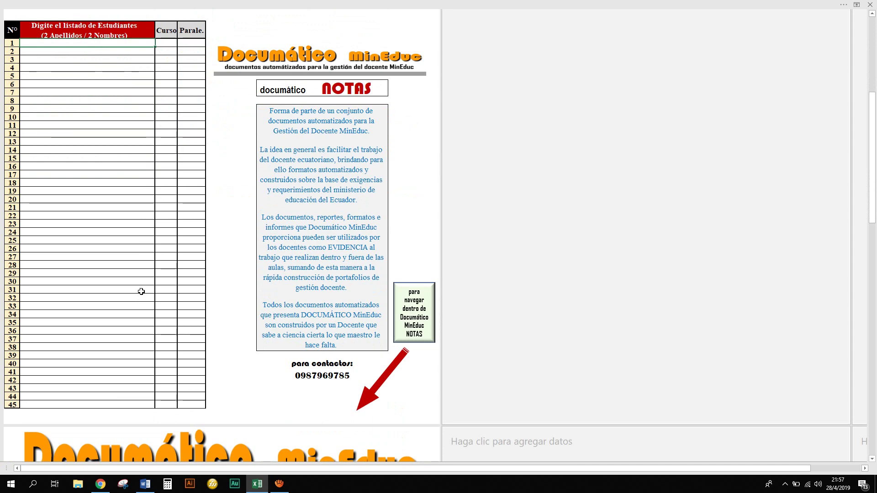
scroll(142, 292, "up", 6)
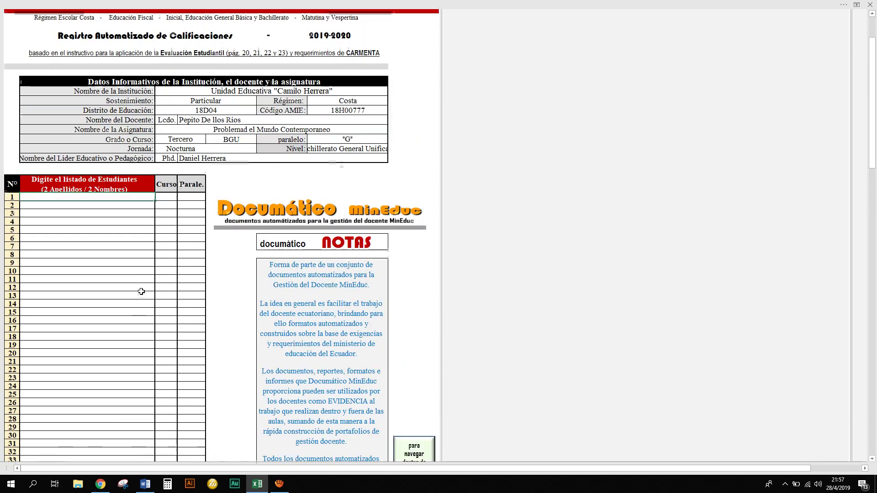
scroll(141, 292, "up", 2)
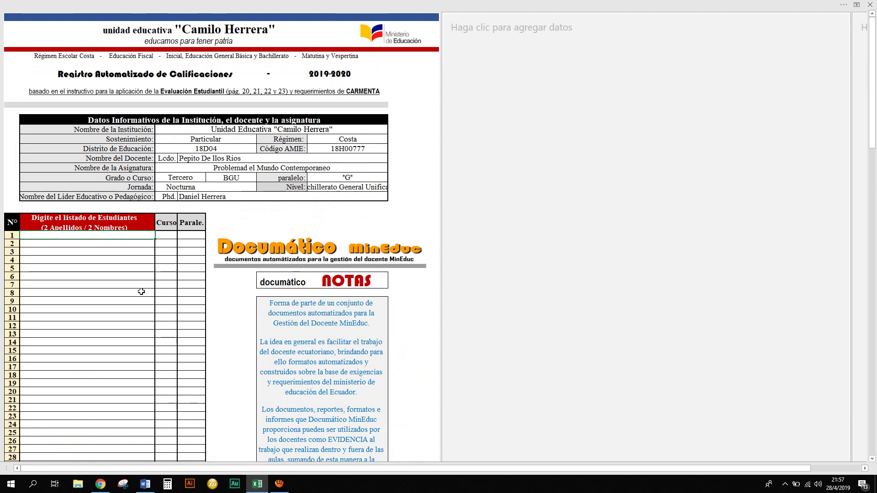
scroll(141, 292, "down", 4)
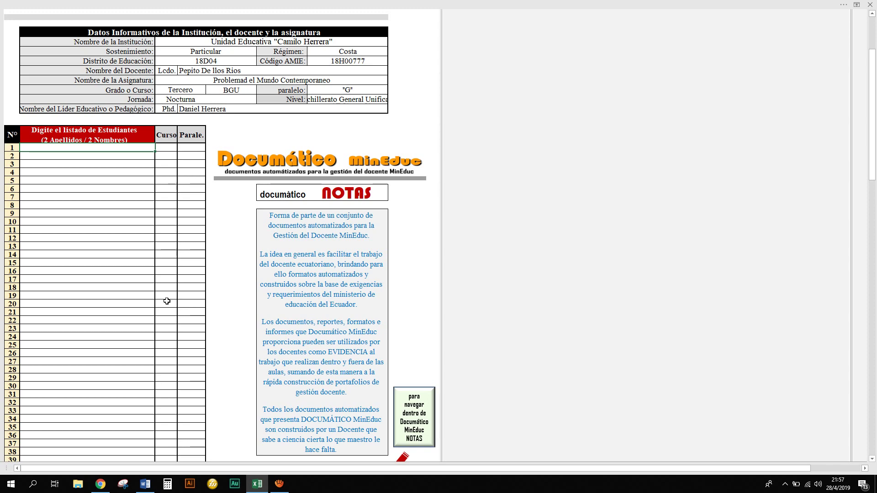
scroll(167, 302, "down", 2)
scroll(167, 301, "down", 3)
scroll(167, 301, "down", 1)
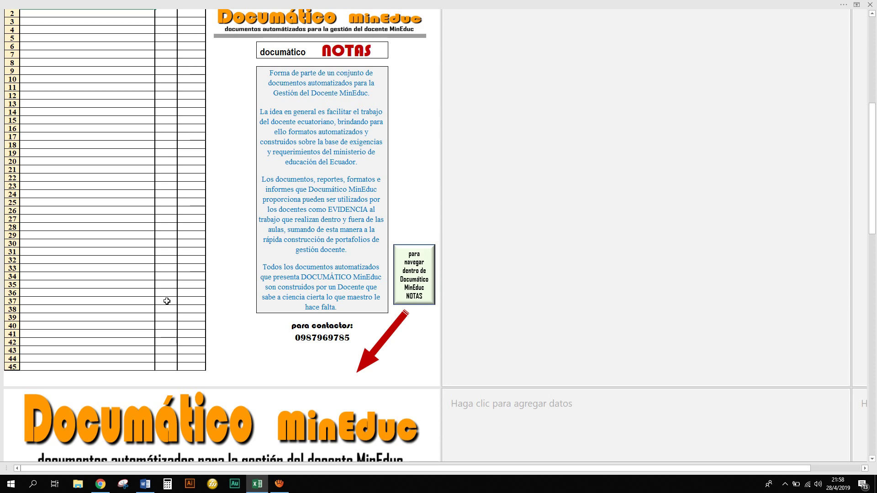
scroll(165, 299, "up", 3)
scroll(157, 288, "up", 2)
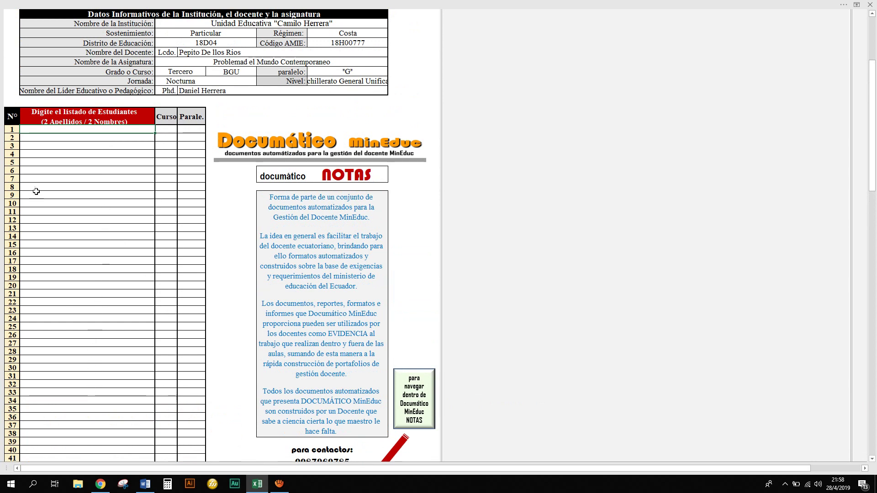
Step: Type sample student names into rows 10 and 15 of the name column
left_click(42, 203)
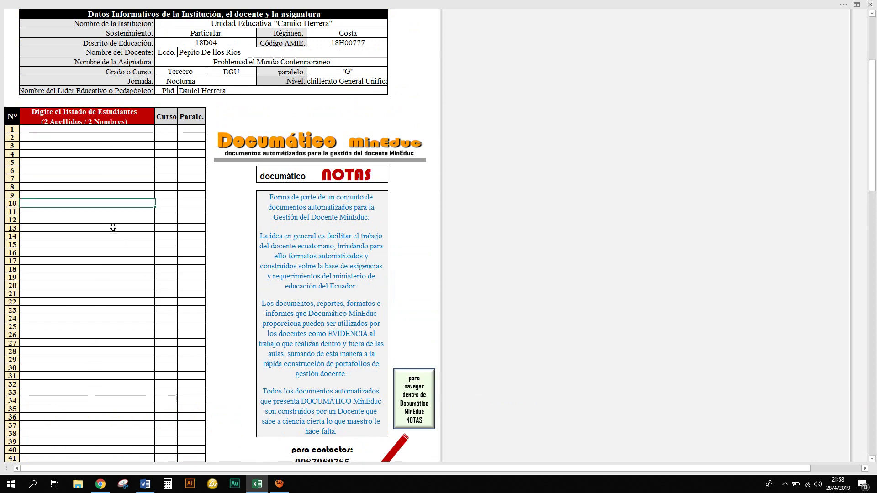
type("A")
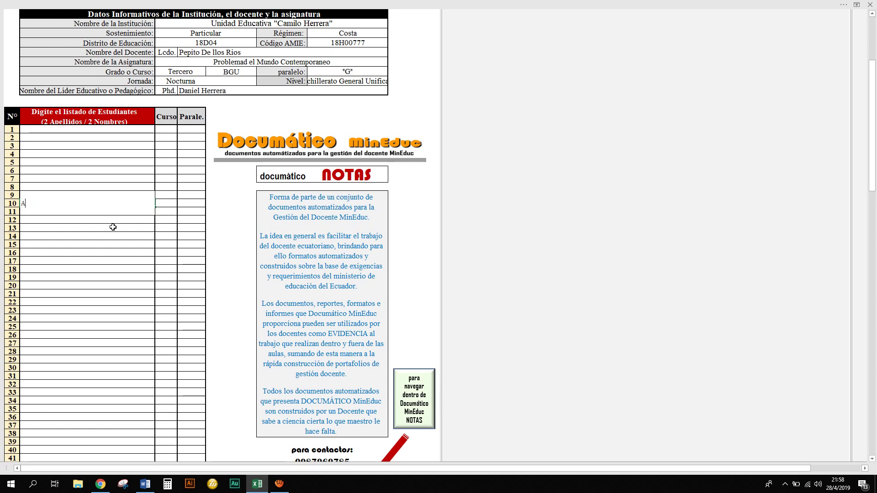
type("NADA")
type("REBECA")
key("Return")
key("Down")
key("Down")
key("Down")
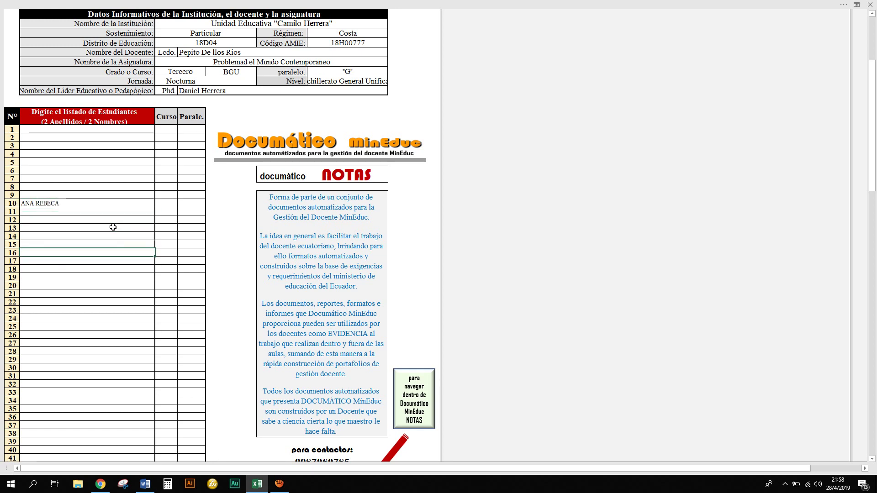
key("Down")
type("MARGO")
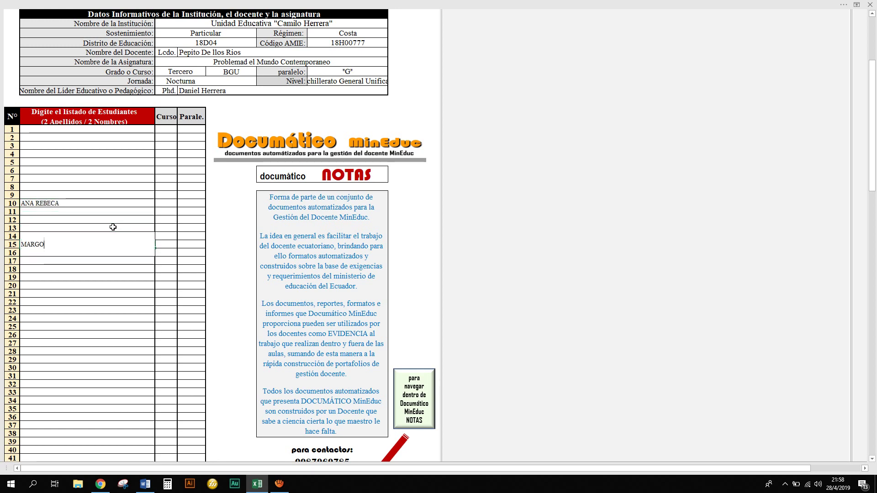
key("BackSpace")
key("Return")
Step: Type sample student names into rows 30, 32 and 33 of the list
key("Down")
key("Down")
key("Down")
key("Down")
key("Down")
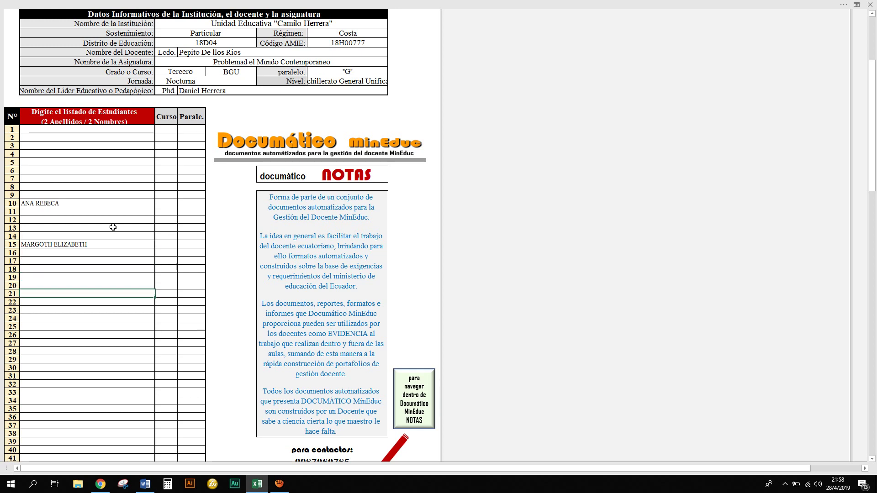
key("Down")
key("Down")
key("Down")
key("Down")
key("Down")
key("Down")
key("Down")
key("Down")
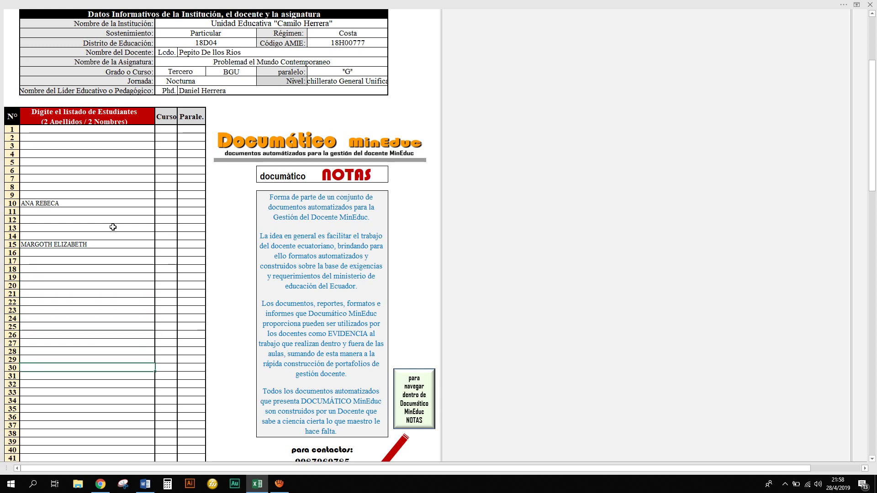
type("PEPITO DE LAS CUE")
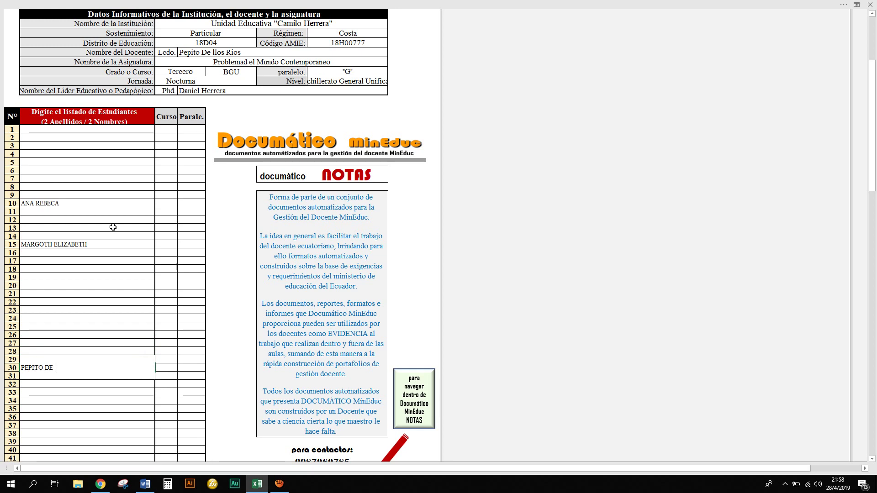
type("VAS")
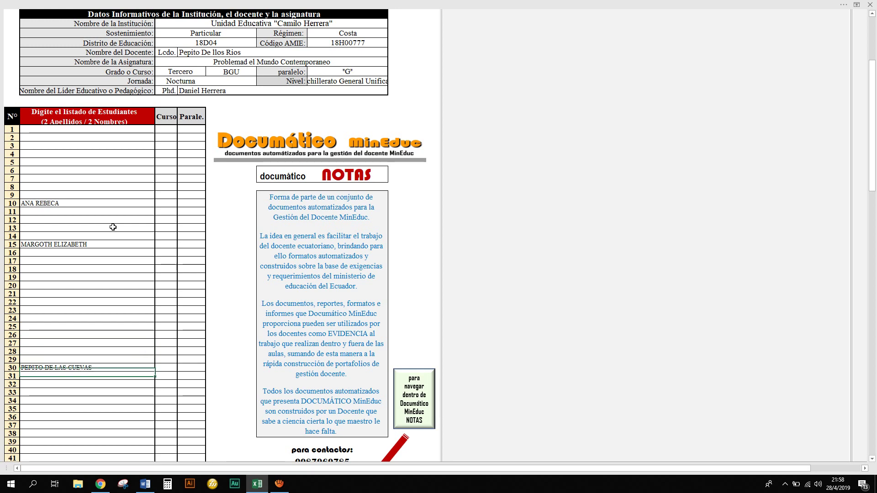
key("Return")
key("Down")
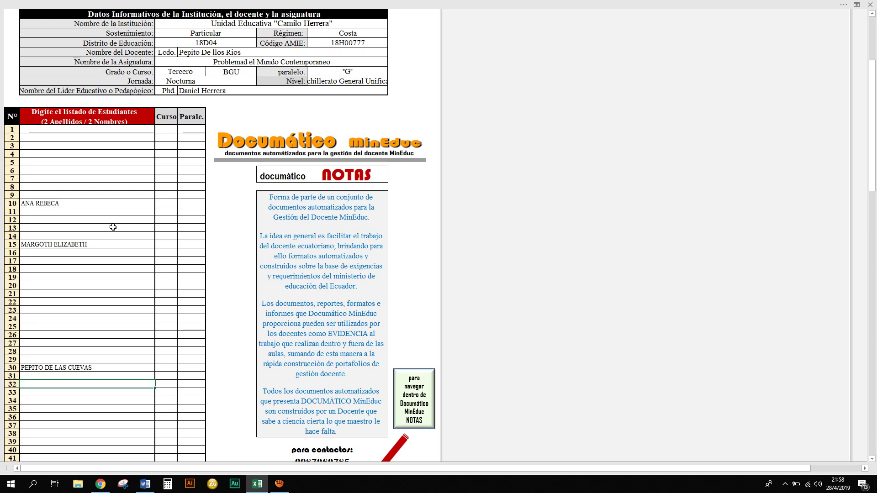
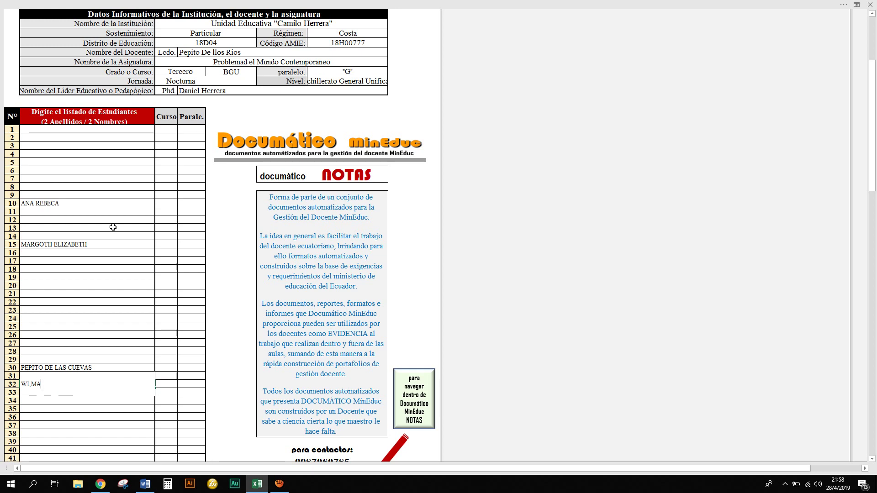
key("Return")
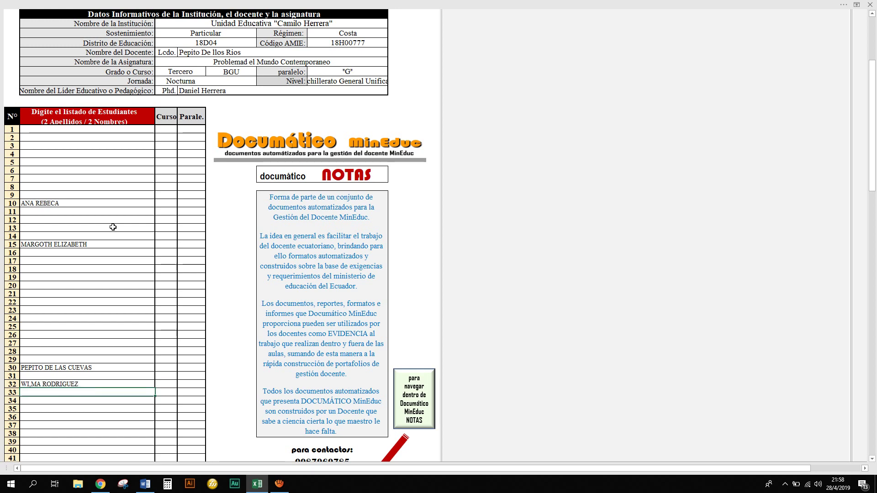
key("Return")
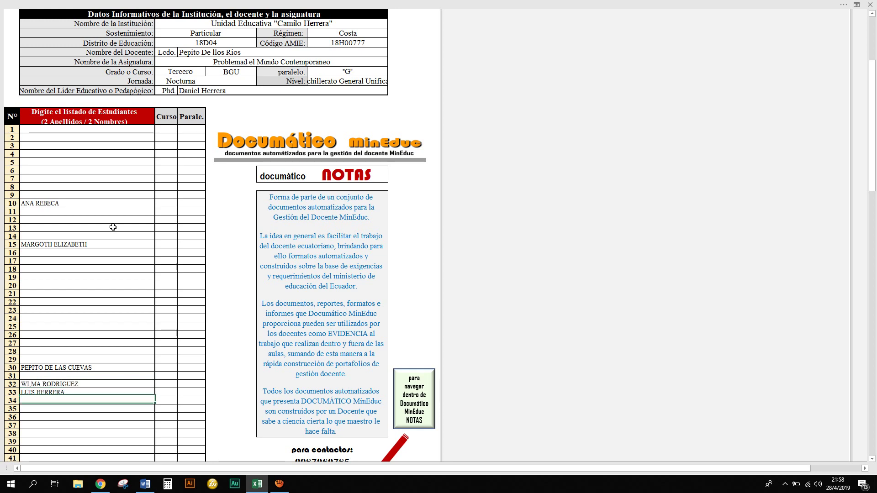
key("Up")
key("Up")
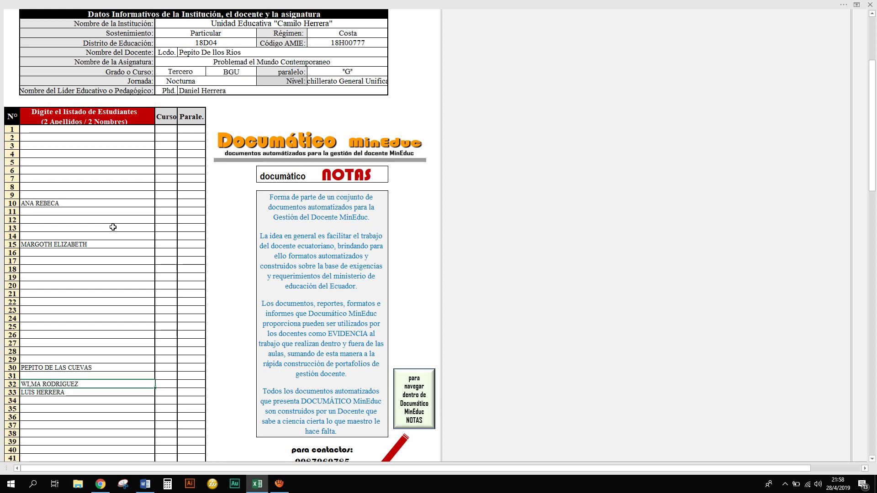
Step: Set course 3°- and parallel G for the students in rows 10 and 15
left_click(165, 202)
left_click(182, 204)
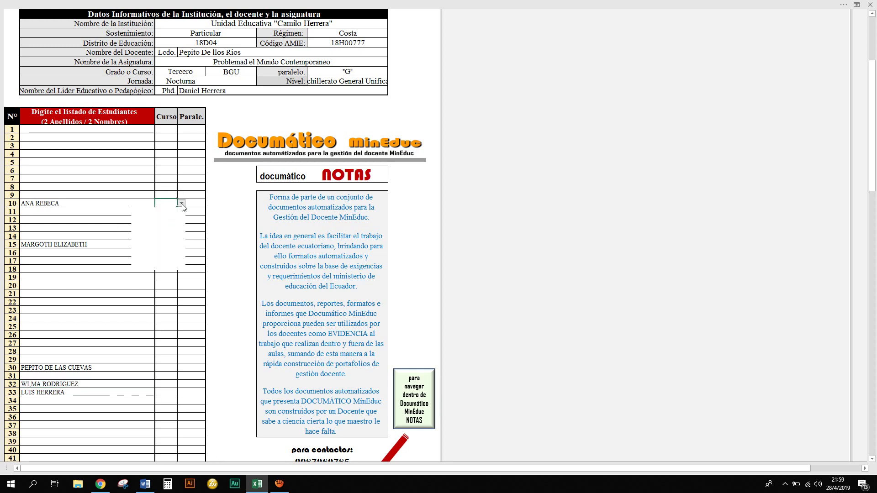
left_click_drag(181, 230, 181, 240)
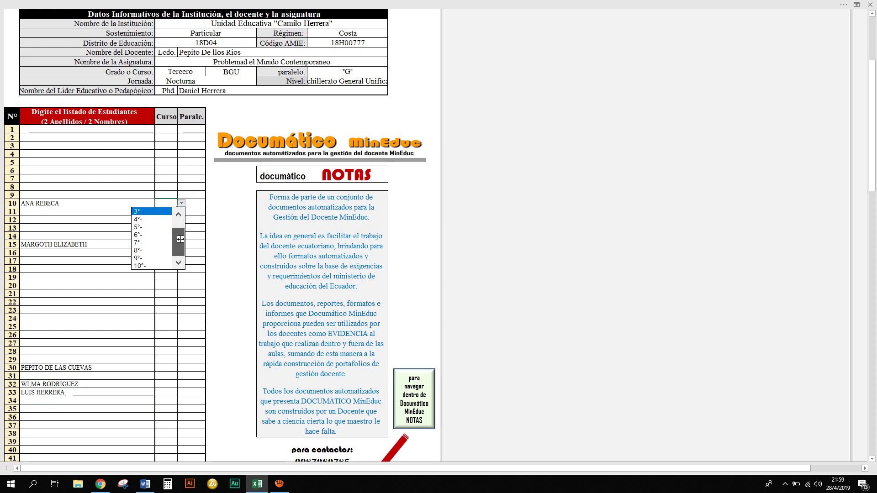
left_click(151, 211)
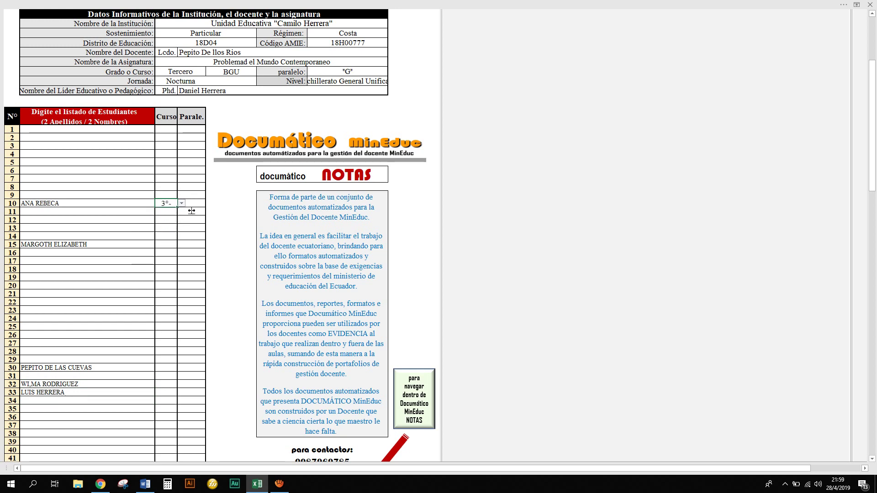
left_click(191, 203)
left_click(210, 202)
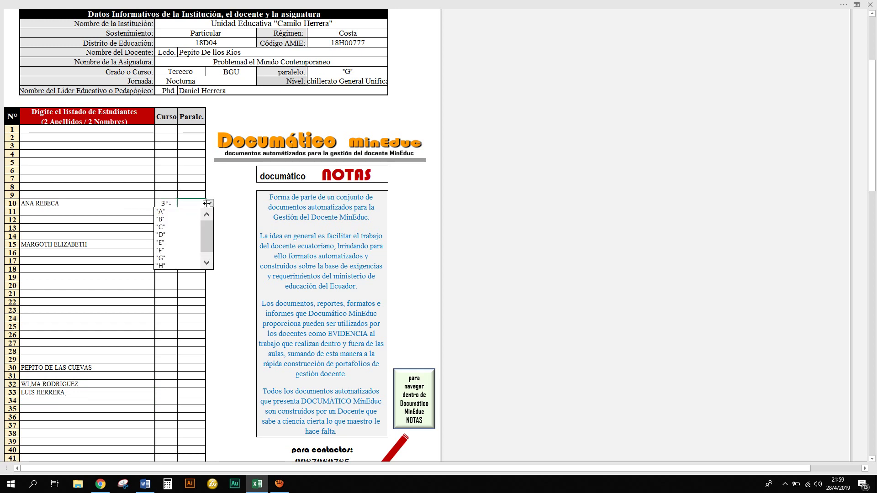
left_click(173, 259)
left_click(169, 247)
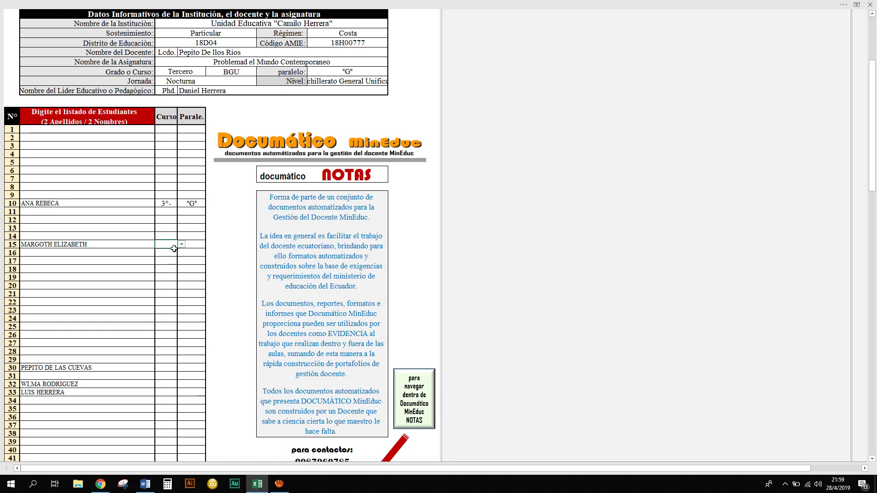
left_click(181, 244)
left_click(157, 270)
left_click(194, 246)
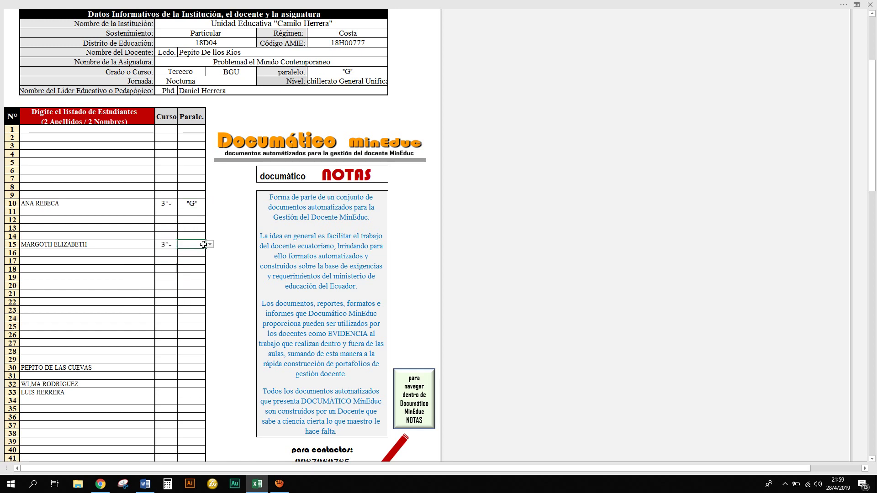
left_click(210, 244)
left_click(180, 300)
Step: Fill 3°- and G down the course and parallel columns to row 33
left_click(169, 203)
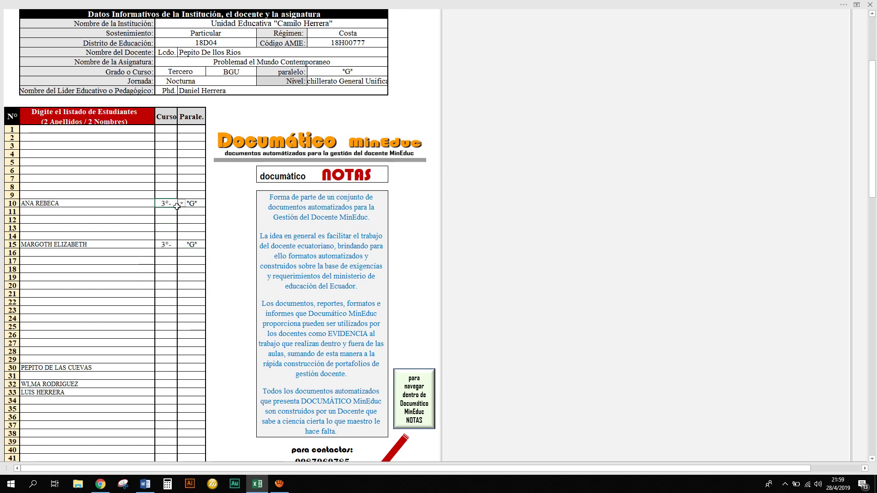
left_click_drag(178, 207, 163, 391)
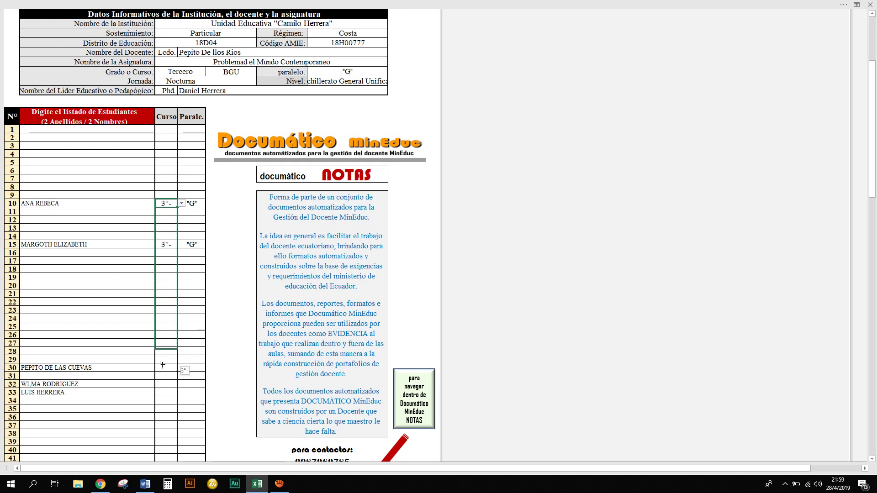
left_click(191, 204)
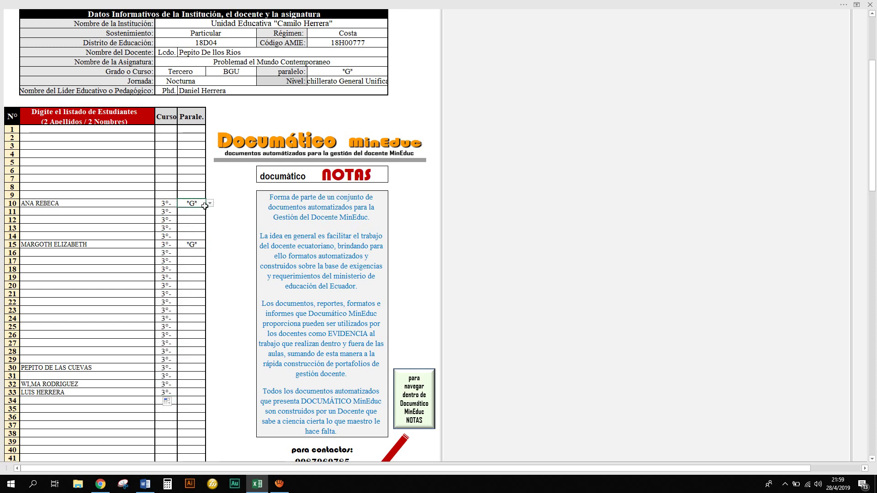
left_click_drag(206, 207, 206, 393)
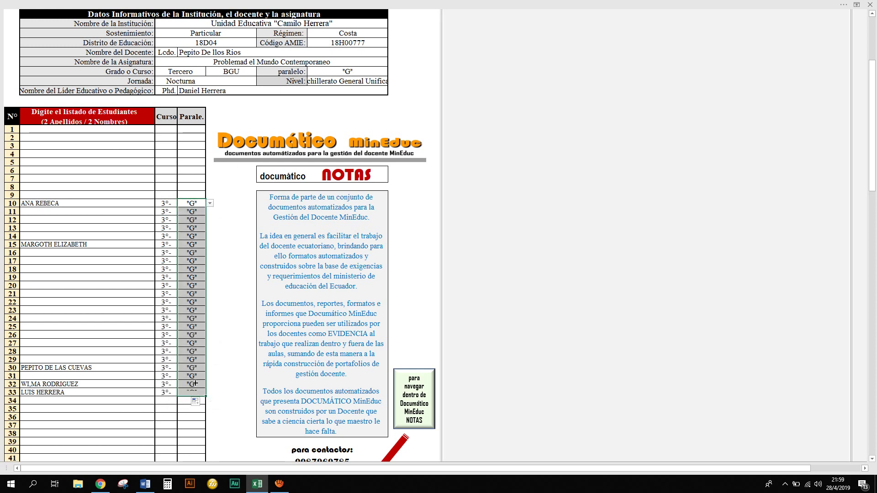
left_click(194, 368)
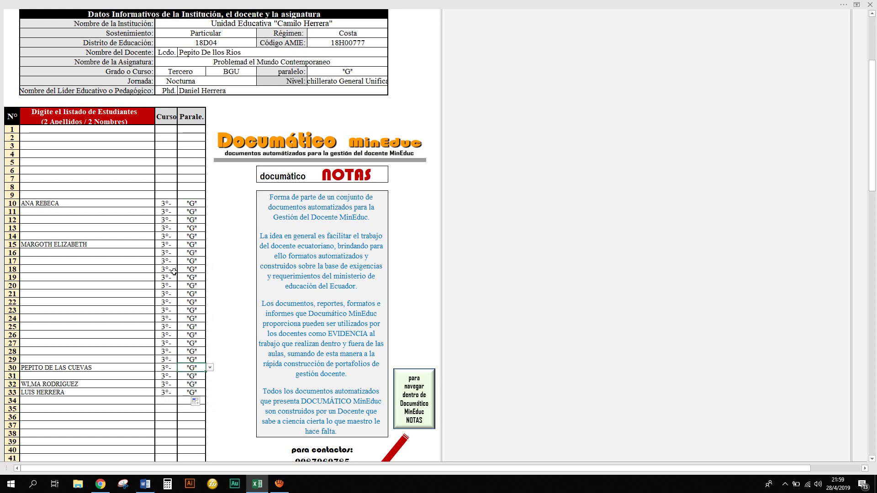
Step: Clear course and parallel from the unnamed rows 11–14, 16–29 and 31
left_click_drag(165, 254, 196, 356)
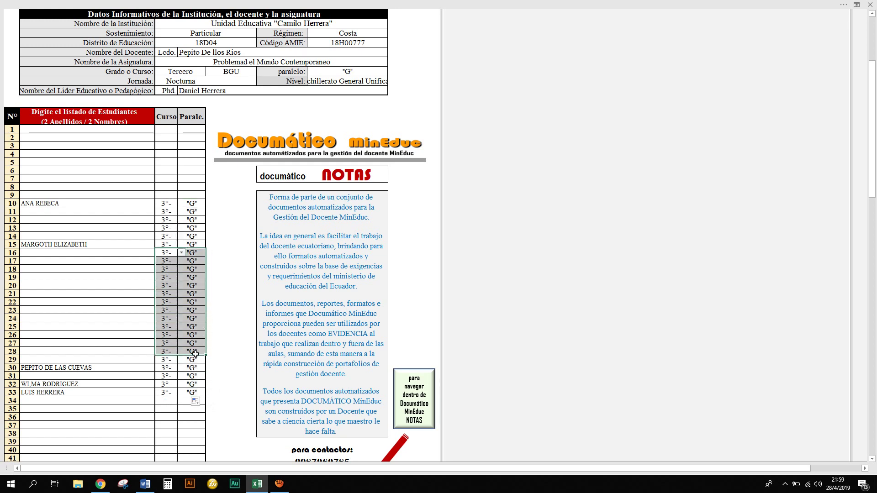
key("Delete")
left_click_drag(165, 212, 199, 237)
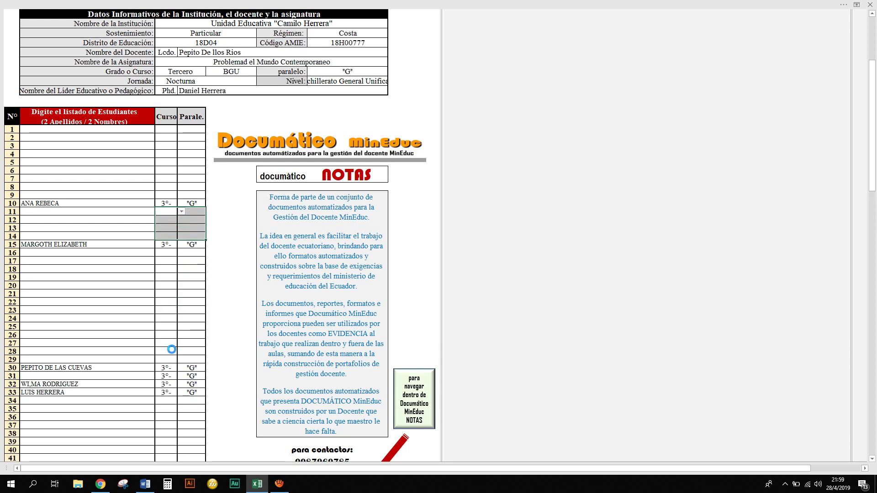
key("Delete")
left_click(168, 376)
left_click_drag(169, 375, 195, 376)
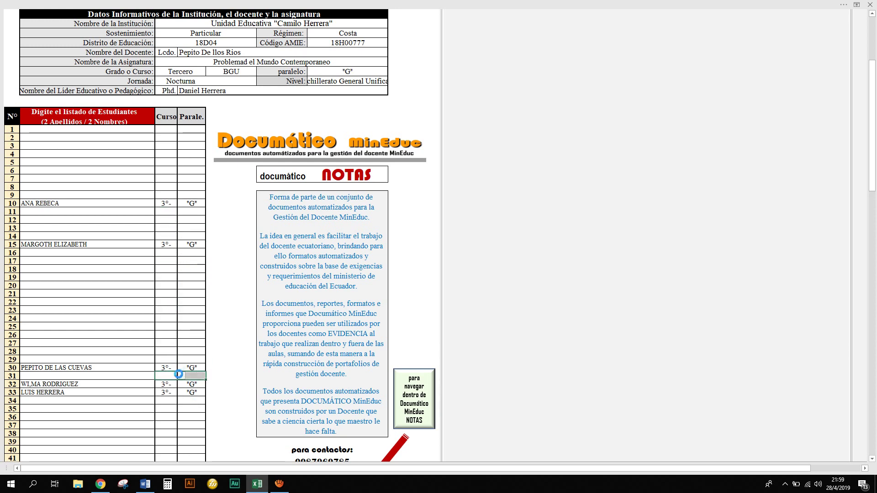
key("Delete")
left_click(165, 408)
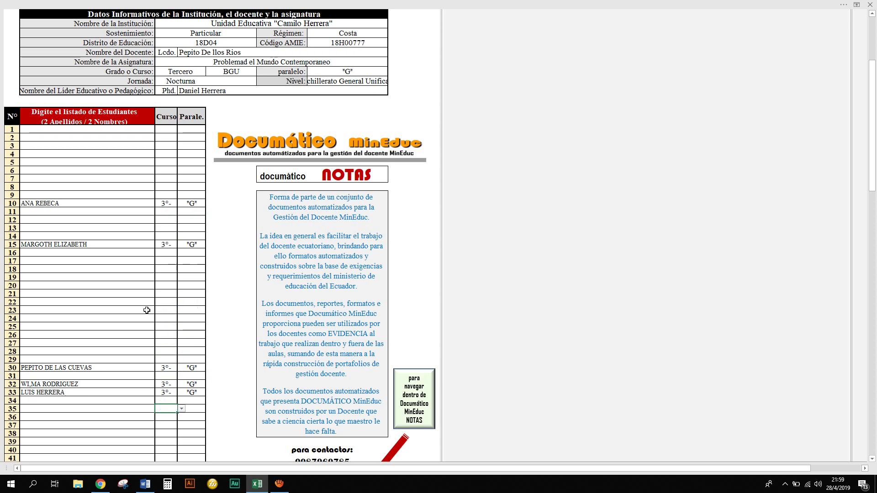
scroll(145, 310, "up", 4)
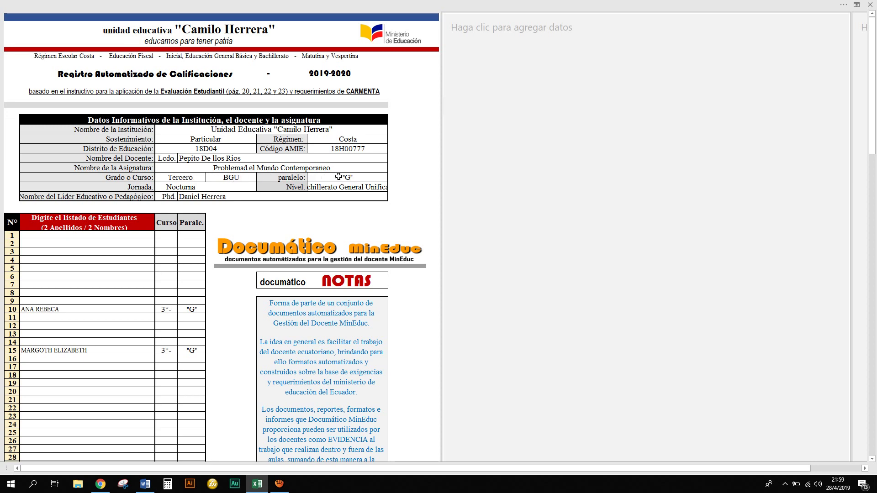
left_click(343, 73)
left_click(362, 75)
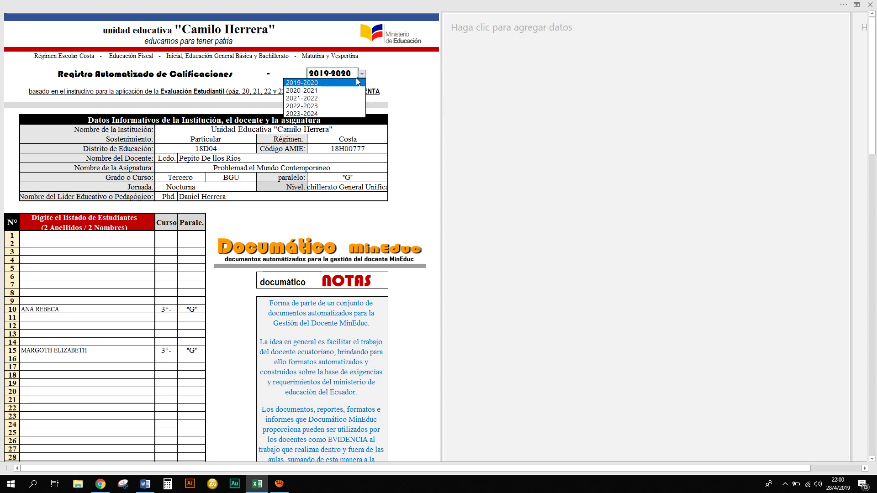
left_click(325, 113)
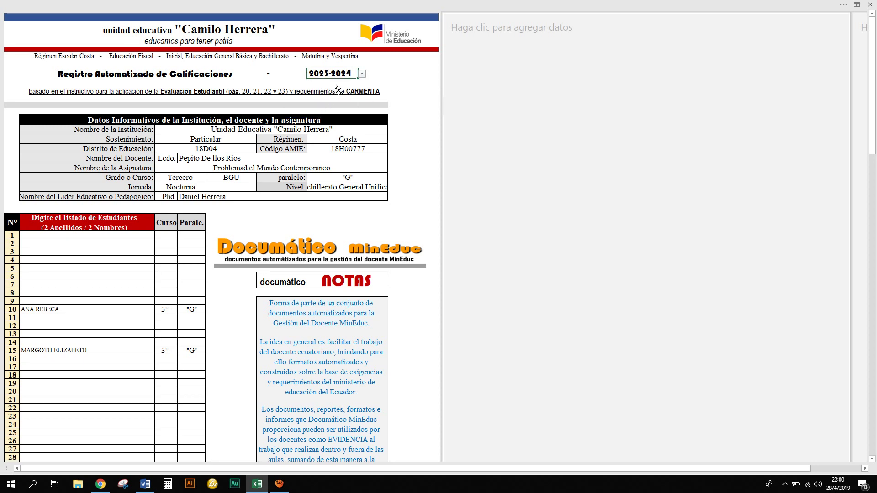
left_click(363, 75)
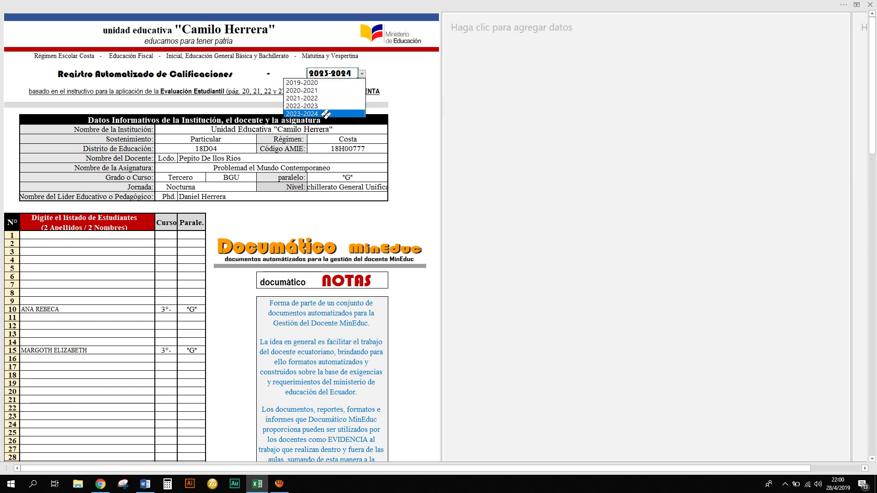
left_click(325, 113)
left_click(362, 74)
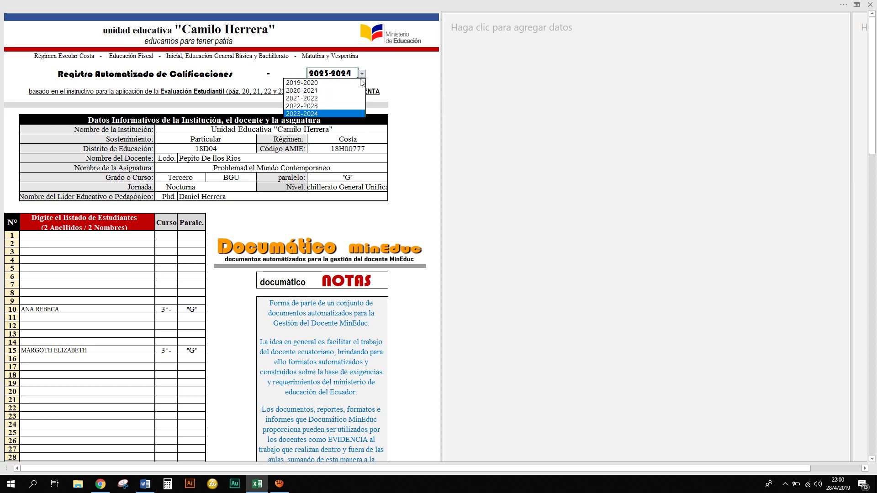
left_click(328, 85)
left_click(139, 276)
Step: Scroll to the Documático navigation menu and open the Notas Parcial -1- grade register
scroll(138, 290, "down", 1)
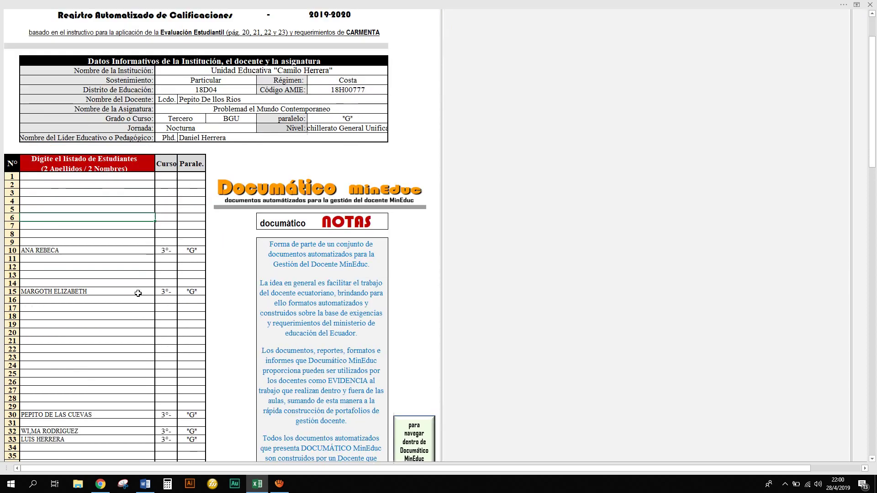
scroll(139, 293, "down", 2)
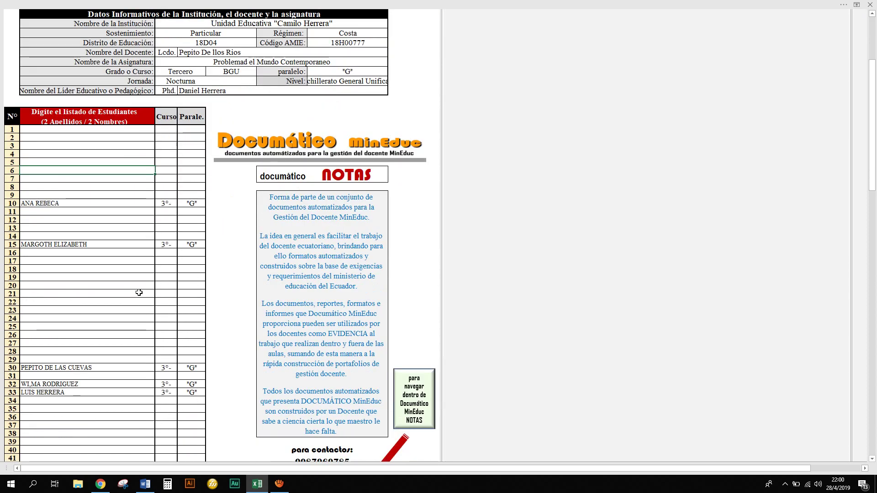
scroll(141, 288, "down", 4)
scroll(146, 285, "down", 3)
scroll(147, 283, "down", 1)
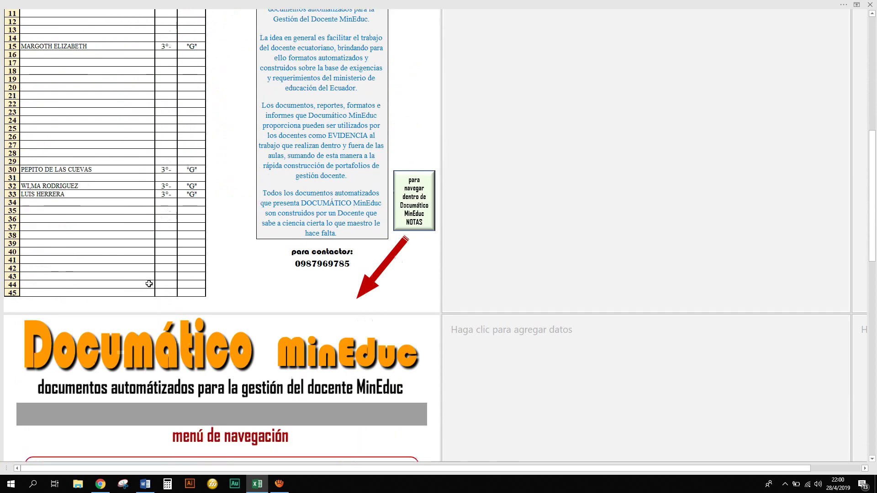
scroll(149, 283, "down", 2)
scroll(151, 284, "down", 3)
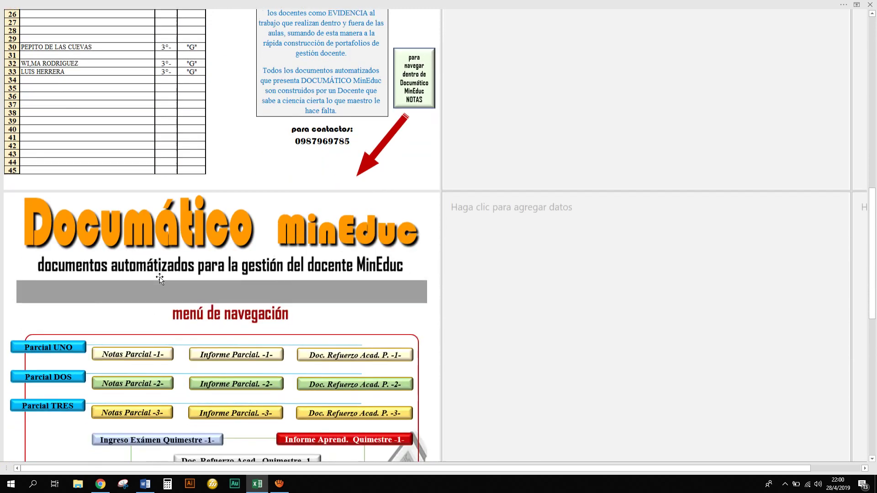
scroll(156, 283, "down", 3)
scroll(160, 282, "down", 2)
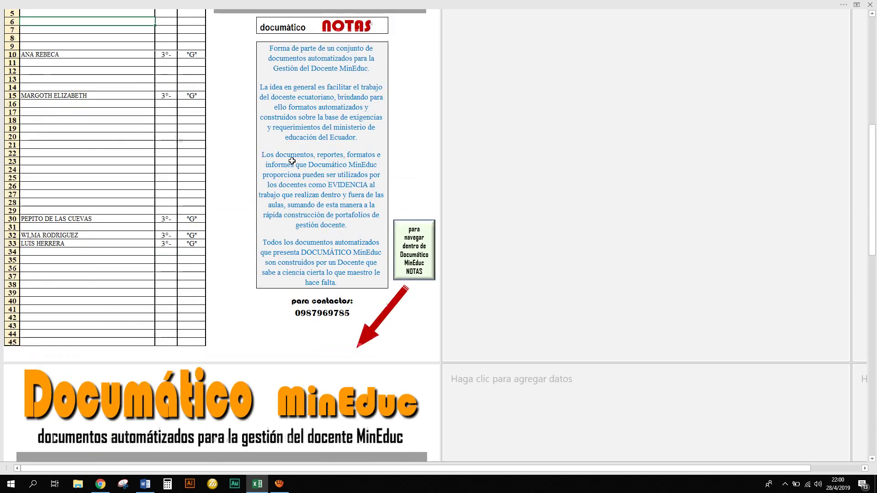
scroll(292, 161, "up", 12)
scroll(292, 160, "up", 10)
scroll(292, 161, "down", 4)
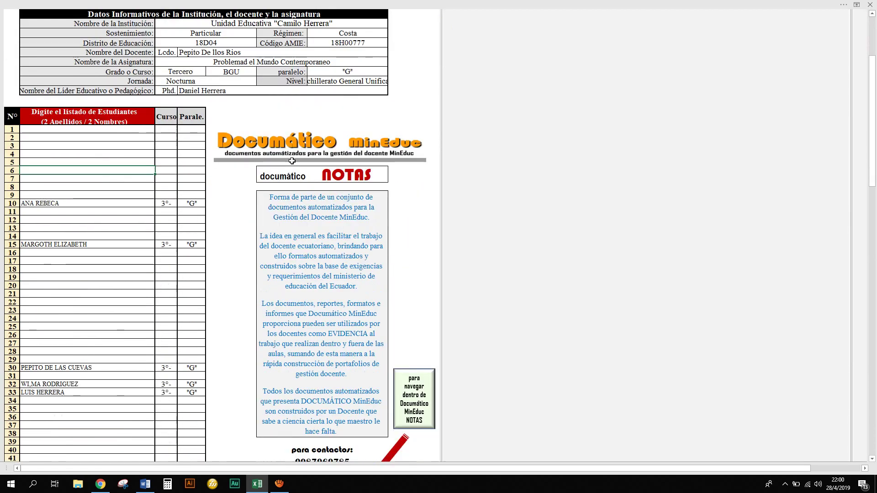
scroll(292, 162, "down", 6)
scroll(292, 161, "down", 2)
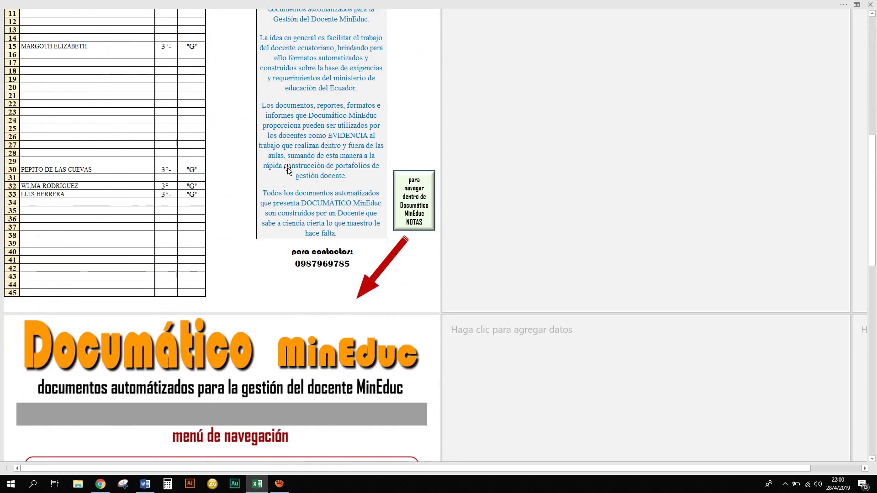
scroll(287, 169, "down", 5)
scroll(250, 210, "down", 1)
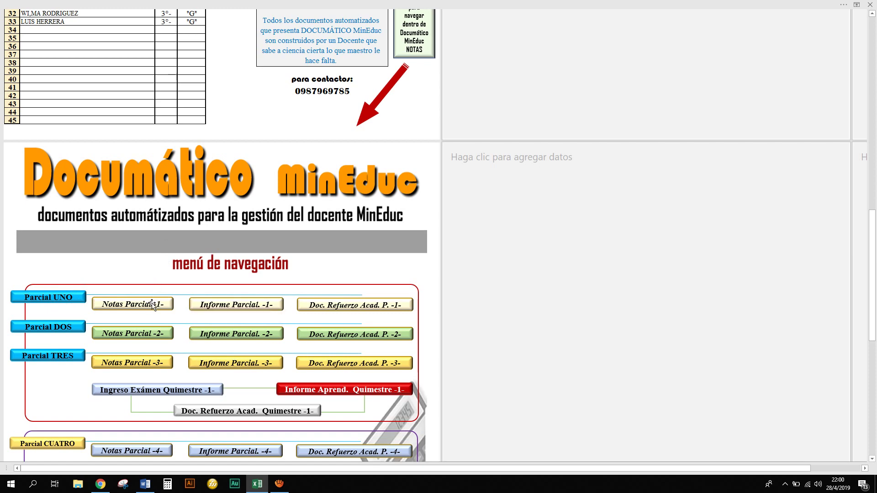
left_click(152, 304)
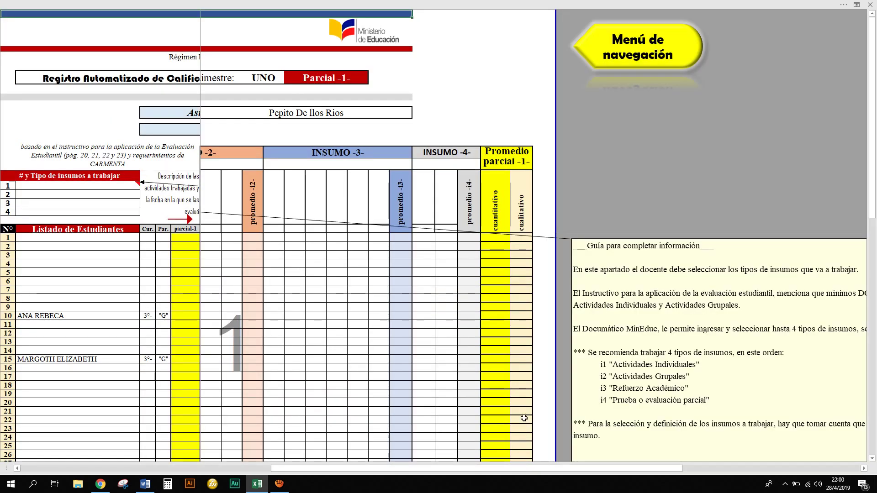
left_click_drag(527, 469, 203, 473)
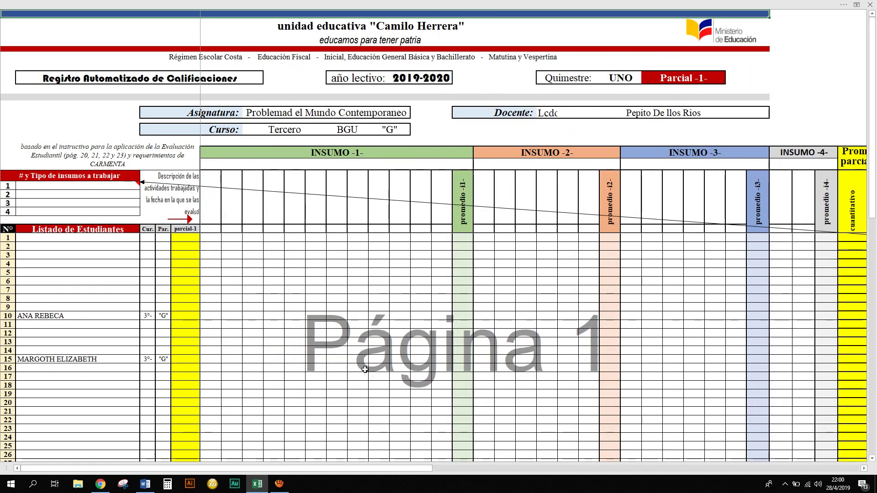
scroll(183, 314, "down", 7)
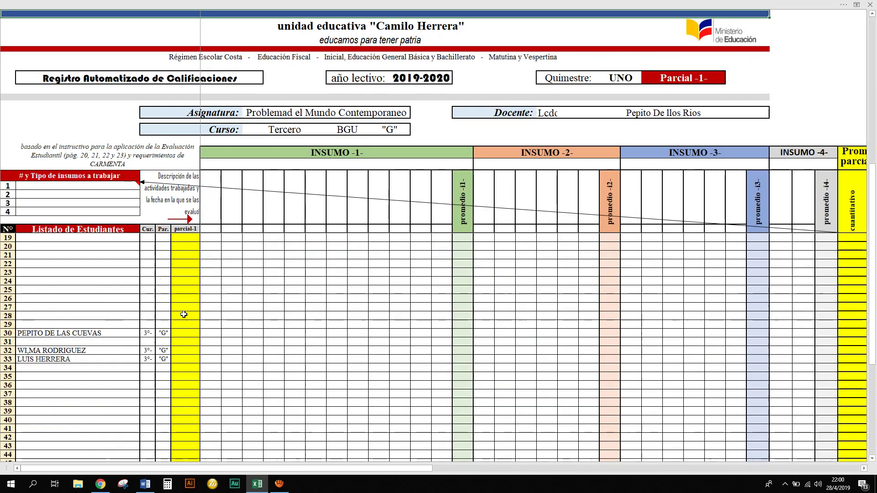
scroll(183, 314, "down", 2)
scroll(183, 314, "down", 1)
scroll(183, 314, "up", 10)
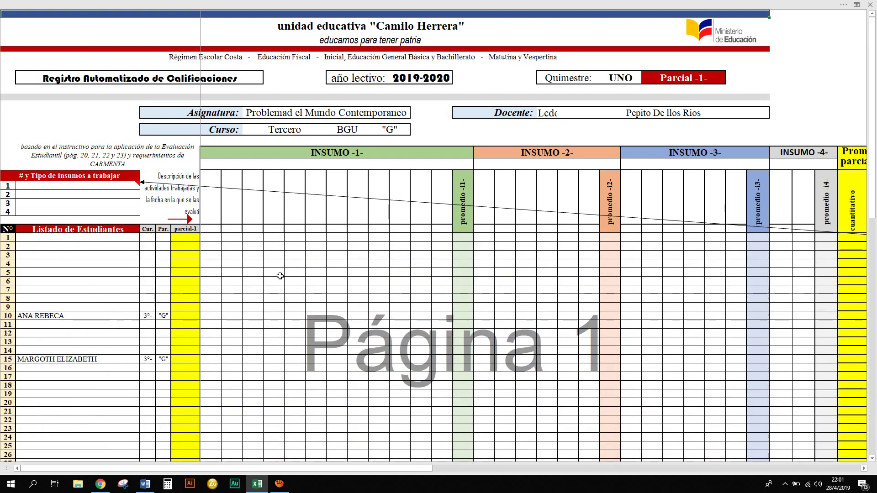
mouse_move(392, 465)
left_mouse_down()
mouse_move(449, 473)
mouse_move(352, 472)
left_mouse_up()
left_click(397, 26)
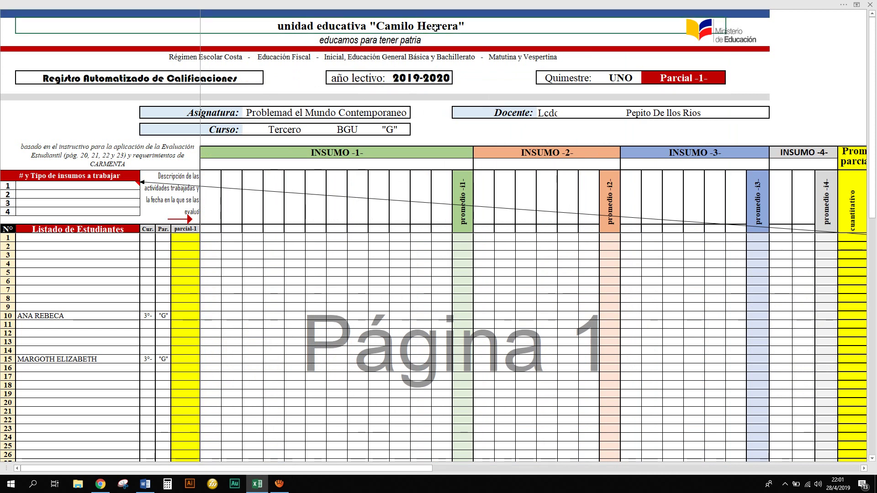
left_click(433, 79)
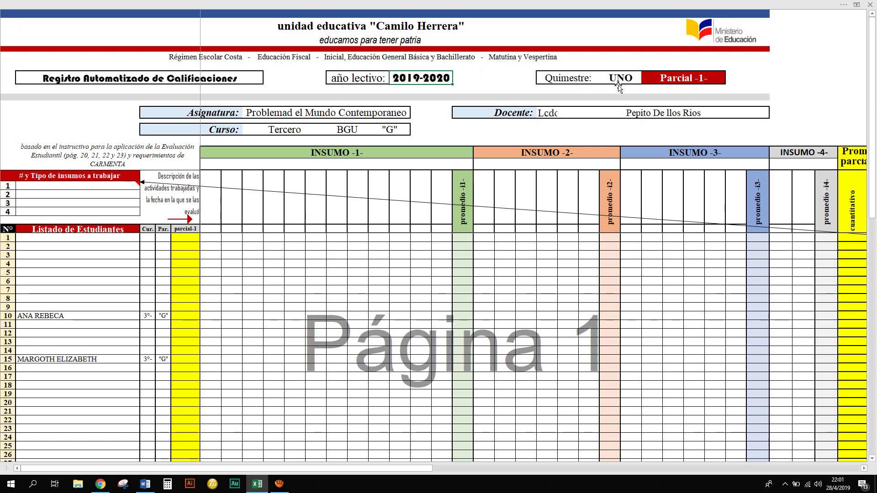
left_click(632, 116)
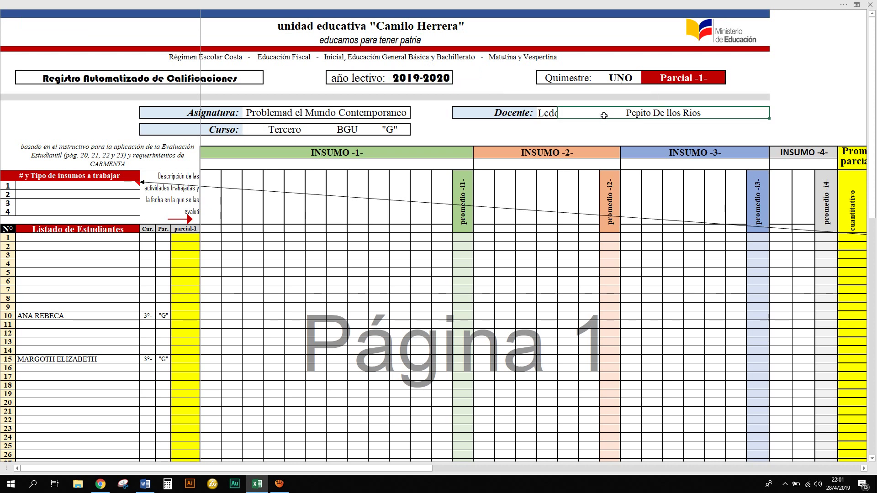
left_click(527, 118)
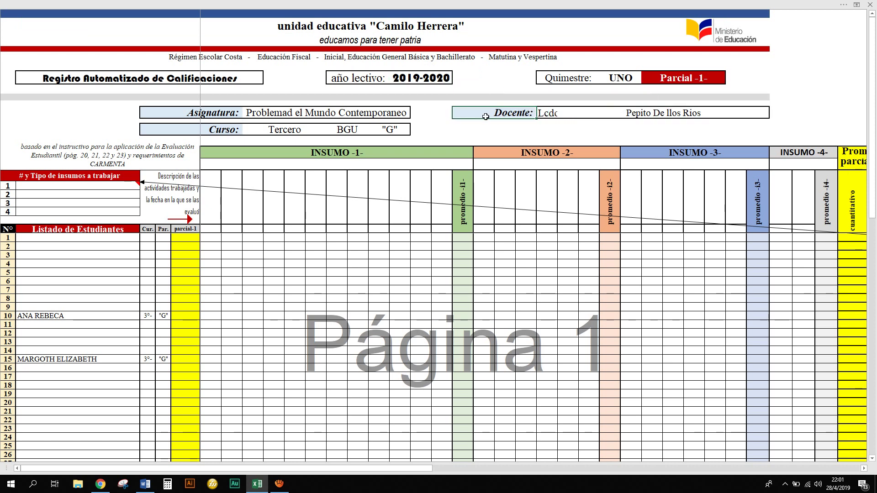
left_click(269, 113)
scroll(90, 295, "down", 2)
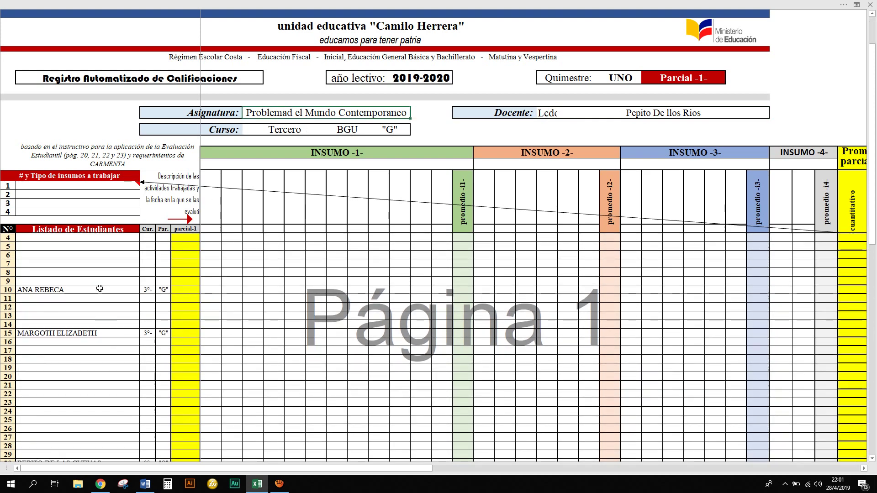
scroll(92, 309, "down", 3)
scroll(92, 310, "down", 2)
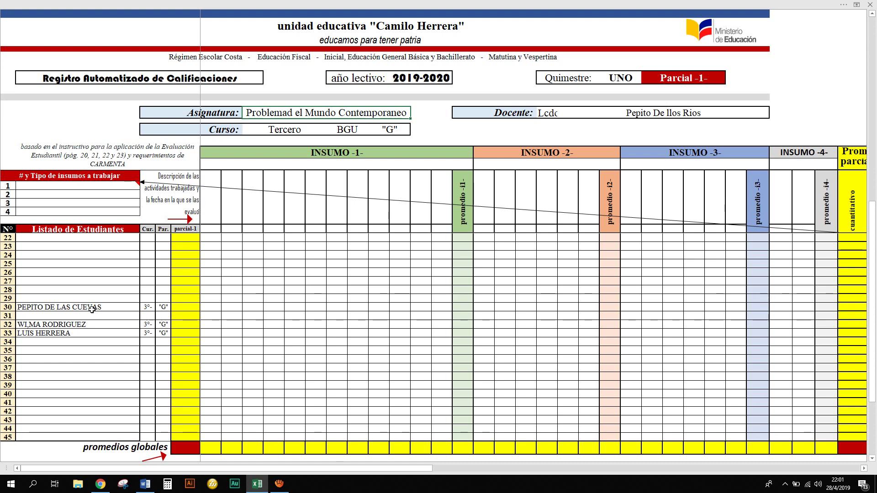
scroll(92, 310, "up", 2)
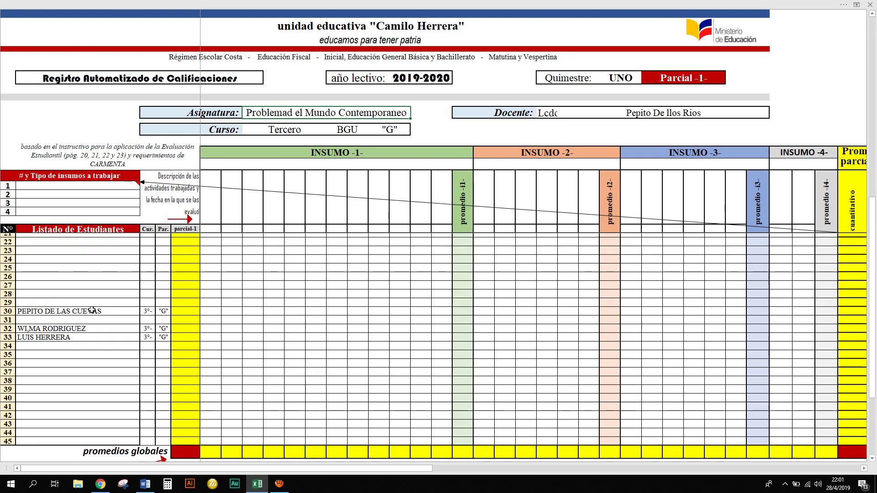
scroll(92, 310, "up", 5)
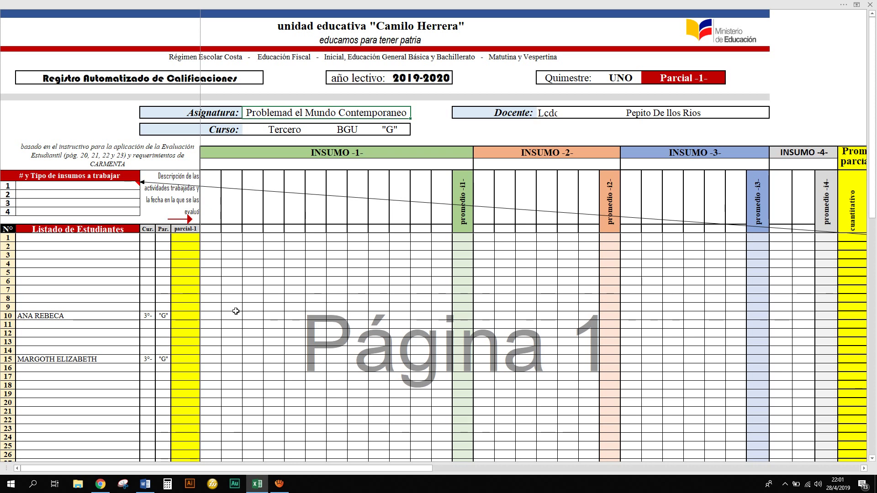
left_click(106, 158)
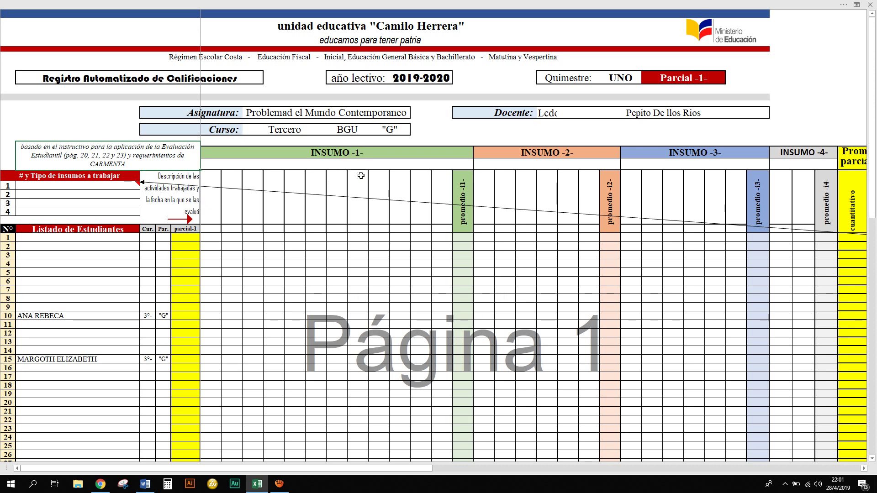
left_click(349, 187)
left_click(339, 192)
left_click(251, 199)
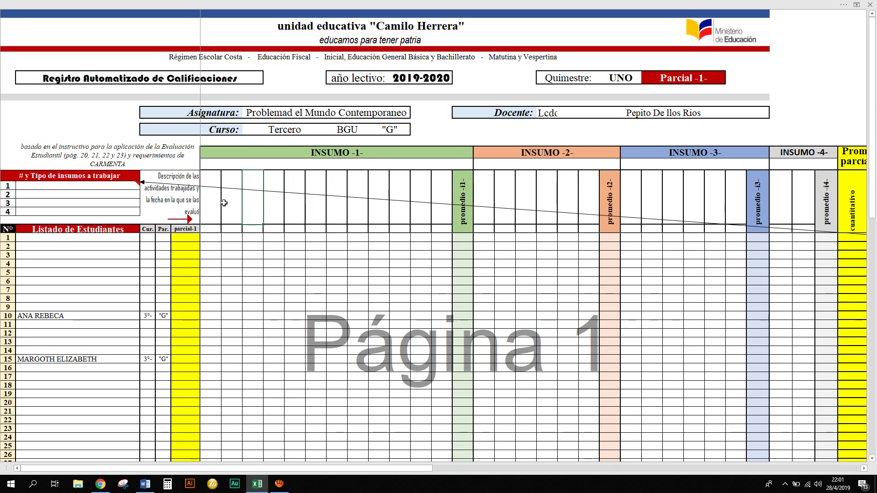
left_click(340, 200)
left_click(400, 196)
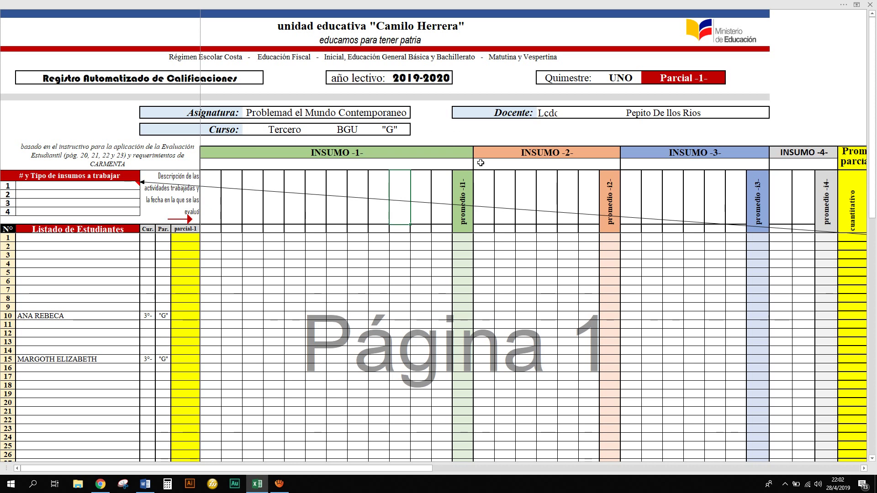
left_click(495, 166)
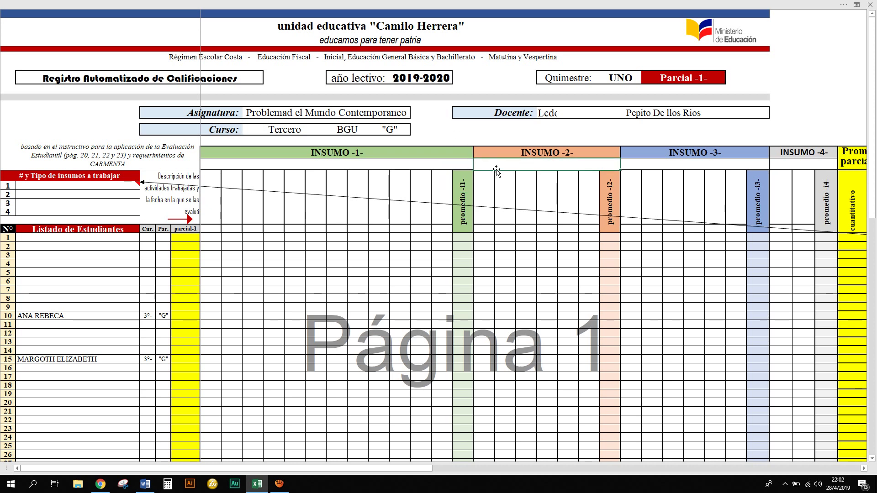
left_click(442, 166)
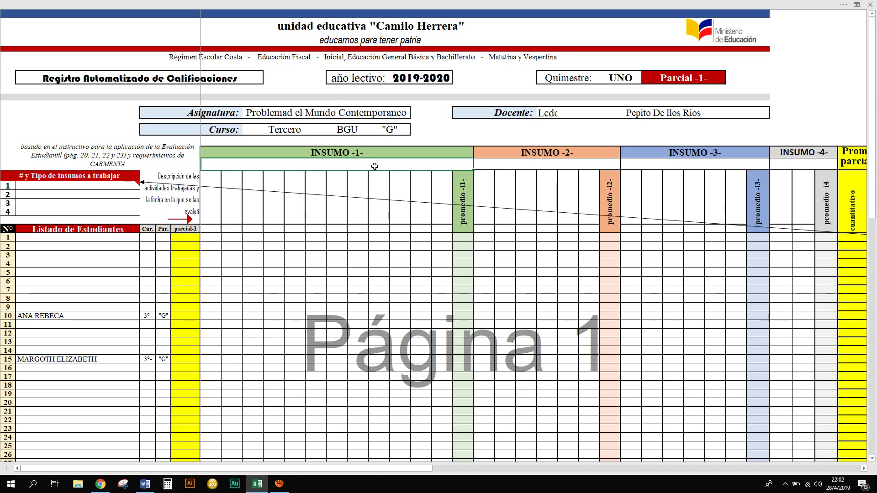
left_click(215, 202)
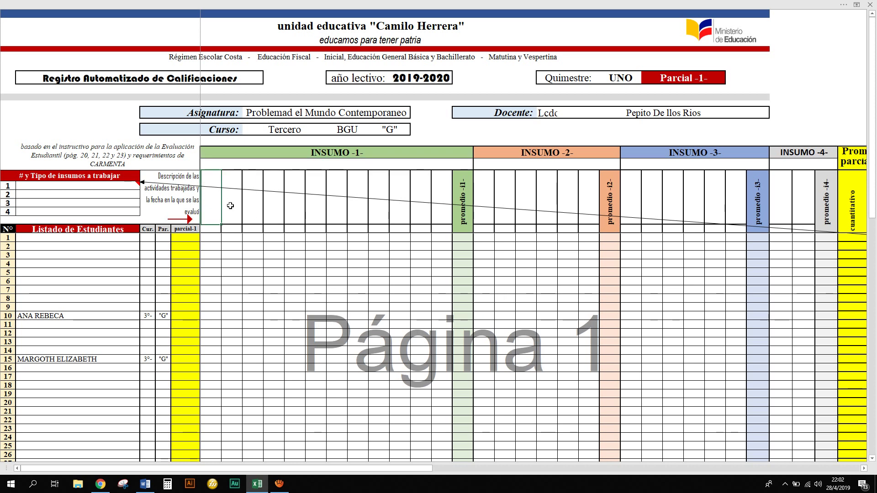
left_click(231, 205)
left_click(252, 208)
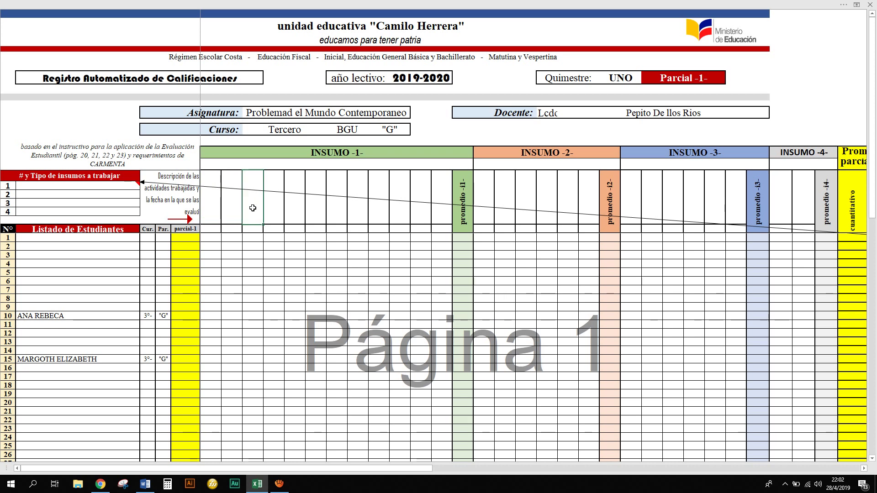
left_click(279, 215)
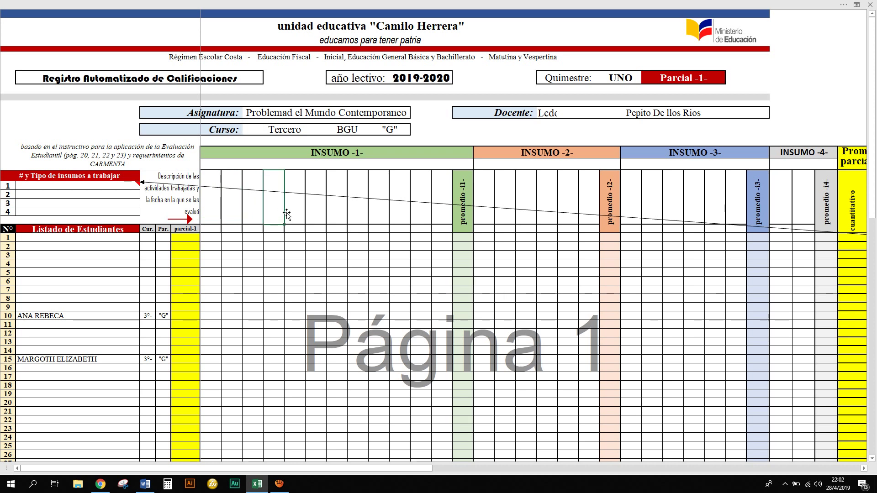
left_click(294, 212)
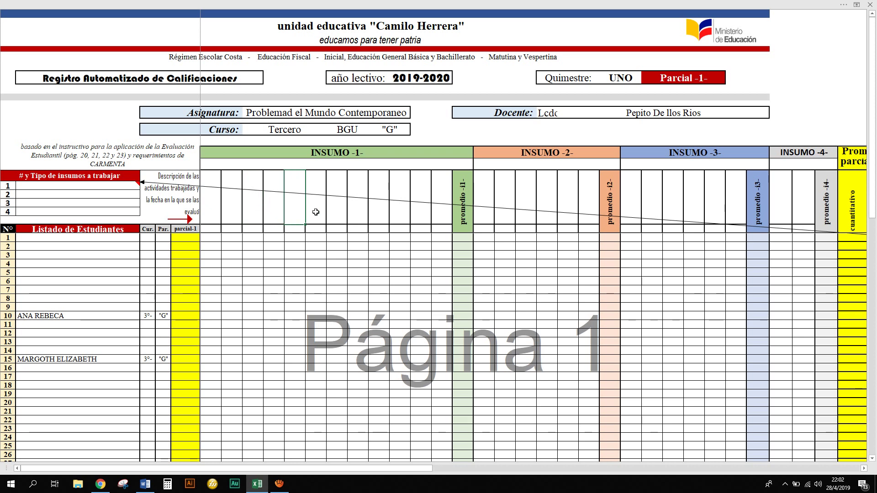
left_click(315, 212)
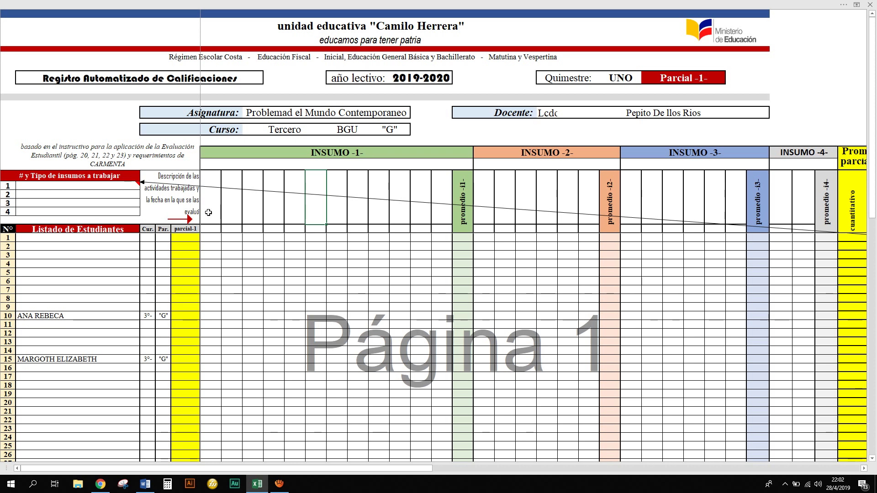
left_click_drag(208, 213, 442, 208)
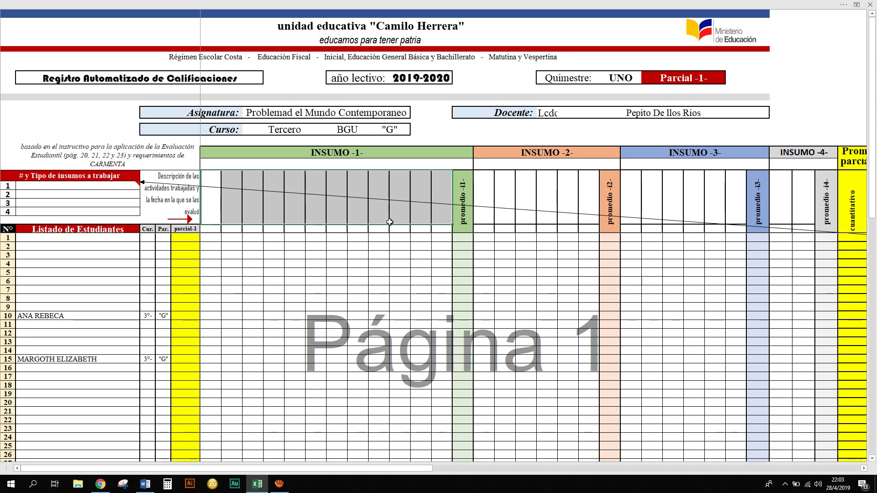
left_click(386, 236)
left_click_drag(212, 201, 437, 209)
left_click(364, 162)
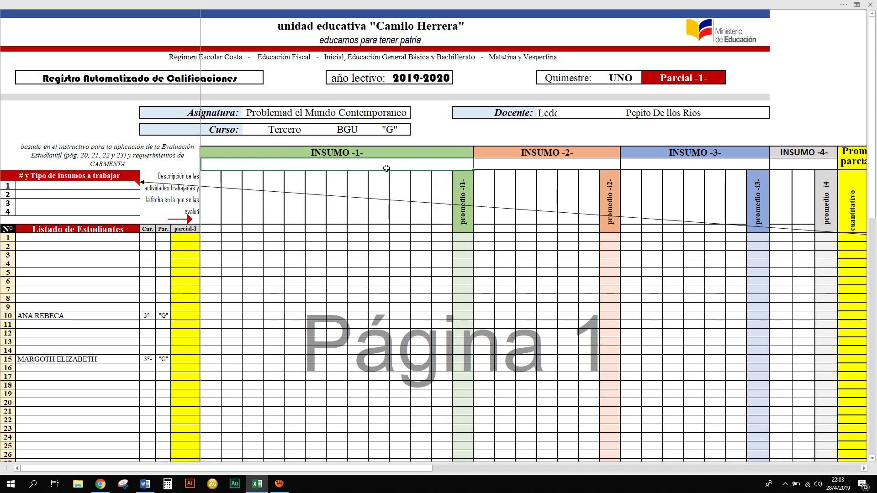
left_click(506, 162)
left_click(285, 167)
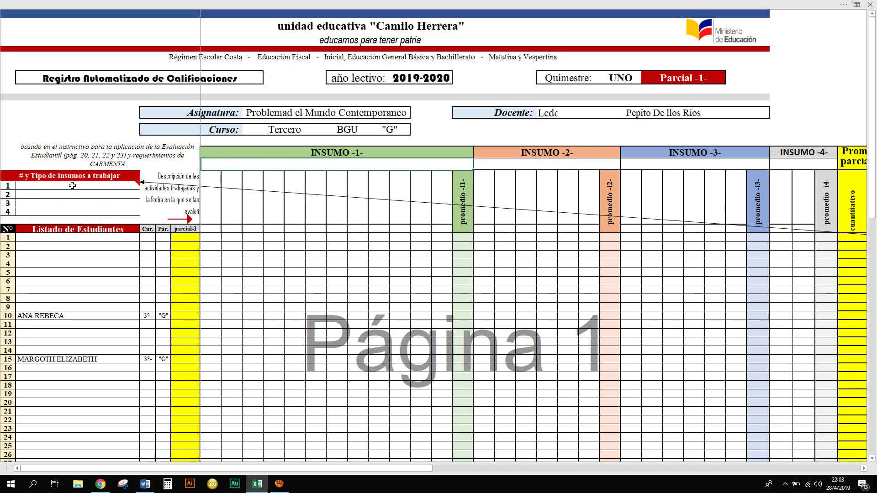
Step: Set insumo slot 1 to Actividades Individuales and slot 2 to Actividades Grupales
left_click(98, 187)
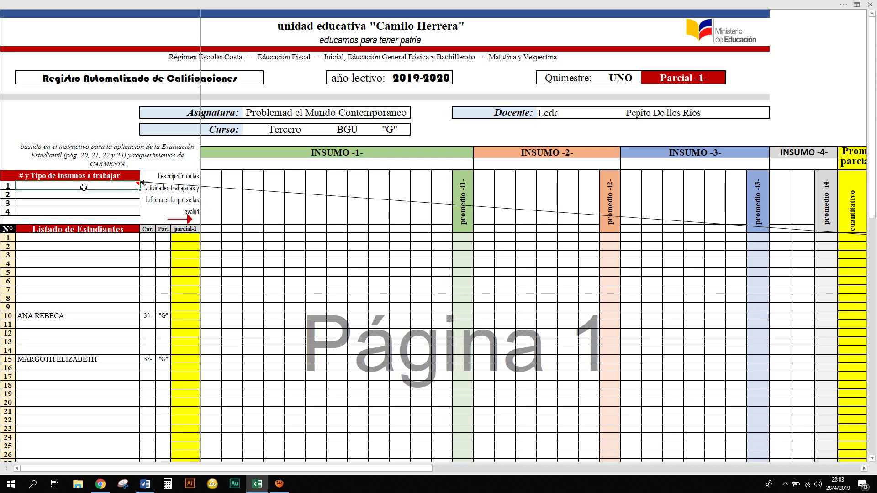
left_click(144, 185)
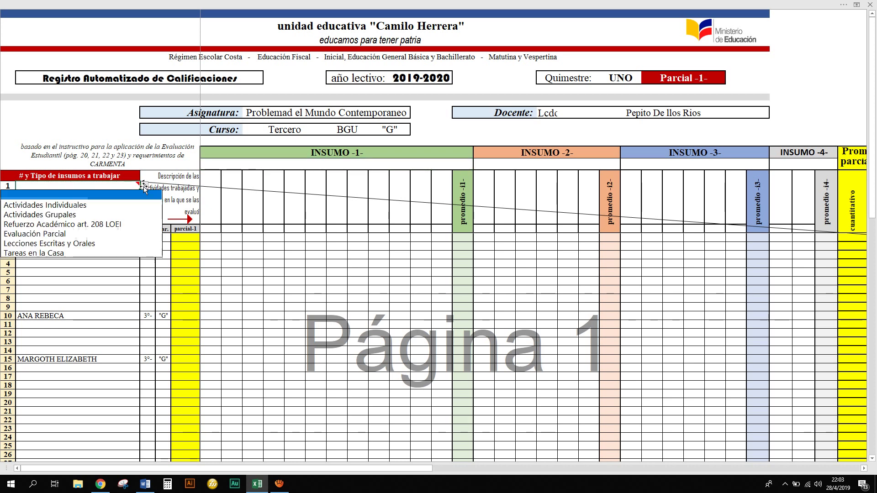
left_click(77, 208)
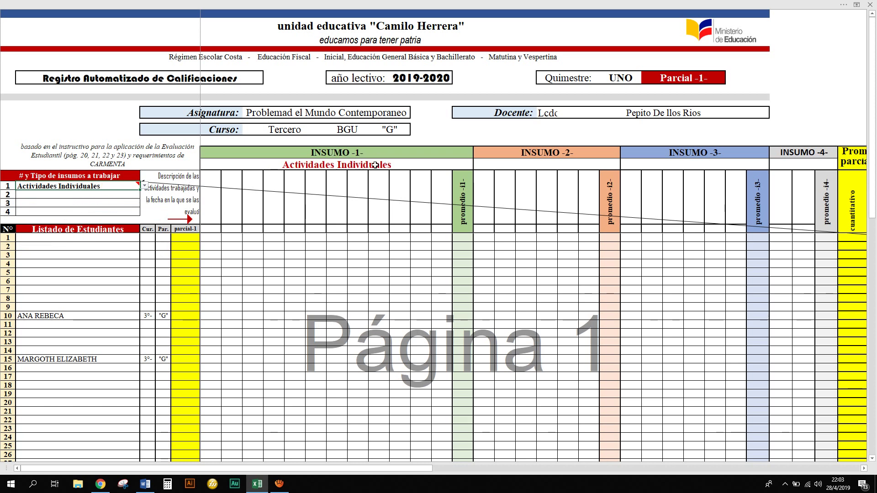
left_click(129, 195)
left_click(145, 194)
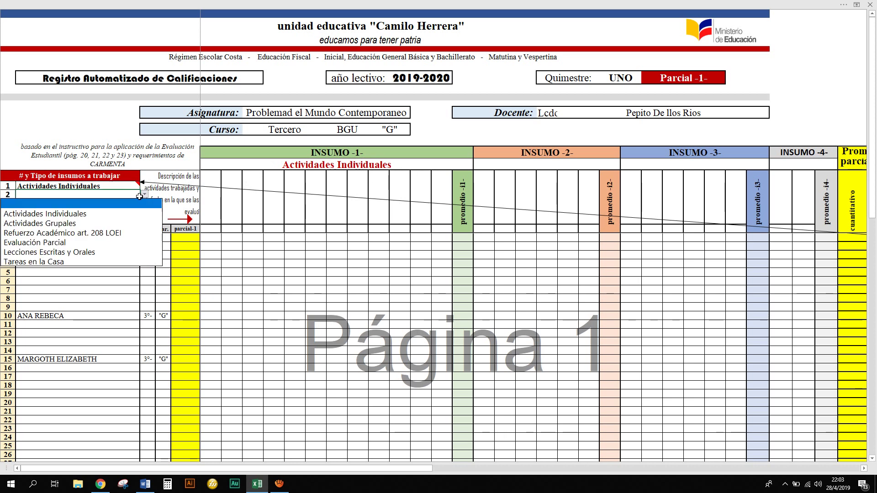
left_click(90, 221)
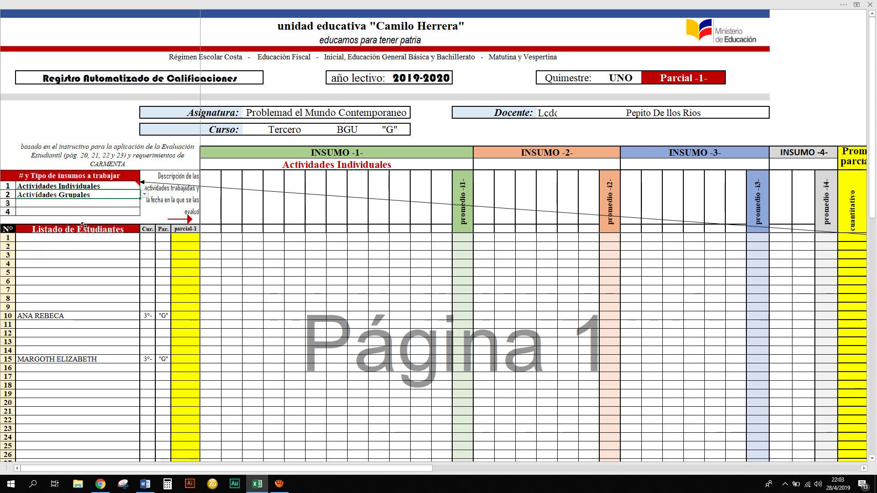
left_click(564, 164)
left_click(227, 273)
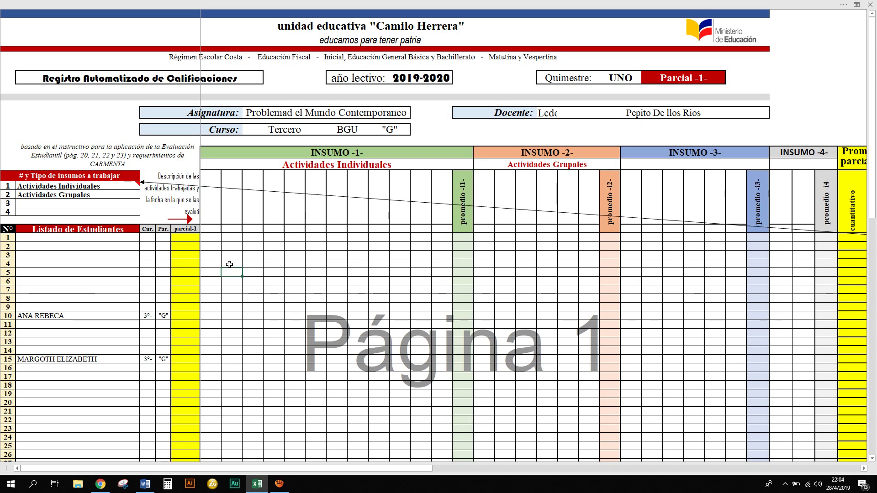
Step: Name the first INSUMO -1- activity CARATURLA, dated 04-05-19
left_click(215, 236)
left_click(214, 218)
type("CARAT")
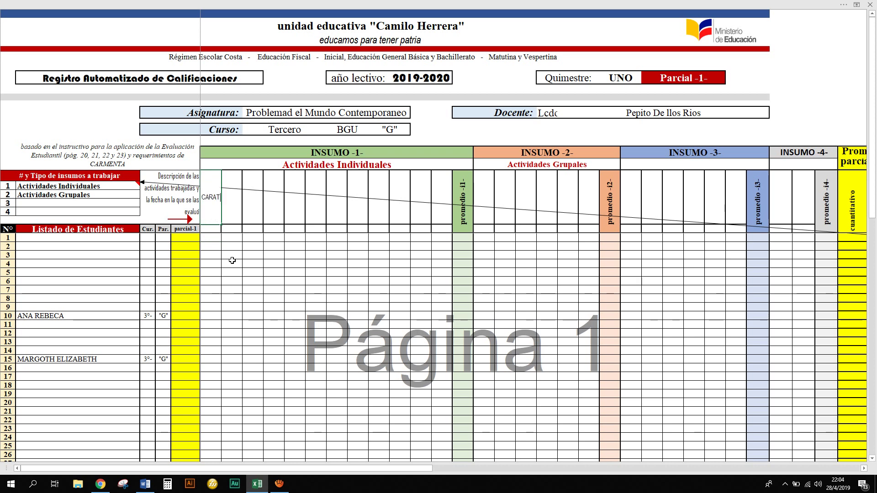
type("URLA")
left_click(212, 233)
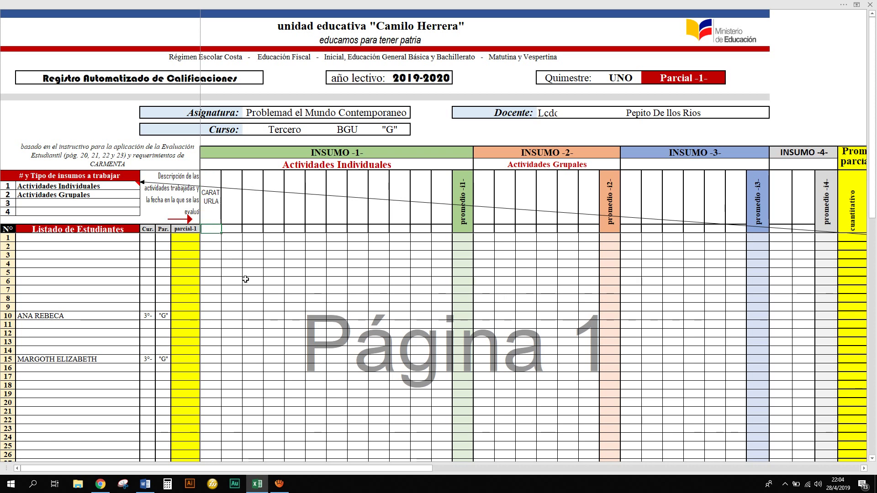
type("04")
type("-05-1")
type("9")
key("Return")
left_click(210, 229)
Step: Give the row 10 and row 15 students 10 each for CARATURLA
left_click(210, 318)
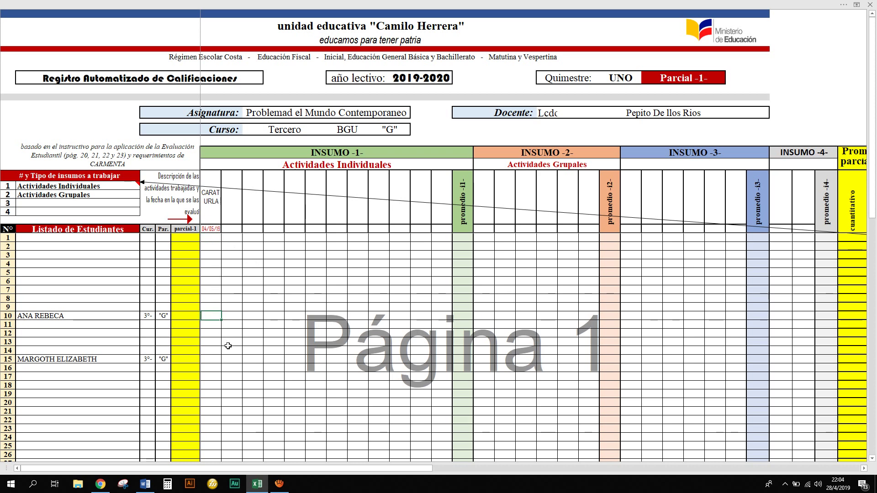
type("10")
key("Return")
key("Return")
key("Return")
key("Return")
key("Return")
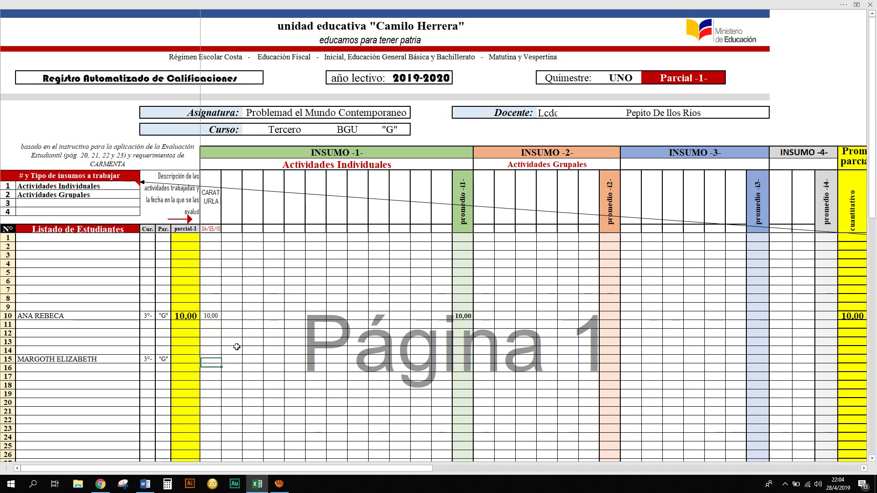
type("10")
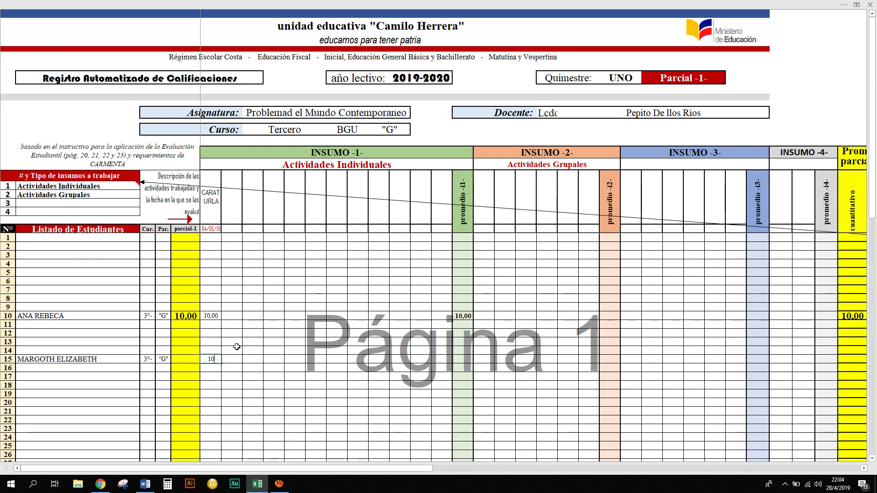
key("Return")
key("Return")
key("Return")
key("Return")
Step: Enter CARATURLA grades 7, 8,9 and 6 for rows 30, 32 and 33
scroll(233, 352, "down", 3)
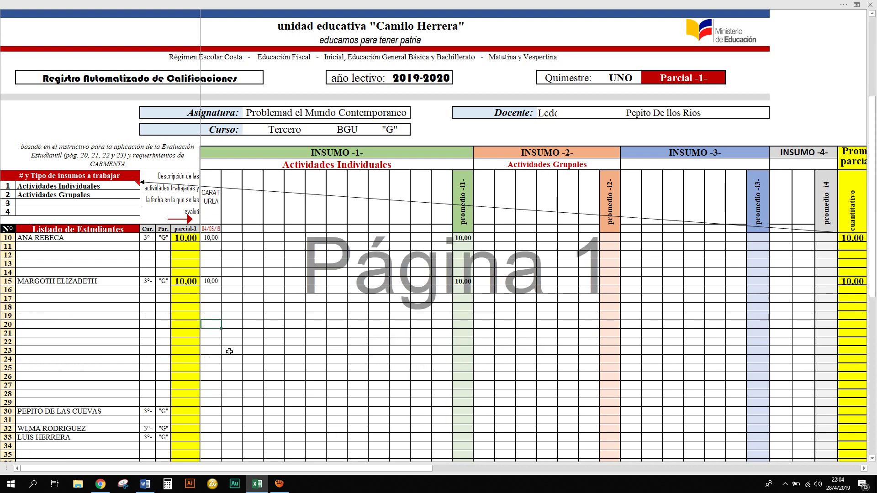
scroll(231, 354, "down", 2)
left_click(214, 360)
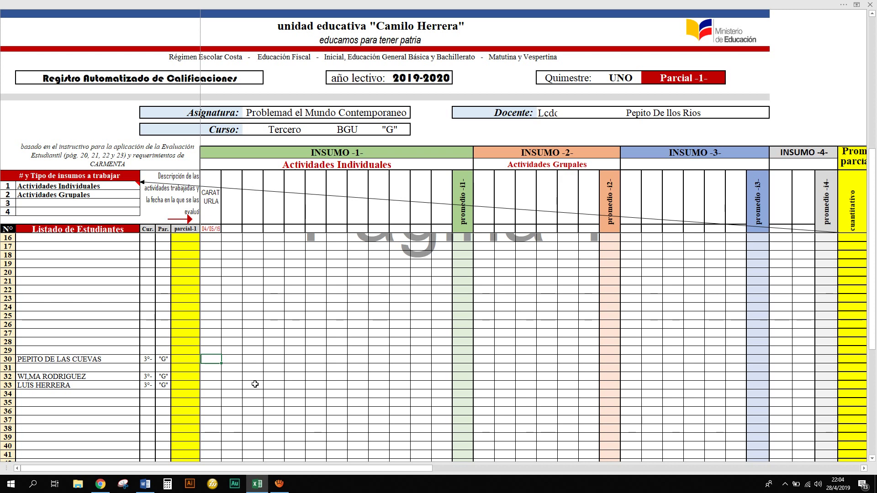
type("7")
key("Return")
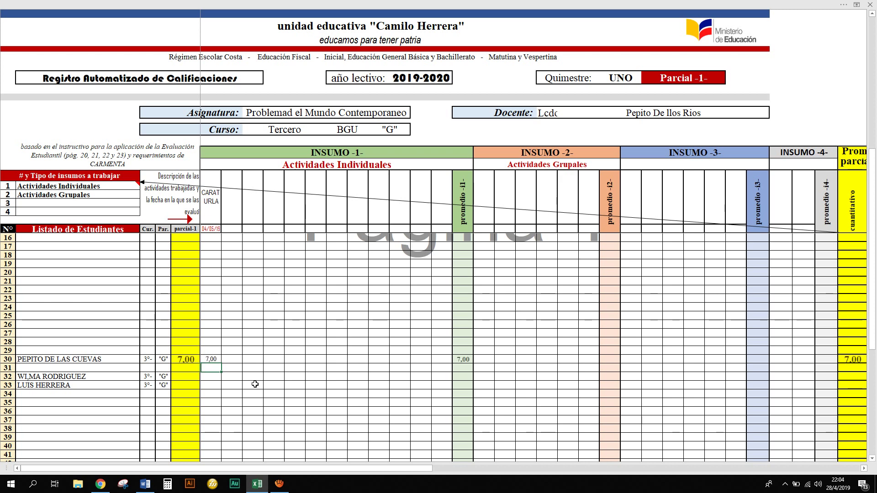
key("Return")
type("8")
type(",9")
key("Return")
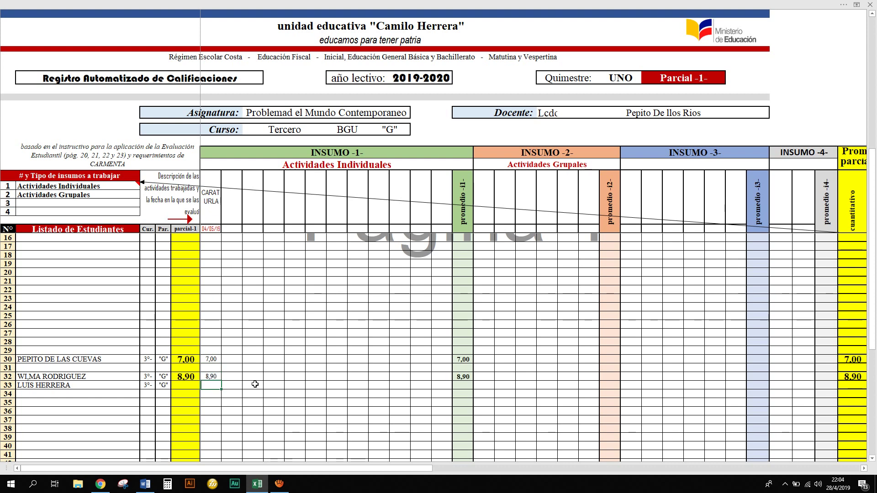
type("6")
key("Up")
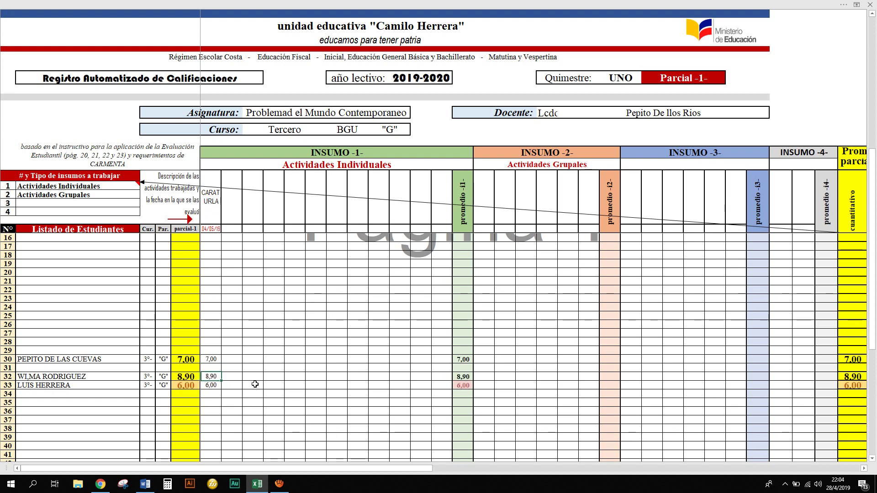
key("Up")
key("Up")
key("Up")
Step: Add a second individual activity 'leccion escrita' dated 08/05/19
scroll(264, 376, "up", 3)
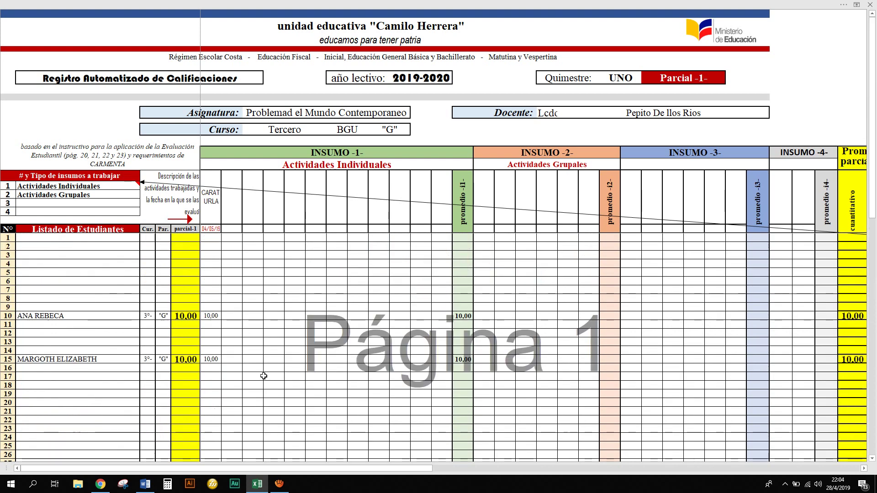
left_click(234, 198)
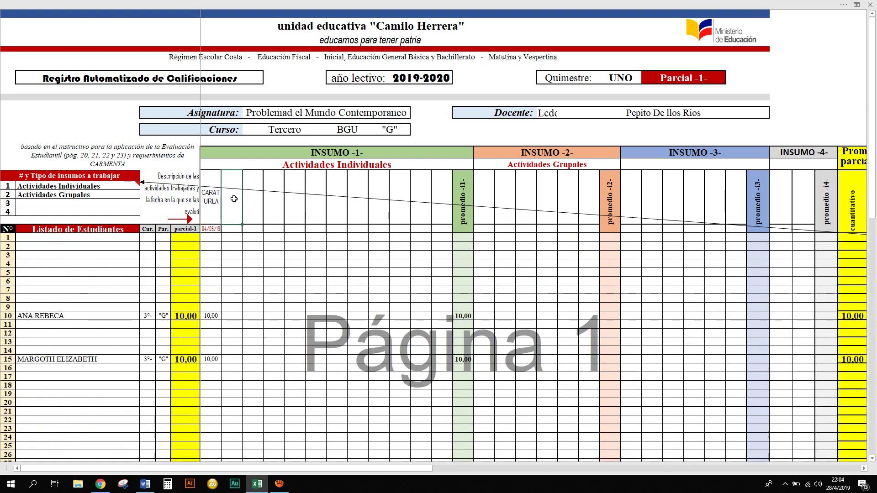
type("leccion escrita")
key("Return")
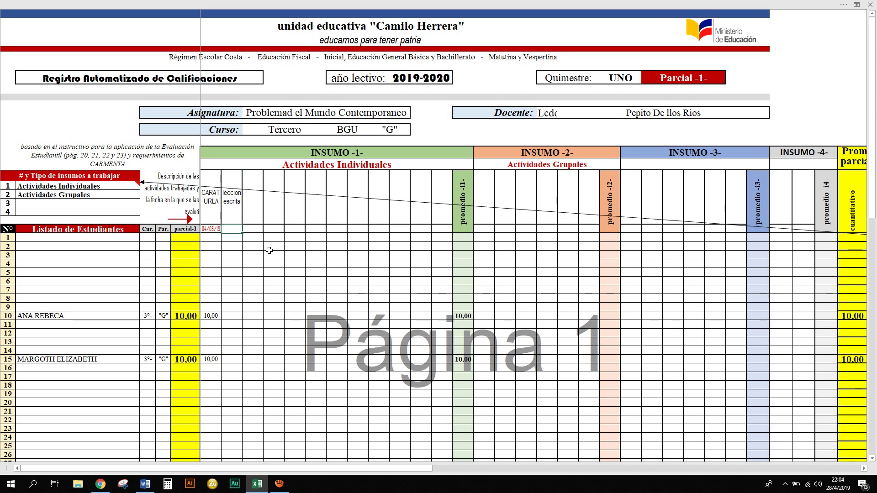
type("08-05-19")
key("Return")
Step: Record leccion escrita grades 9,00 and 9,50 for rows 10 and 15
key("Down")
key("Down")
key("Down")
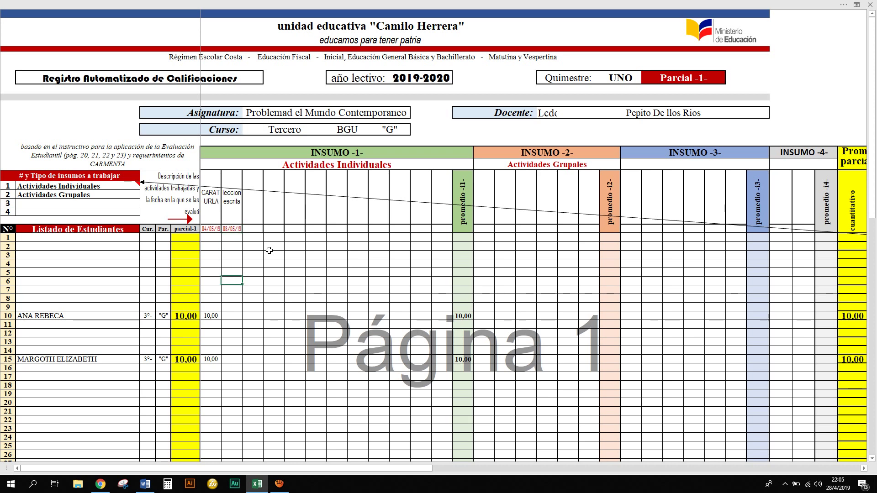
key("Down")
key("Down")
key("Down")
key("Down")
key("Return")
key("Down")
key("Down")
key("Down")
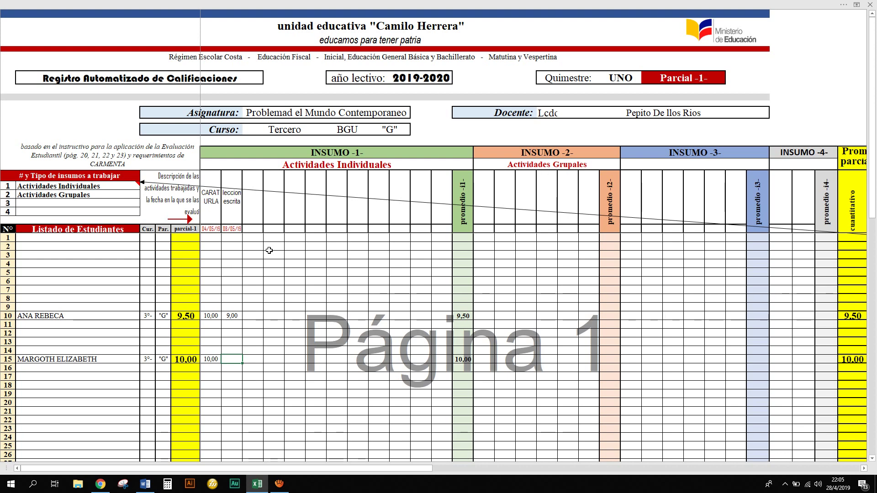
key("Return")
Step: Record leccion escrita grades 4,50, 8 and 7 for rows 30, 32 and 33
key("Down")
key("Down")
key("Down")
key("Down")
key("Down")
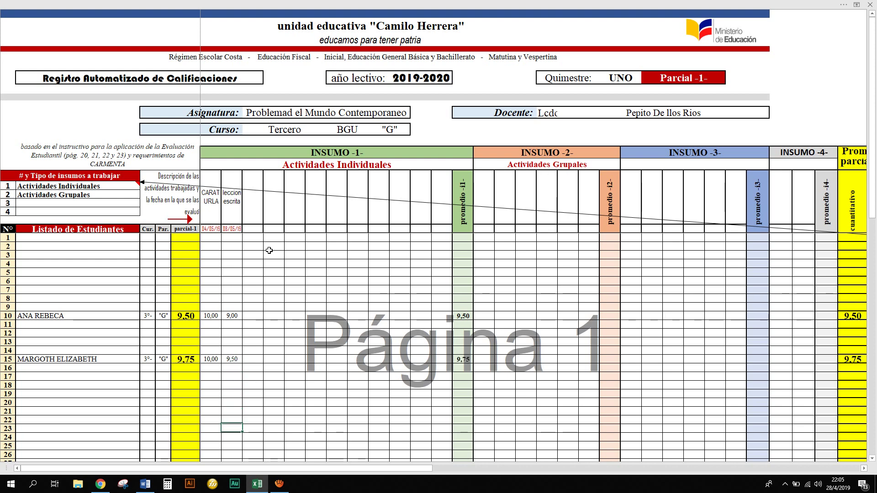
key("Down")
key("Down")
key("Down")
key("Down")
key("Down")
key("Down")
key("Down")
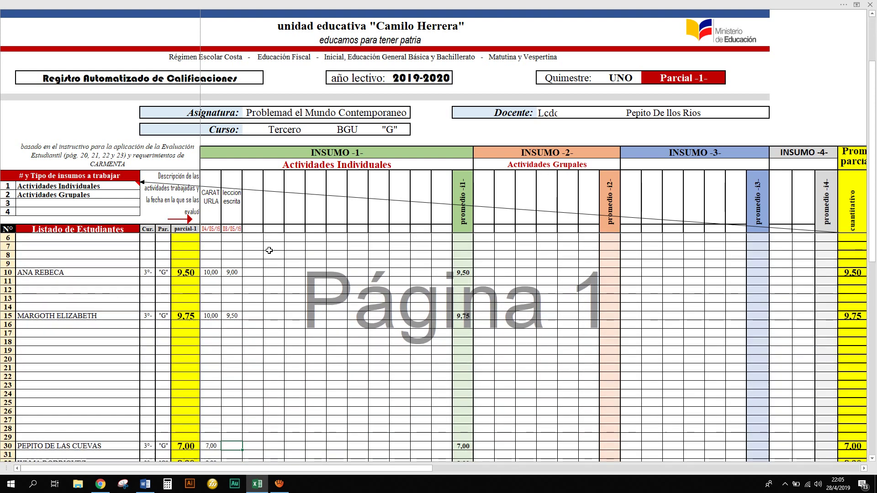
type("4,5")
key("Return")
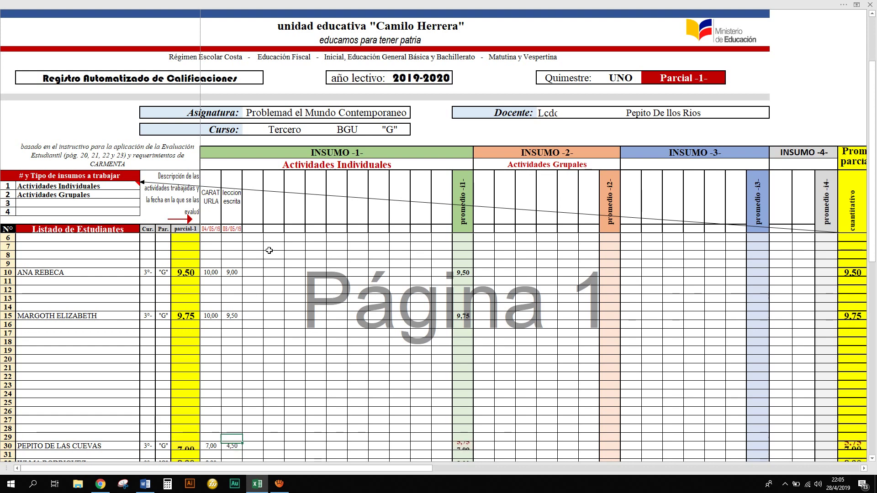
key("Down")
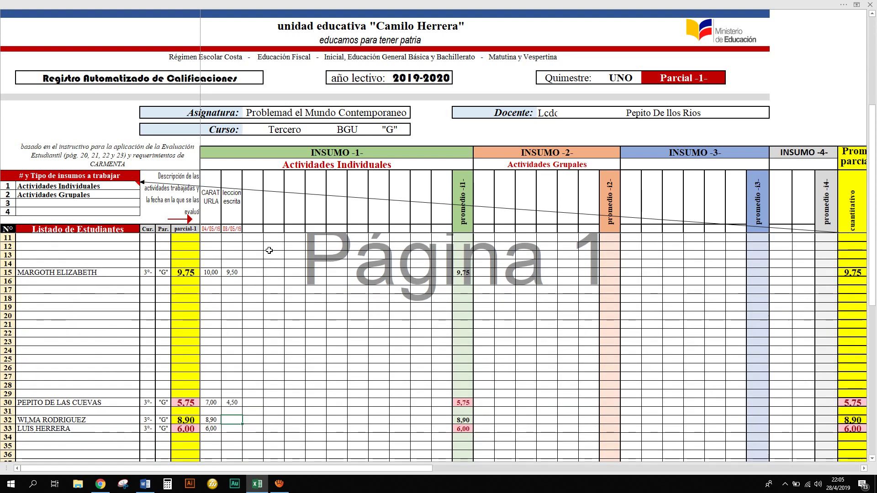
type("8")
key("Return")
type("7")
key("Return")
key("Down")
key("Down")
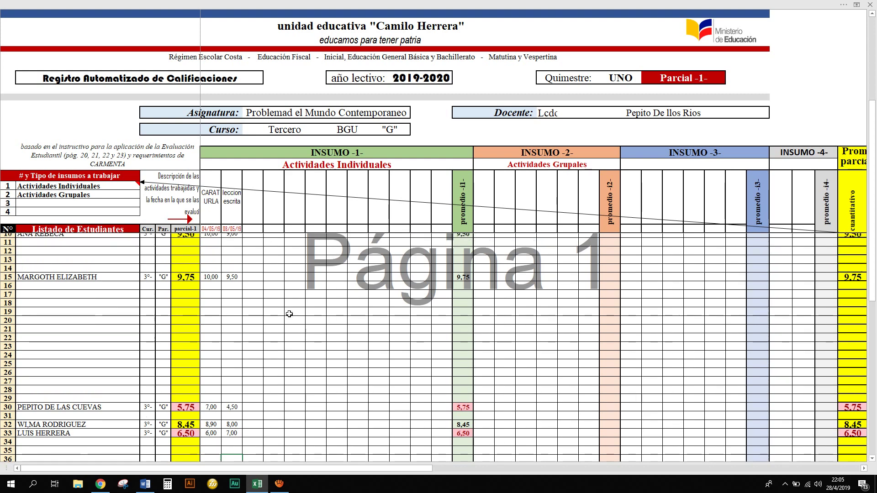
scroll(302, 284, "up", 4)
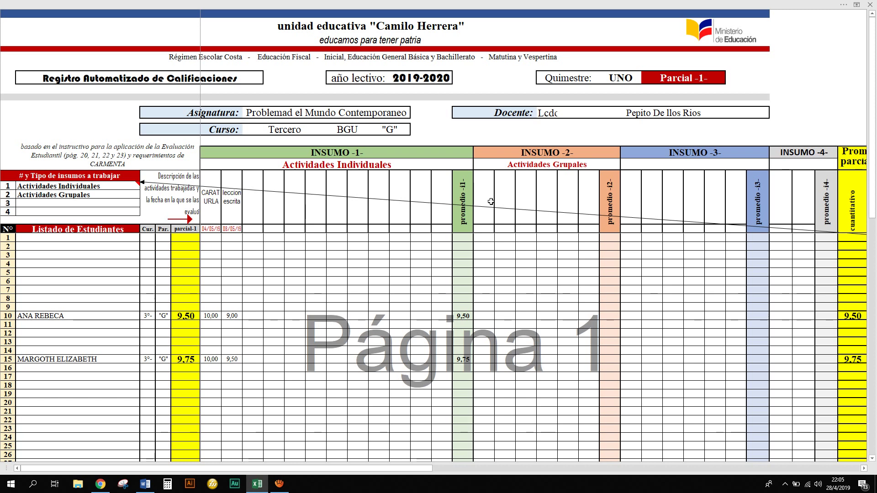
Step: Add the 'maqueta grupo' activity under Insumo 2 and grade row 10 with 9,00
left_click(492, 188)
type("maqueta gru")
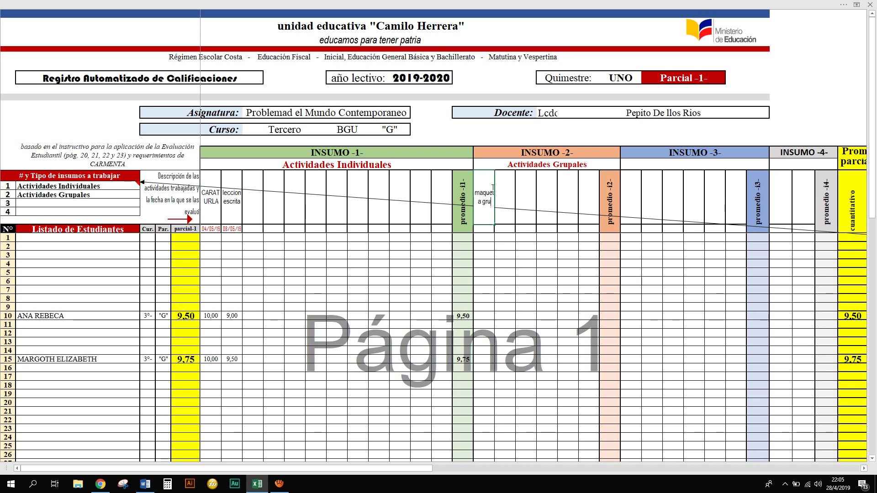
type("po")
key("Return")
key("Return")
key("Return")
key("Return")
key("Return")
key("Return")
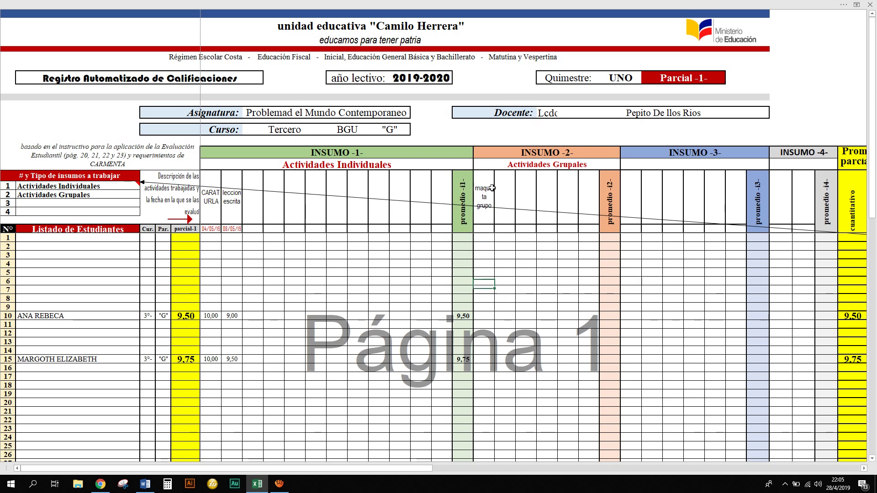
key("Return")
key("Return")
key("Return")
key("Up")
key("Return")
key("Return")
key("Return")
key("Return")
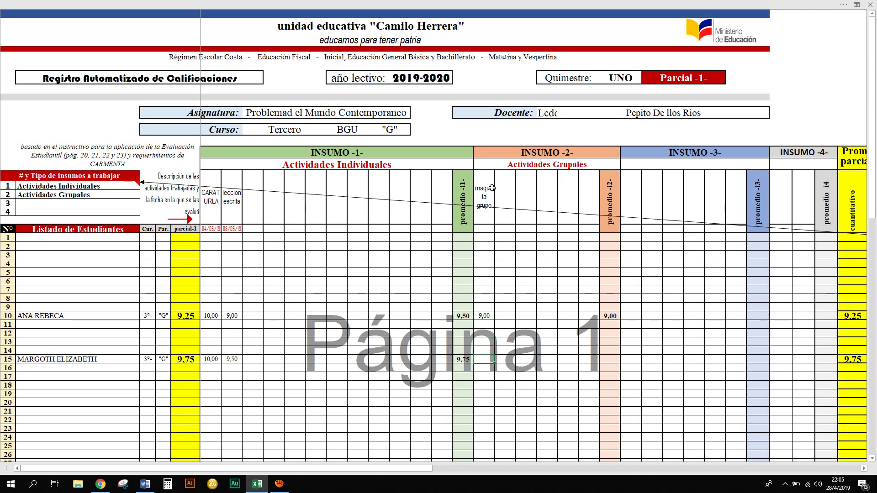
type("8")
Step: Enter maqueta grupo grades 8,00, 0,00, 7,00 and 10,00 for the remaining students
key("Return")
key("Return")
key("Return")
scroll(503, 357, "down", 3)
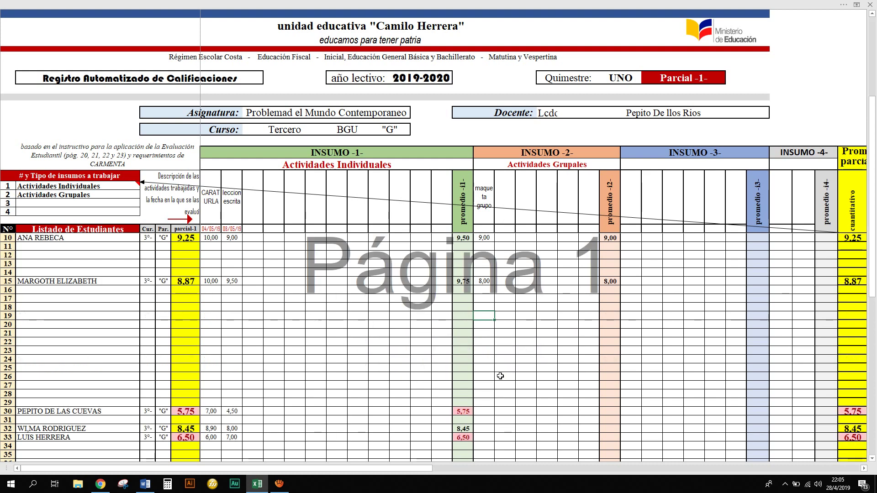
left_click(487, 411)
type("0")
key("Return")
key("Return")
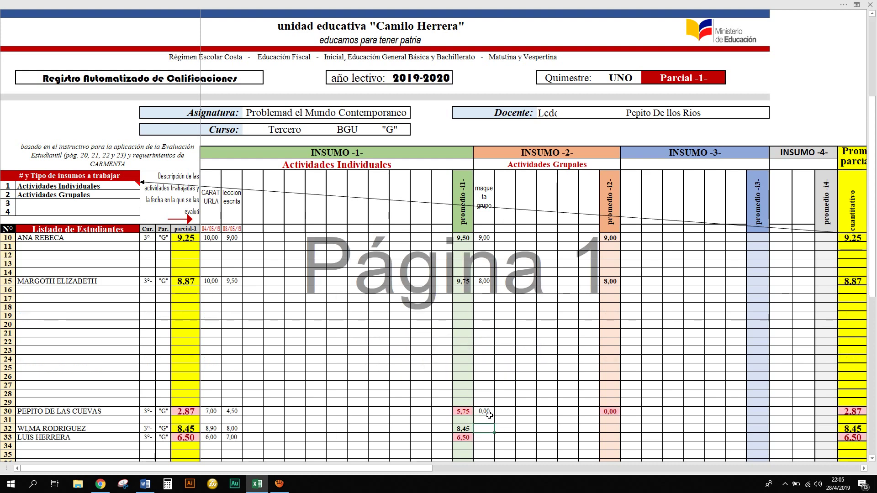
key("Return")
key("Up")
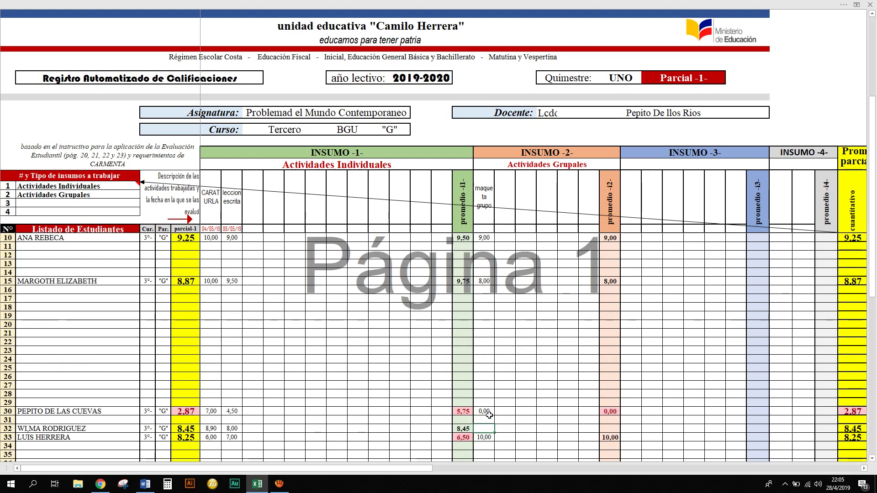
type("7")
key("Return")
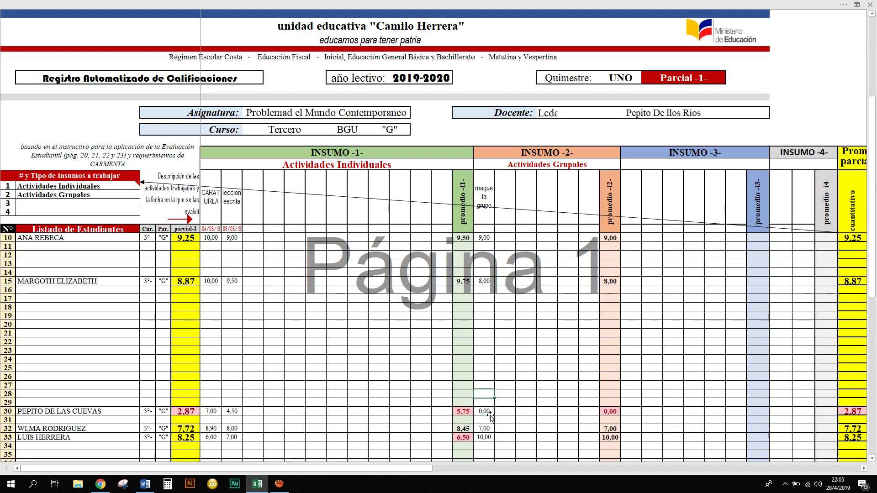
scroll(523, 410, "up", 3)
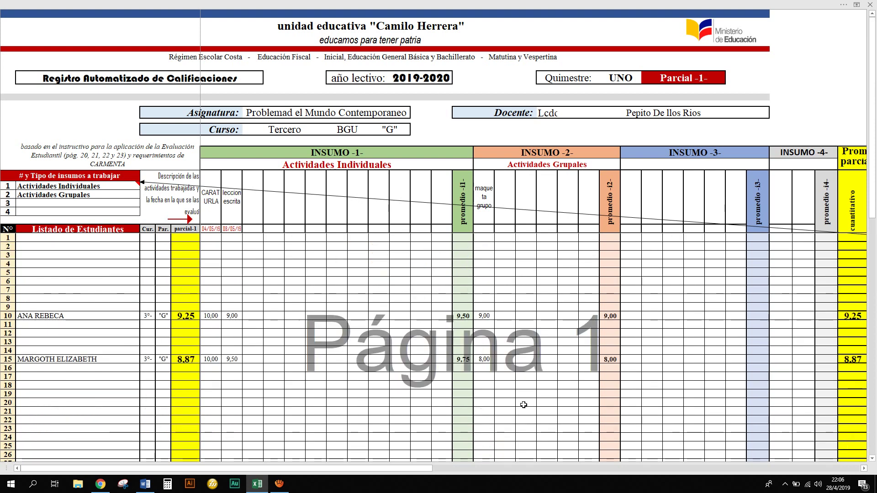
left_click_drag(250, 315, 578, 314)
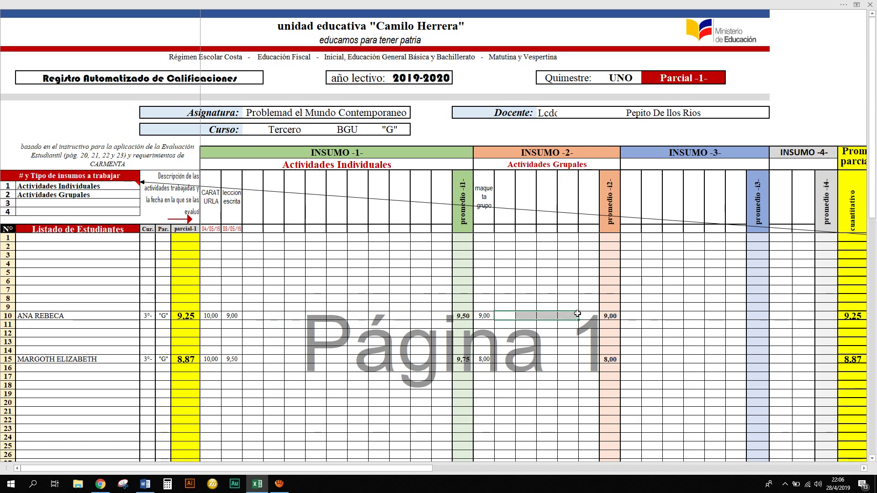
left_click(483, 315)
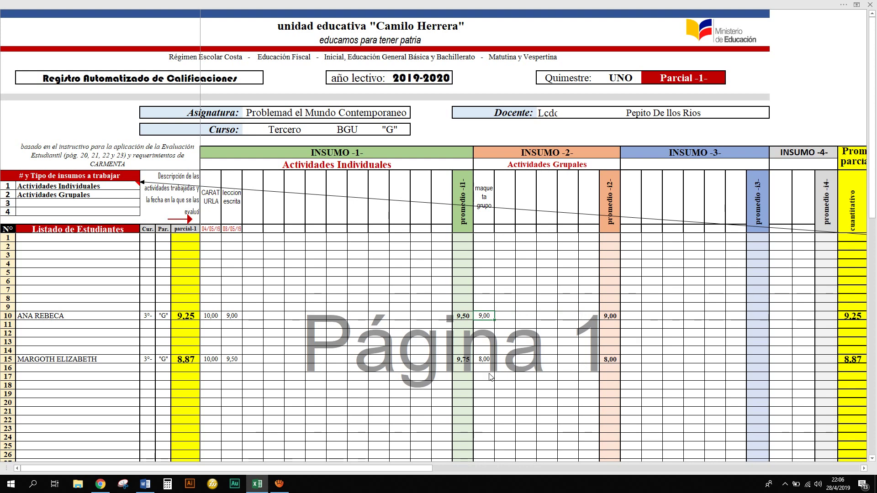
mouse_move(389, 468)
left_mouse_down()
mouse_move(411, 469)
mouse_move(384, 468)
left_mouse_up()
left_click(445, 155)
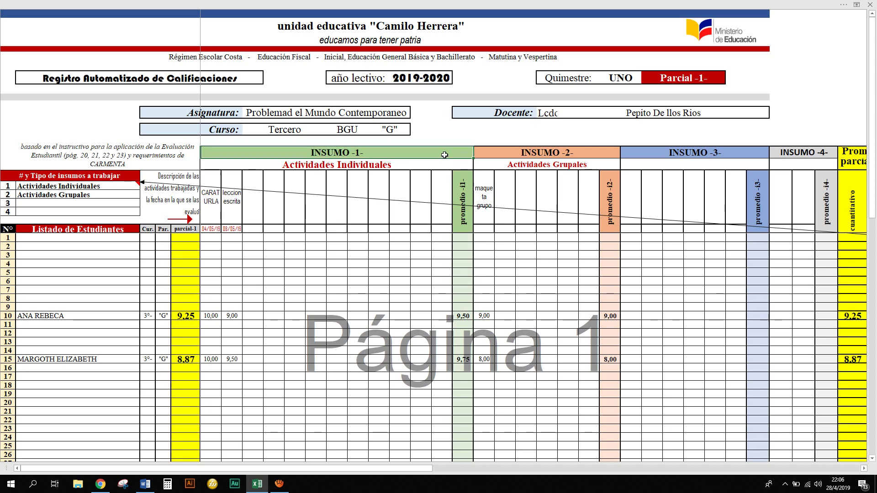
left_click(368, 166)
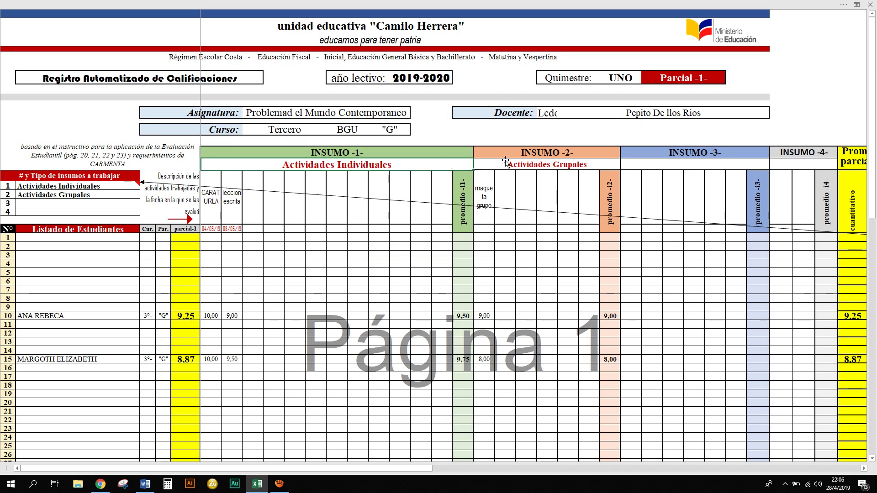
left_click(408, 153)
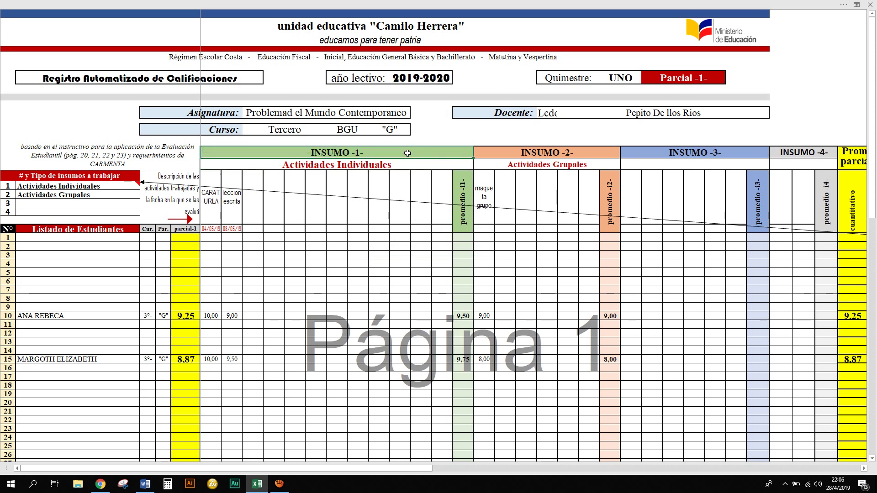
left_click(385, 165)
left_click(524, 163)
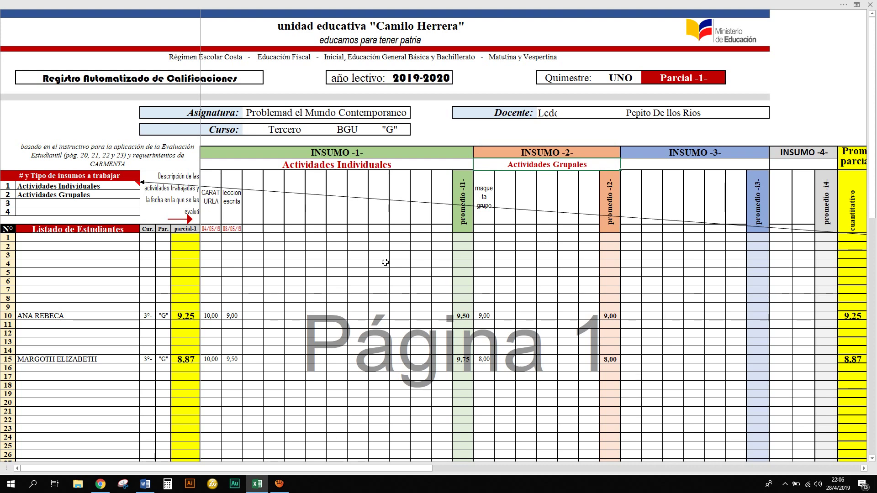
Step: Add a 'refuerzo academico' group activity heading under Insumo 2
scroll(496, 368, "down", 2)
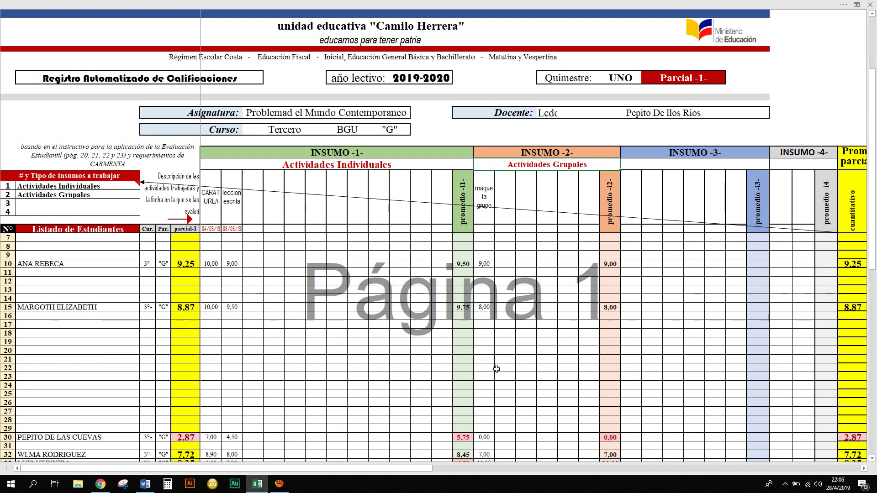
scroll(488, 383, "down", 2)
left_click(487, 385)
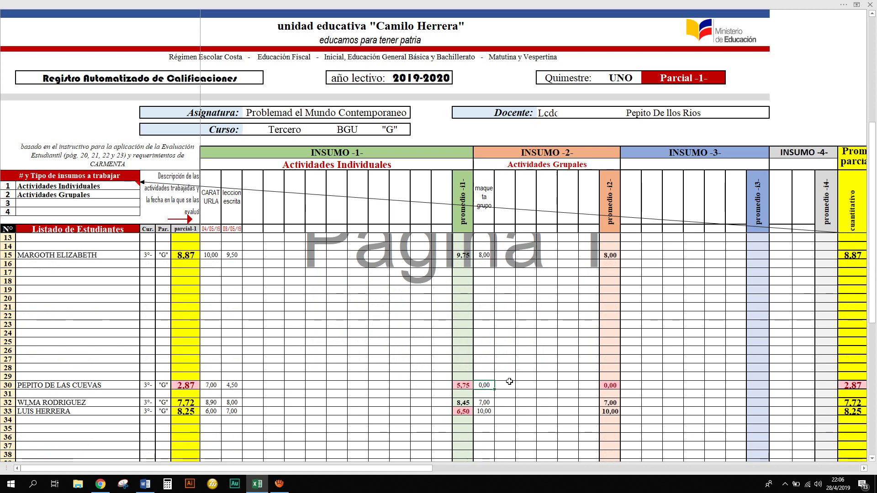
left_click(508, 384)
left_click(546, 385)
left_click(548, 202)
type("refuerzo acade")
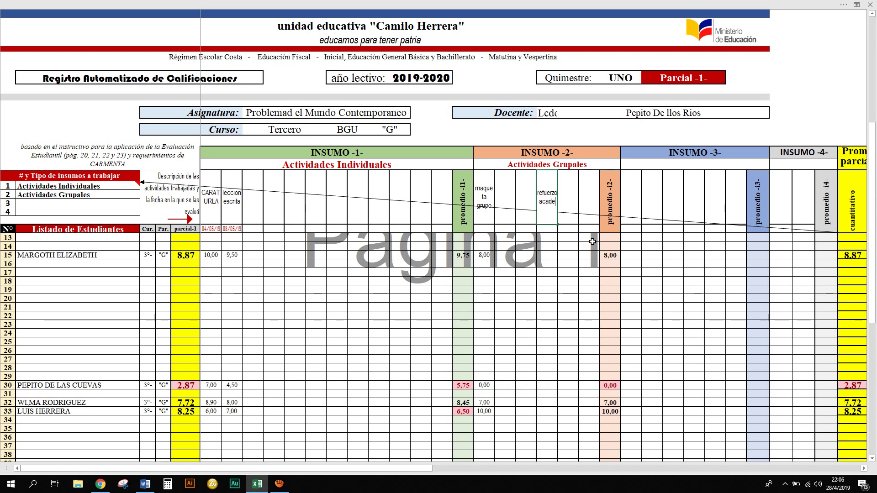
type("mico")
key("Return")
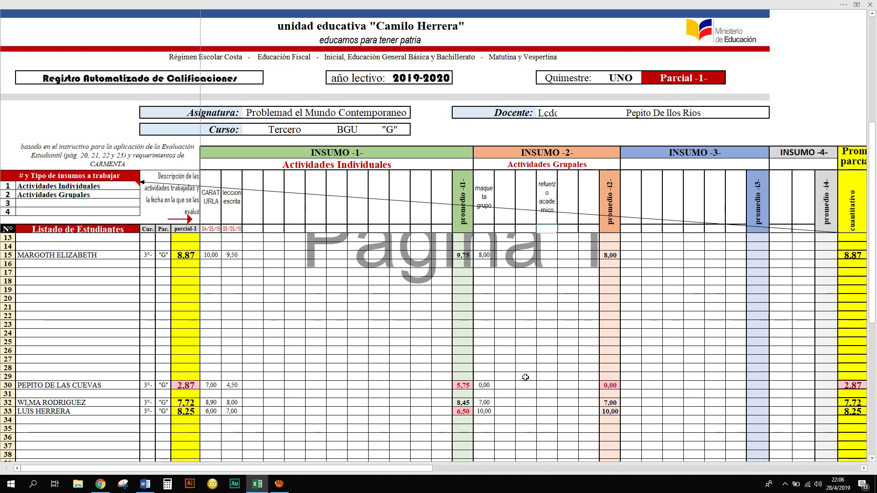
Step: Give the row-30 student three 10 grades in the refuerzo columns
left_click(543, 385)
type("10")
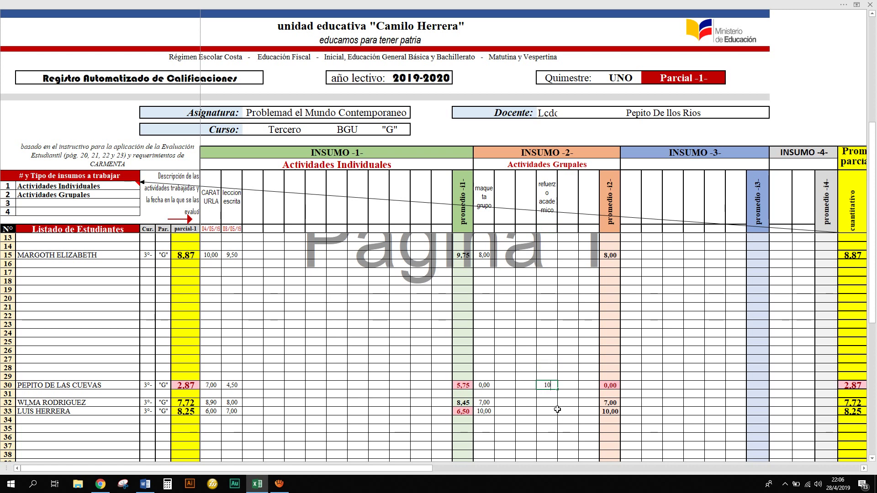
key("Return")
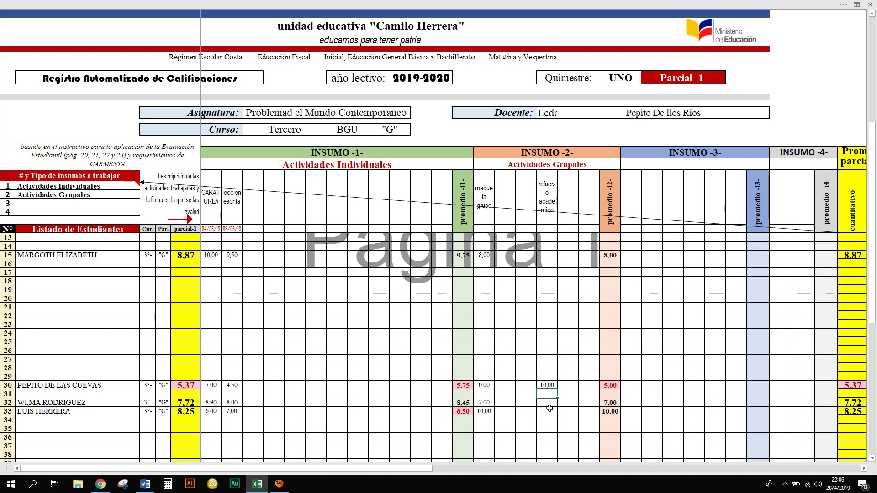
left_click(485, 385)
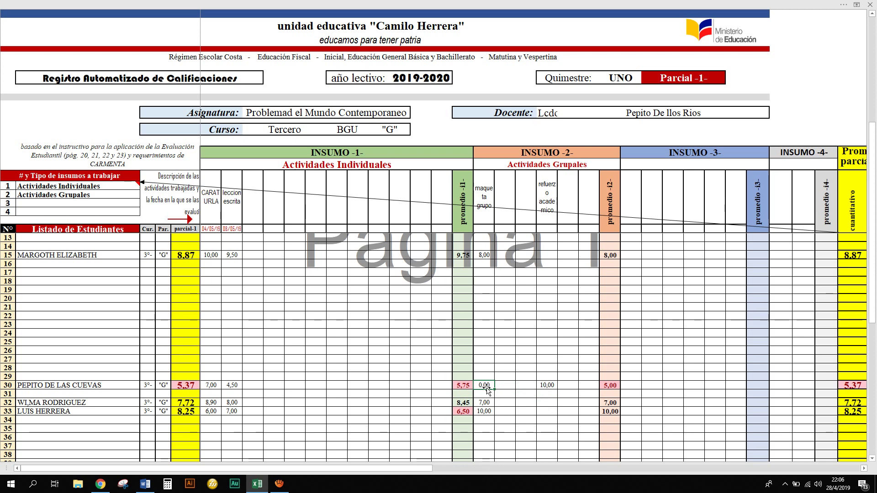
left_click(547, 385)
left_click(575, 388)
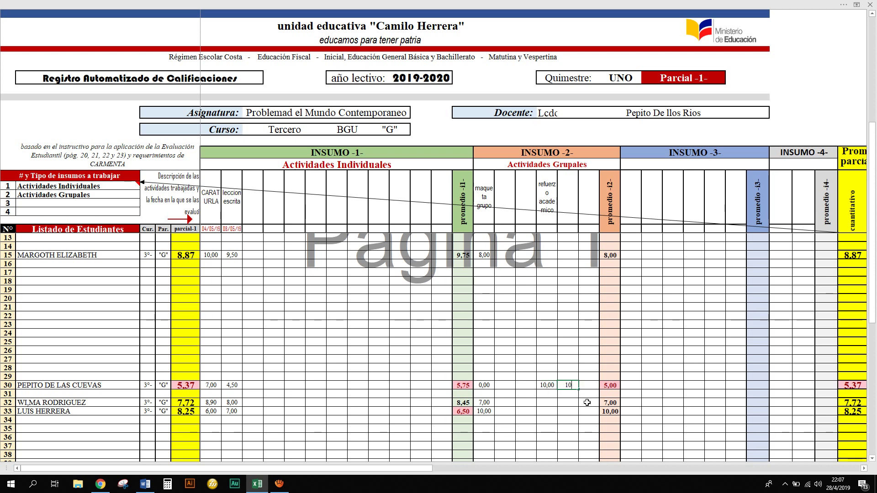
type("10")
key("Tab")
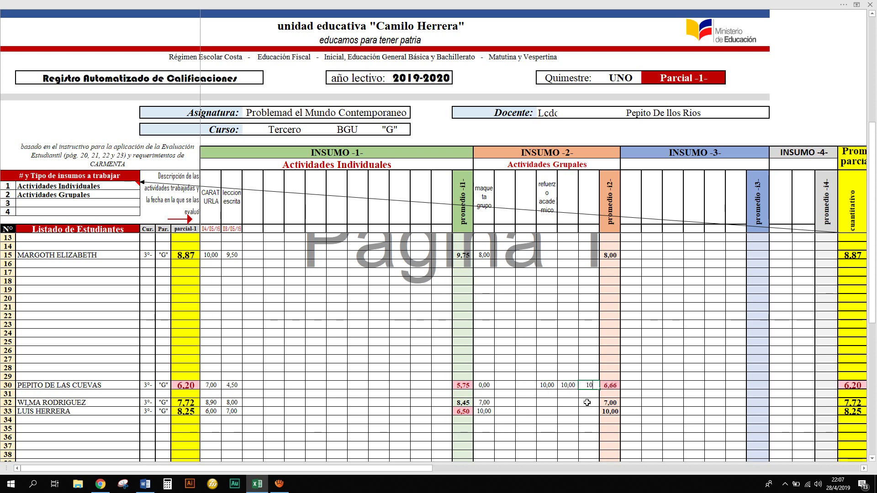
key("Left")
key("Left")
key("Left")
key("Left")
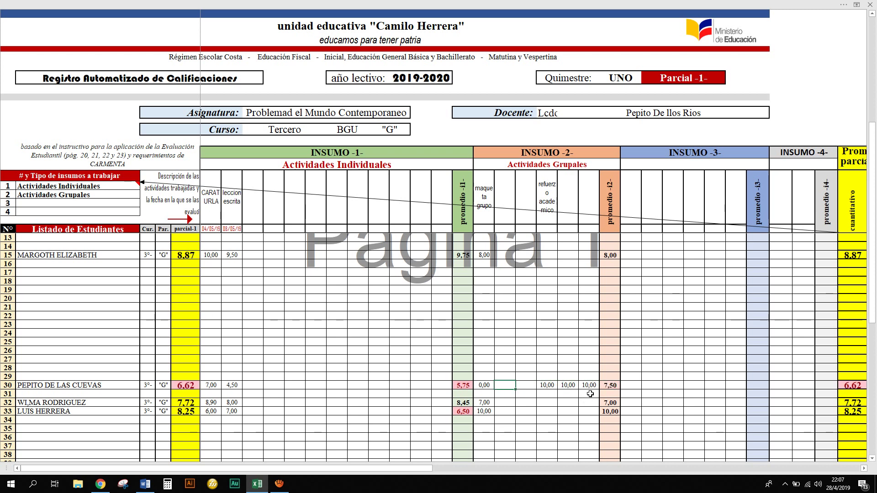
Step: Add a 'refuezzo 2' heading in the next Insumo 2 column
left_click(571, 203)
type("refuezzo 2")
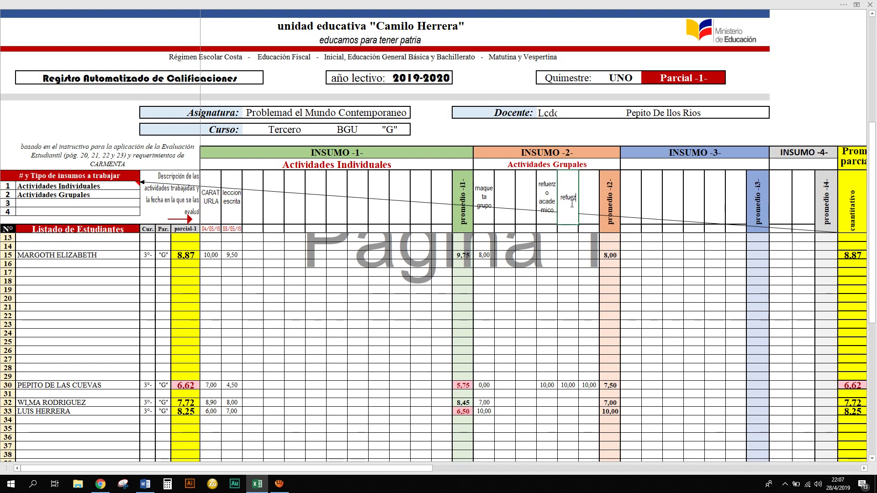
key("Return")
key("Return")
key("Return")
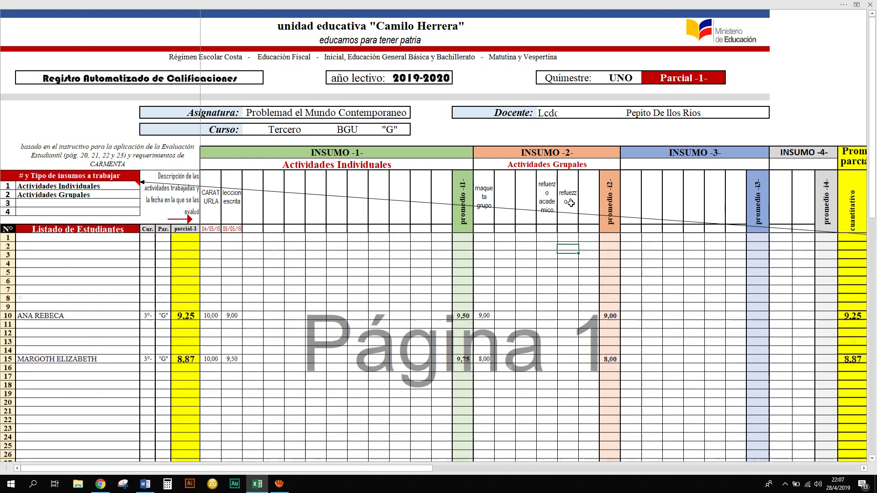
key("Return")
key("Return")
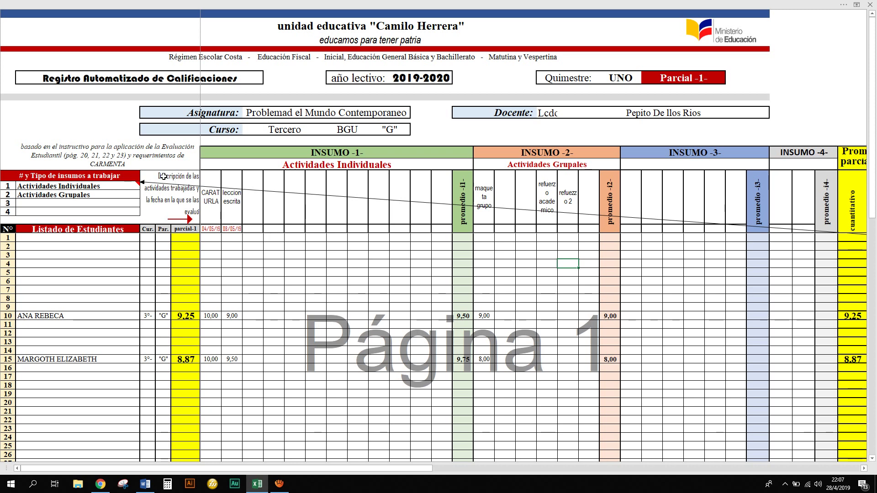
left_click(126, 163)
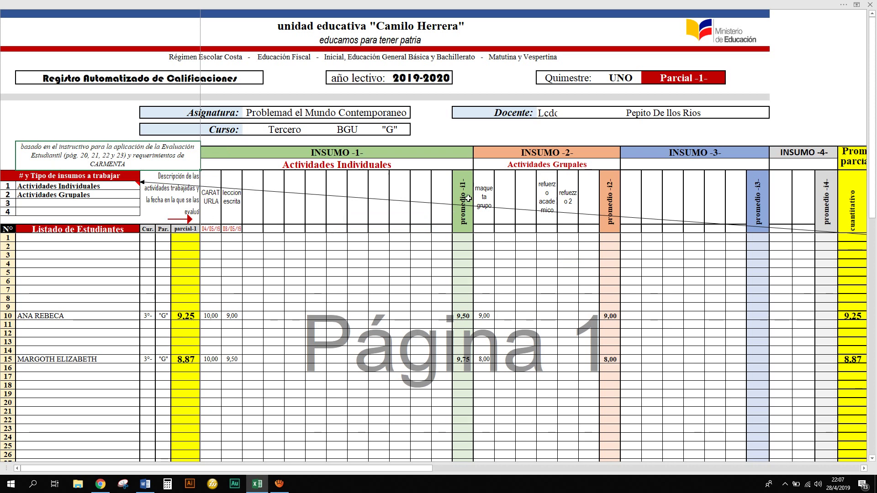
left_click(466, 323)
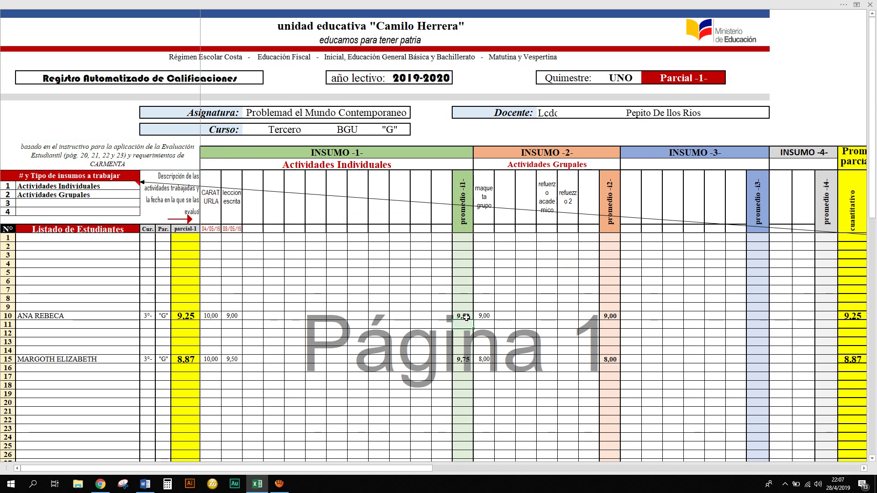
left_click(466, 317)
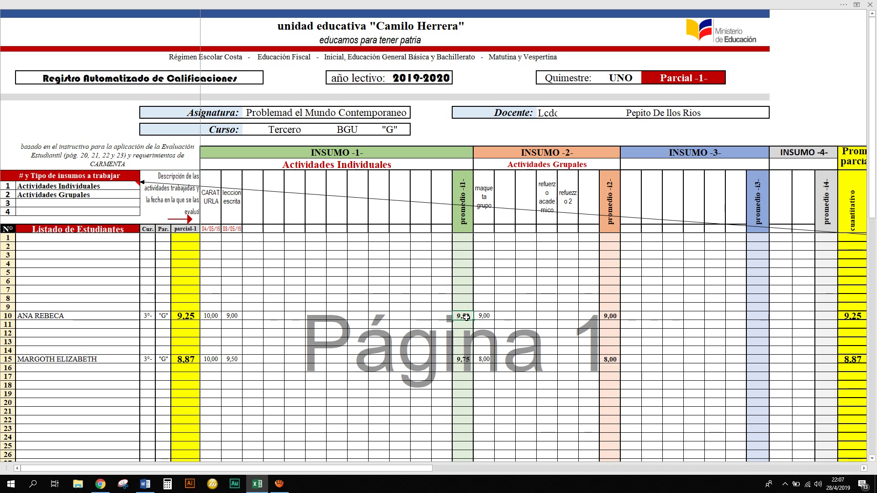
left_click_drag(463, 192, 463, 351)
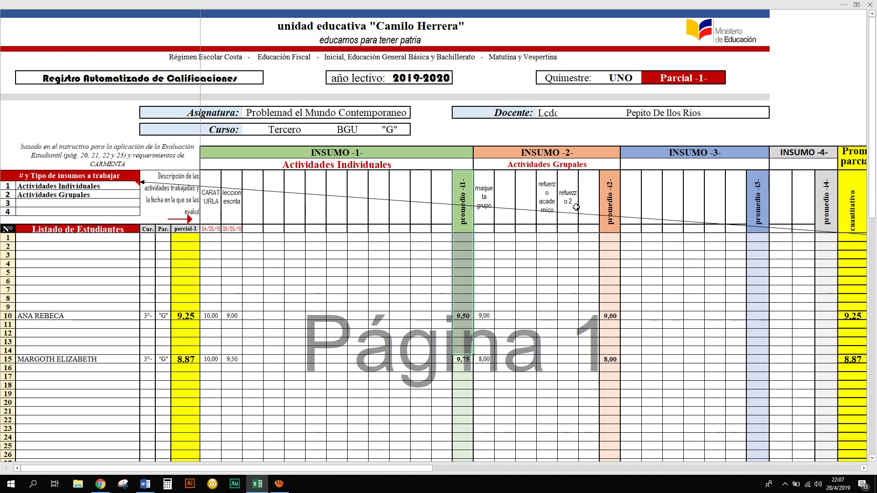
left_click_drag(609, 187, 638, 322)
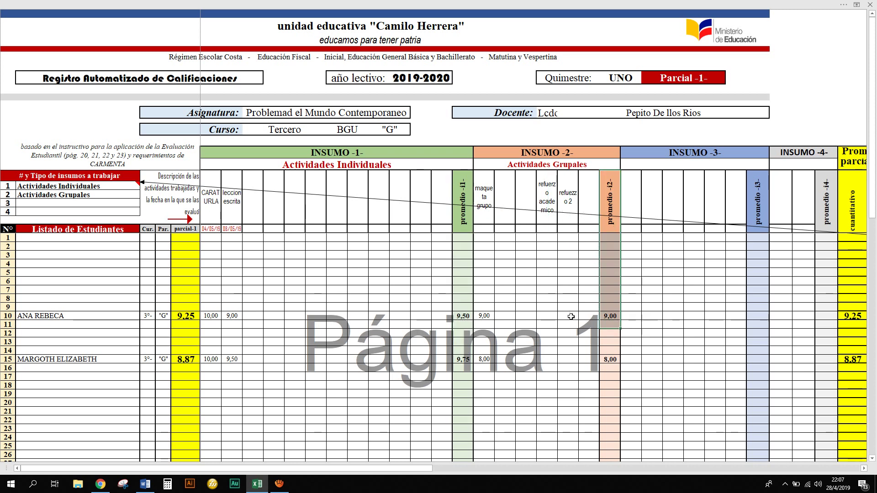
left_click(570, 316)
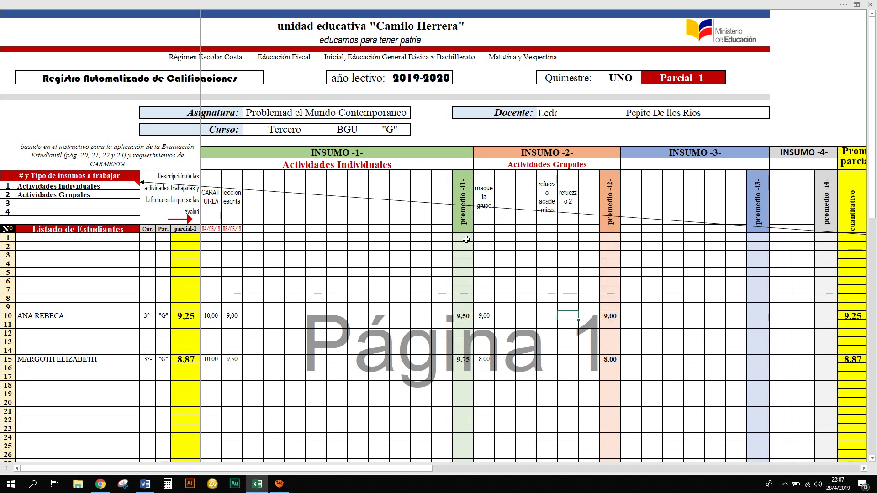
left_click_drag(466, 240, 463, 400)
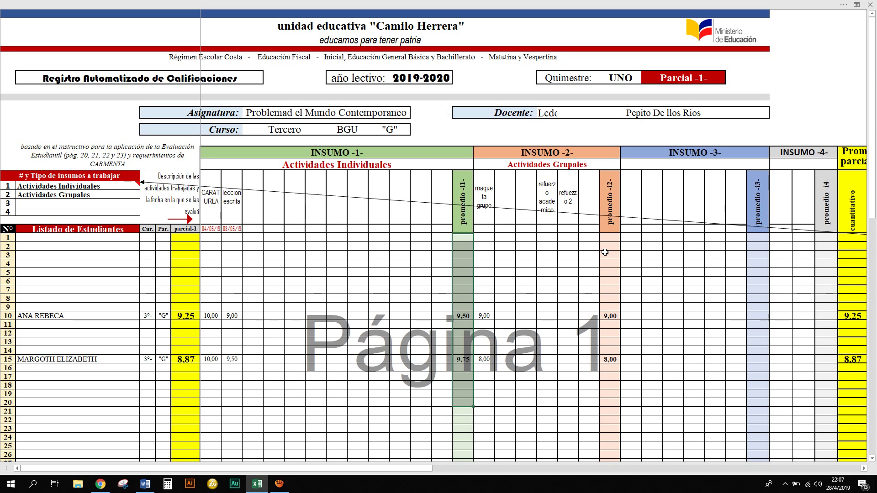
left_click(446, 164)
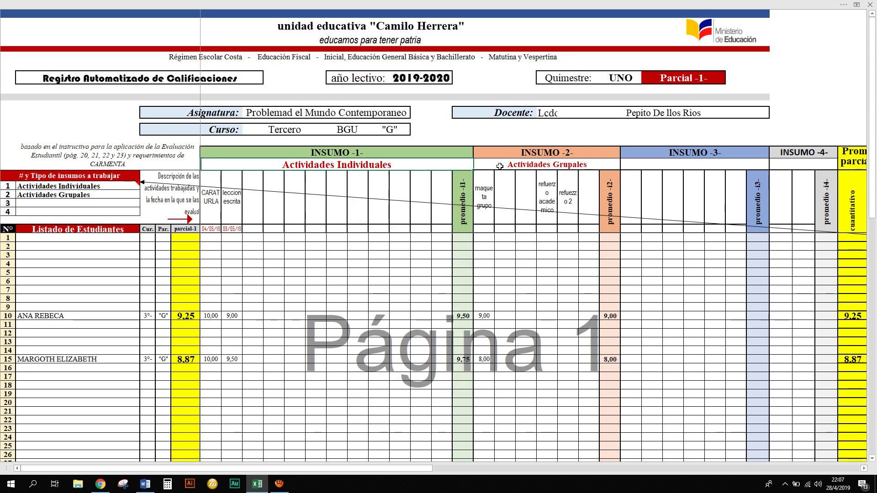
left_click(515, 167)
left_click(661, 164)
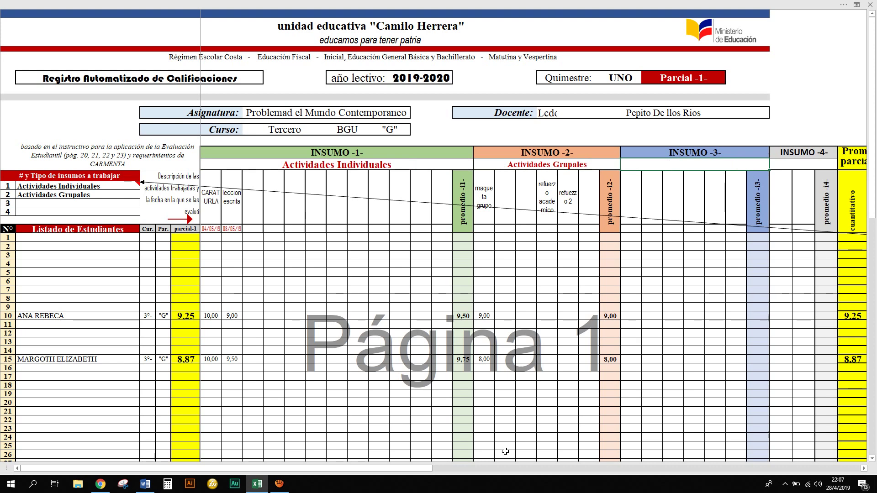
left_click_drag(425, 472, 397, 475)
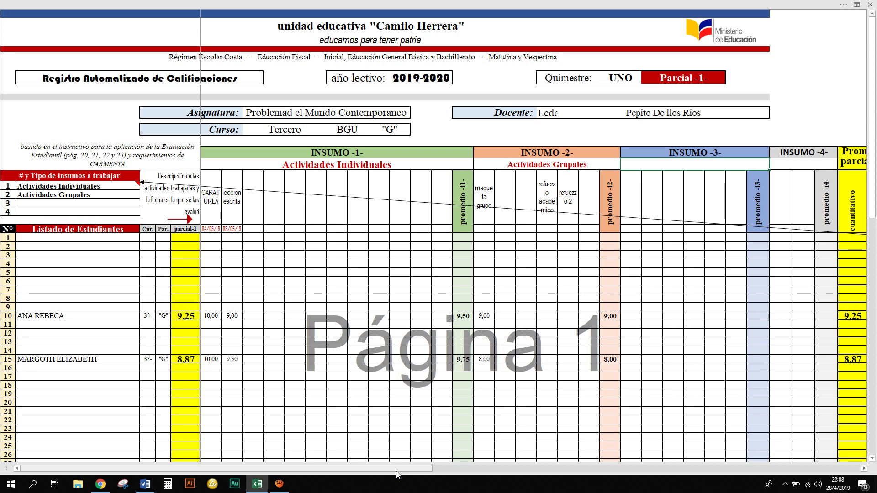
left_click_drag(397, 469, 402, 469)
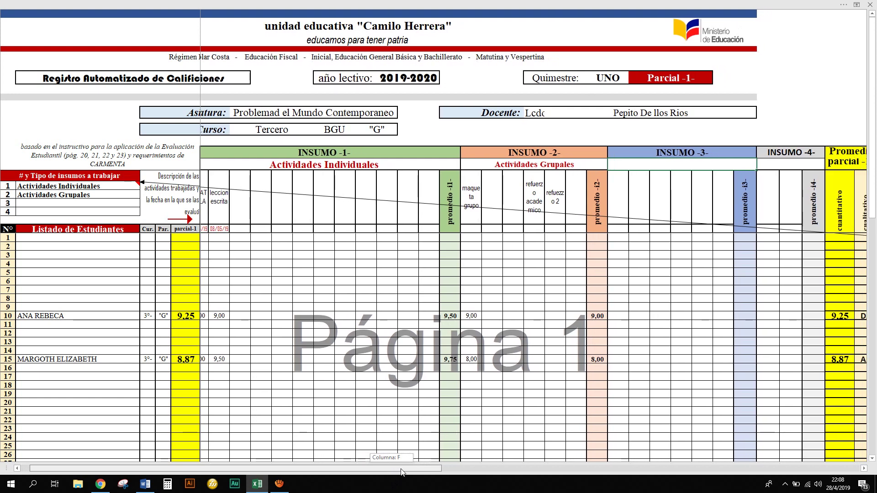
left_click_drag(402, 472, 359, 473)
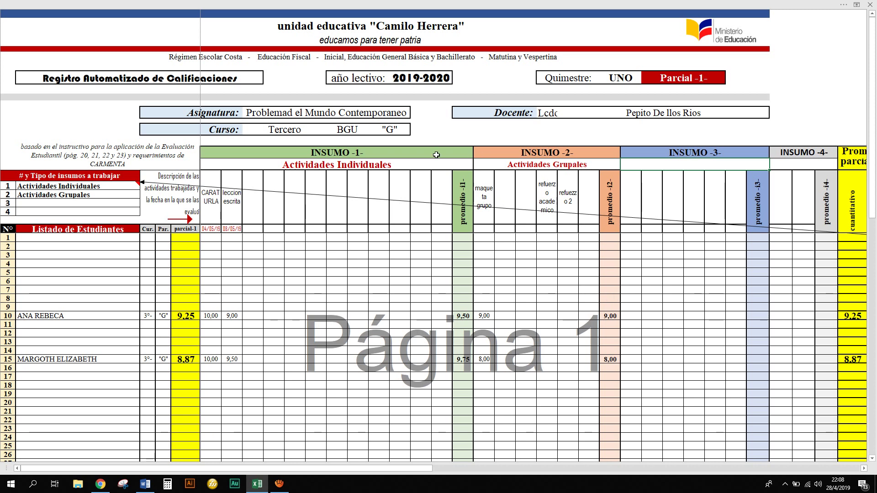
left_click(420, 154)
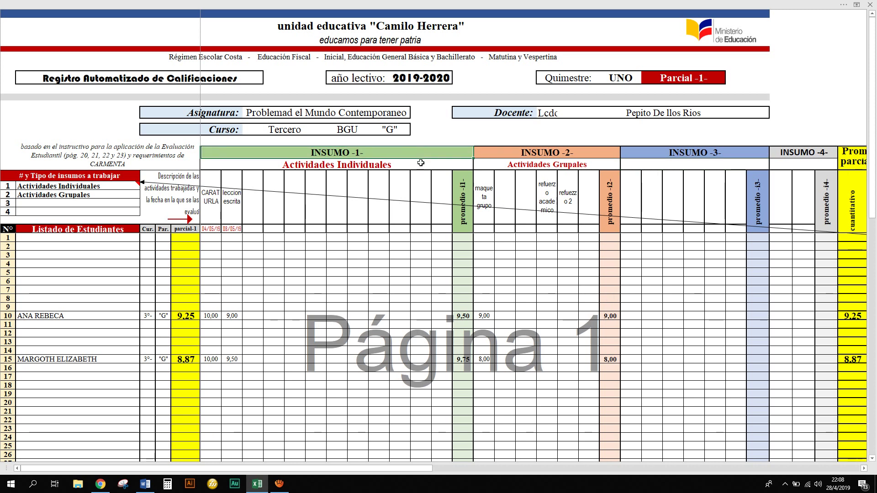
left_click(421, 166)
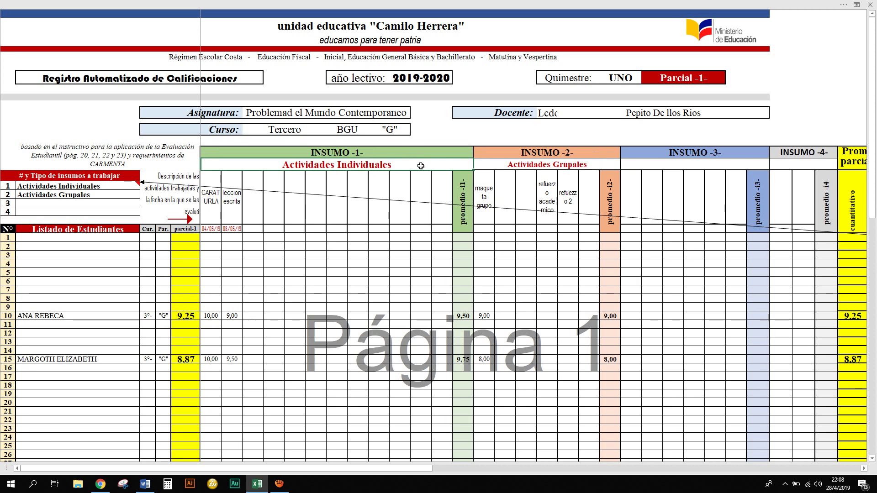
left_click(498, 155)
left_click(530, 164)
left_click(537, 164)
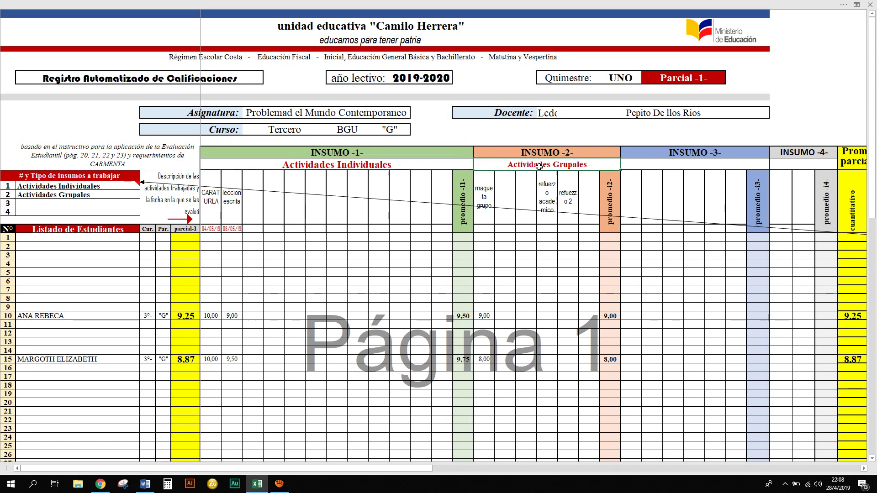
left_click(675, 164)
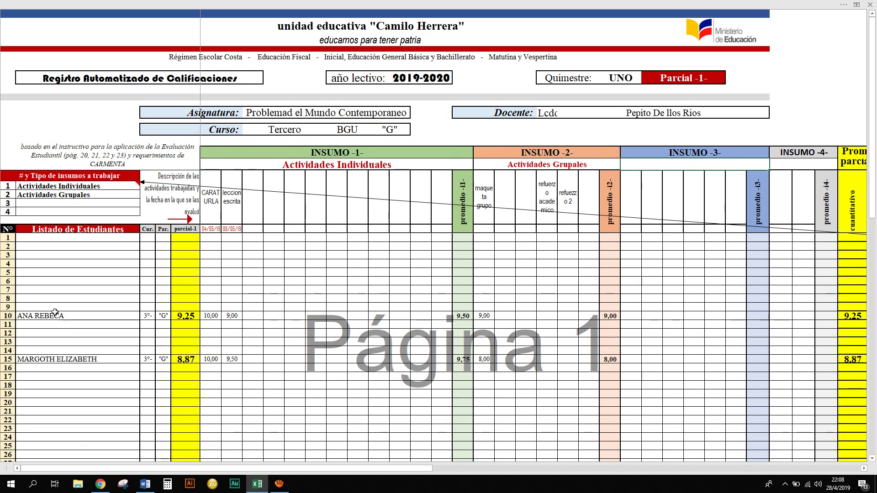
left_click(116, 205)
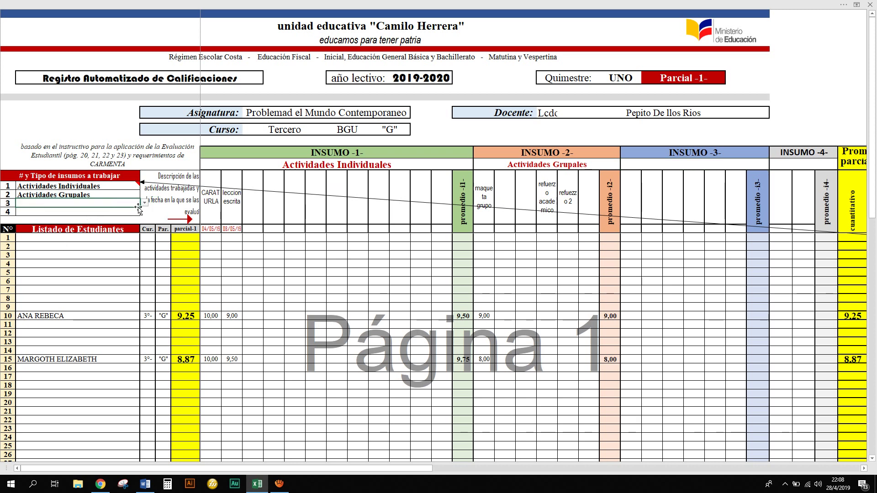
Step: Set insumo 3 to Refuerzo Académico art. 208 LOEI and insumo 4 to Evaluación Parcial
left_click(144, 203)
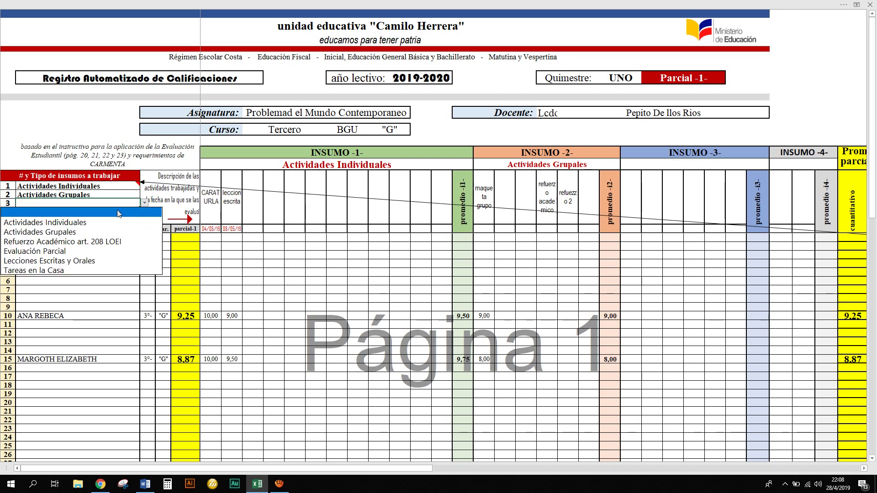
left_click(70, 242)
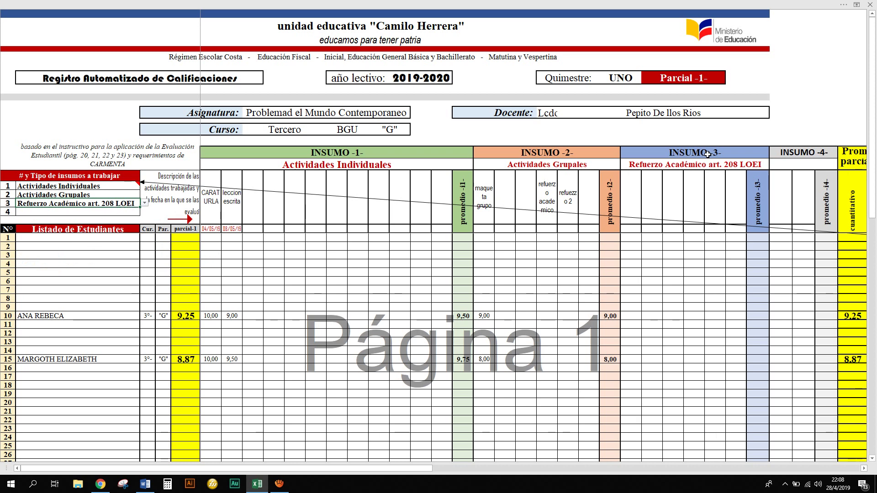
left_click(790, 167)
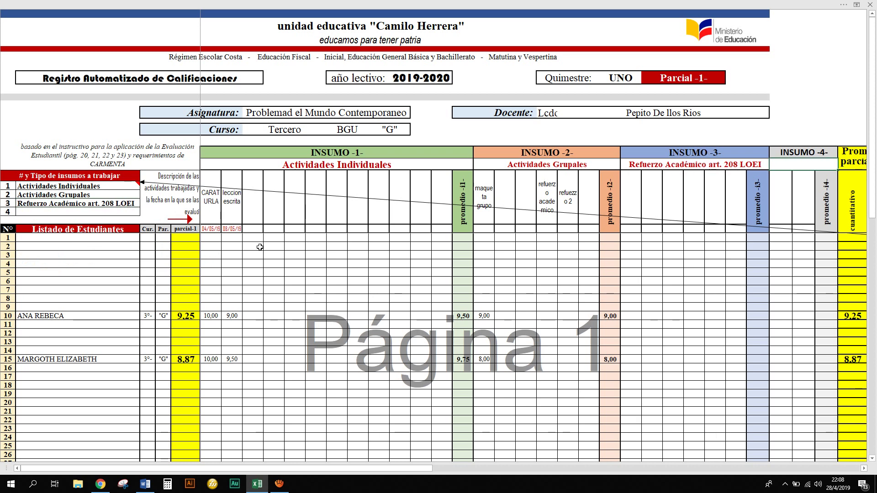
left_click(124, 215)
left_click(144, 211)
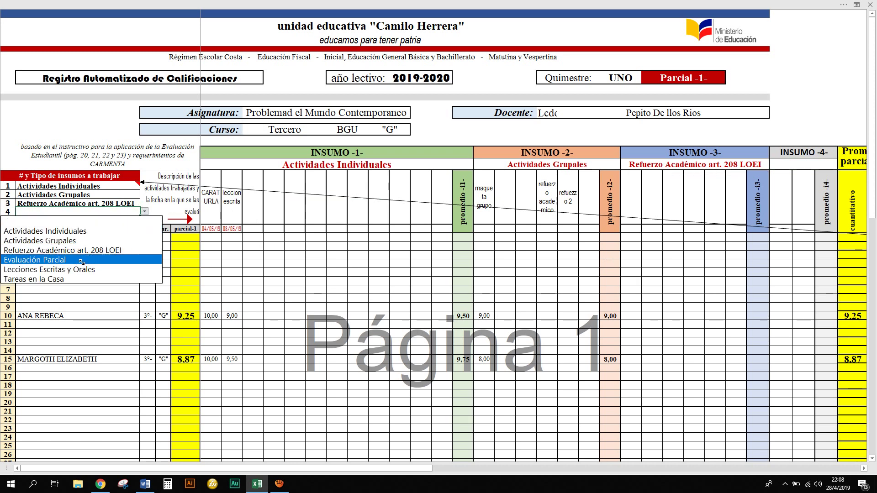
left_click(81, 262)
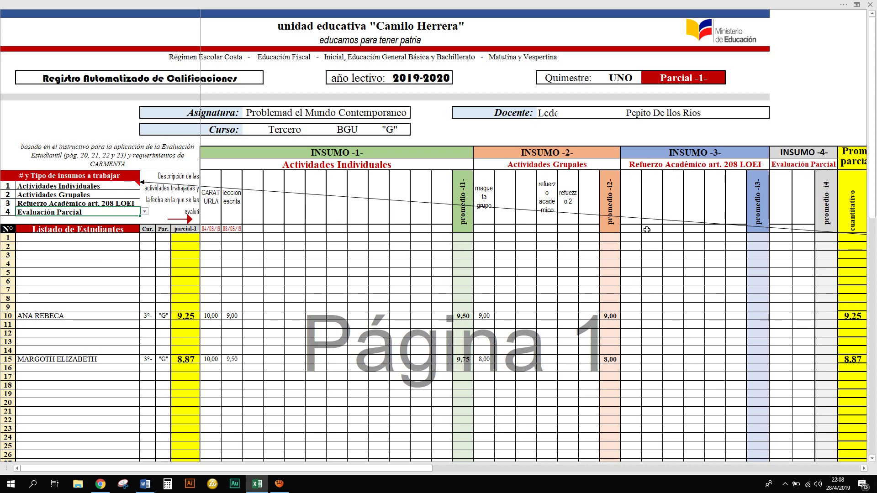
Step: Correct the first INSUMO -3- activity heading and grade row 10 with 10
double_click(635, 209)
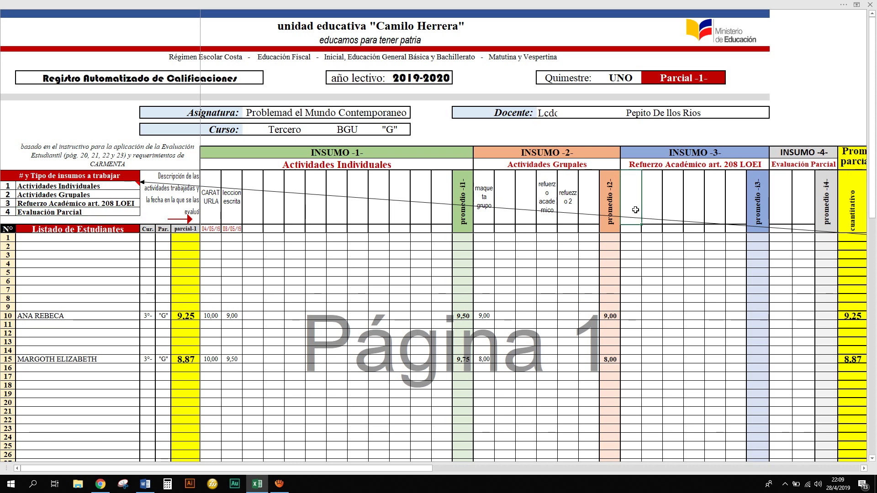
type("refuerzo Académico art. 208 LOEI")
key("Return")
key("Down")
key("Down")
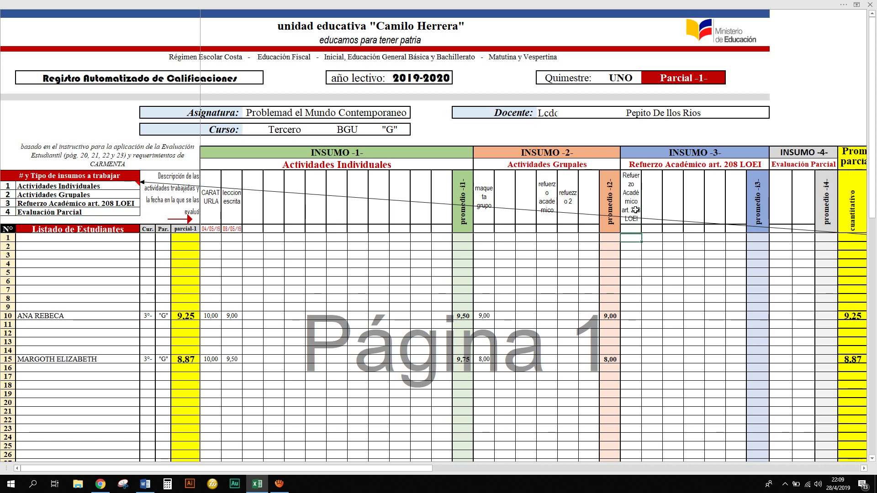
key("Down")
key("Down")
key("Down")
key("Down")
key("Down")
key("Down")
key("Down")
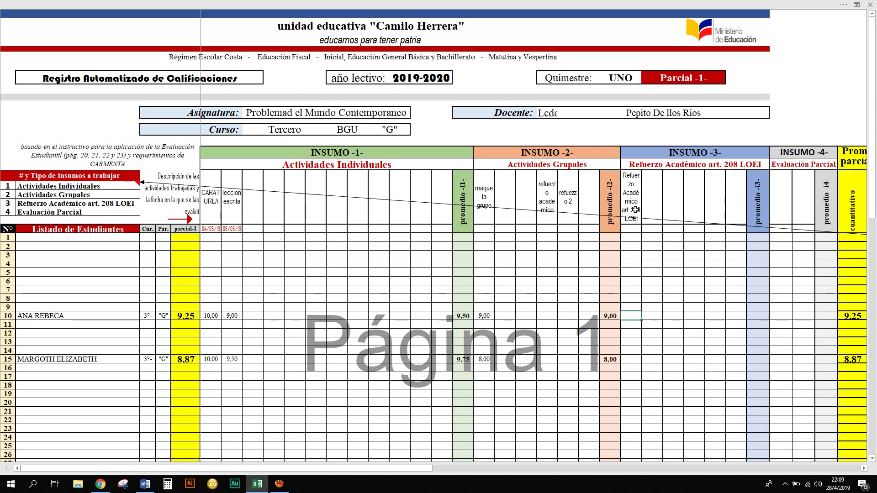
key("Tab")
Step: Add a 'refueroz 2 practico' activity and grade row 10 with 9
key("Up")
key("Up")
key("Up")
key("Up")
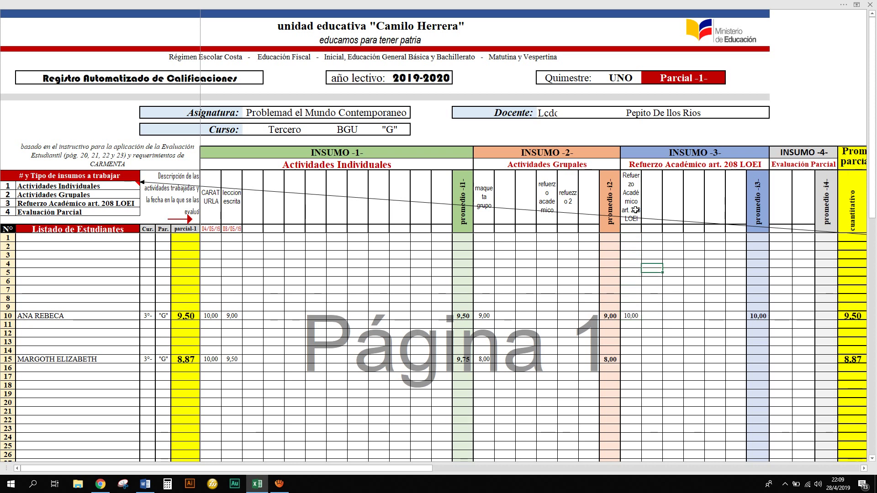
key("Up")
key("Up")
key("Up")
key("Up")
type("re")
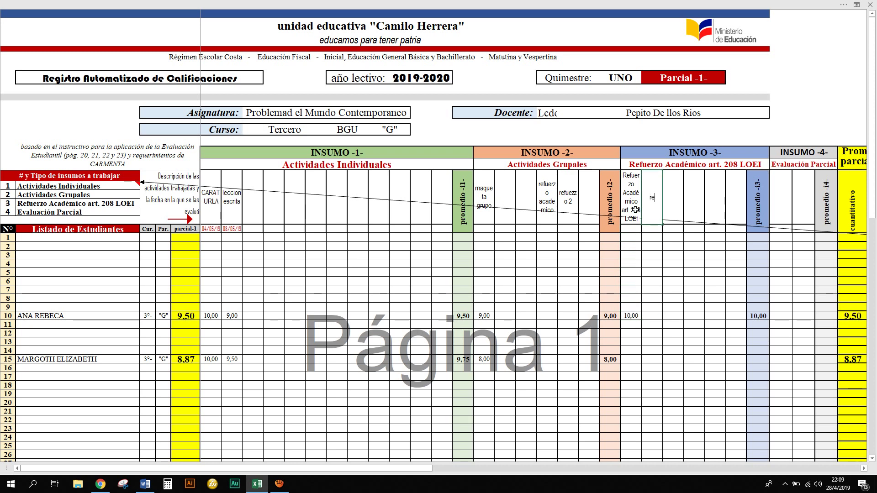
type("fueroz 2 p")
type("ractico")
key("Return")
key("Down")
key("Down")
key("Down")
key("Down")
key("Down")
key("Down")
key("Down")
key("Down")
key("Down")
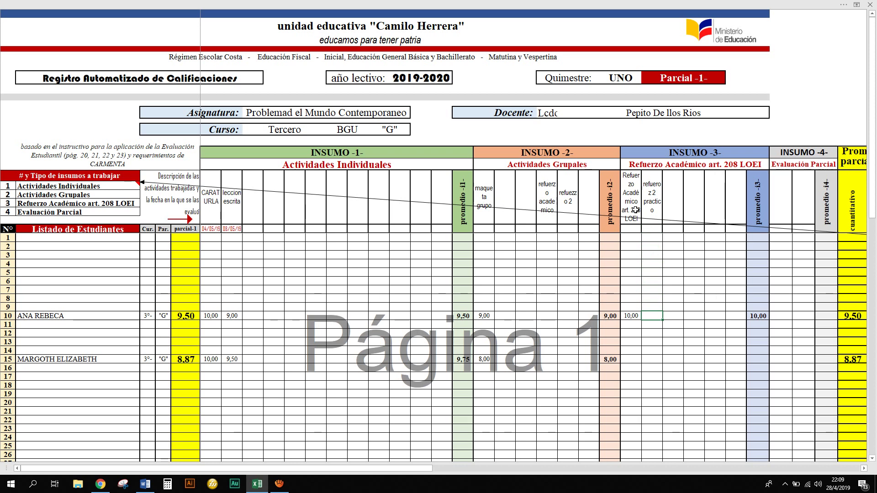
type("9")
key("Return")
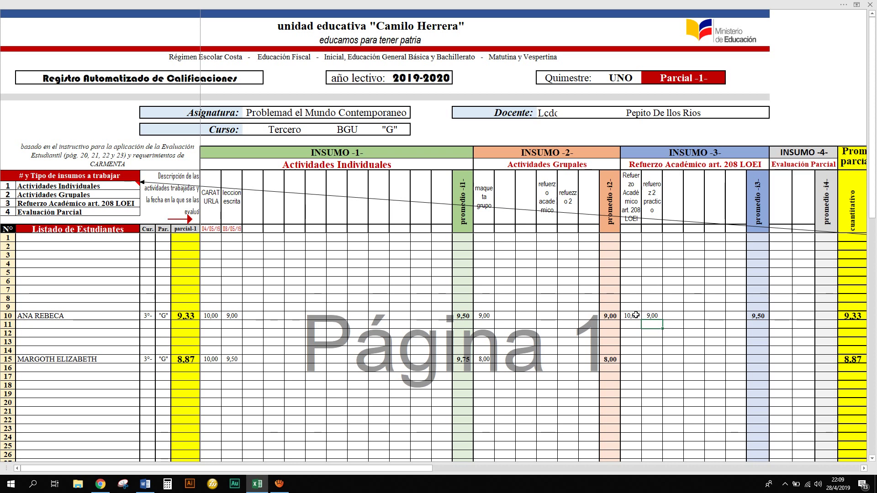
left_click_drag(631, 316, 736, 316)
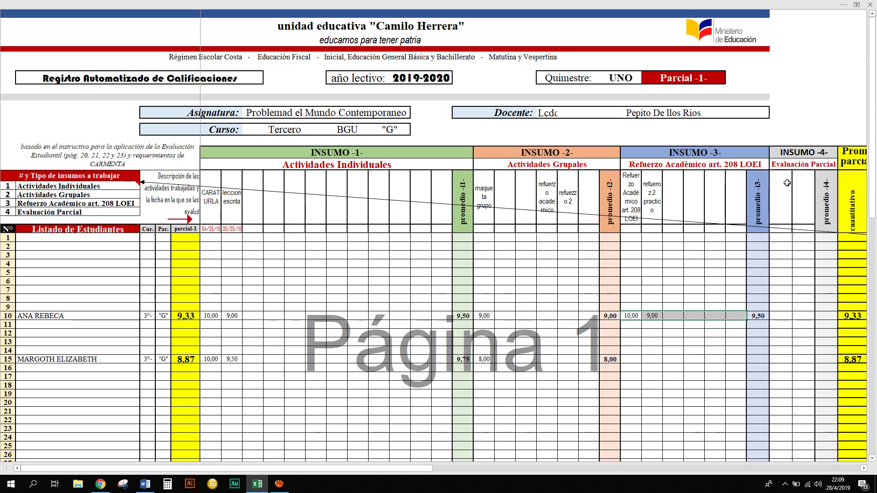
Step: Add an 'exposición' activity heading under Evaluación Parcial
left_click(787, 317)
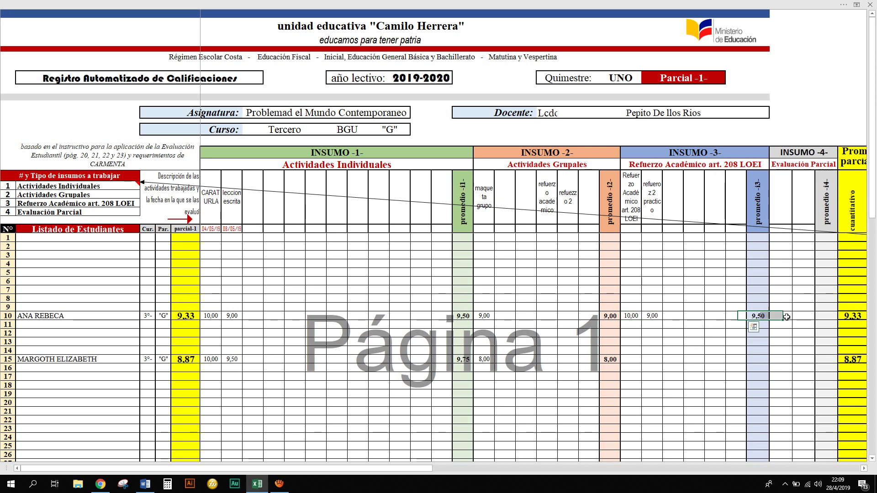
left_click(782, 217)
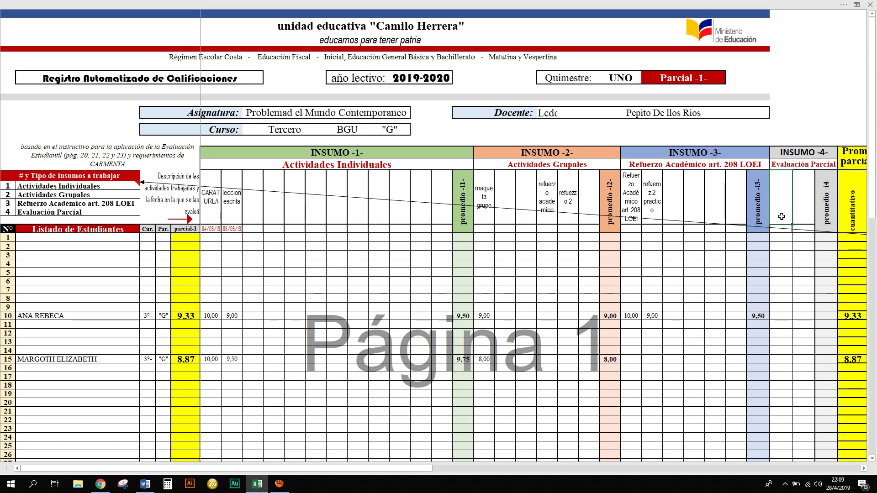
type("exposición")
key("Return")
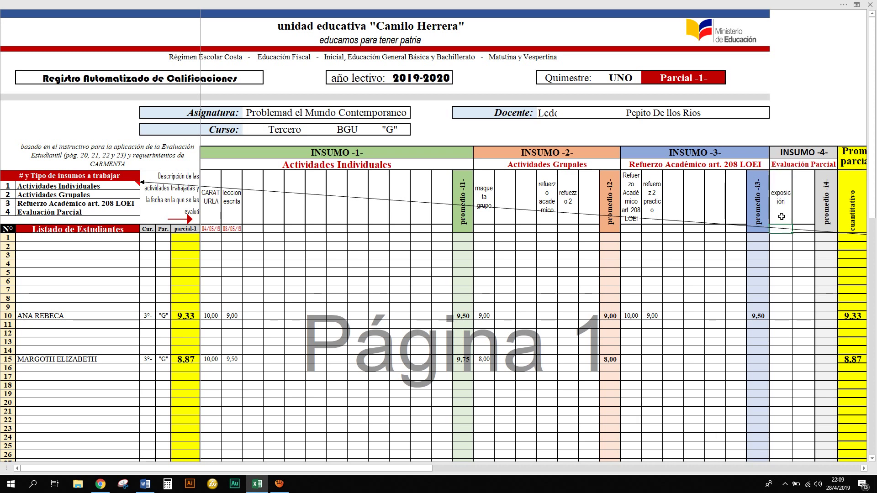
key("Up")
key("Right")
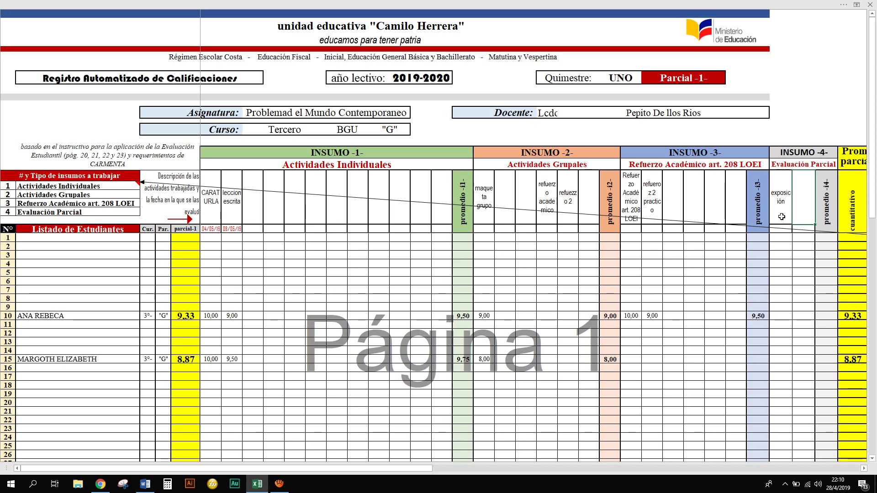
Step: Enter exposición grades of 7 for row 10 and 9 for row 15
key("Down")
key("Down")
key("Down")
key("Up")
key("Up")
key("Up")
key("Down")
key("Down")
key("Down")
key("Down")
key("Down")
key("Down")
key("Down")
key("Down")
key("Left")
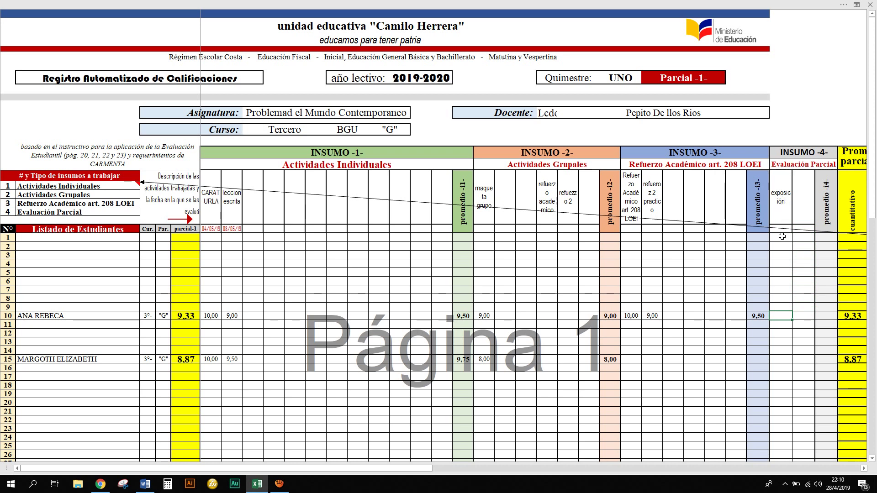
key("Return")
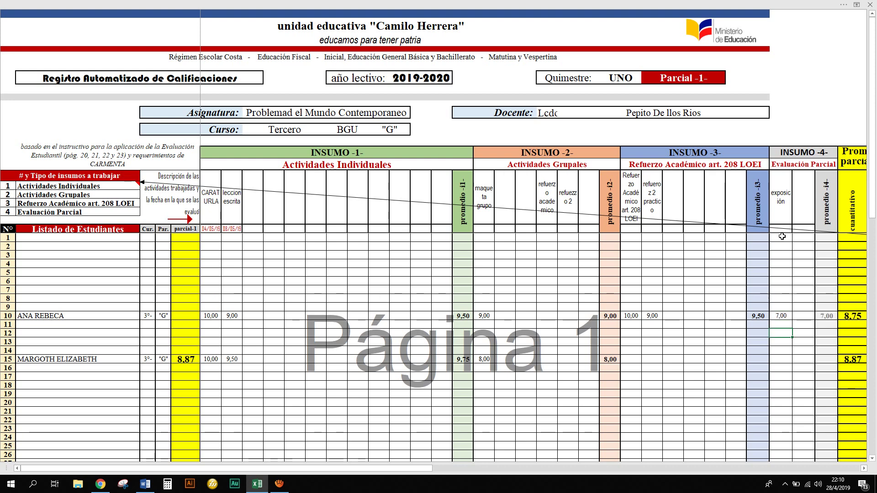
type("9")
key("Return")
key("Down")
key("Down")
key("Down")
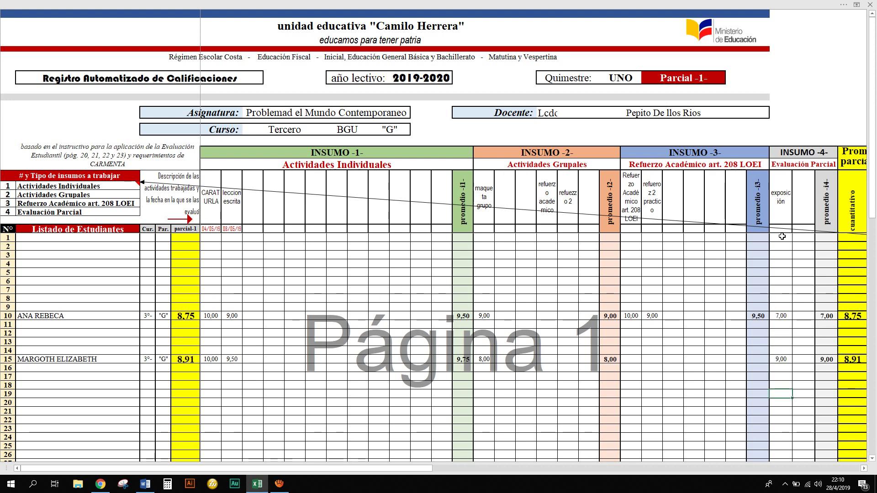
key("Down")
key("Down")
key("Down")
key("Down")
key("Down")
Step: Enter exposición grades of 6, 5 and 10 for rows 30, 32 and 33
scroll(770, 328, "down", 3)
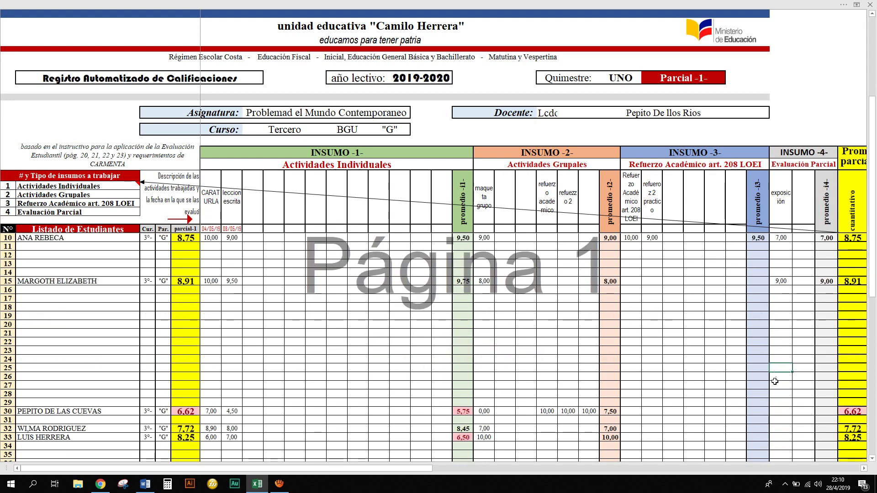
left_click(781, 411)
type("9")
key("Return")
left_click(781, 412)
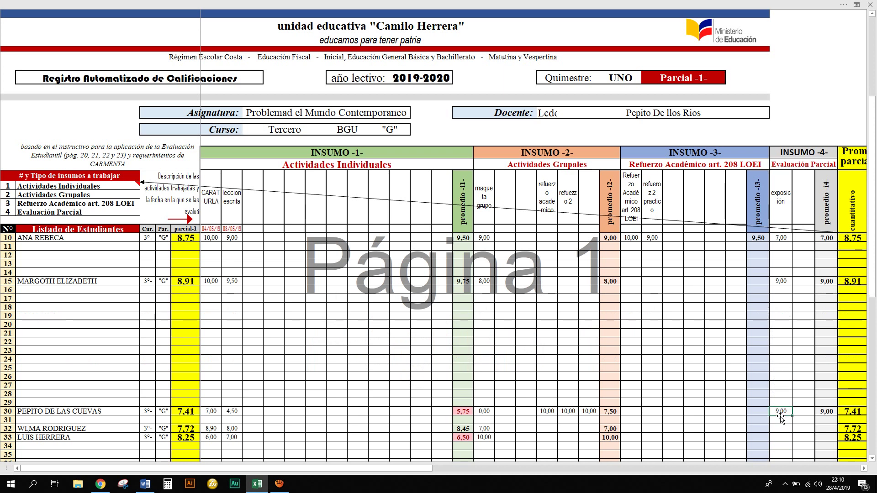
type("6")
key("Return")
key("Return")
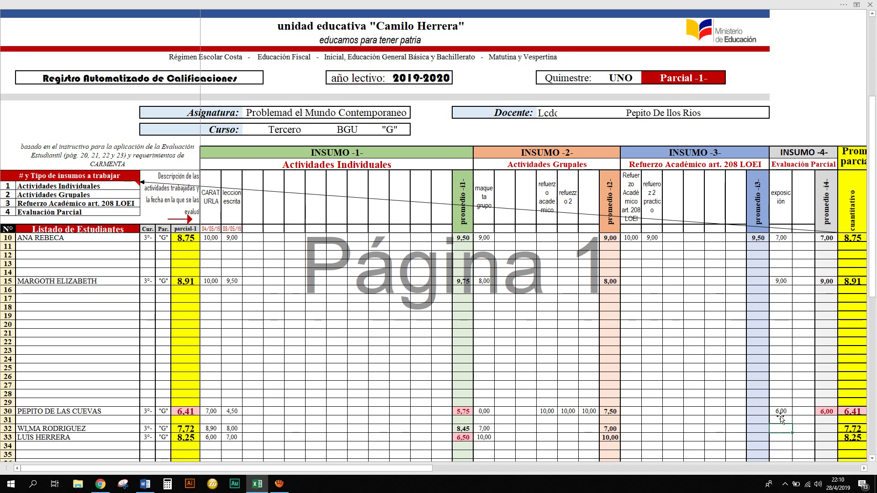
type("5")
key("Return")
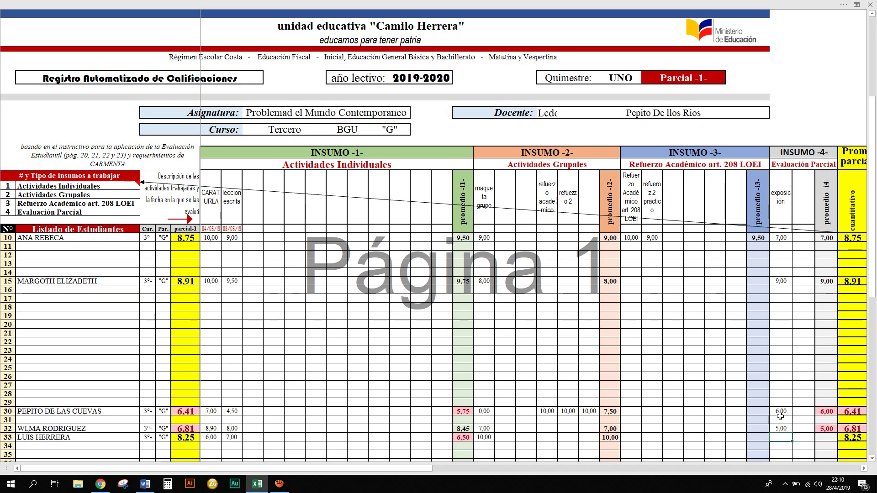
type("10")
key("Up")
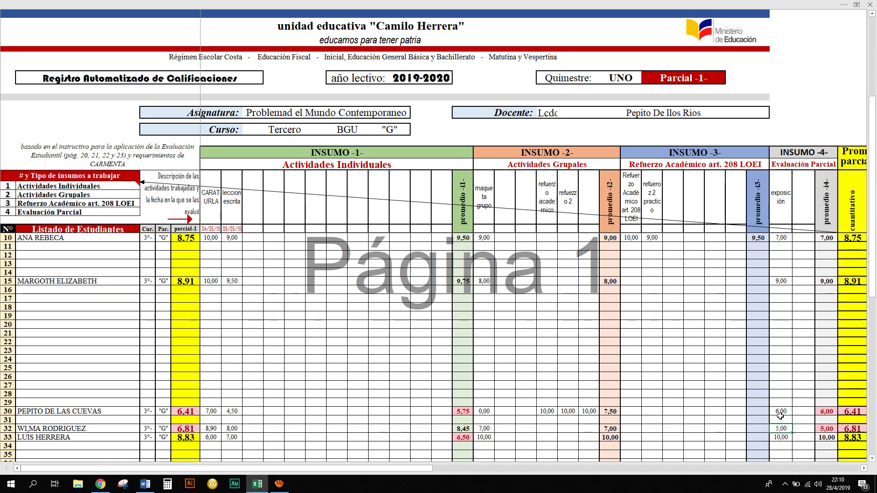
Step: Scroll to row 30's Refuerzo Académico cell and review its partial and cuantitativo averages
mouse_move(359, 469)
left_mouse_down()
mouse_move(499, 470)
mouse_move(541, 459)
mouse_move(441, 472)
left_mouse_up()
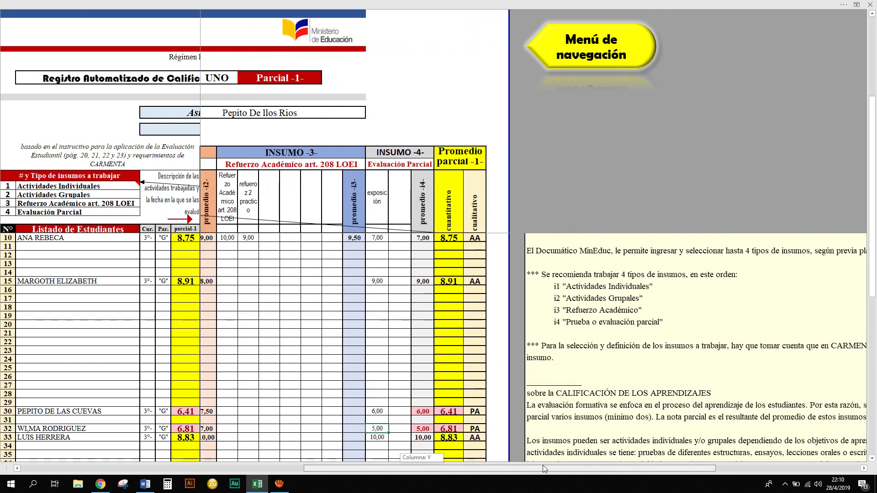
left_click_drag(441, 472, 554, 471)
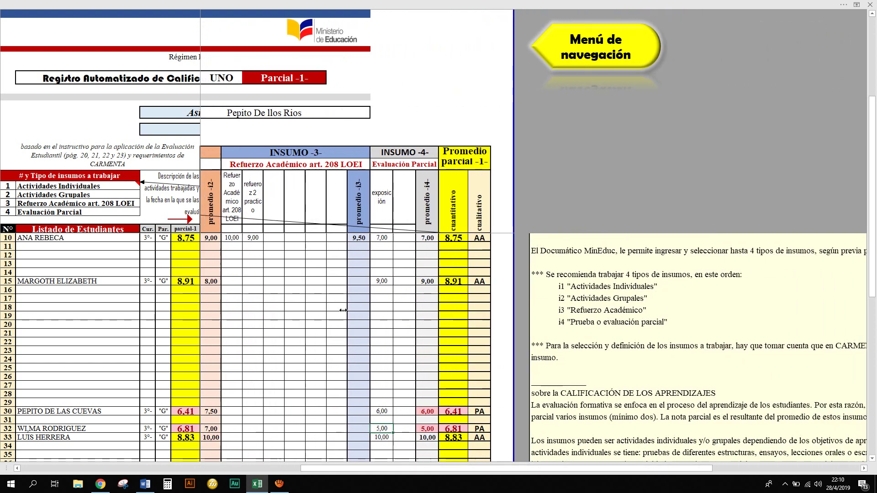
left_click(239, 412)
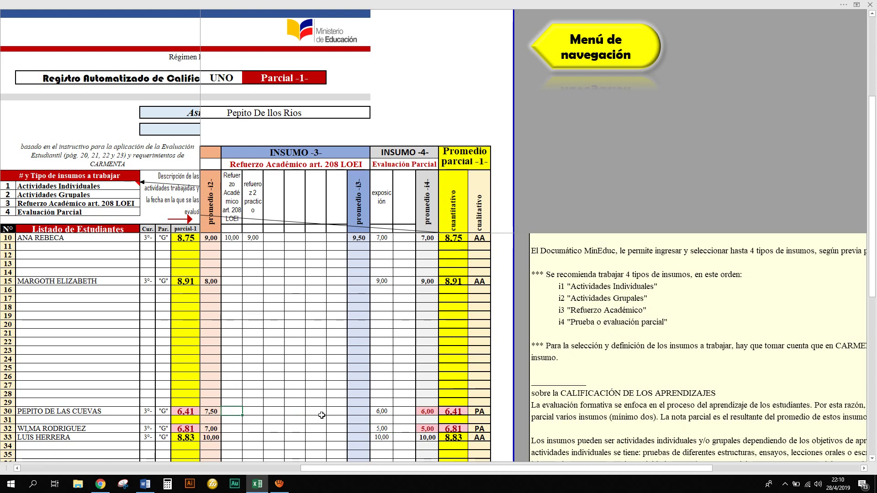
left_click(256, 420)
left_click(188, 413)
left_click(455, 414)
Step: Give row 30 a Refuerzo Académico grade of 9, lifting its partial to 7,06 (AA)
left_click(238, 412)
type("7")
key("Tab")
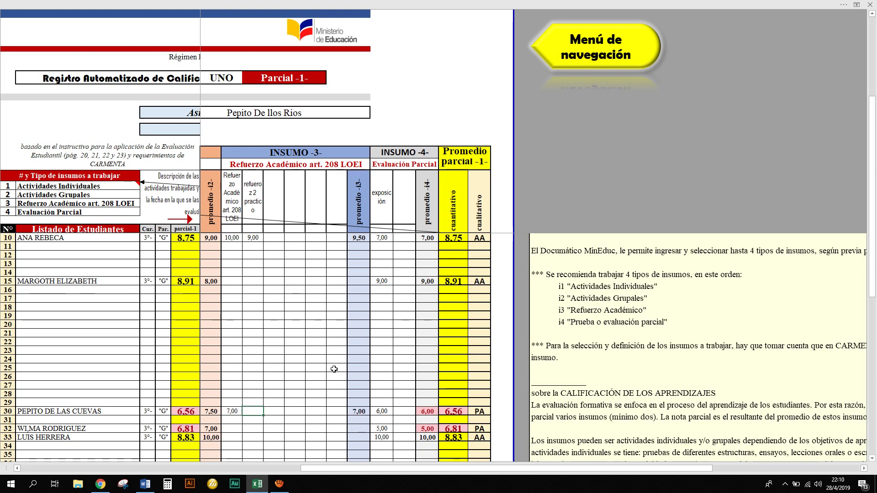
key("Left")
key("Tab")
key("Left")
type("9")
key("Tab")
key("Left")
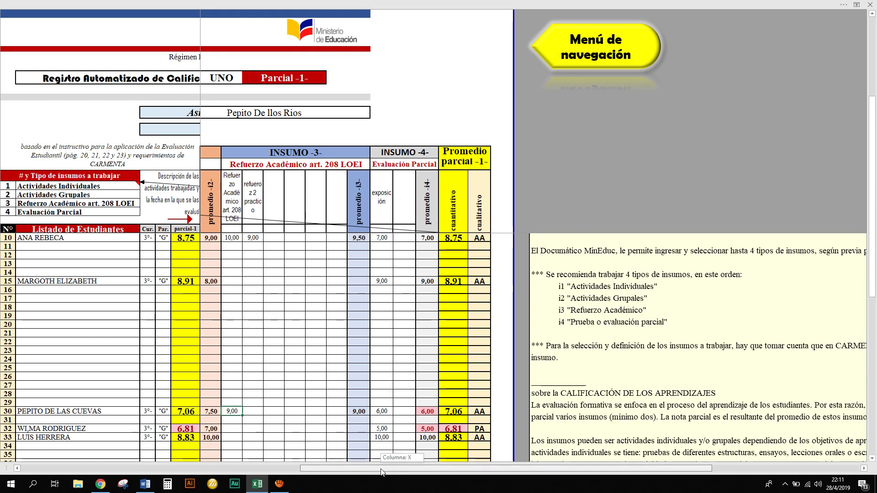
left_click_drag(404, 468, 256, 468)
left_click_drag(323, 469, 188, 467)
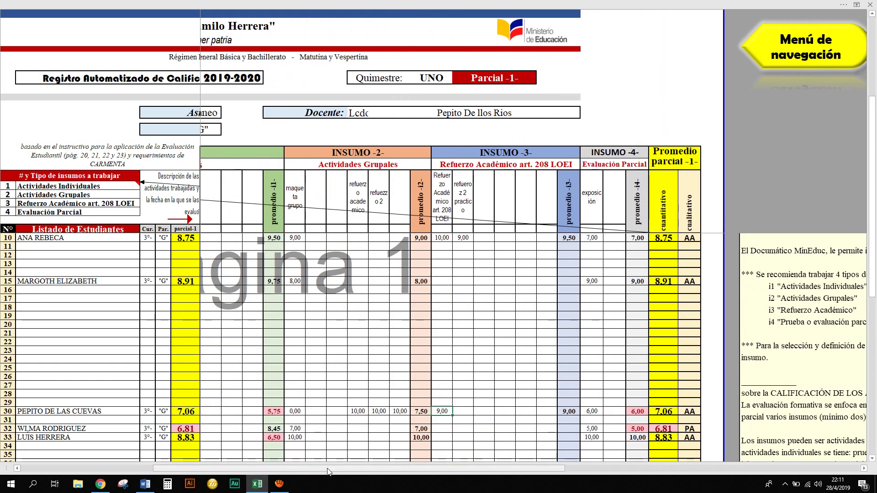
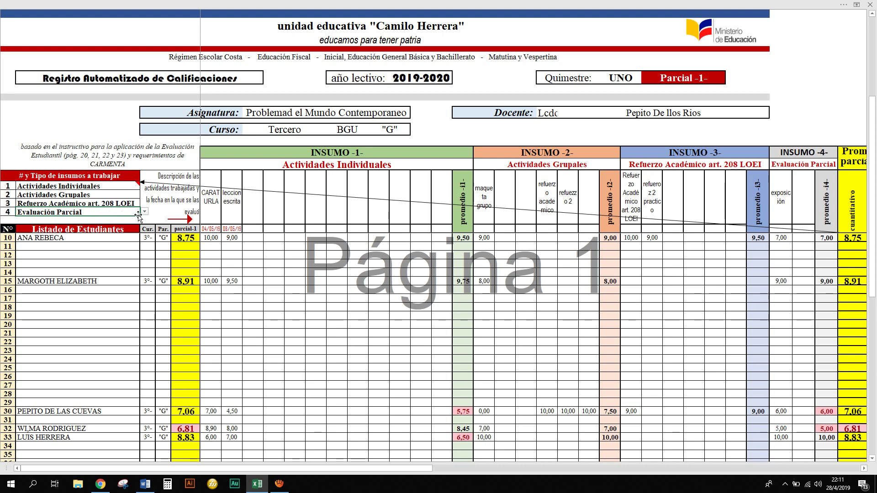
Step: Check the fourth input's type choices, leaving its type unchanged
left_click(144, 212)
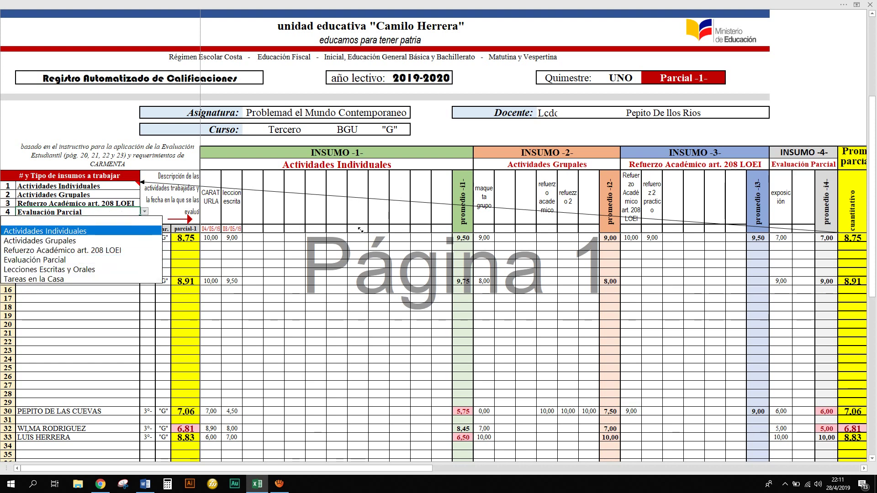
left_click(381, 263)
left_click(394, 257)
scroll(394, 259, "up", 3)
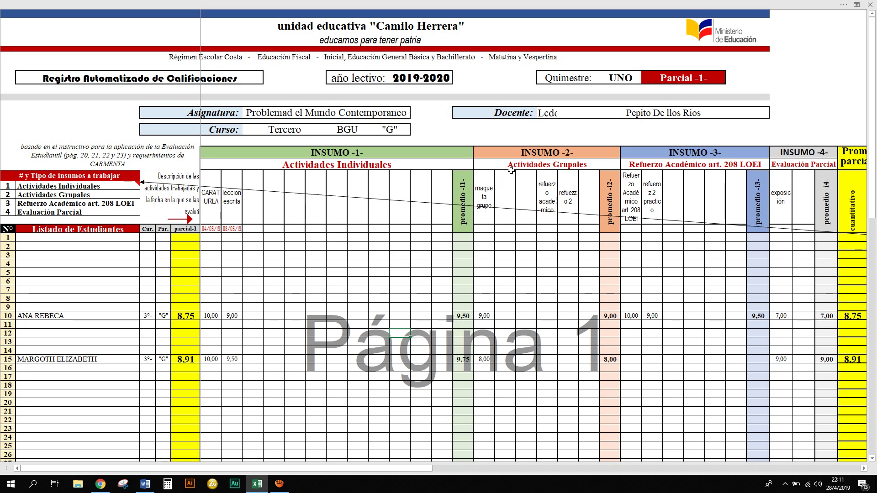
Step: Switch the second input type from Actividades Grupales to Lecciones Escritas y Orales and review the INSUMO -2- columns
left_click(537, 167)
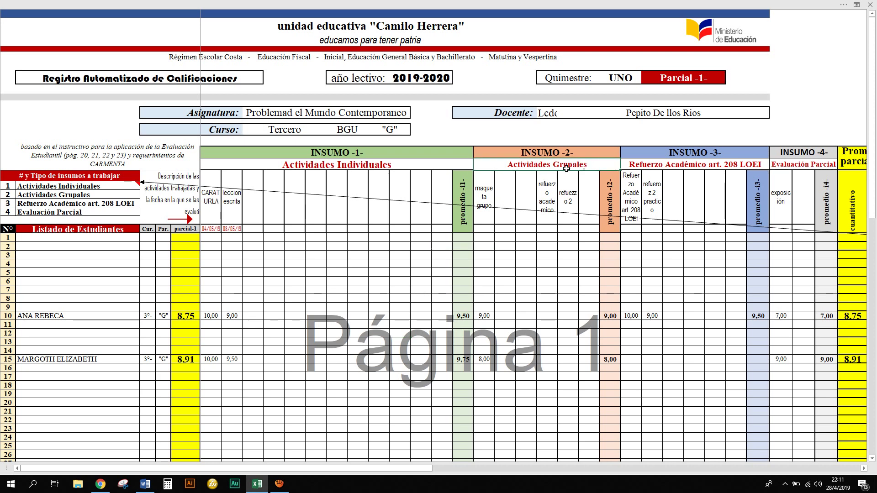
left_click(136, 196)
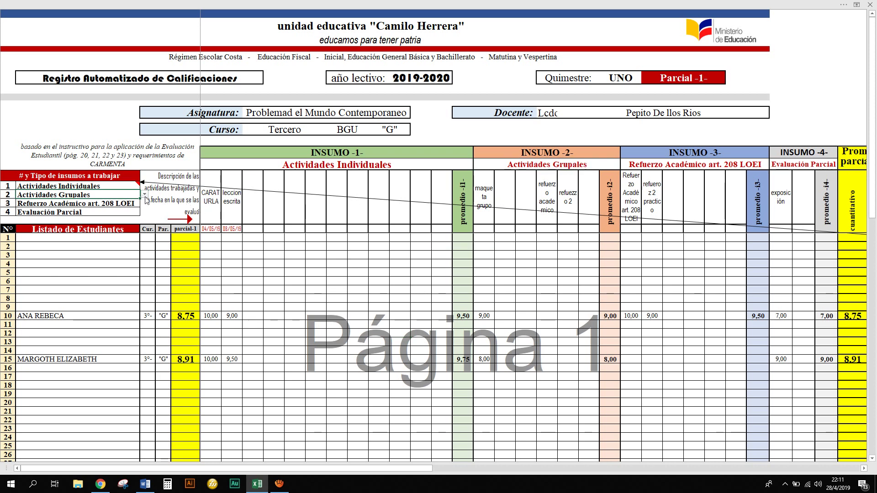
left_click(145, 195)
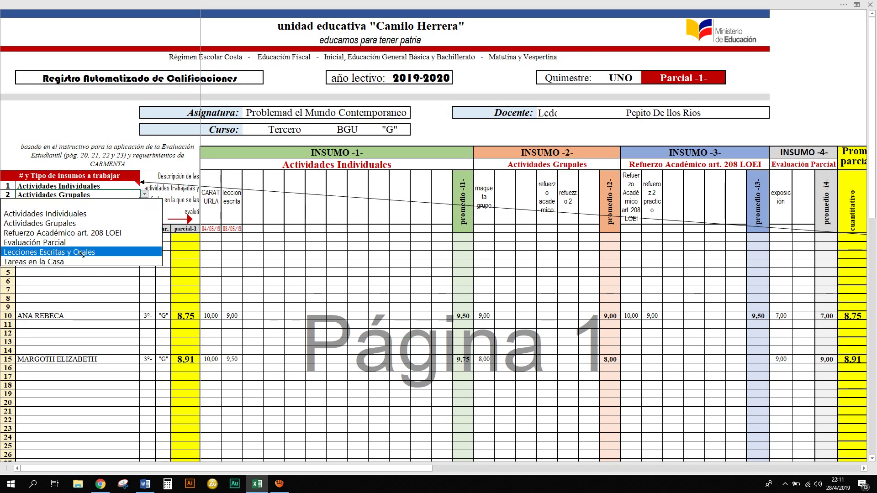
left_click(84, 252)
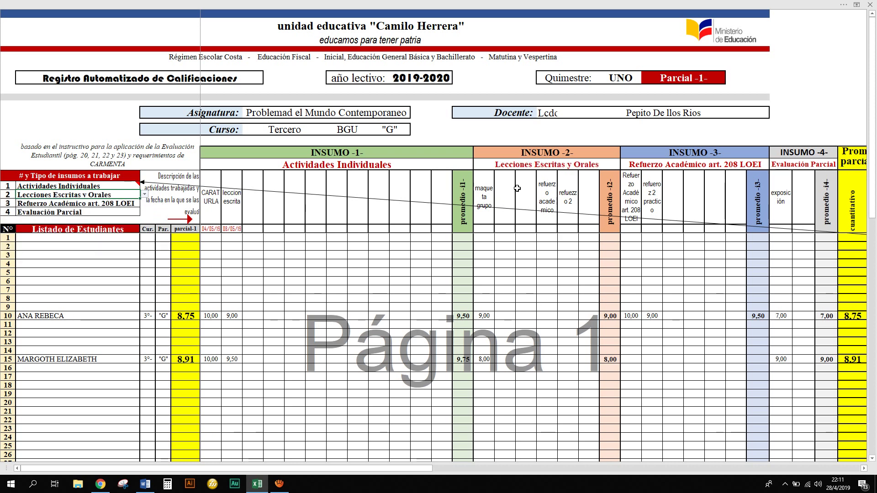
left_click_drag(487, 192, 575, 280)
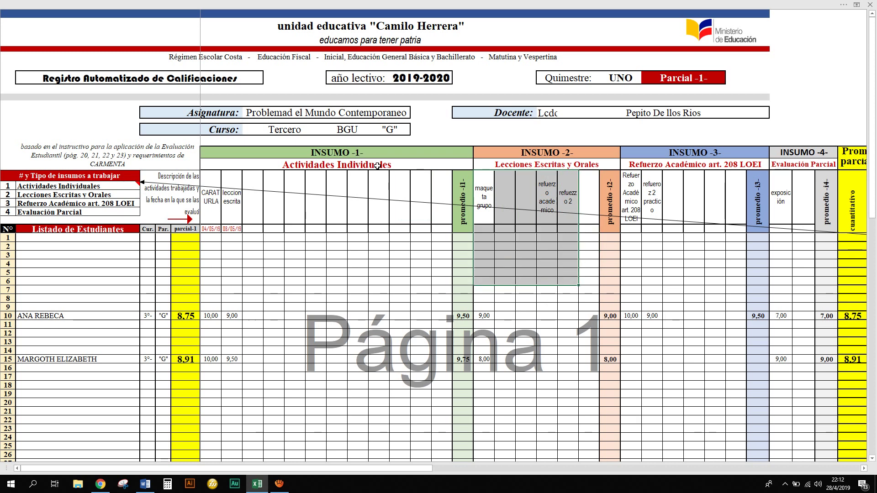
left_click(707, 166)
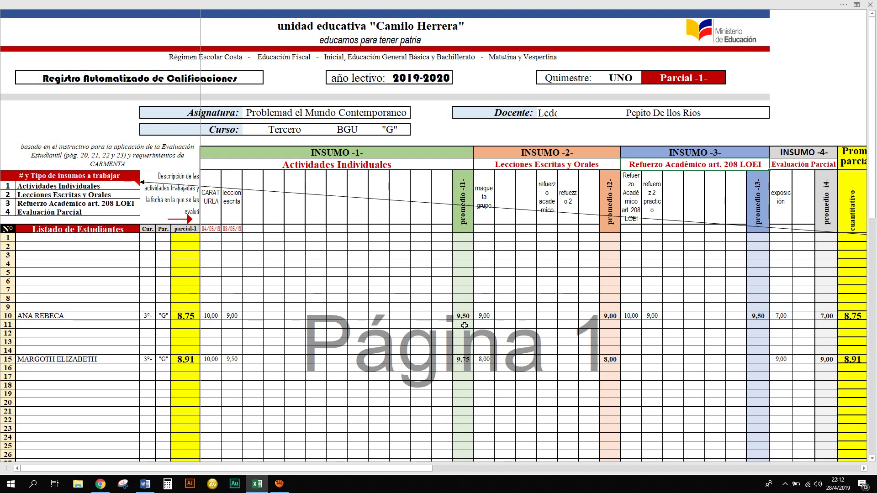
scroll(464, 326, "down", 5)
scroll(464, 326, "down", 4)
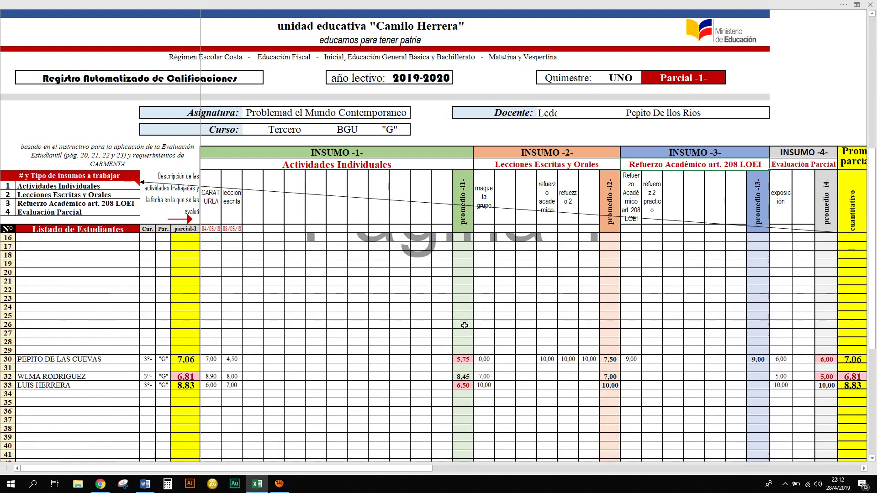
scroll(464, 326, "down", 1)
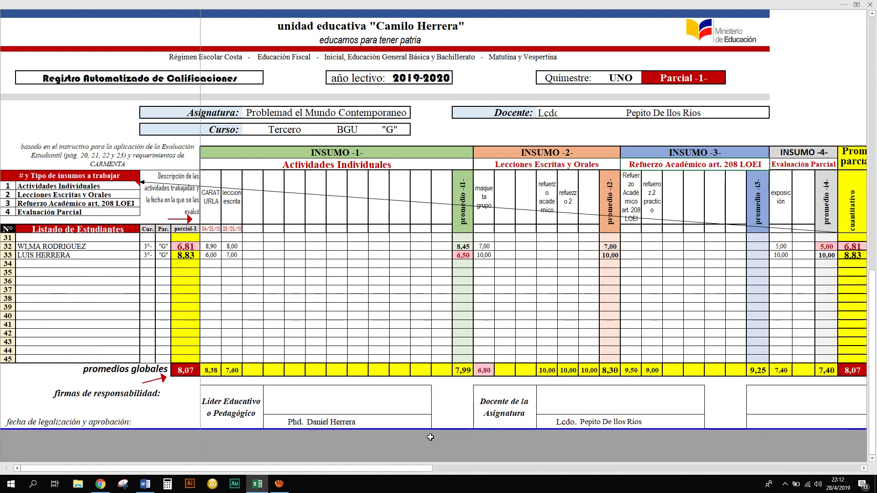
left_click(558, 421)
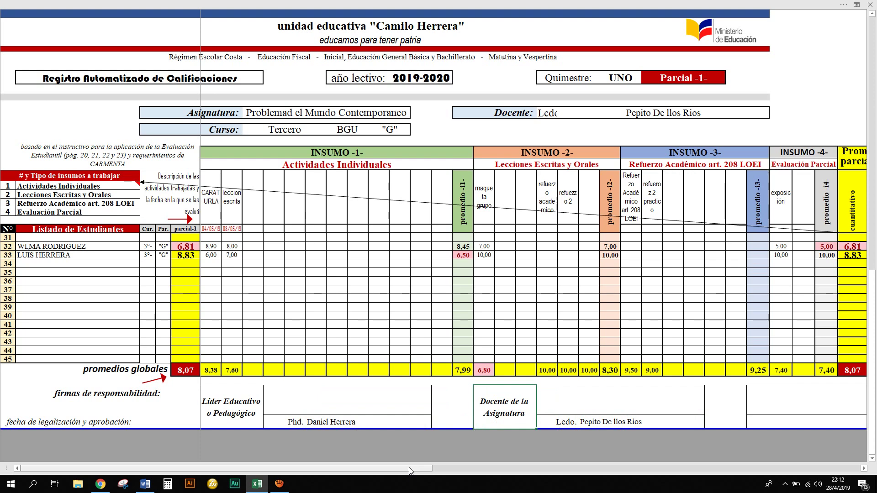
left_click_drag(412, 468, 634, 471)
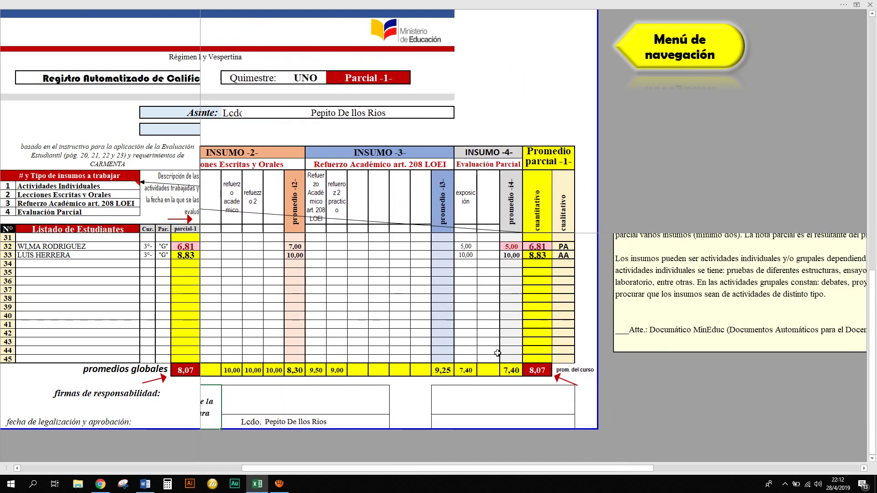
scroll(498, 354, "up", 2)
scroll(497, 353, "up", 8)
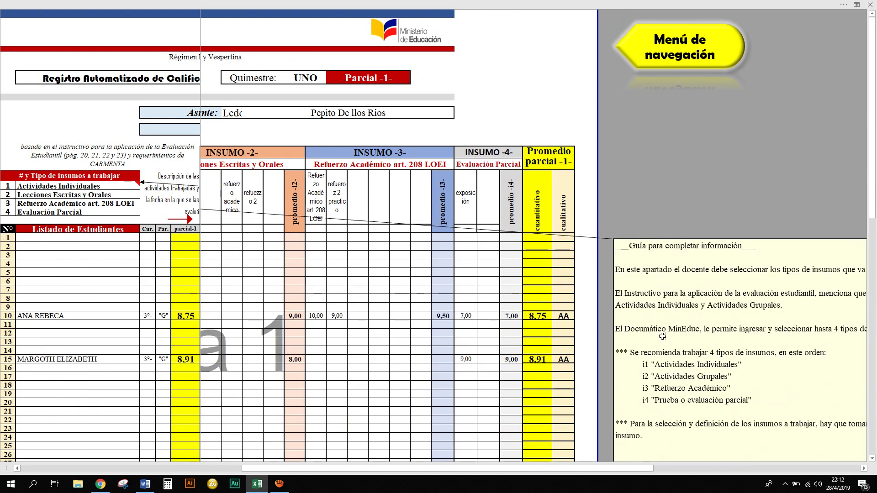
left_click_drag(609, 468, 653, 468)
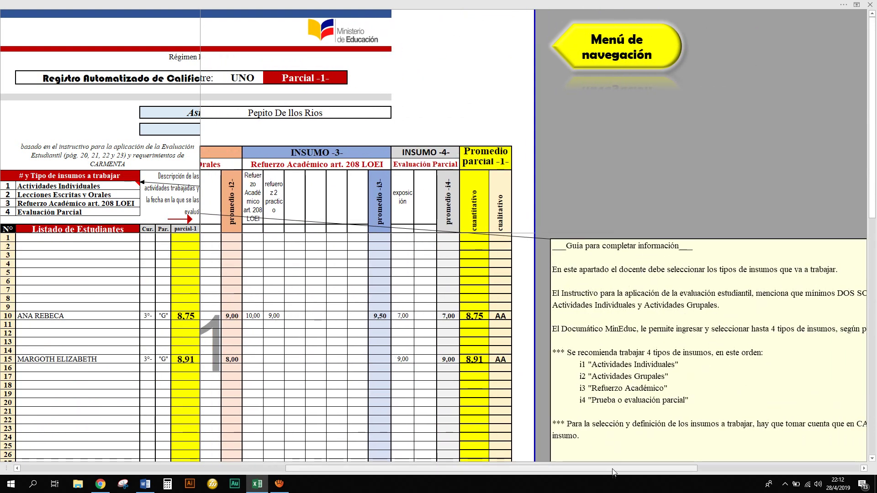
left_click_drag(612, 468, 685, 468)
scroll(593, 374, "down", 3)
scroll(594, 373, "down", 4)
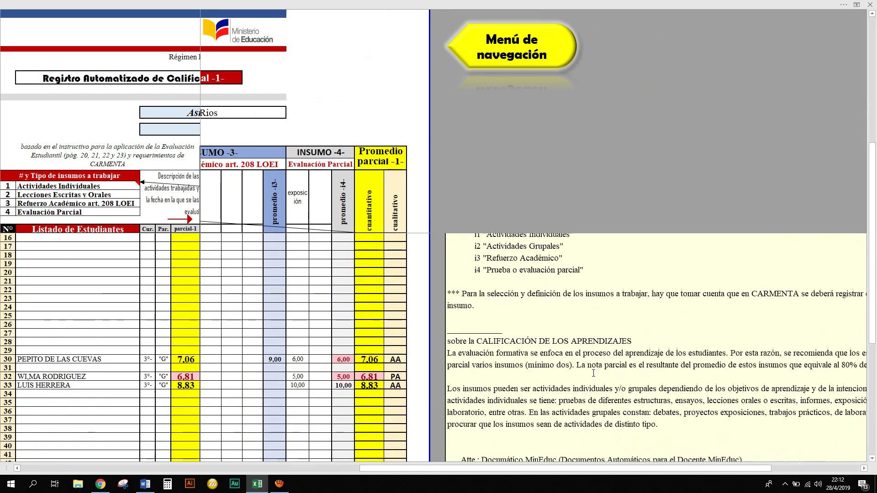
scroll(593, 370, "up", 7)
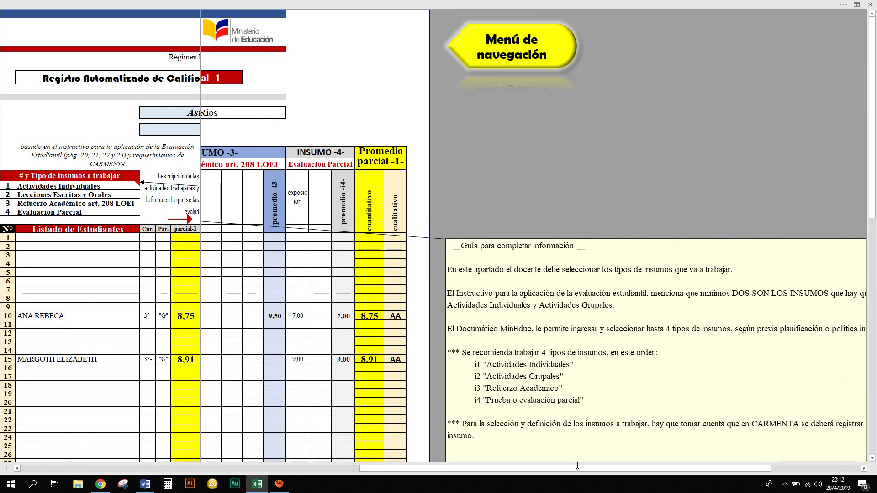
mouse_move(578, 465)
left_mouse_down()
mouse_move(483, 474)
mouse_move(748, 468)
left_mouse_up()
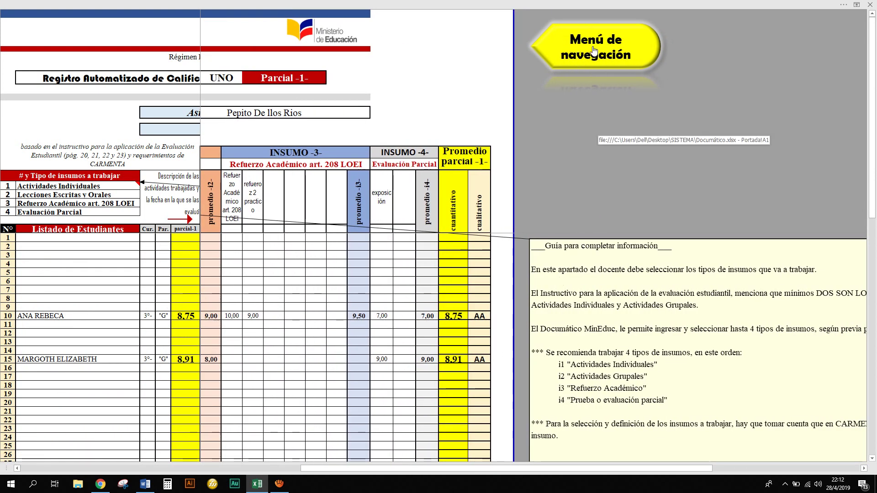
Step: From the Portada navigation menu, open the Informe Parcial -1- learning report
left_click(594, 51)
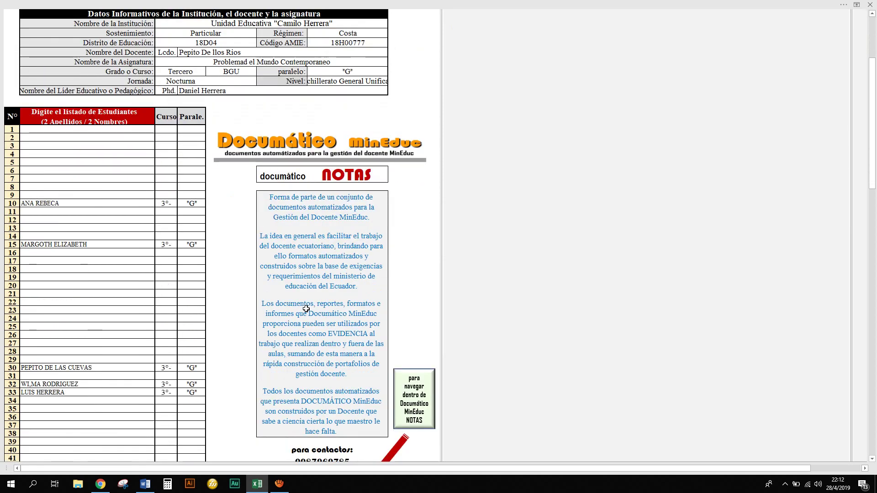
scroll(306, 309, "down", 8)
scroll(297, 315, "down", 3)
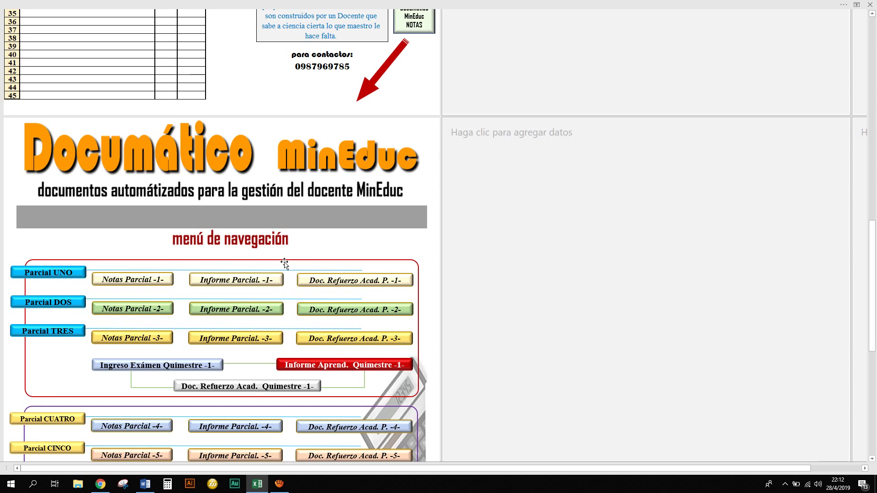
left_click(264, 282)
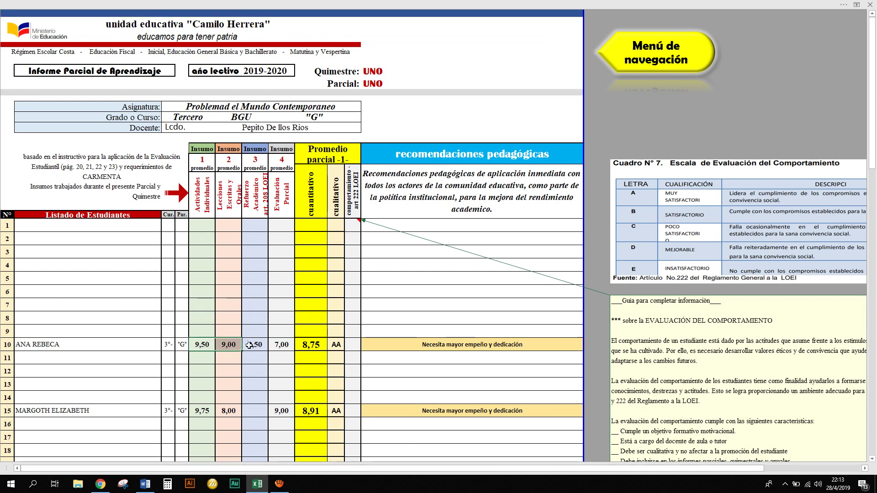
Step: Review row 10's input averages, its 8,75 partial average and AA grade
left_click_drag(208, 347, 318, 345)
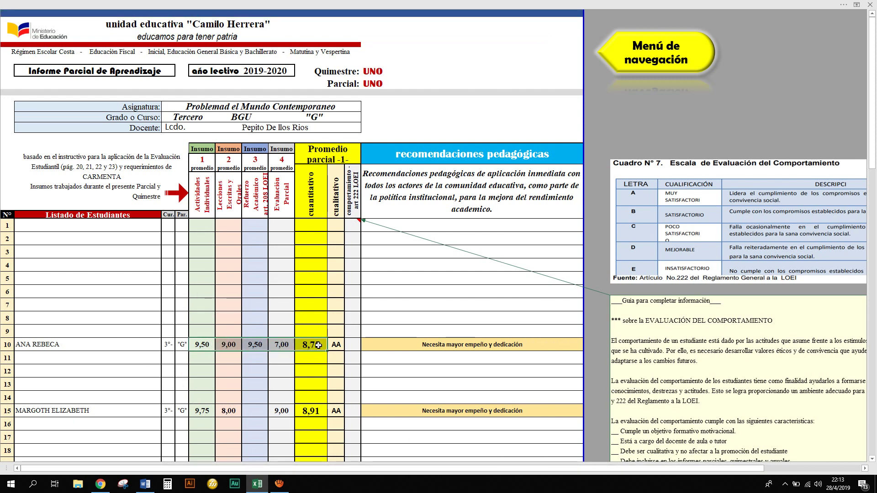
left_click(211, 185)
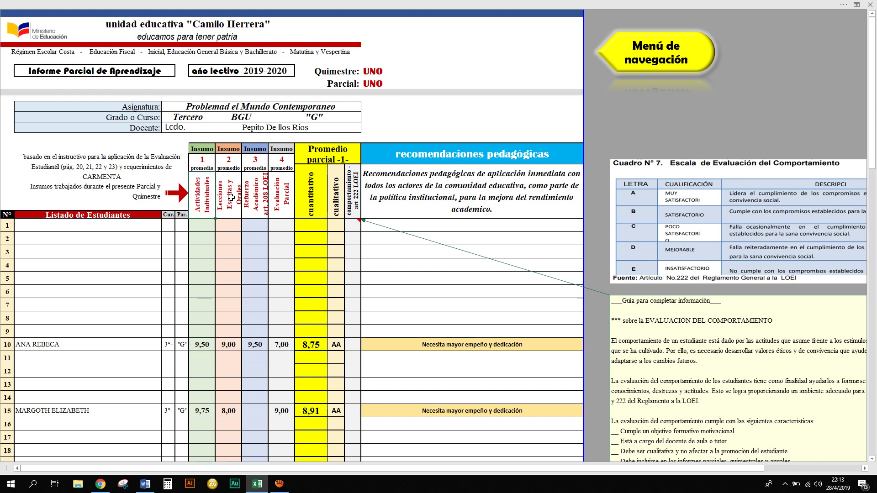
left_click(232, 198)
left_click(262, 202)
left_click(278, 201)
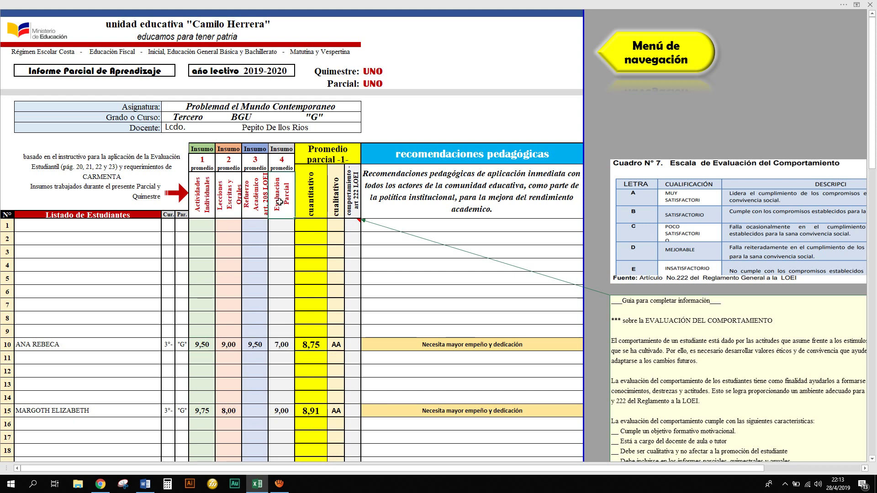
left_click(319, 341)
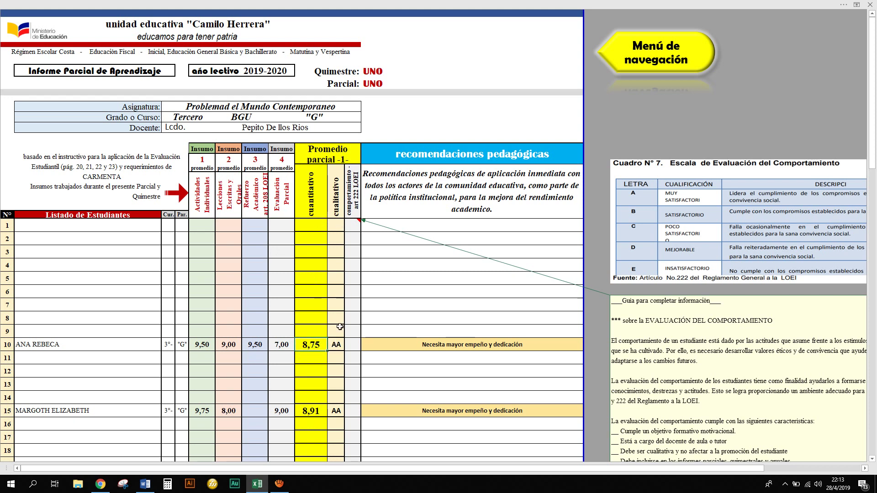
left_click(337, 346)
Step: Inspect row 32's PA grade and the 'Necesita mayor empeño y dedicación' recommendation
scroll(337, 346, "down", 1)
scroll(337, 347, "down", 1)
scroll(337, 346, "down", 3)
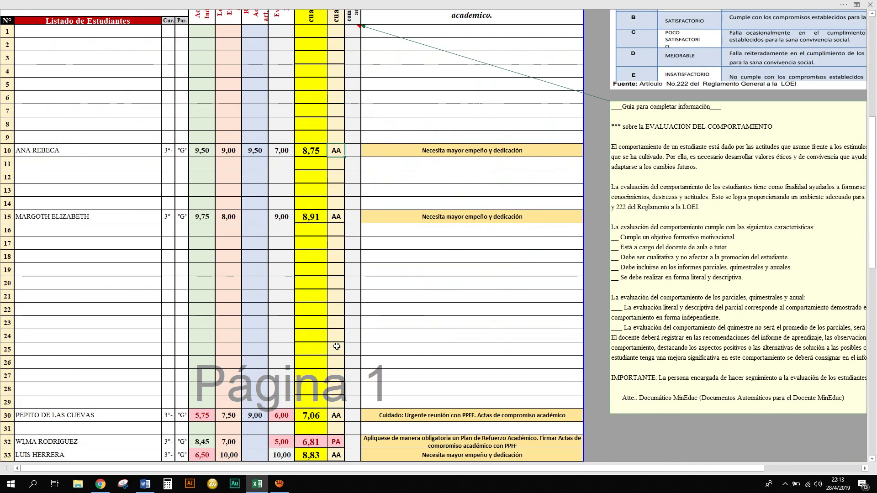
scroll(336, 346, "down", 3)
left_click(338, 298)
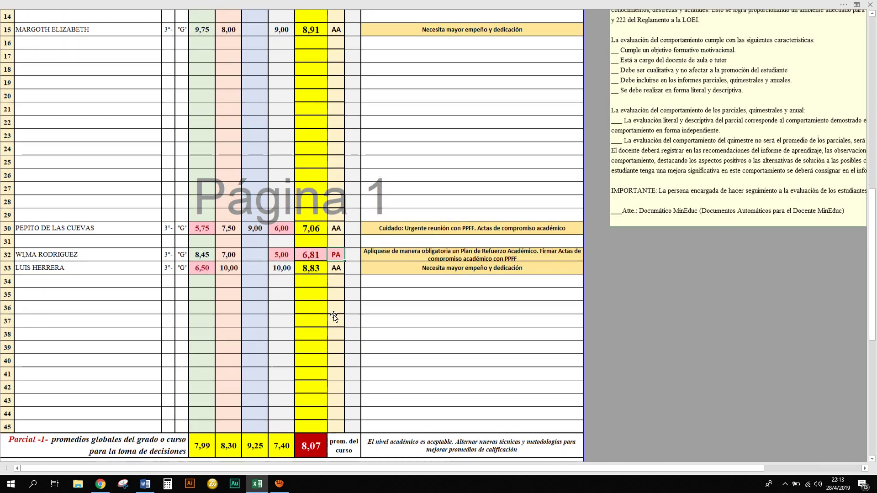
scroll(335, 325, "down", 2)
scroll(255, 368, "down", 1)
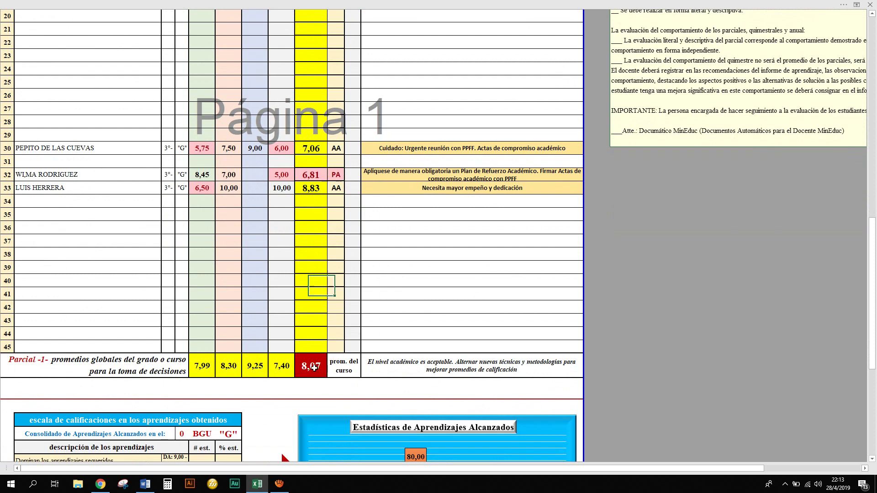
scroll(313, 370, "up", 3)
scroll(314, 370, "up", 9)
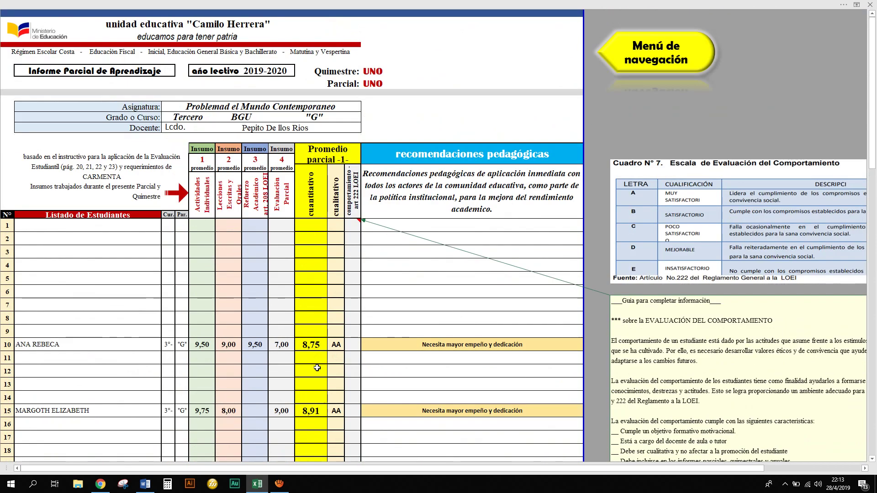
left_click(433, 188)
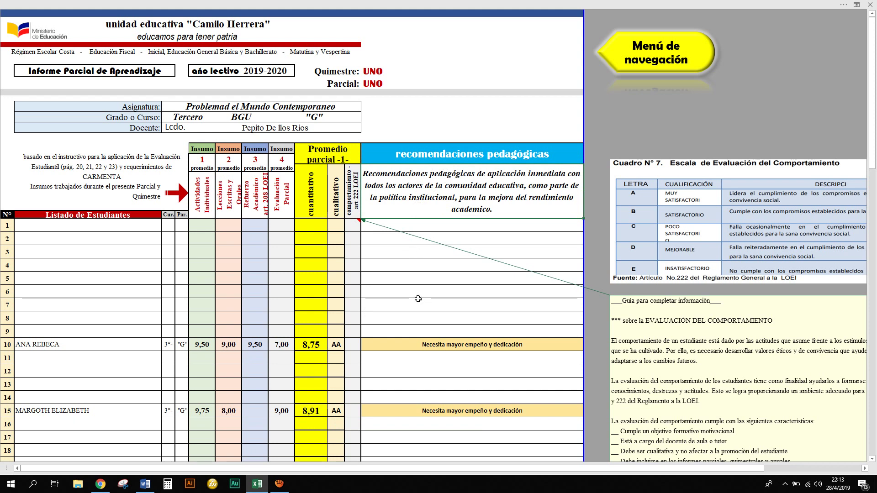
left_click(424, 344)
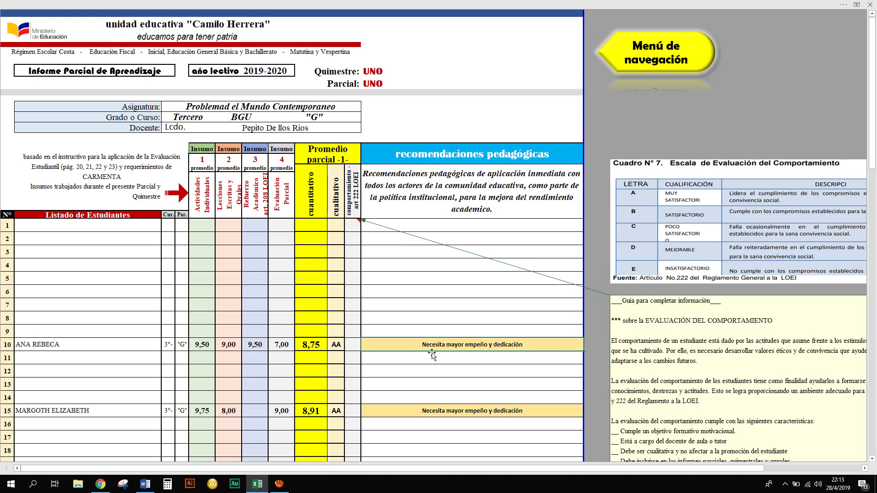
scroll(432, 354, "down", 1)
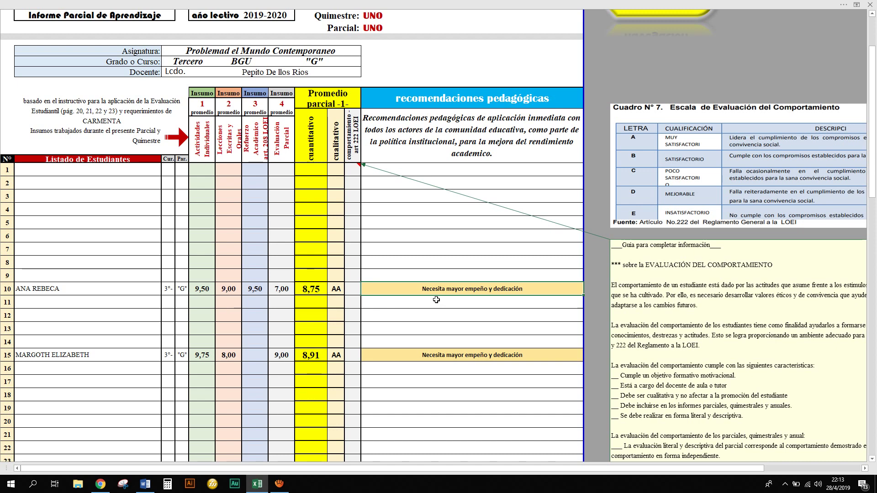
left_click(315, 292)
scroll(340, 346, "down", 2)
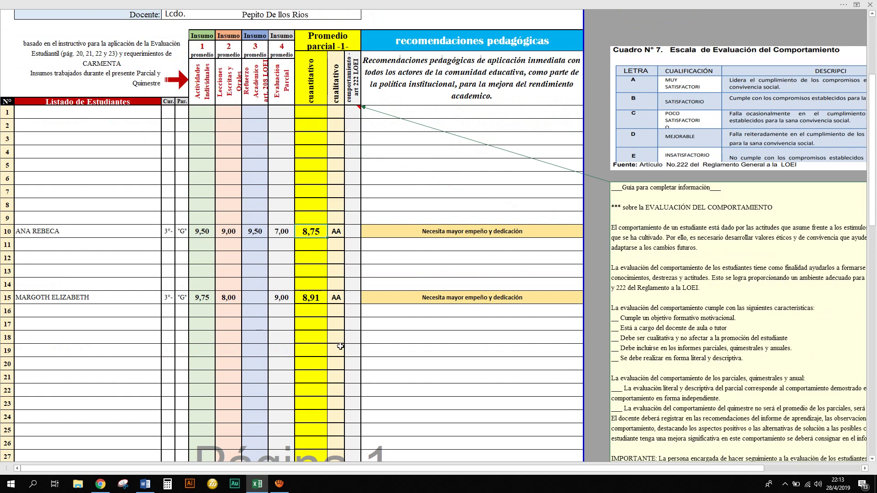
scroll(341, 346, "down", 1)
scroll(341, 347, "down", 3)
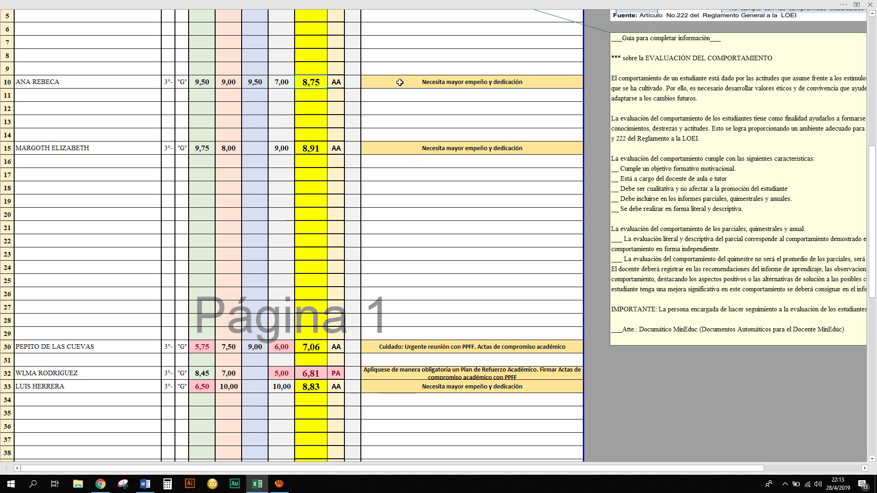
scroll(398, 342, "down", 2)
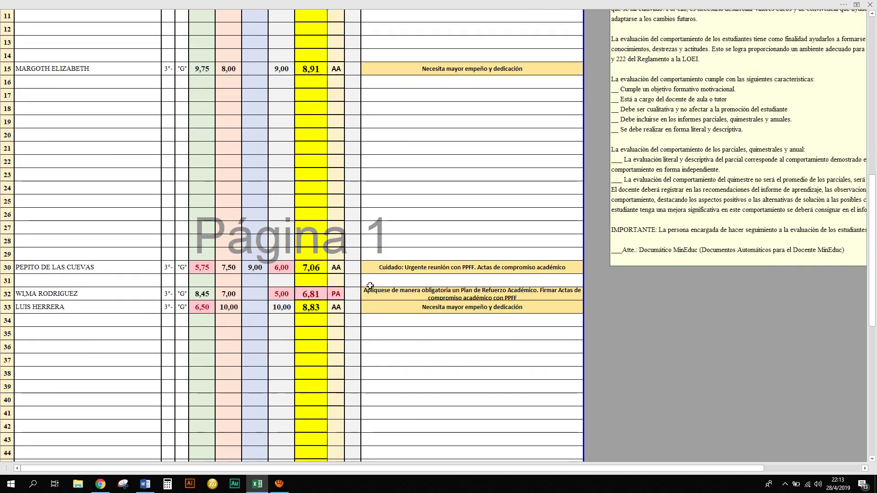
left_click(315, 269)
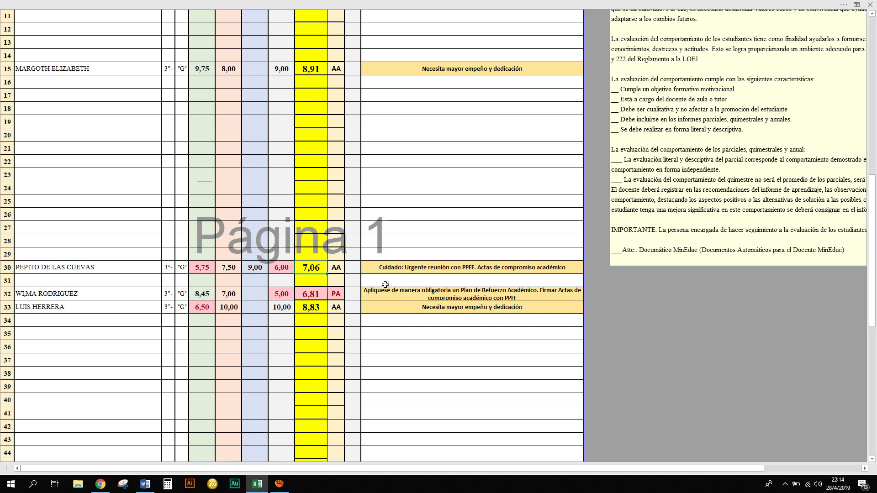
left_click(334, 270)
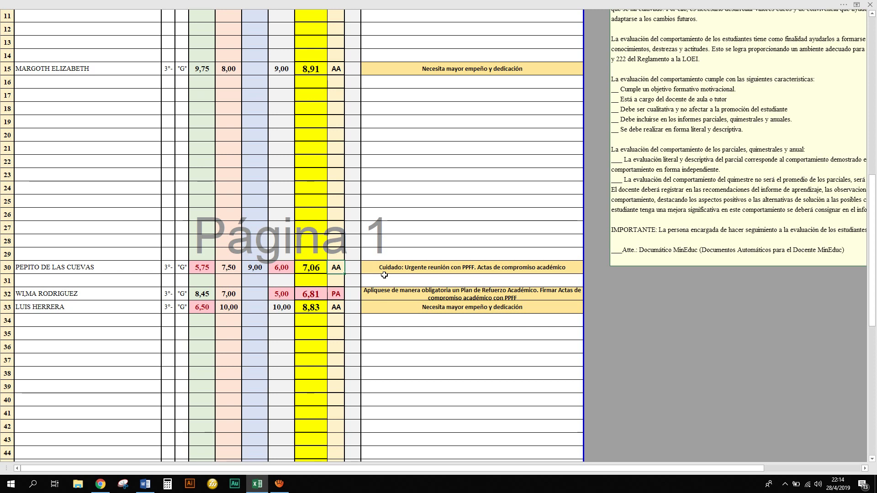
left_click(313, 270)
left_click(458, 270)
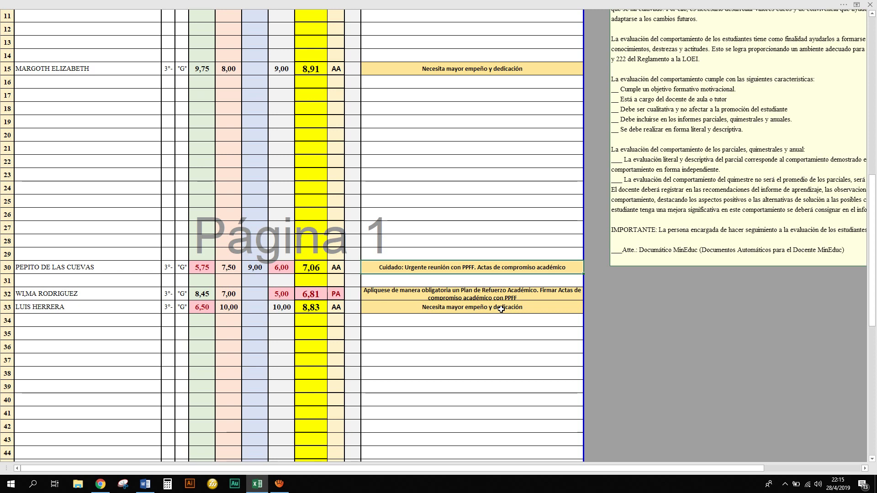
left_click(325, 296)
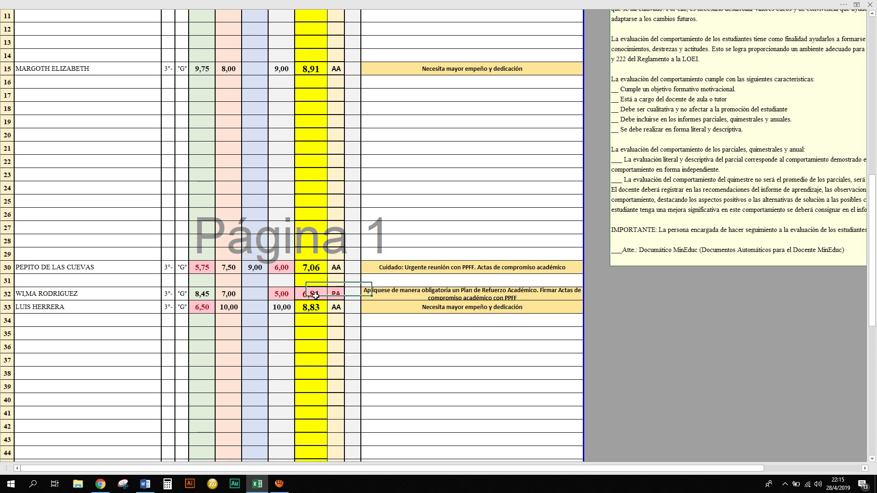
left_click(337, 295)
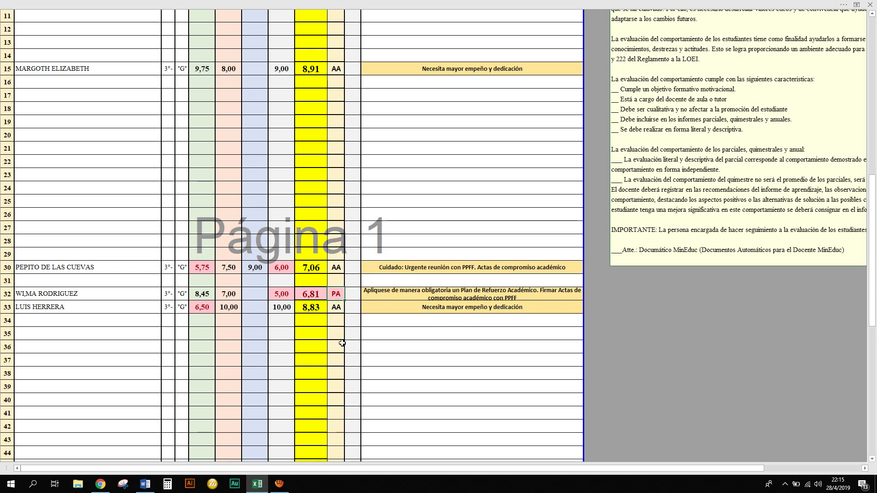
left_click(405, 296)
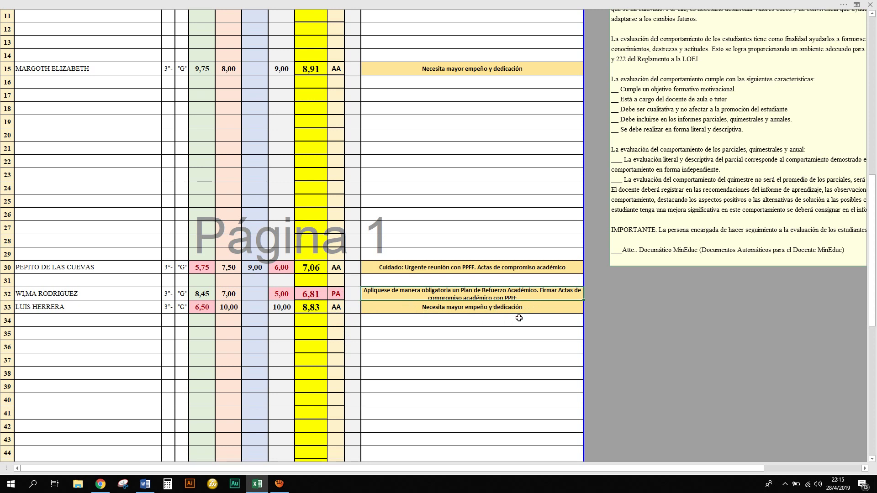
left_click(488, 311)
scroll(417, 339, "down", 3)
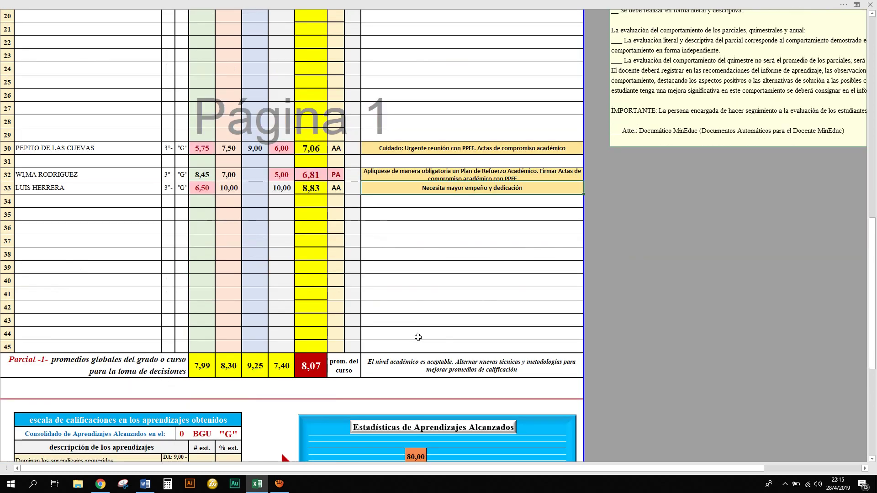
scroll(412, 323, "down", 3)
scroll(412, 322, "down", 3)
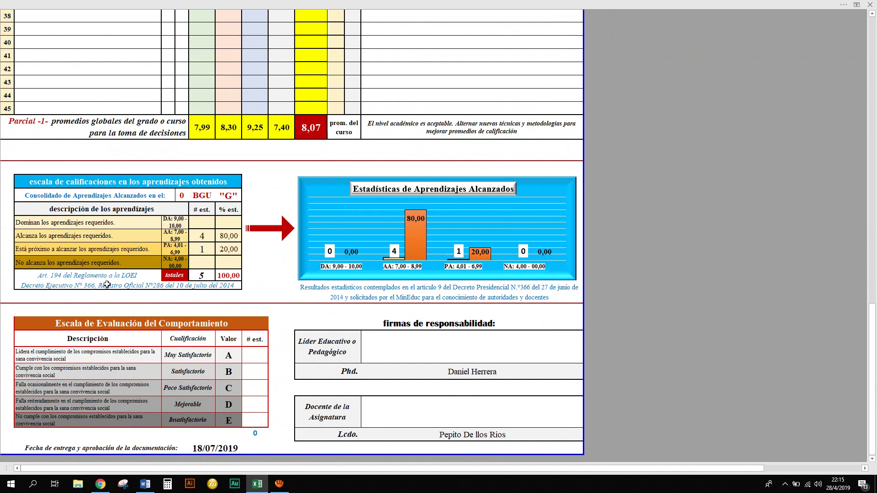
left_click(106, 285)
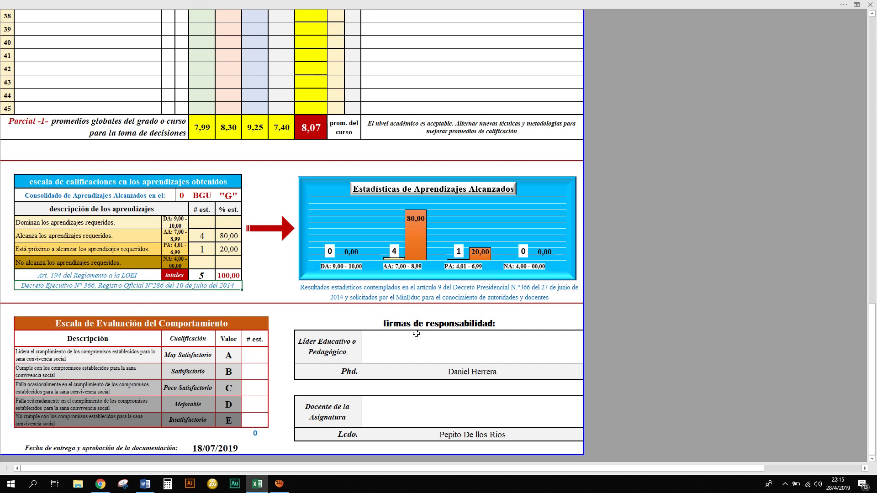
left_click(530, 296)
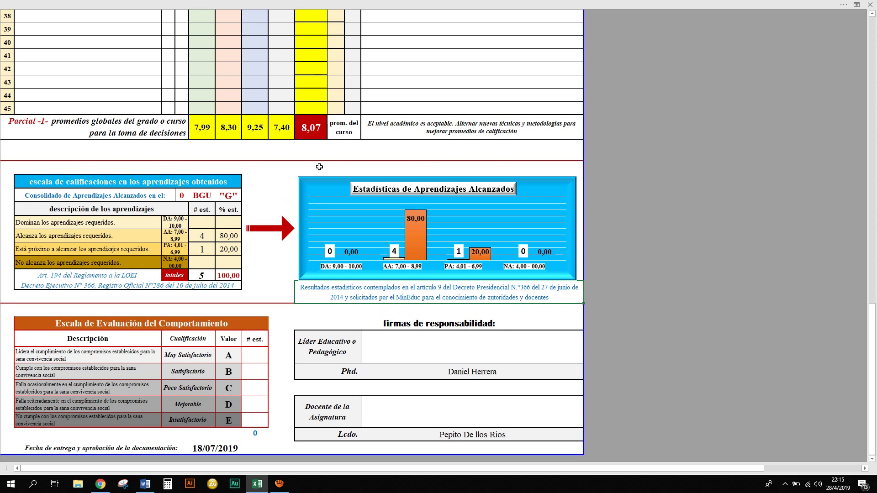
left_click(207, 292)
left_click(137, 278)
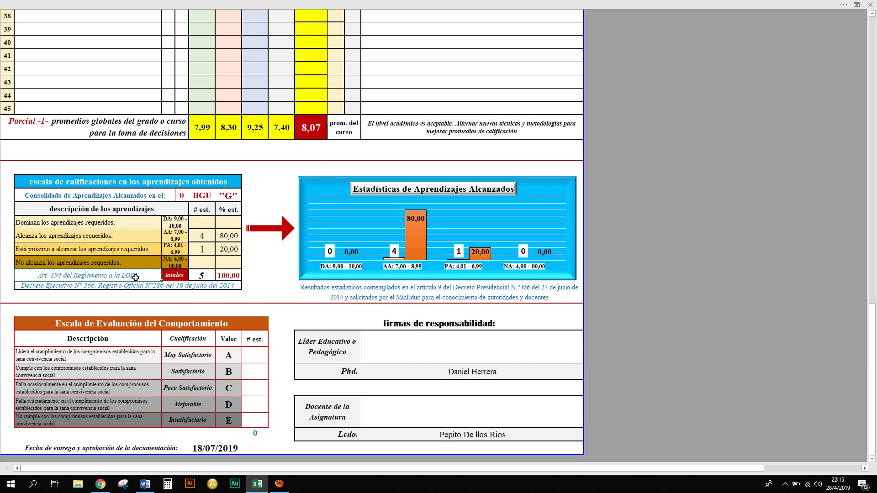
left_click(408, 128)
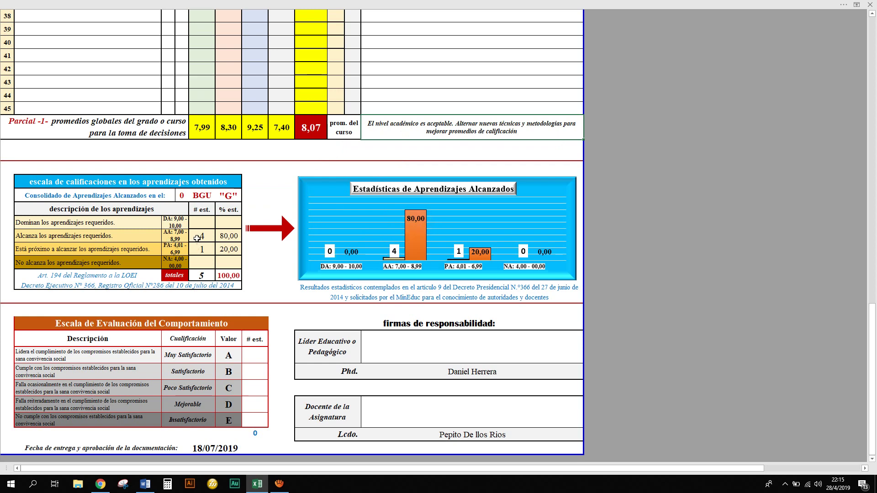
scroll(101, 89, "up", 2)
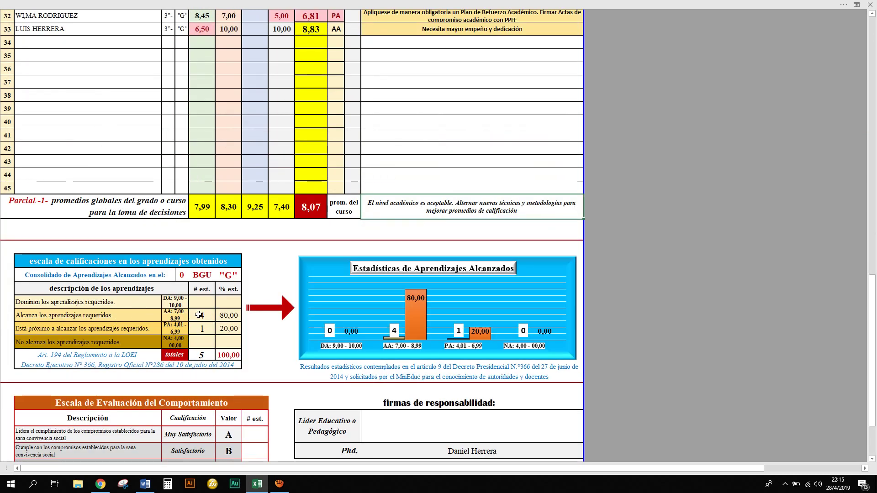
scroll(199, 315, "up", 5)
scroll(206, 324, "down", 4)
Step: Go to the Documático menu and open the Notas Parcial -1- grade sheet
scroll(212, 336, "up", 10)
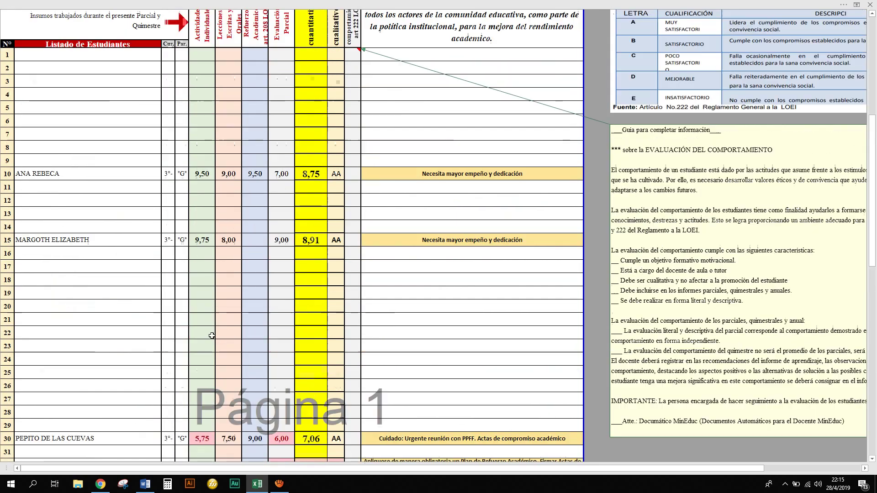
scroll(211, 336, "up", 4)
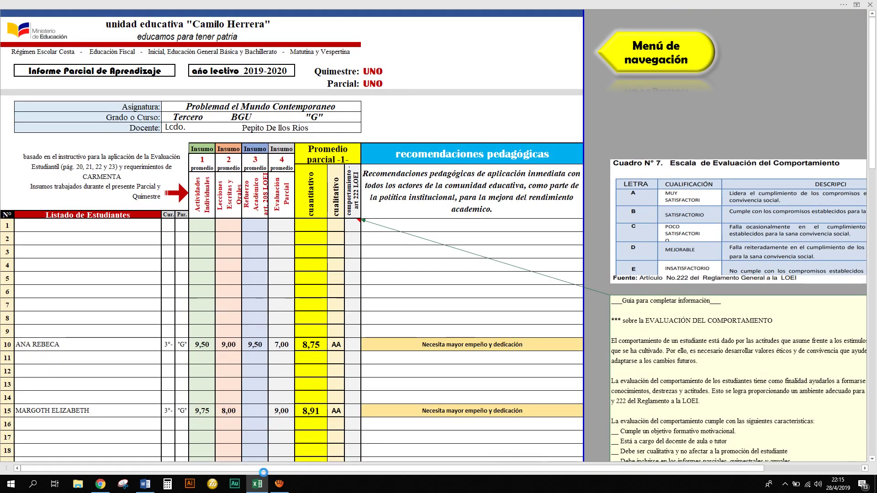
left_click(627, 54)
scroll(115, 392, "down", 3)
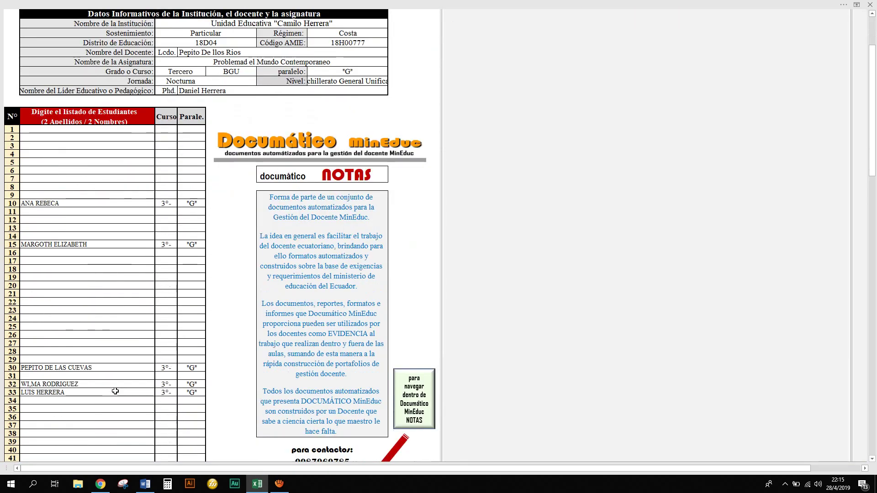
scroll(115, 391, "down", 10)
scroll(123, 390, "down", 3)
left_click(153, 308)
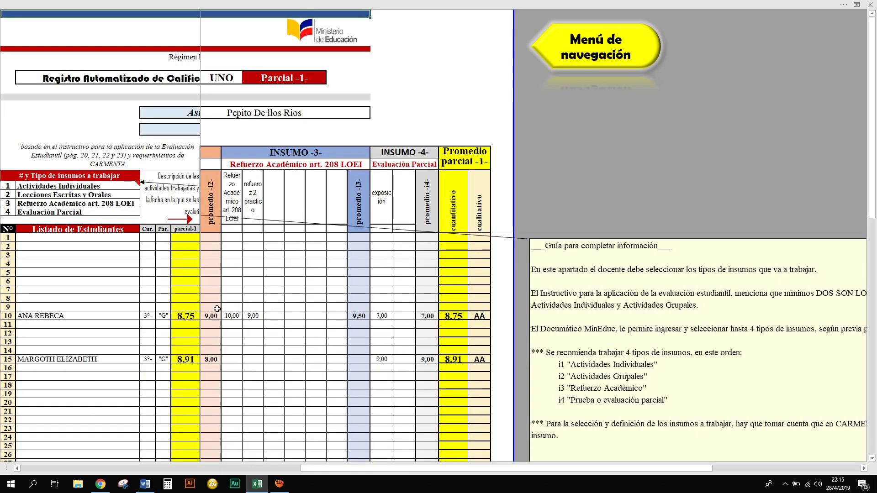
Step: Change row 15's maqueta grade from 8,00 to 10 and return to the navigation menu
left_click_drag(450, 470, 168, 470)
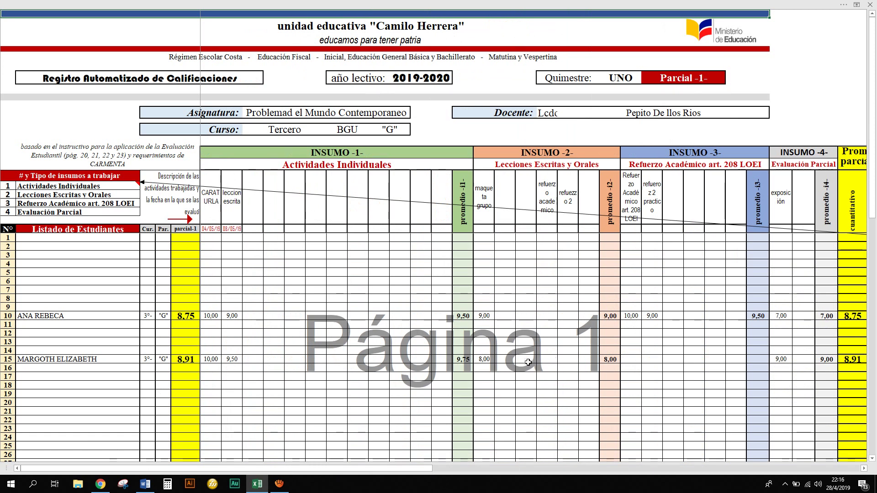
left_click(489, 361)
type("10")
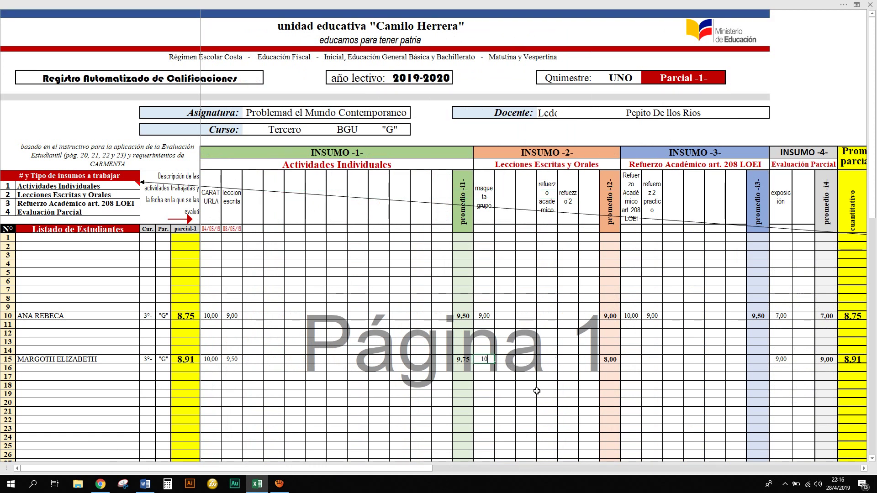
key("Tab")
key("Tab")
key("Tab")
key("Tab")
key("Tab")
key("Tab")
key("Tab")
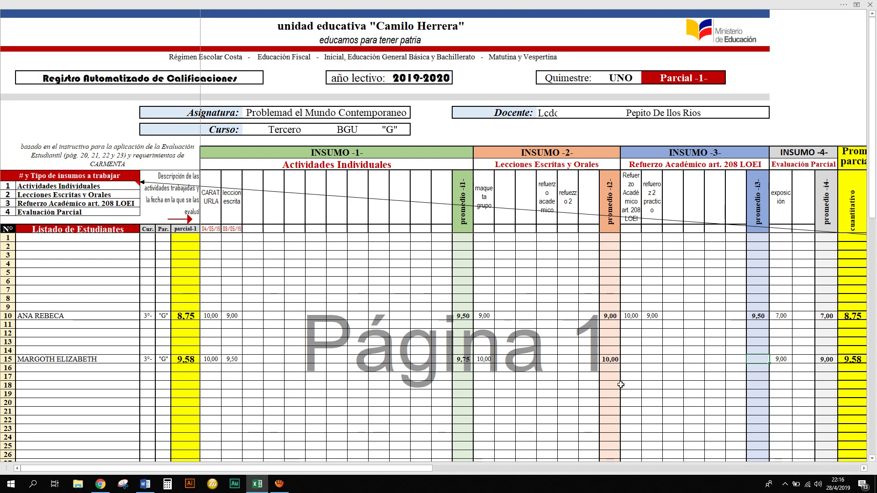
scroll(438, 456, "right", 5)
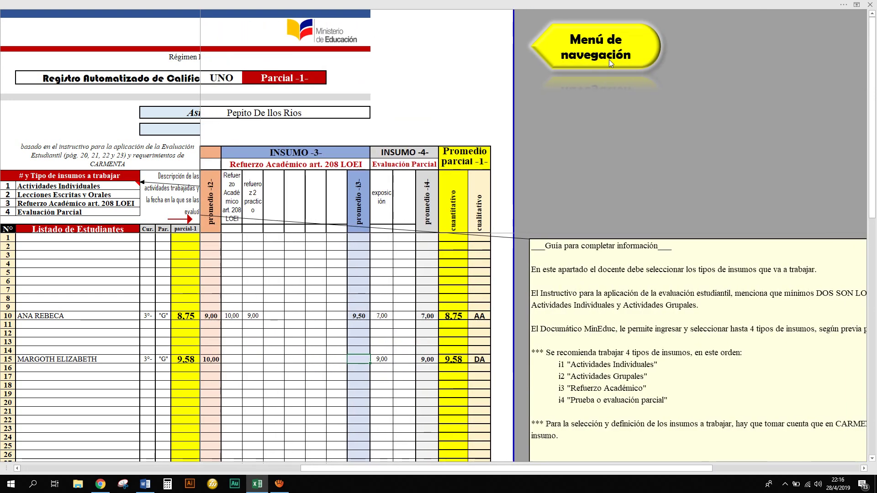
key("ctrl+Page_Up")
scroll(323, 334, "down", 3)
scroll(234, 309, "down", 10)
Step: Open Informe Parcial -1- and check row 15 at 9,58 DA and the 8,20 course average
scroll(242, 228, "down", 5)
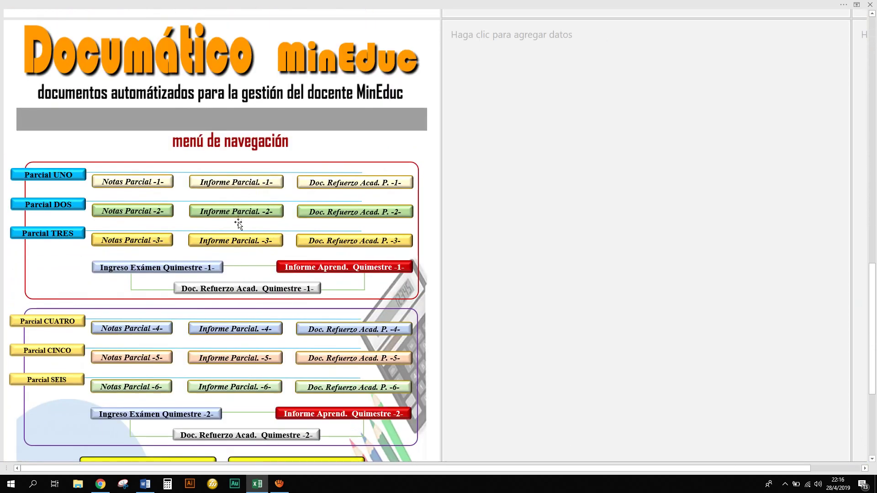
left_click(249, 183)
scroll(402, 342, "down", 3)
scroll(402, 342, "down", 5)
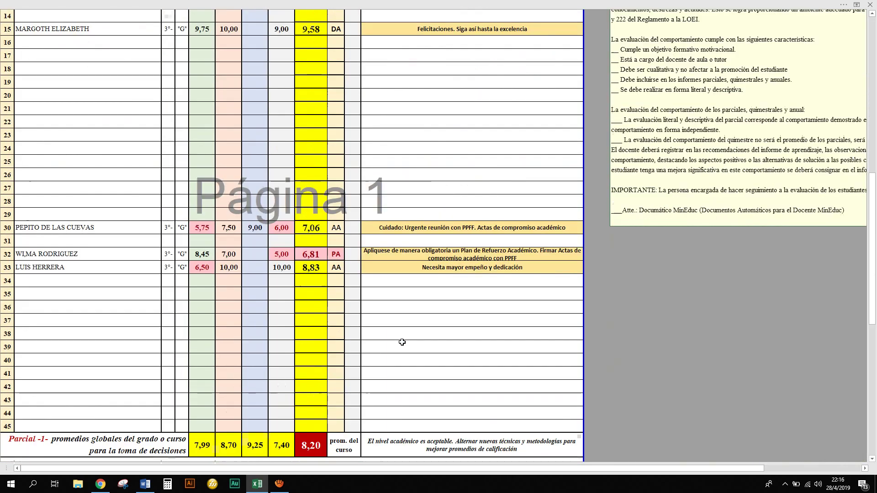
scroll(402, 342, "down", 5)
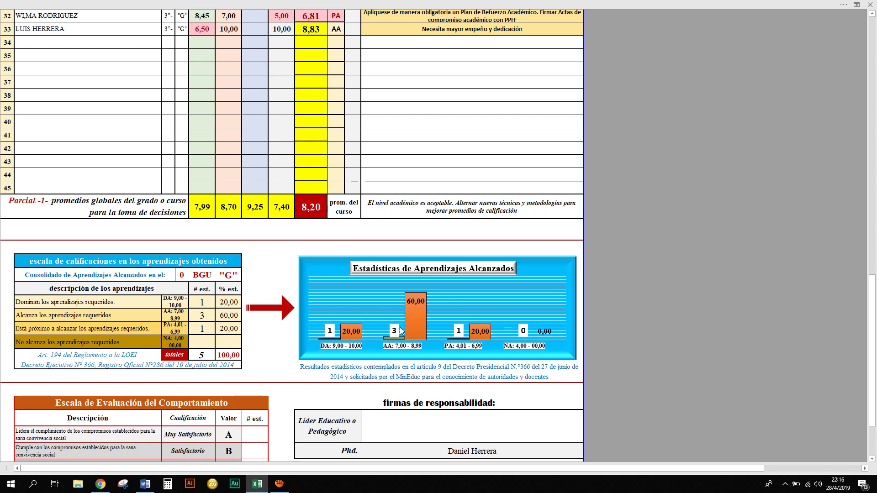
scroll(401, 330, "down", 3)
scroll(381, 339, "up", 3)
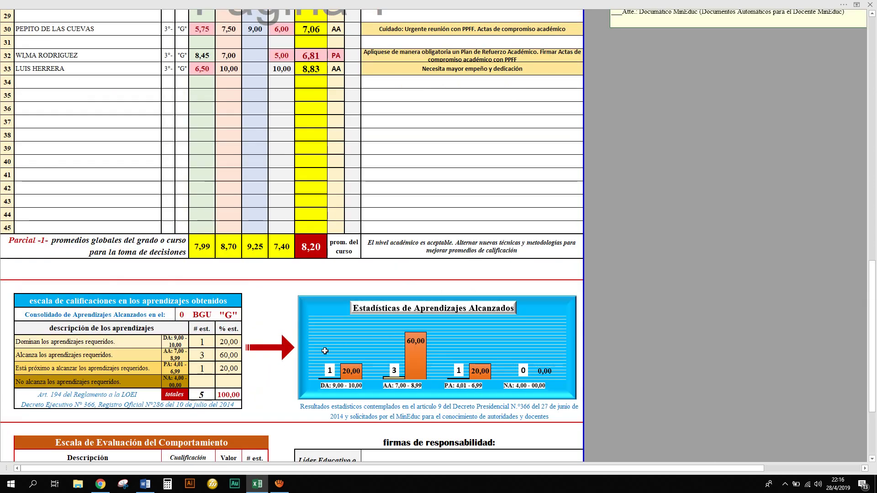
scroll(347, 340, "down", 1)
scroll(329, 342, "up", 9)
scroll(327, 344, "up", 2)
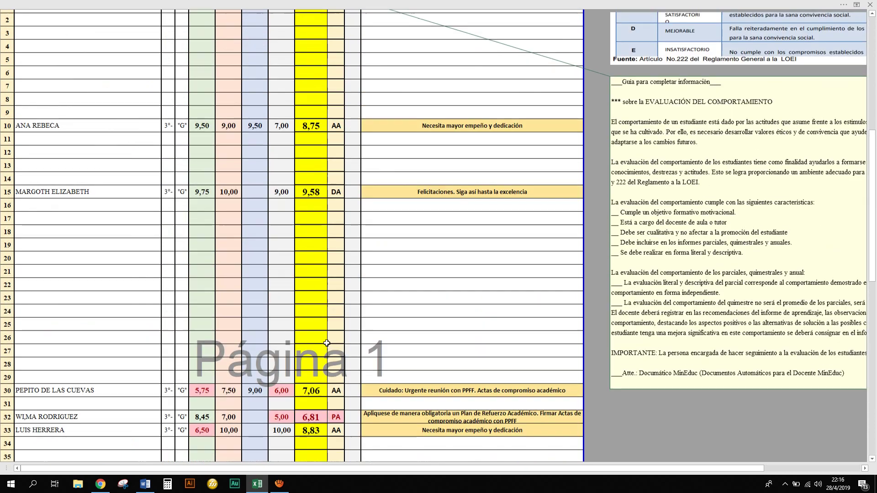
scroll(327, 343, "up", 3)
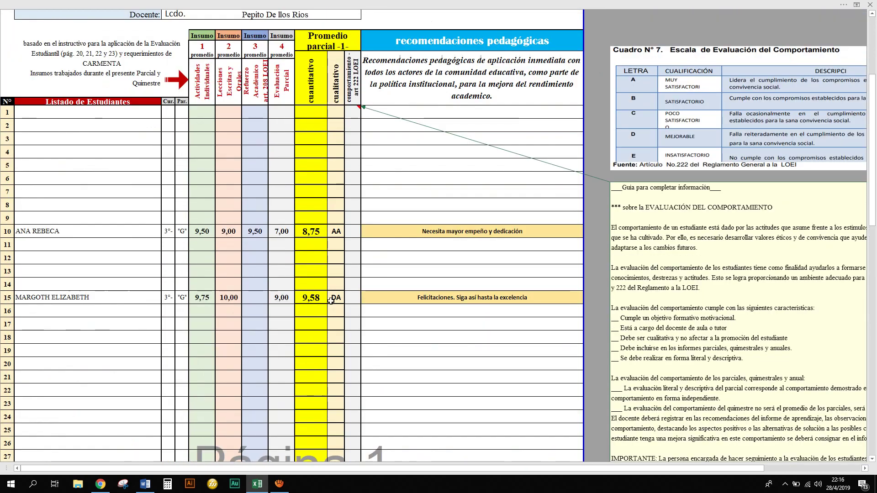
Step: Give behaviour grade A to row 10 and B to row 15
left_click(352, 231)
left_click(365, 233)
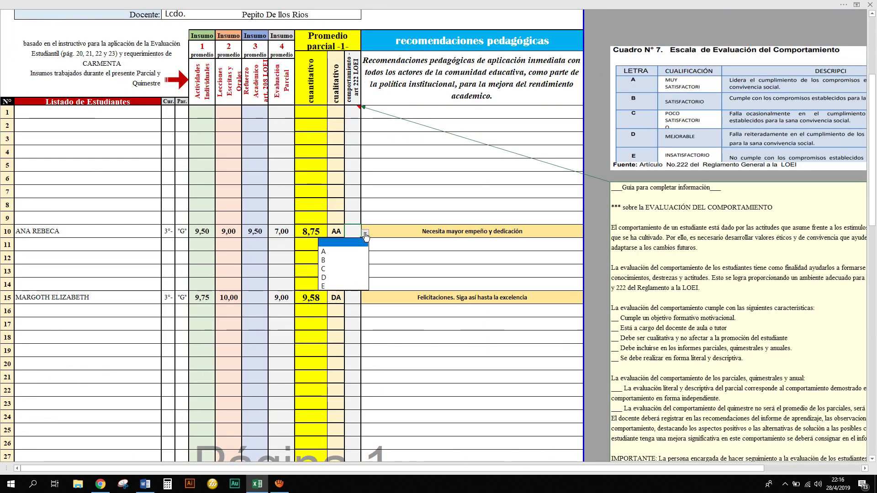
left_click(342, 252)
left_click(354, 295)
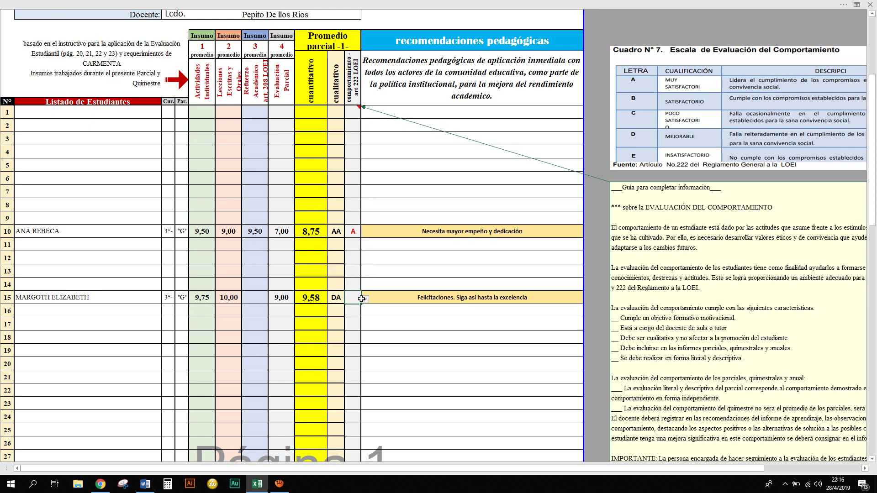
left_click(366, 300)
left_click(352, 324)
Step: Give behaviour grade C to rows 30 and 32, and A to row 33
scroll(363, 323, "down", 1)
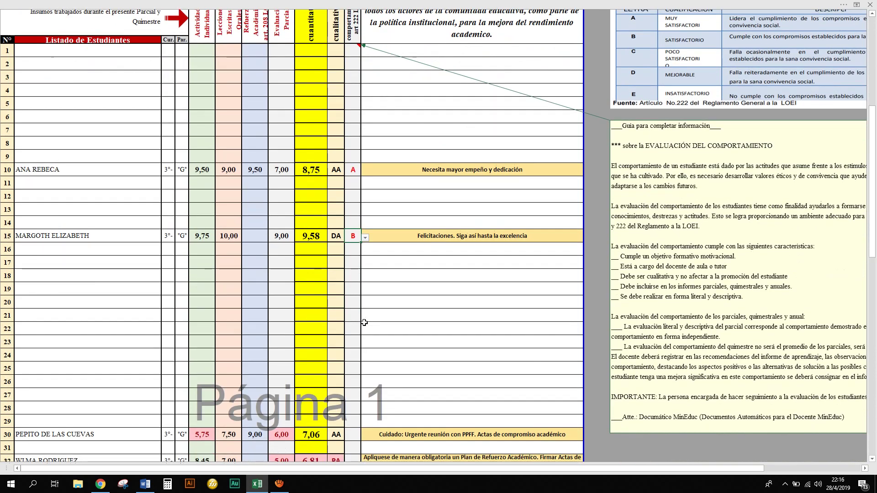
scroll(364, 323, "down", 5)
left_click(353, 267)
left_click(366, 270)
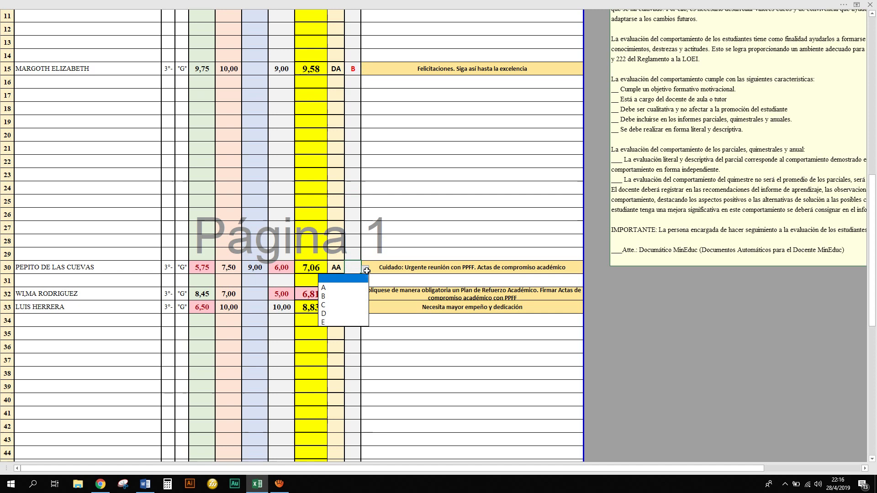
left_click(341, 305)
left_click(353, 293)
left_click(365, 296)
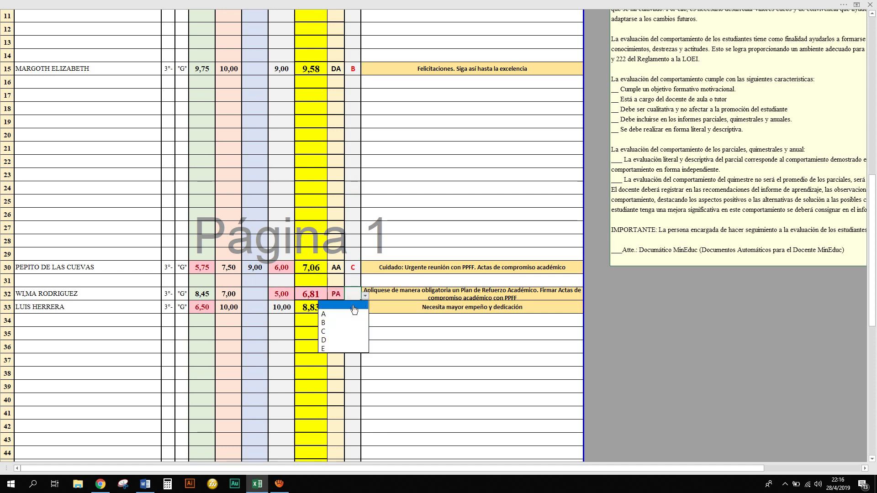
left_click(347, 331)
left_click(353, 307)
left_click(365, 309)
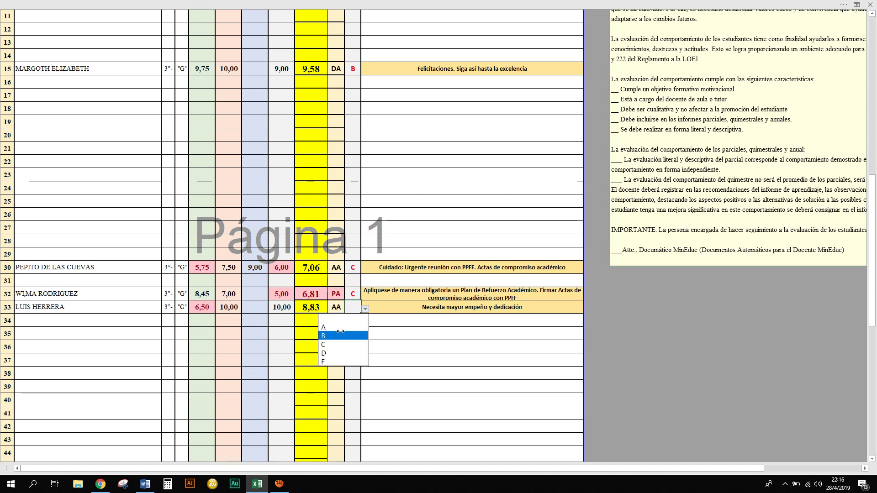
left_click(348, 328)
Step: Review the behaviour column and select its cells from row 1 to 11
scroll(364, 313, "up", 5)
scroll(364, 312, "down", 2)
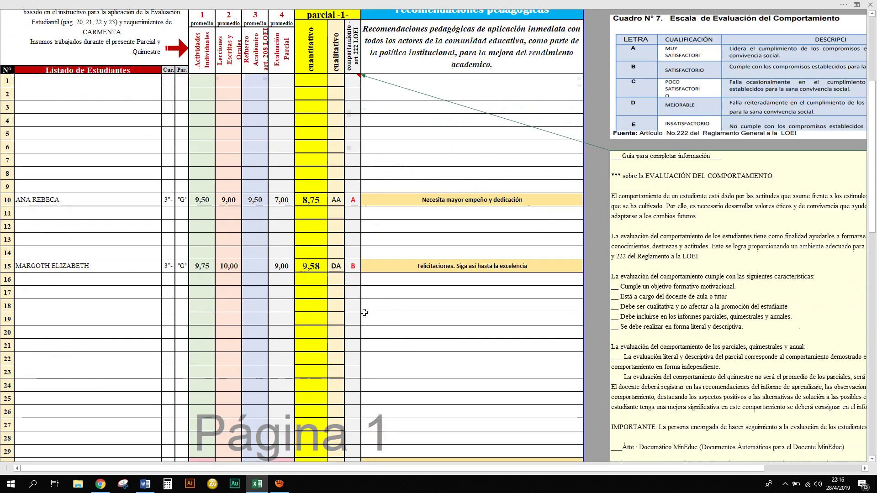
scroll(364, 313, "down", 10)
scroll(364, 312, "down", 9)
scroll(364, 313, "up", 3)
scroll(364, 313, "up", 8)
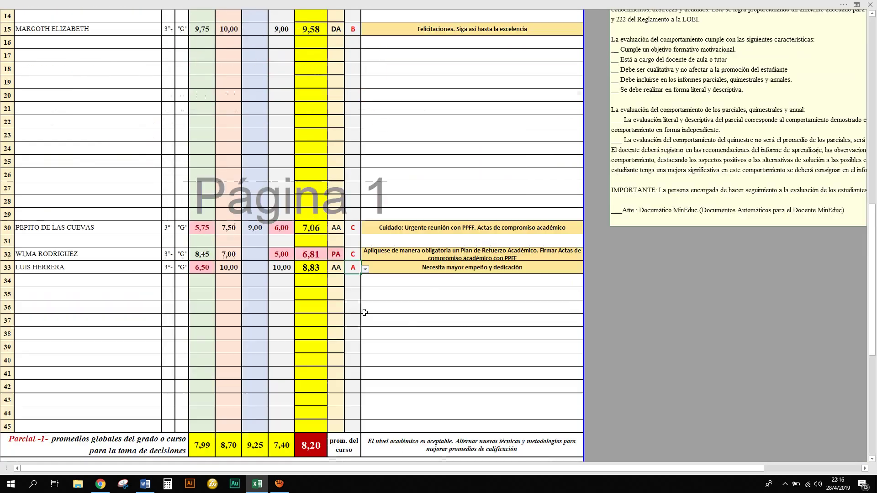
scroll(364, 313, "up", 3)
scroll(355, 314, "down", 7)
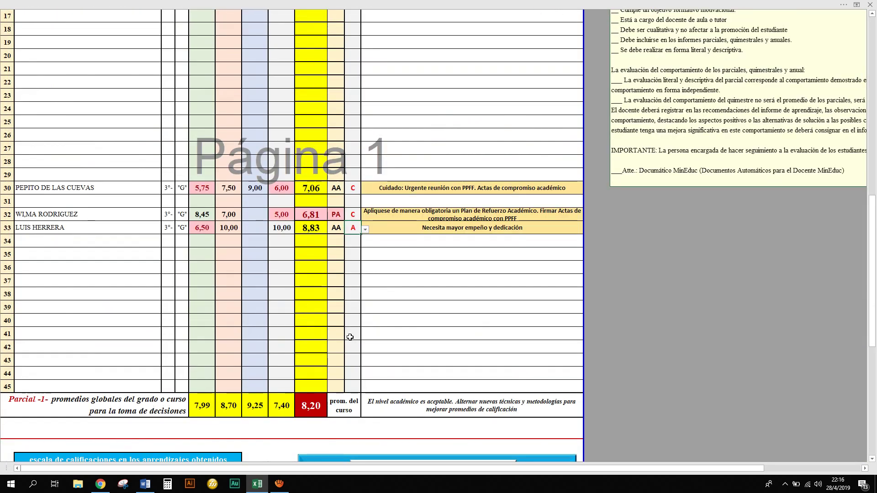
scroll(349, 333, "down", 2)
scroll(349, 333, "down", 2)
scroll(296, 333, "up", 10)
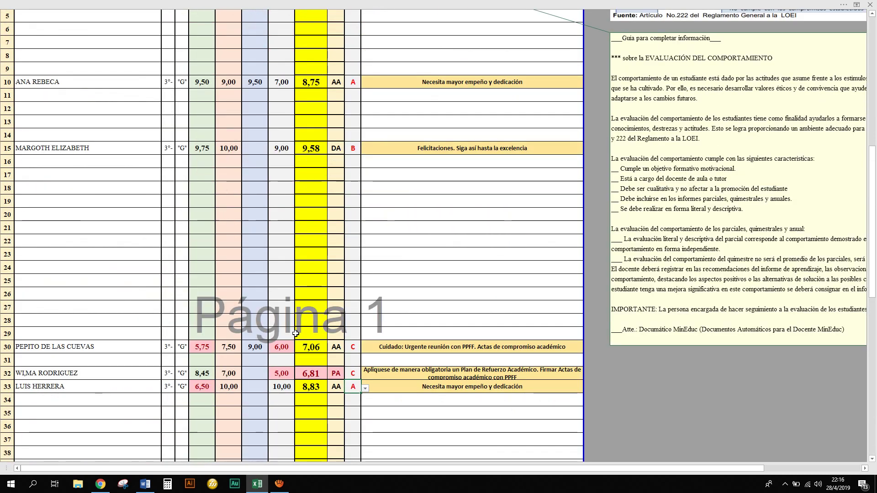
scroll(296, 334, "up", 5)
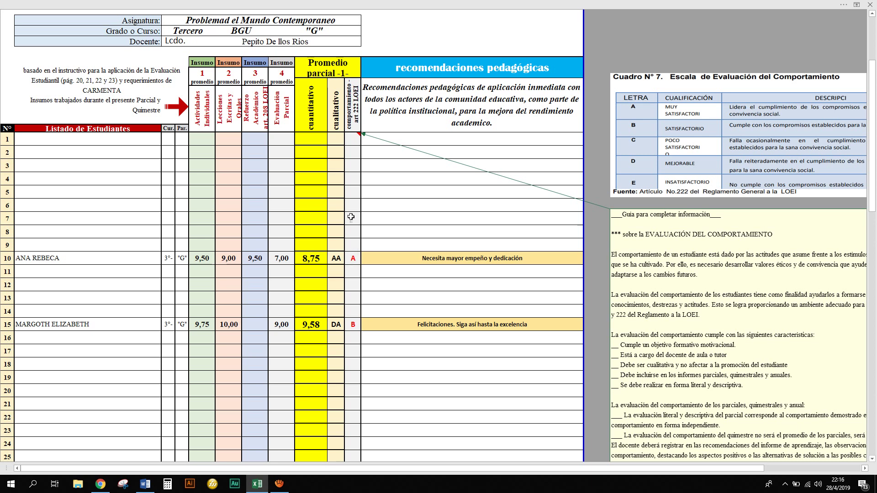
left_click_drag(353, 139, 357, 282)
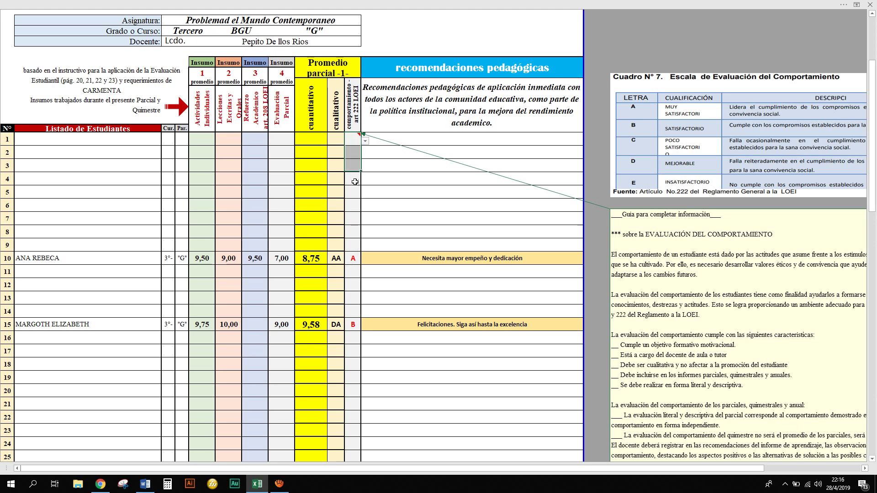
Step: Enter 21-05-19 as the Fecha de entrega y aprobación, replacing 18/07/2019
left_click(352, 261)
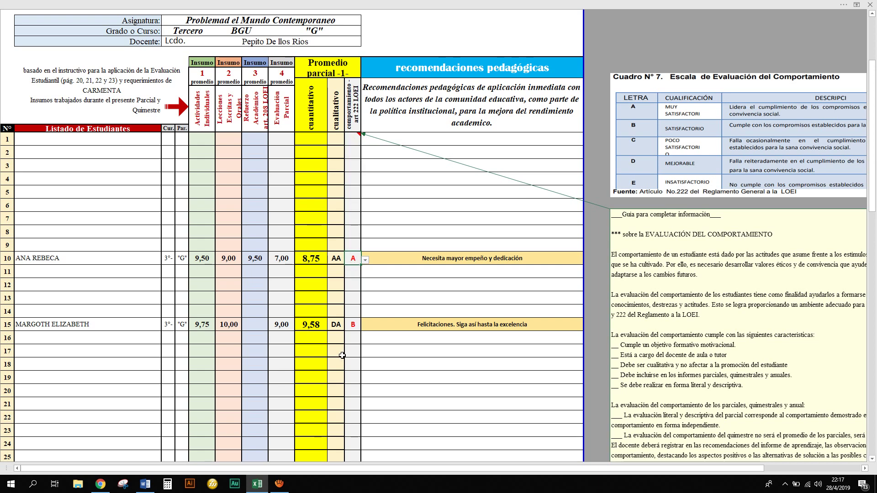
scroll(342, 355, "down", 3)
scroll(342, 355, "down", 10)
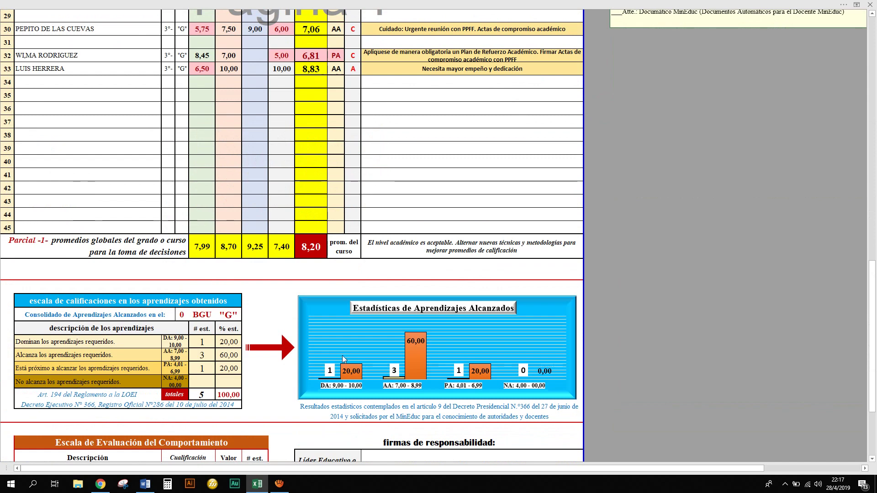
scroll(344, 360, "down", 2)
scroll(352, 228, "up", 4)
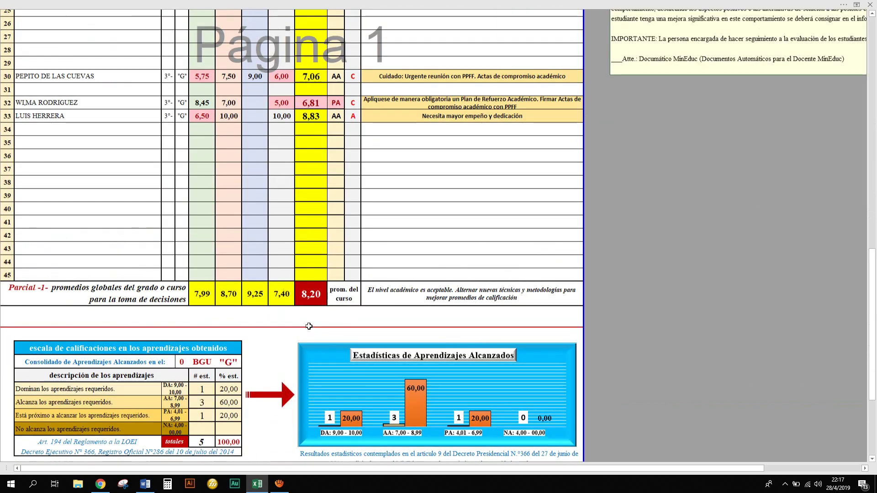
scroll(358, 96, "up", 4)
scroll(352, 306, "down", 1)
scroll(274, 319, "down", 8)
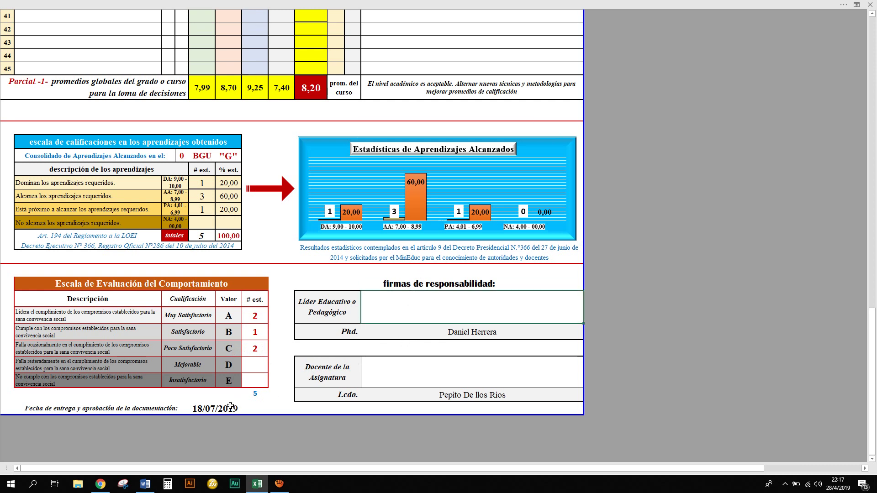
left_click(229, 408)
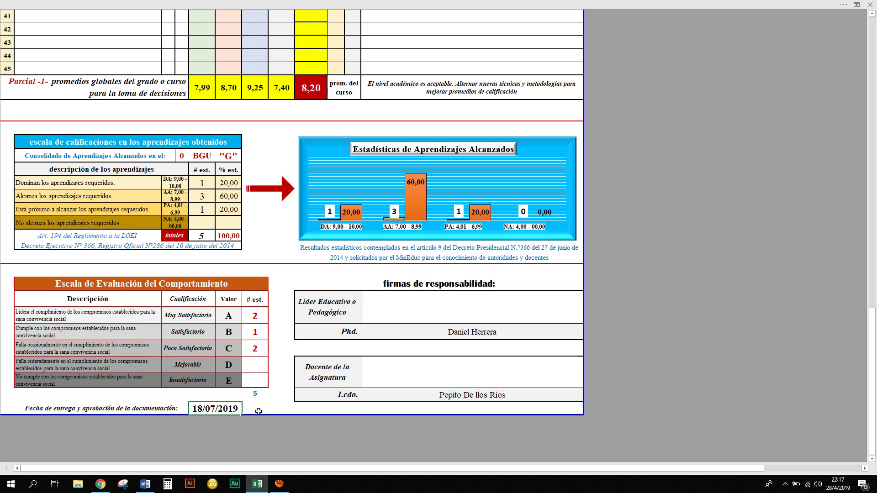
type("21-")
type("05")
type("-19")
left_click(277, 394)
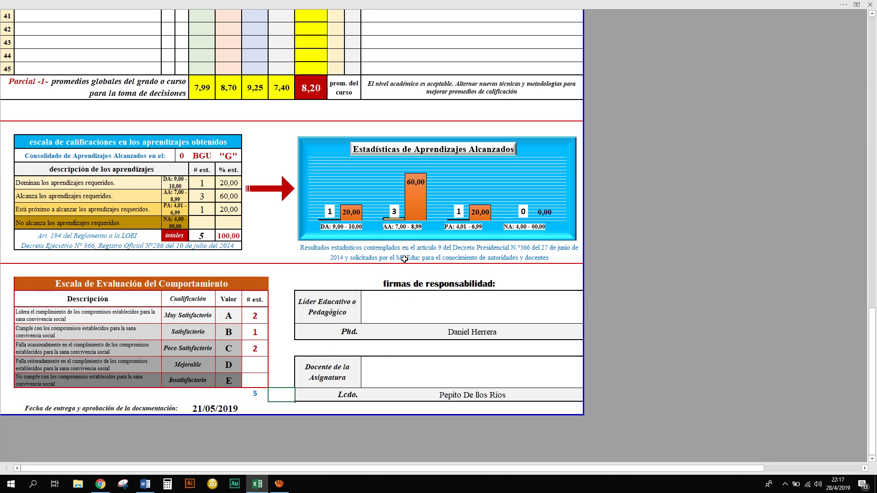
scroll(405, 259, "up", 1)
scroll(404, 259, "up", 2)
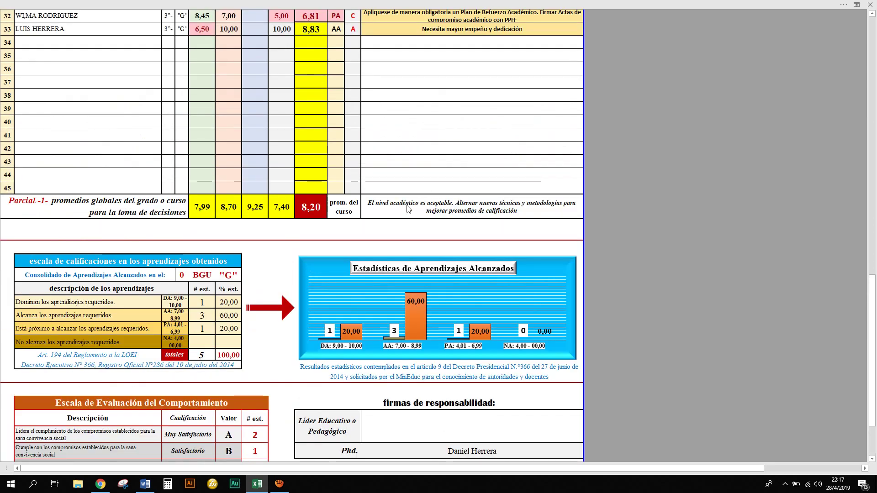
left_click(385, 212)
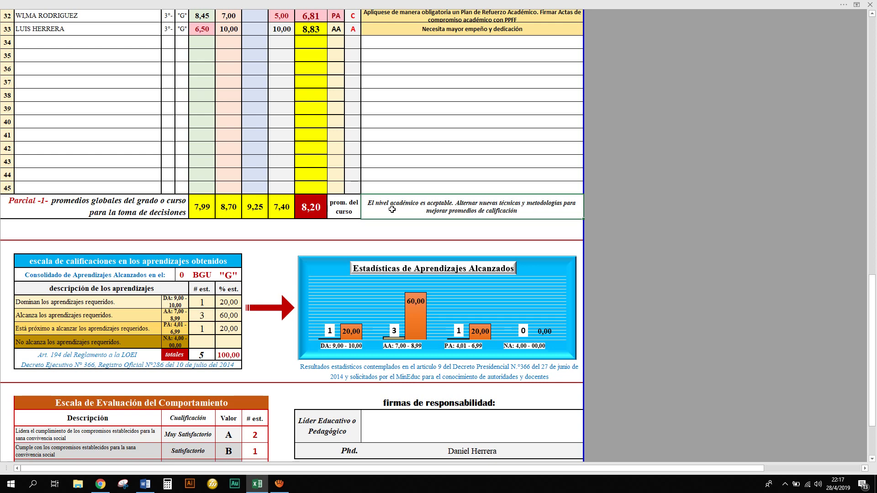
scroll(375, 244, "down", 1)
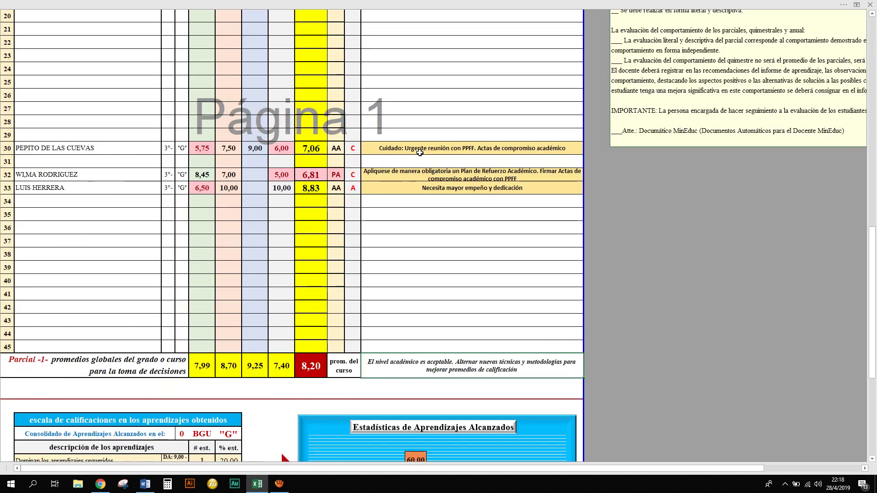
scroll(422, 154, "down", 1)
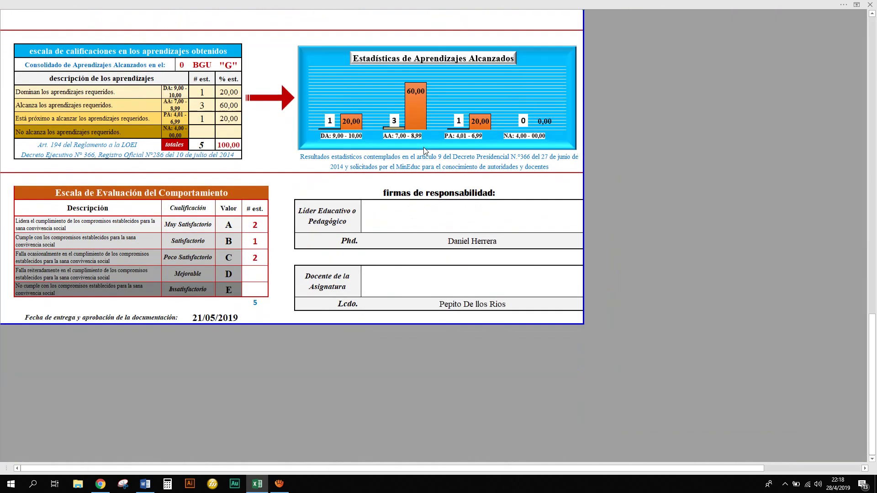
scroll(420, 171, "up", 3)
scroll(420, 171, "up", 5)
scroll(320, 178, "up", 10)
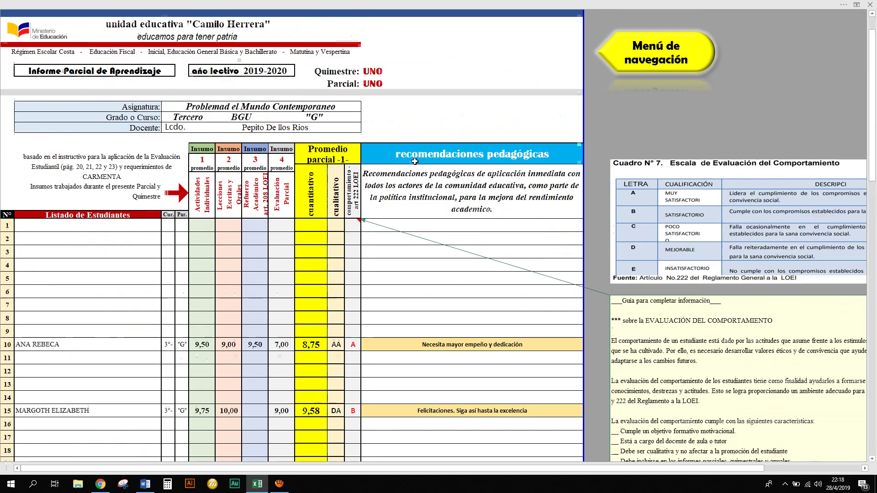
key("ctrl+p")
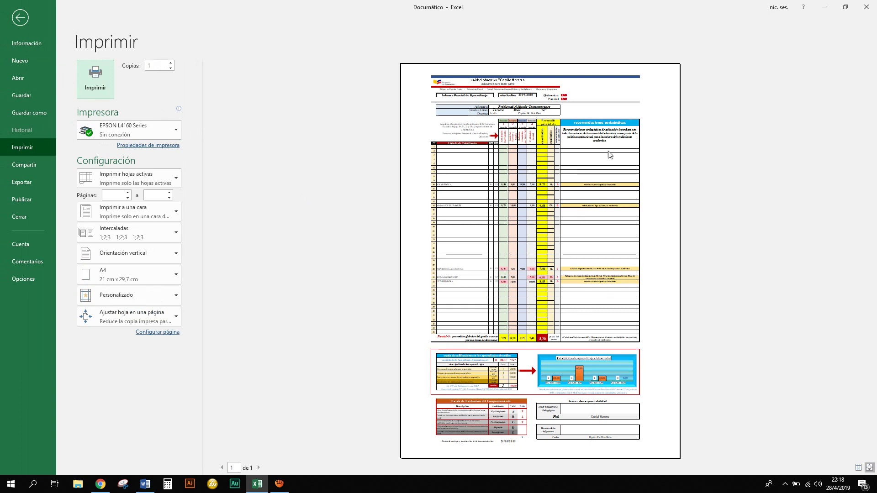
key("shift+Tab")
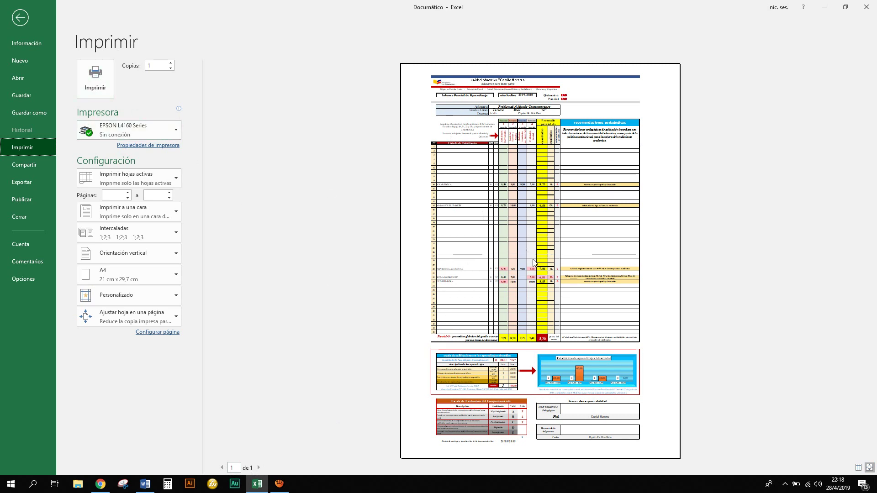
left_click(21, 21)
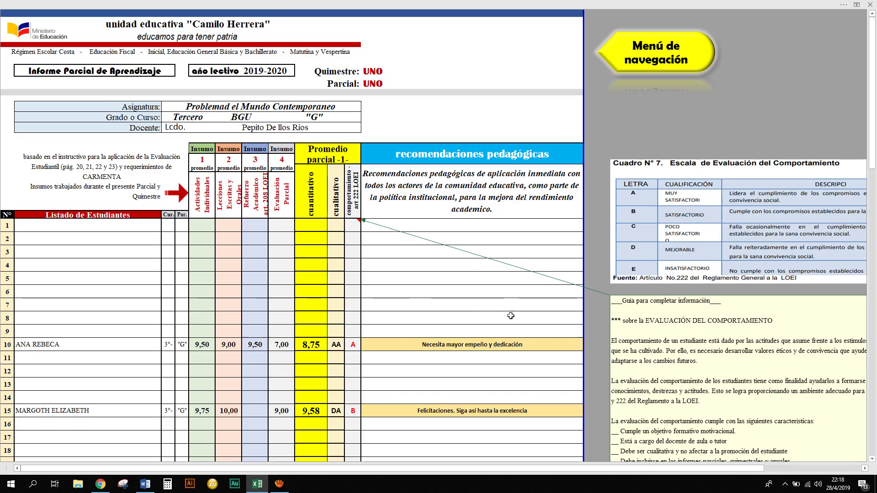
Step: From the cover sheet's navigation menu, open the Doc. Refuerzo Acad. P. -1- sheet
left_click(646, 71)
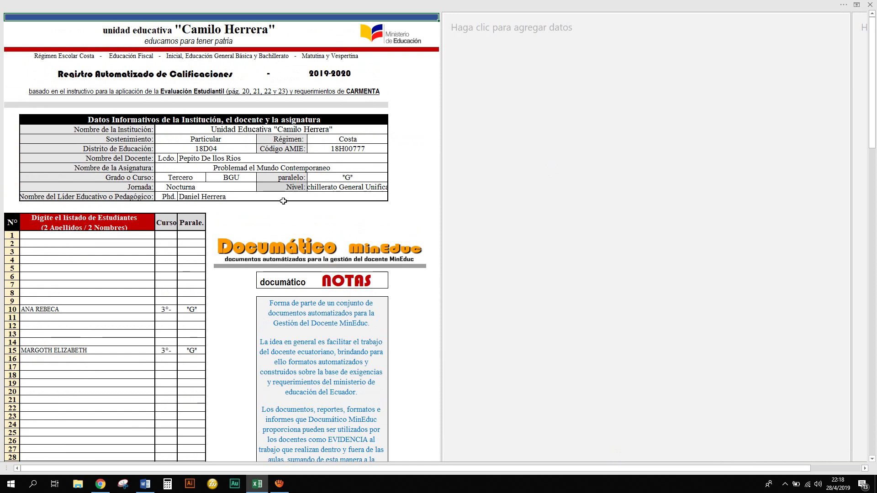
scroll(312, 404, "down", 3)
scroll(312, 404, "down", 5)
scroll(313, 404, "down", 5)
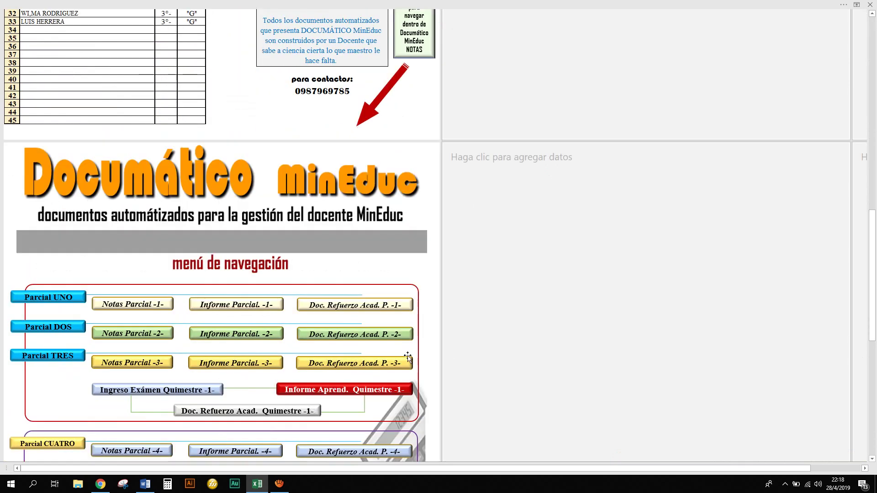
scroll(427, 356, "down", 3)
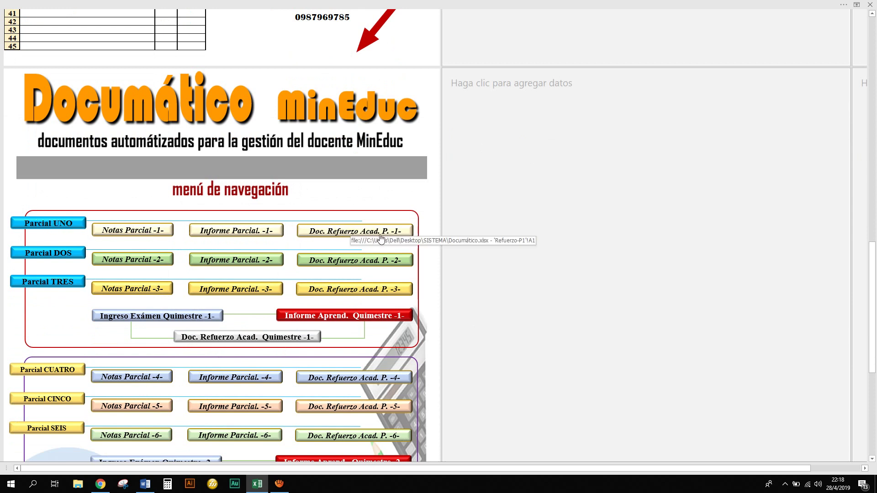
left_click(334, 236)
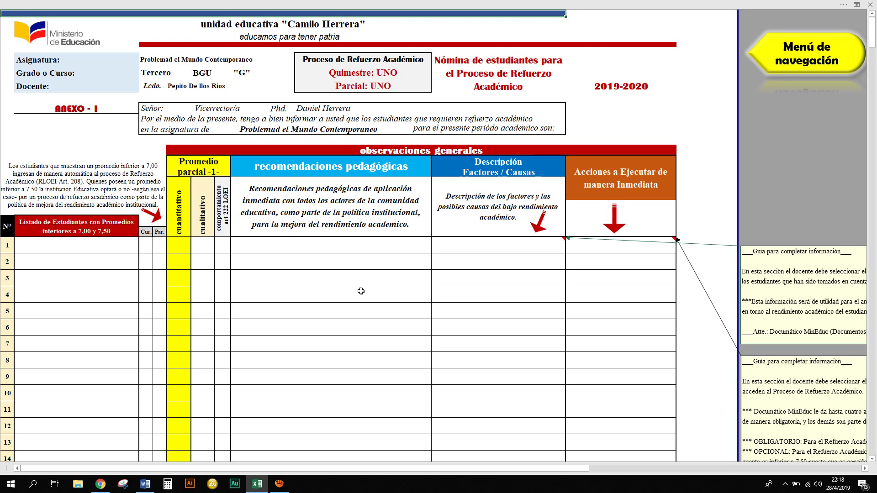
left_click(368, 62)
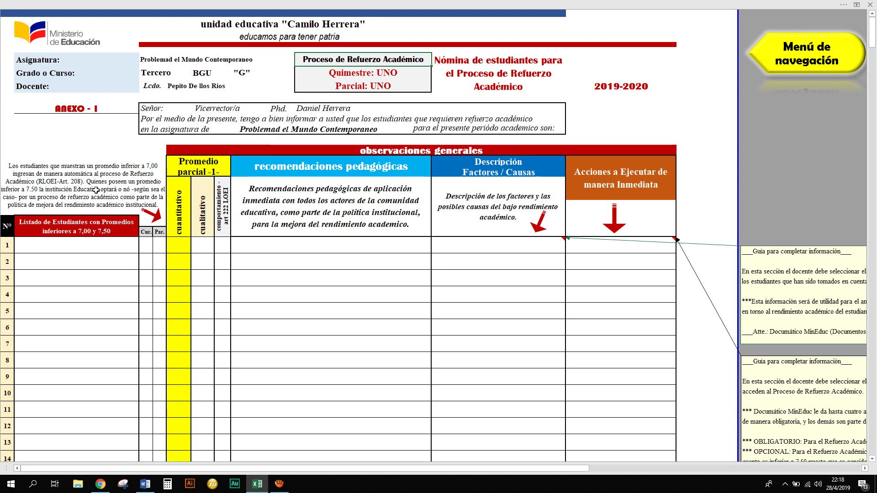
left_click(96, 191)
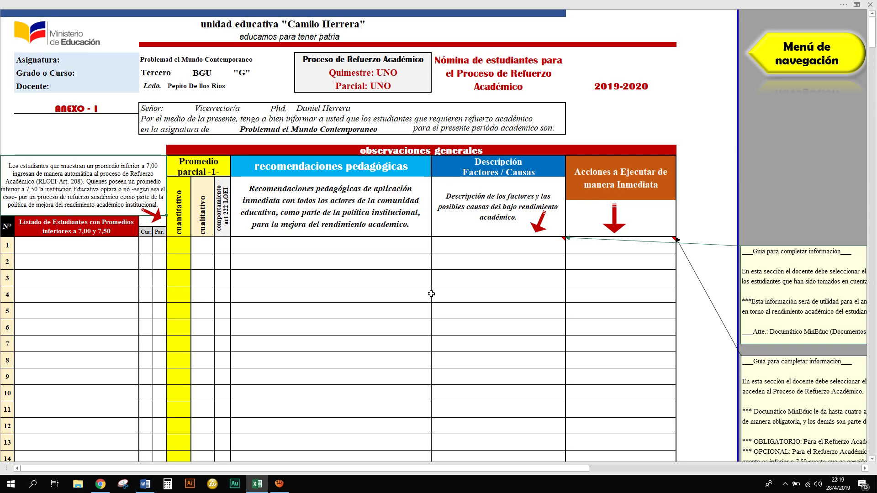
scroll(431, 294, "down", 3)
scroll(432, 294, "down", 5)
scroll(431, 294, "down", 5)
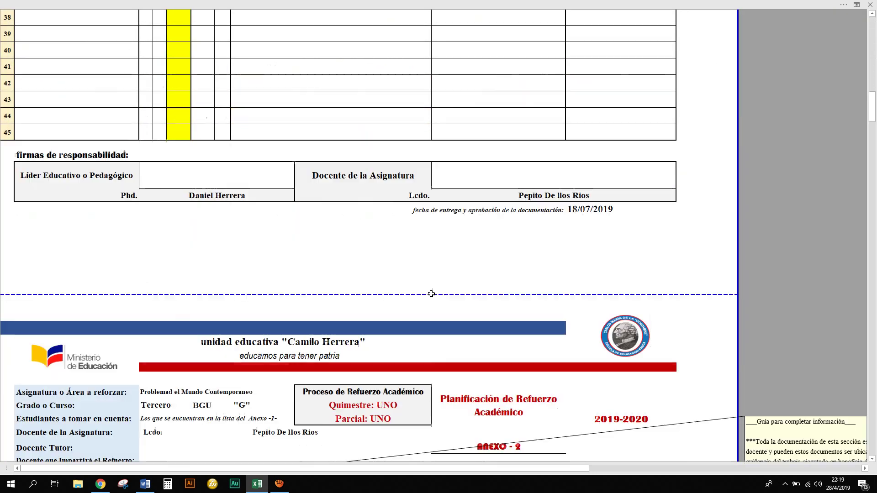
scroll(431, 293, "down", 4)
scroll(432, 294, "down", 5)
scroll(431, 294, "down", 3)
scroll(433, 293, "down", 5)
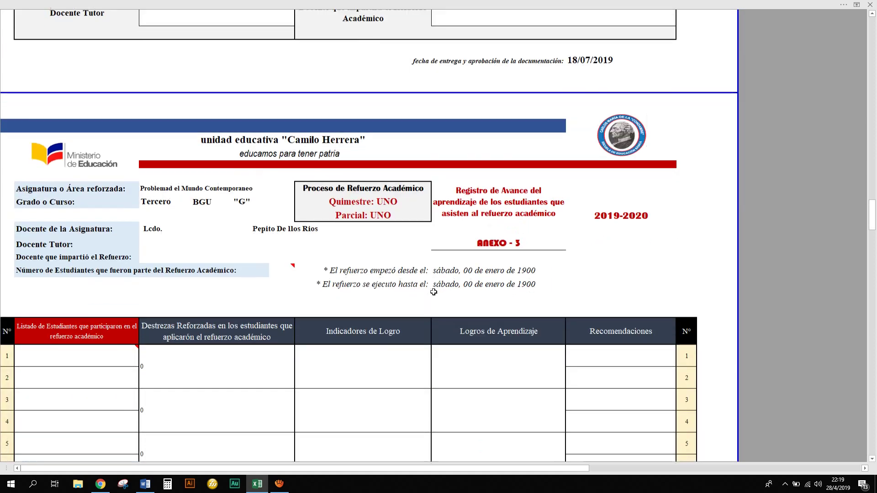
scroll(434, 291, "down", 5)
scroll(434, 292, "down", 5)
scroll(434, 291, "down", 4)
scroll(434, 292, "down", 2)
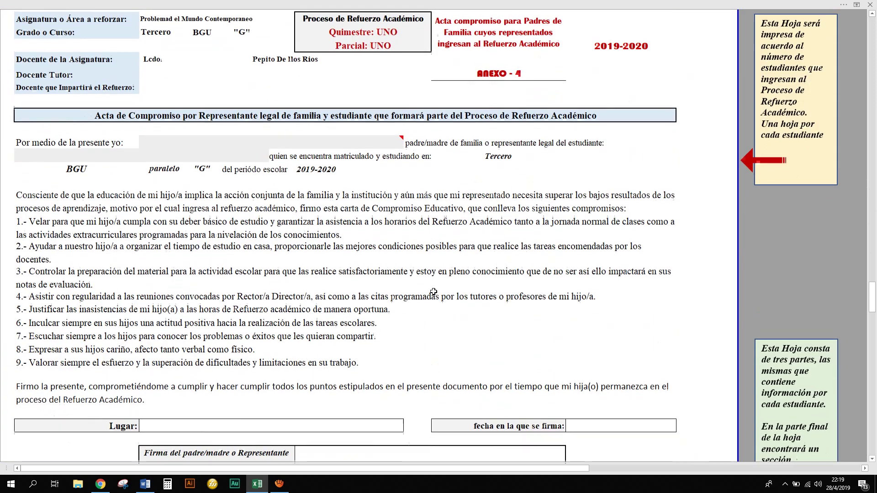
scroll(433, 292, "down", 2)
scroll(434, 292, "down", 5)
scroll(434, 291, "down", 4)
scroll(434, 292, "down", 2)
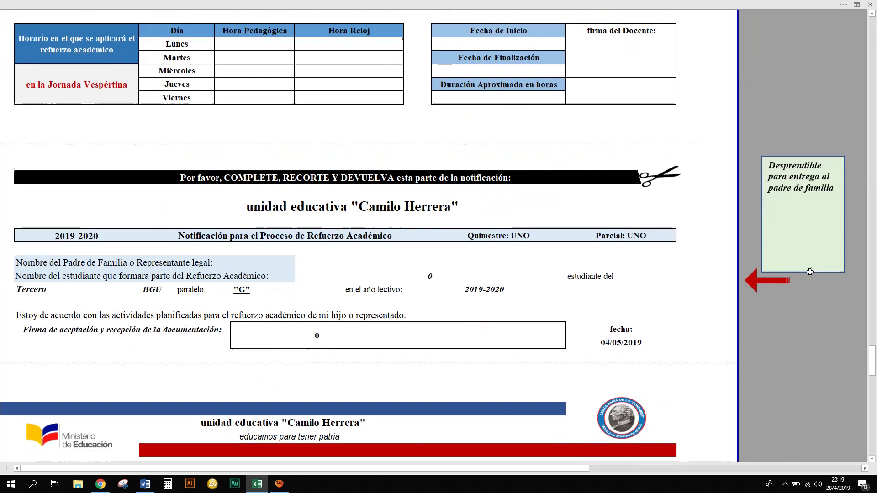
scroll(434, 292, "down", 1)
left_click_drag(872, 377, 875, 30)
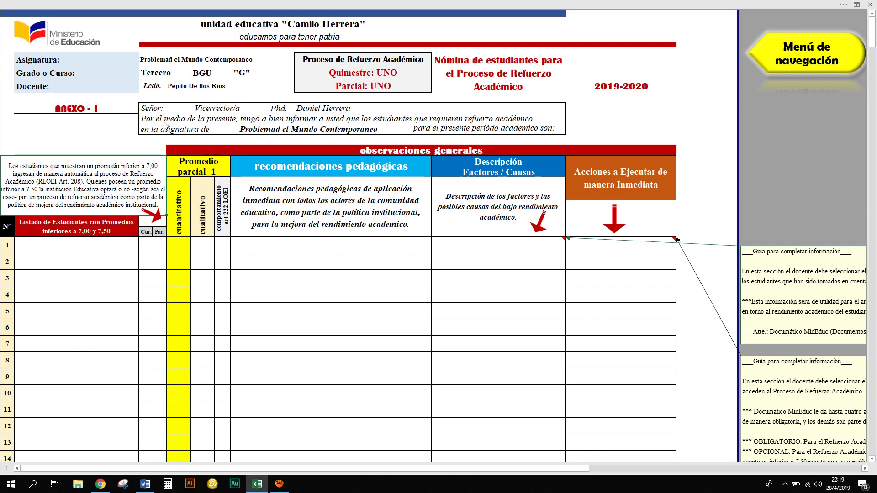
scroll(137, 302, "down", 3)
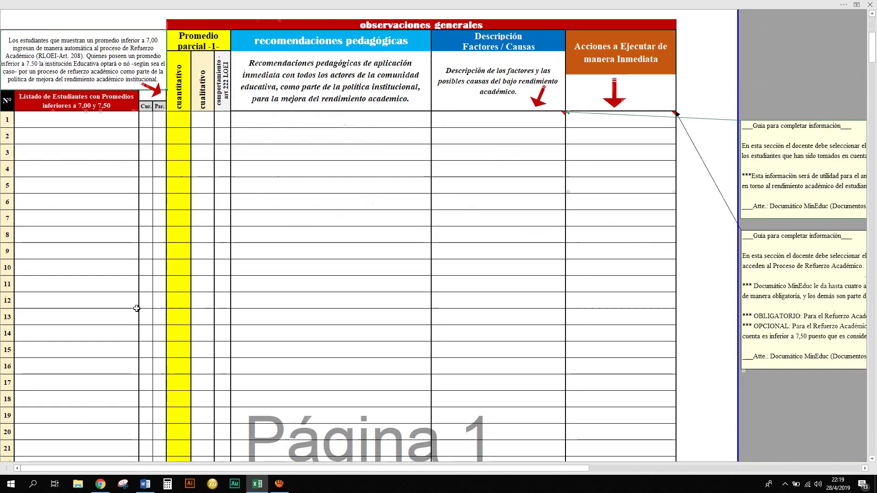
scroll(137, 307, "down", 10)
scroll(137, 307, "down", 10)
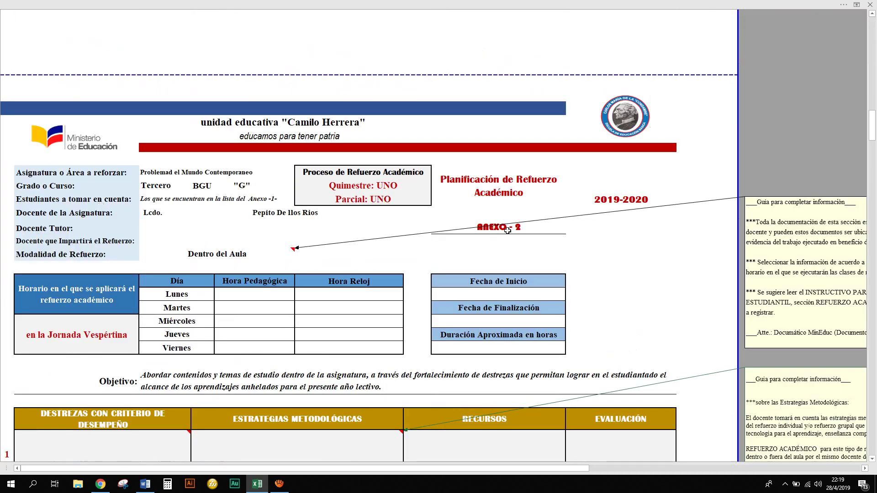
scroll(510, 231, "down", 3)
scroll(499, 293, "down", 10)
scroll(450, 307, "down", 2)
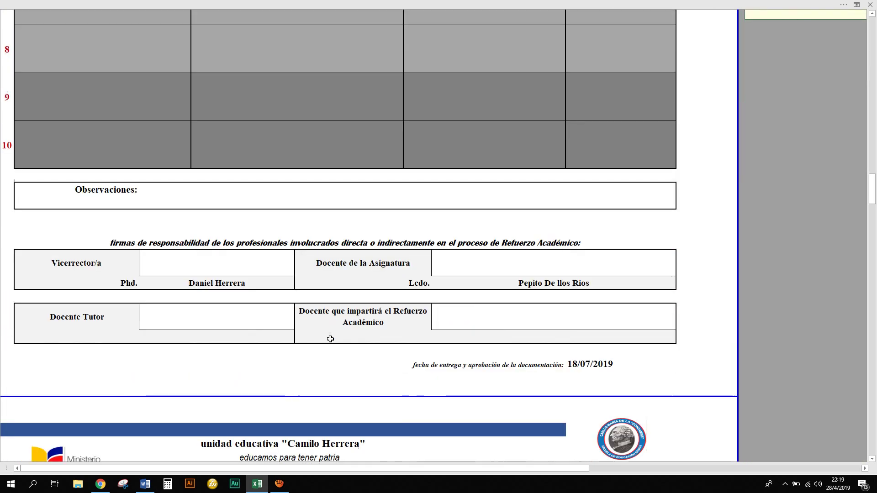
scroll(386, 336, "down", 3)
scroll(344, 339, "down", 3)
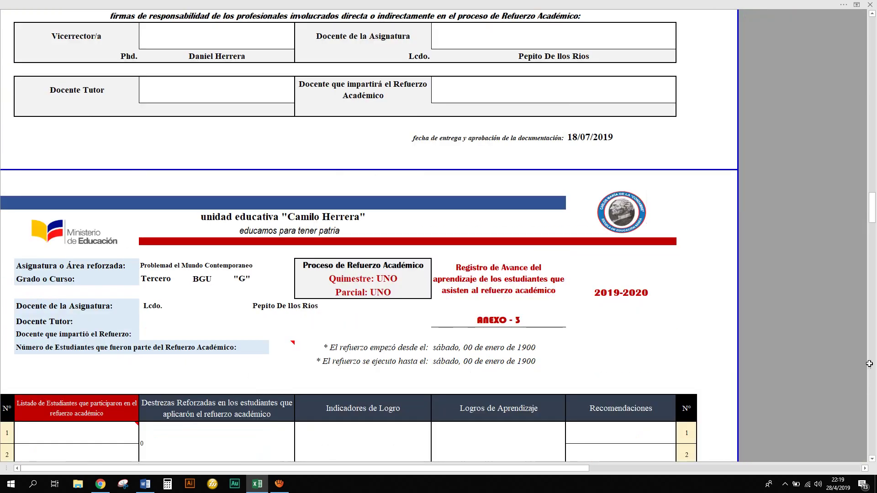
left_click_drag(873, 208, 873, 28)
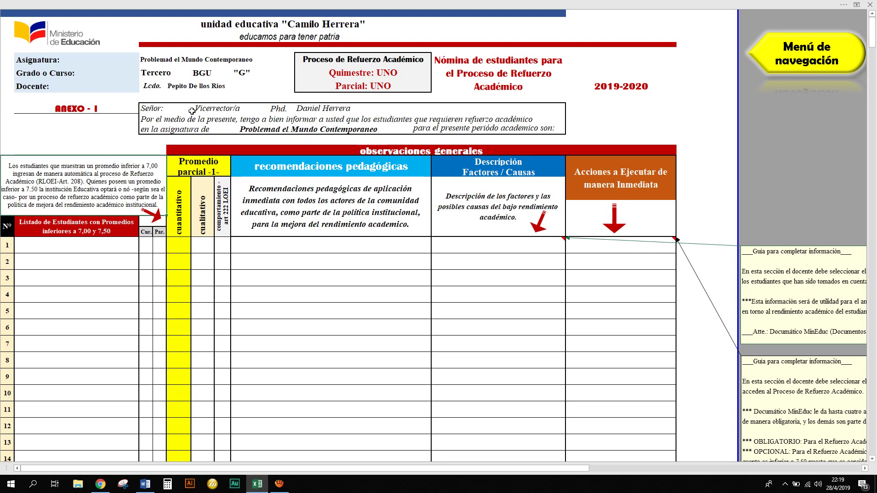
left_click(233, 113)
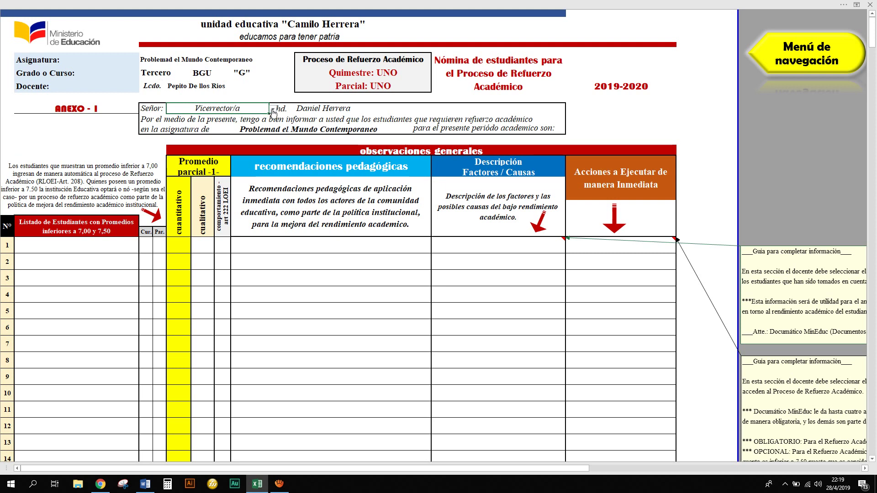
left_click(300, 112)
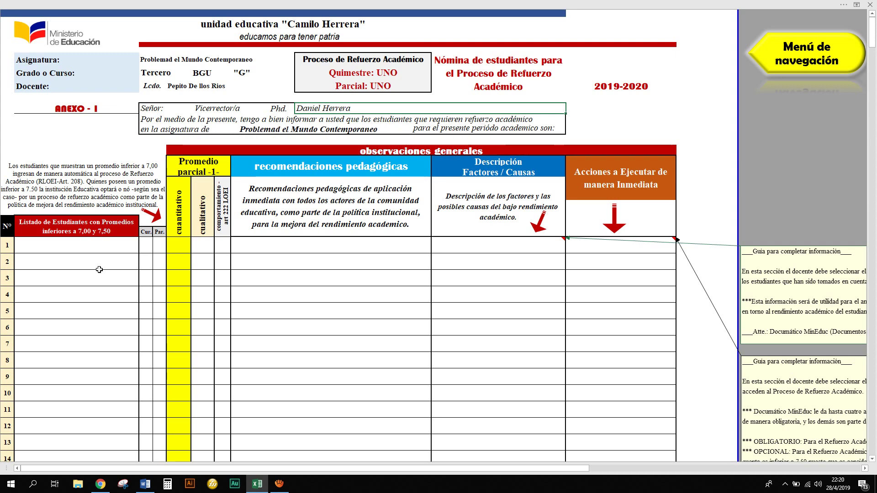
scroll(100, 269, "down", 1)
scroll(99, 270, "down", 2)
scroll(100, 270, "down", 2)
scroll(99, 269, "down", 1)
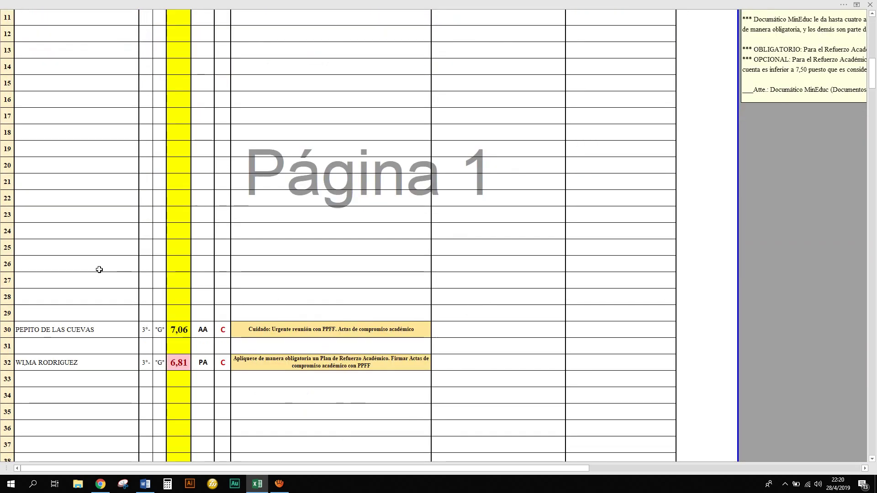
scroll(100, 269, "down", 3)
scroll(99, 269, "down", 2)
scroll(98, 270, "up", 2)
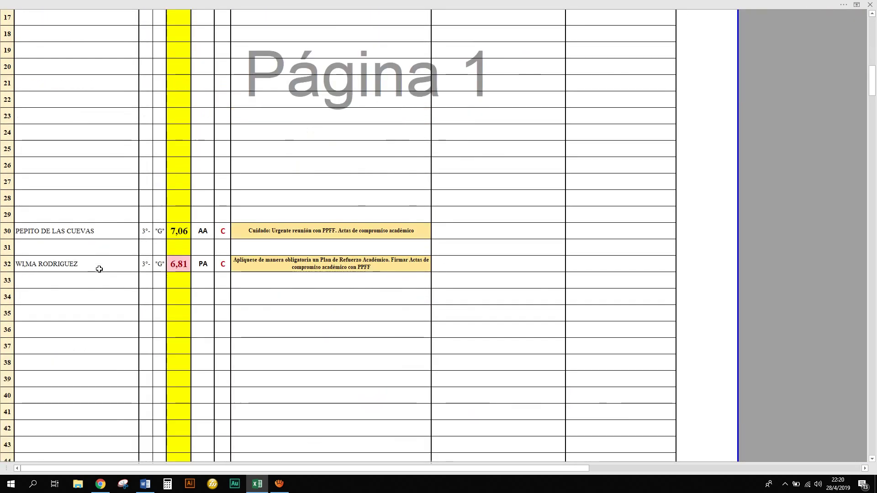
scroll(96, 263, "down", 1)
scroll(96, 263, "up", 3)
scroll(98, 248, "up", 2)
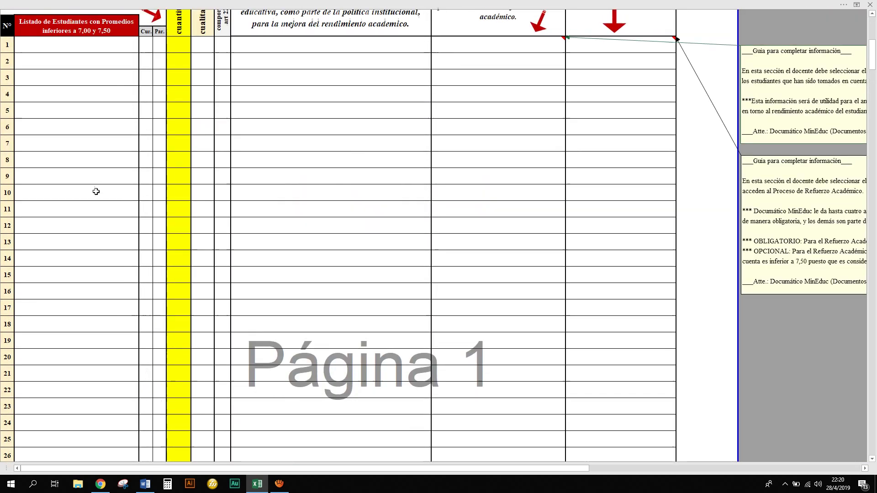
scroll(98, 190, "up", 2)
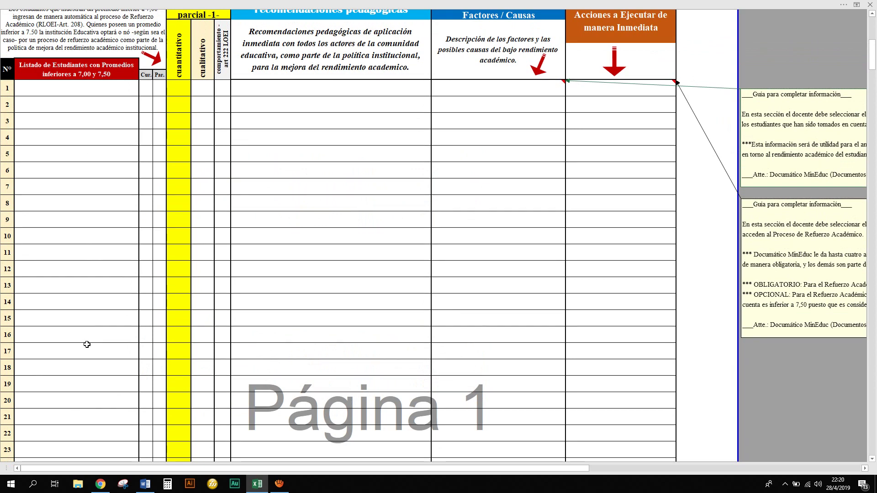
scroll(95, 336, "down", 3)
scroll(95, 336, "down", 2)
left_click(98, 232)
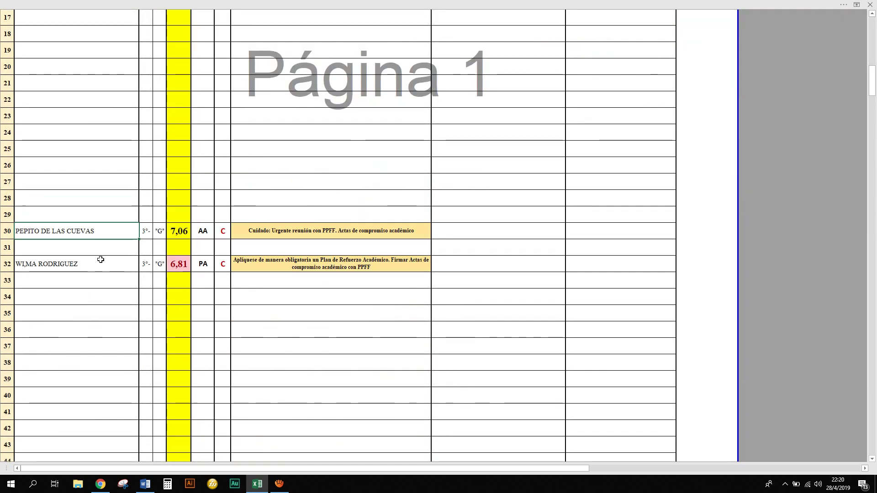
left_click(99, 263)
left_click(105, 234)
left_click(112, 262)
left_click(114, 231)
left_click(112, 264)
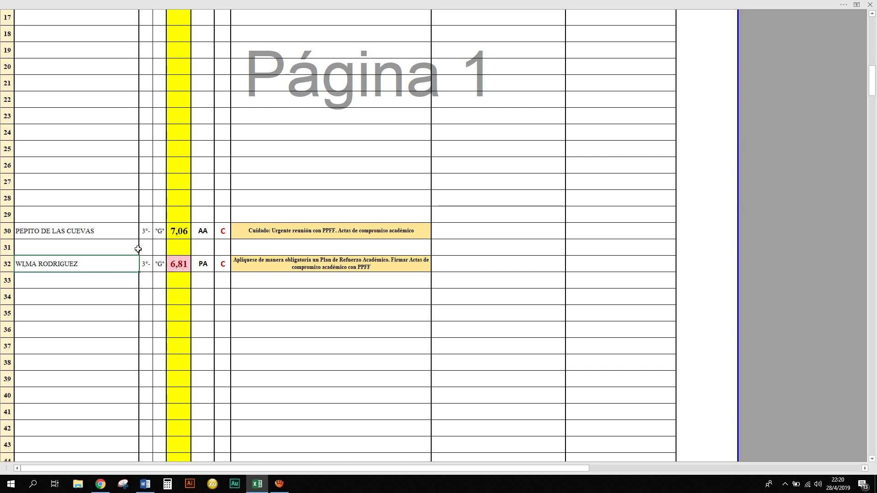
left_click(98, 234)
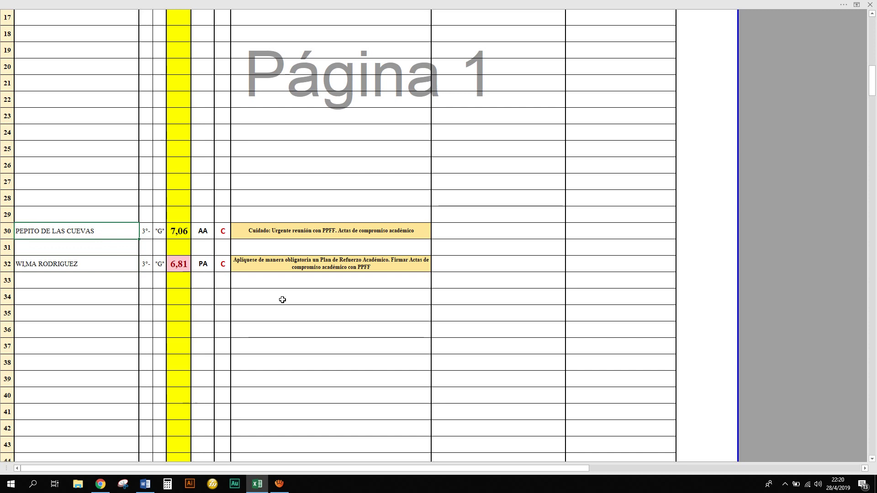
left_click(186, 267)
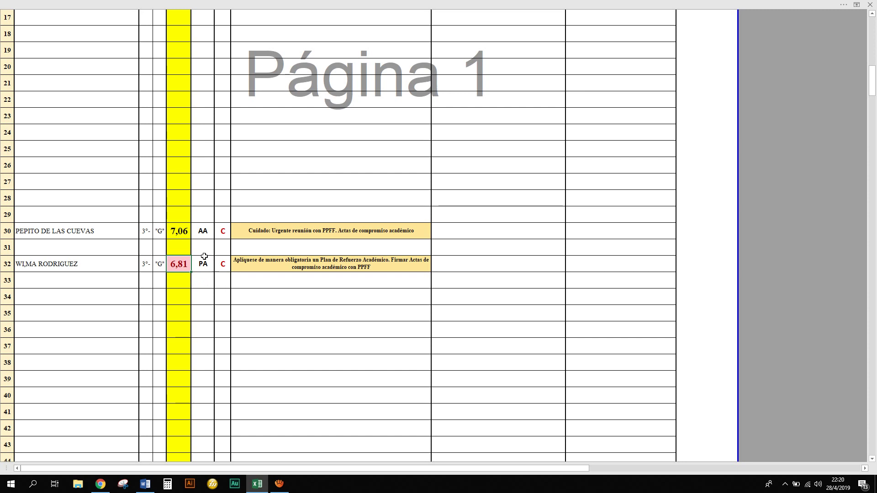
left_click(186, 233)
scroll(216, 269, "up", 8)
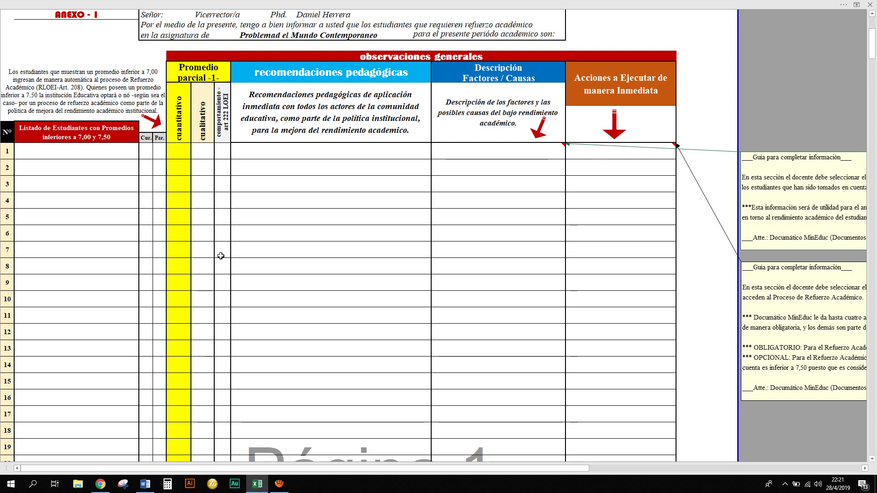
scroll(221, 256, "down", 4)
scroll(222, 256, "down", 3)
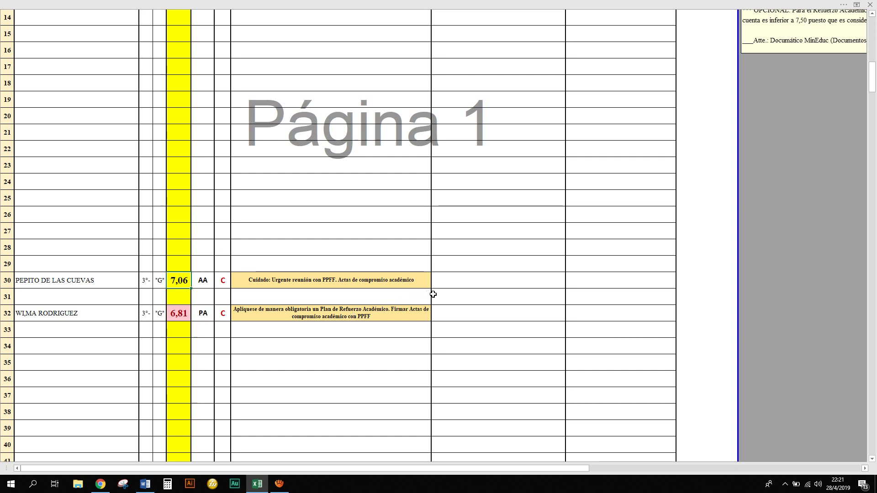
scroll(435, 295, "up", 5)
scroll(435, 296, "down", 2)
scroll(434, 295, "down", 3)
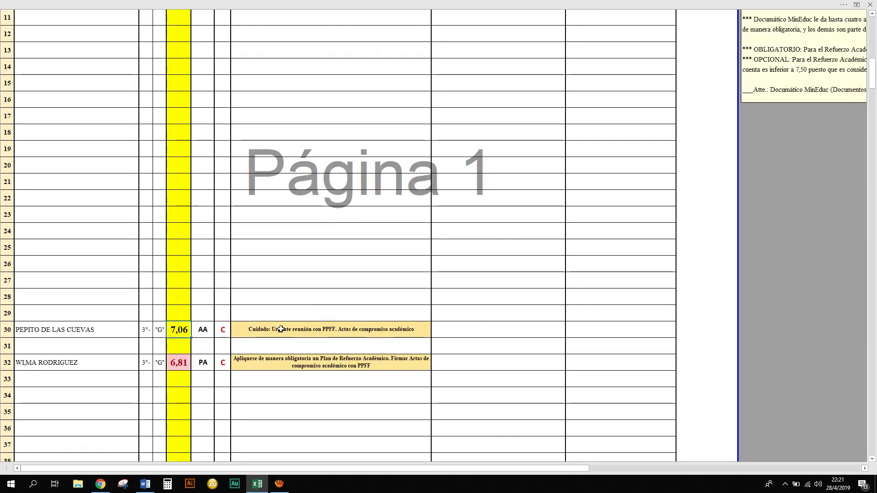
left_click(281, 329)
left_click(366, 363)
left_click(323, 330)
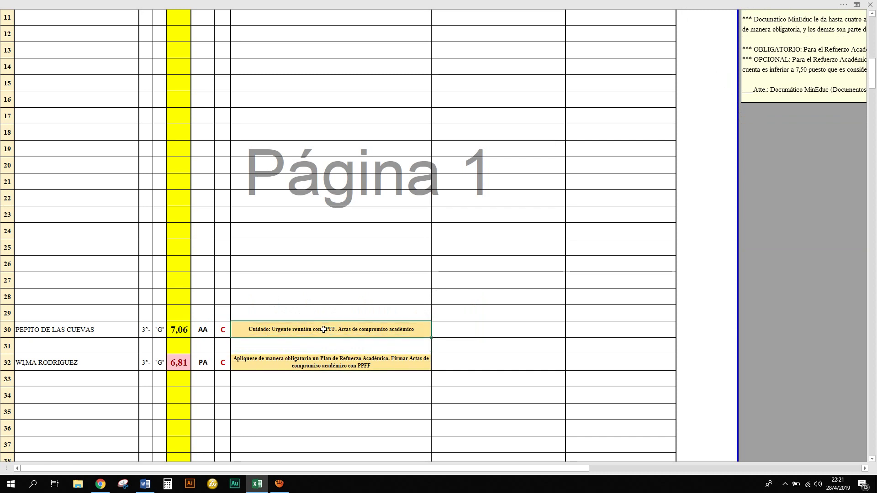
scroll(324, 329, "up", 5)
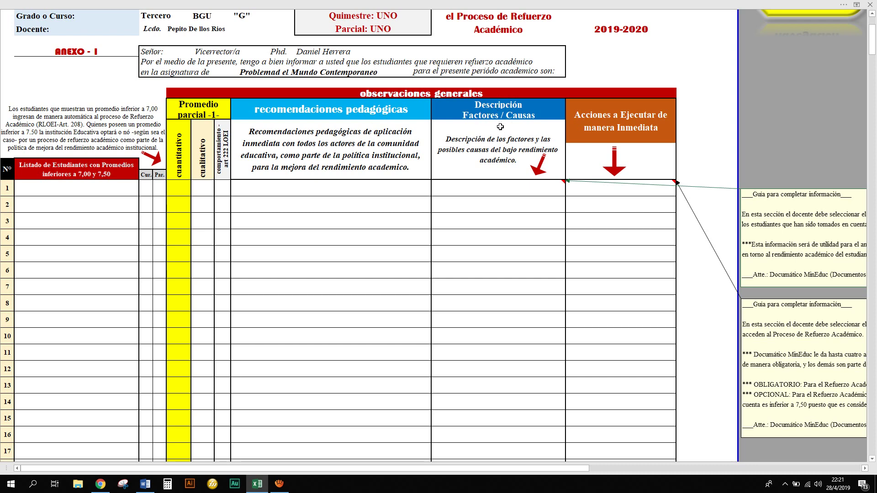
scroll(464, 222, "down", 2)
scroll(464, 222, "down", 4)
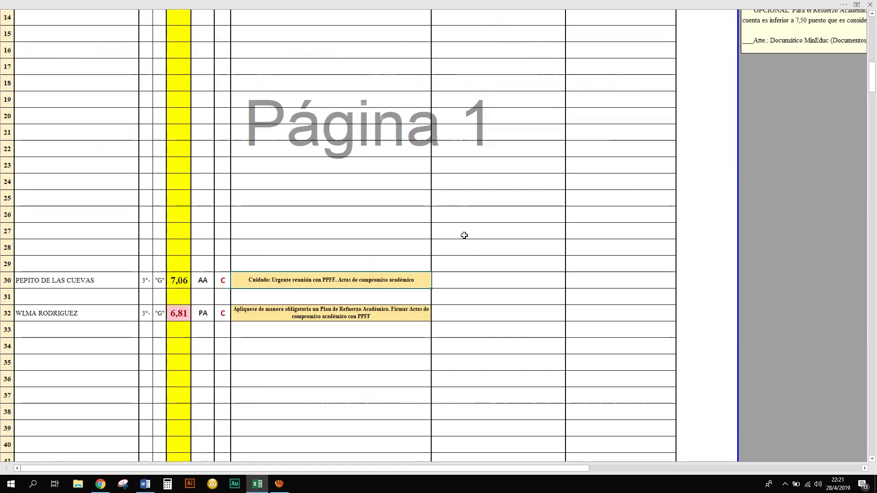
Step: Set causes: 'Inasistencia continua a Clases' for row 30, 'Incumplimiento constante de tareas y bajo rendimiento en evaluaciones' for row 32
left_click(537, 285)
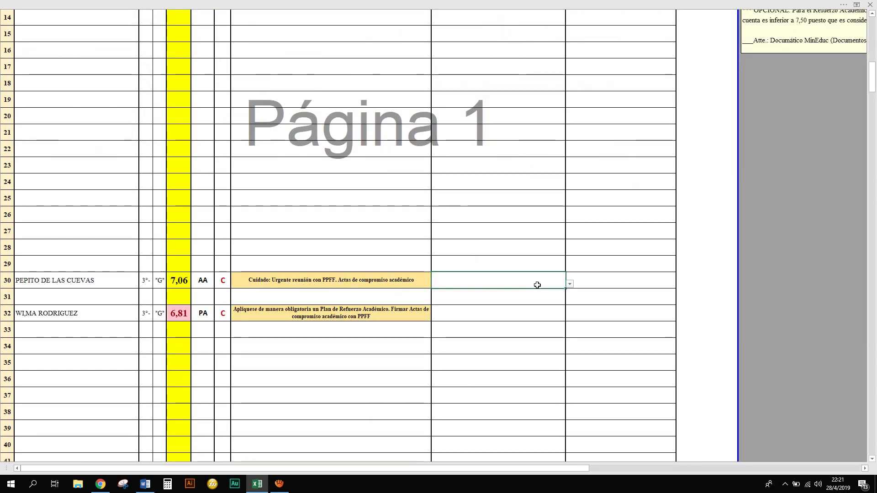
left_click(569, 284)
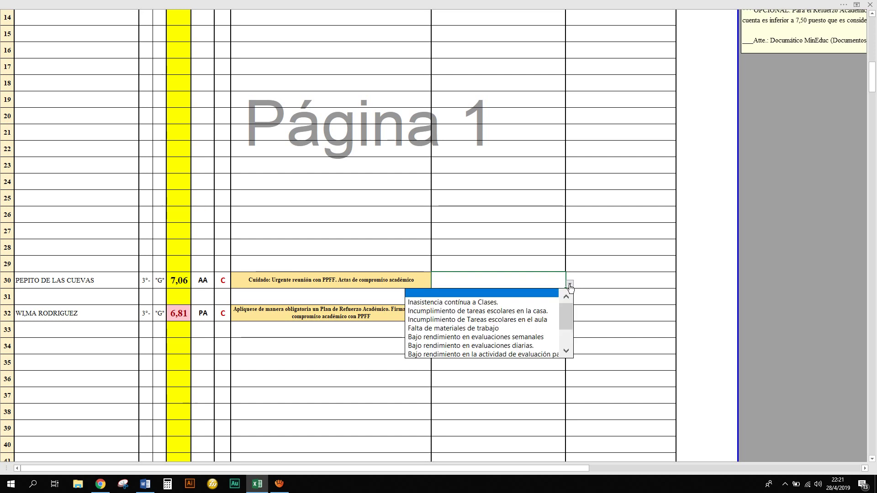
left_click(481, 302)
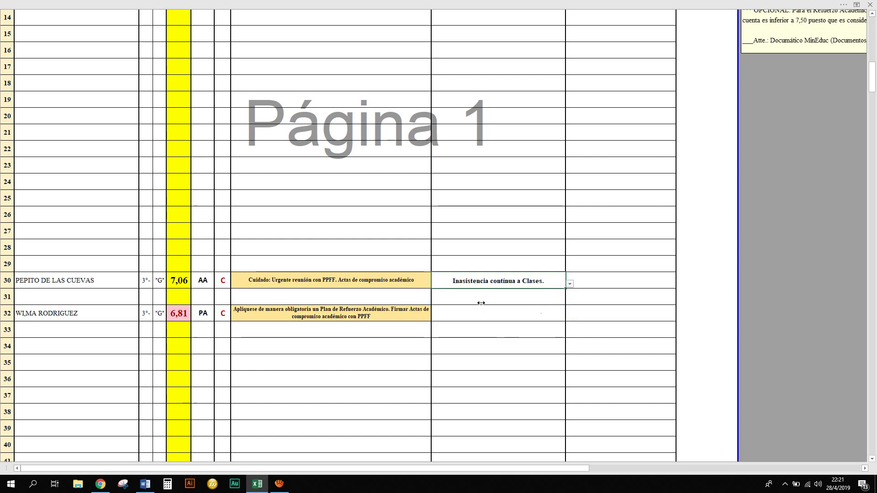
left_click(536, 317)
left_click(570, 317)
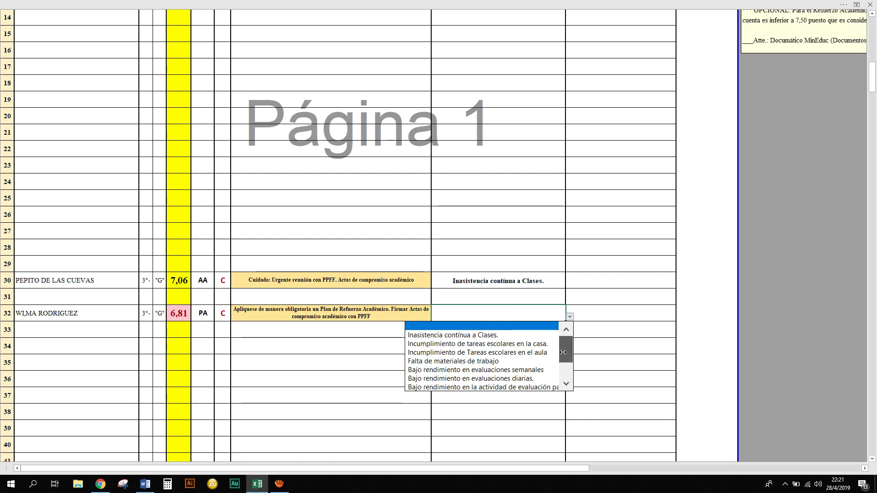
mouse_move(566, 349)
left_mouse_down()
mouse_move(562, 374)
mouse_move(564, 342)
left_mouse_up()
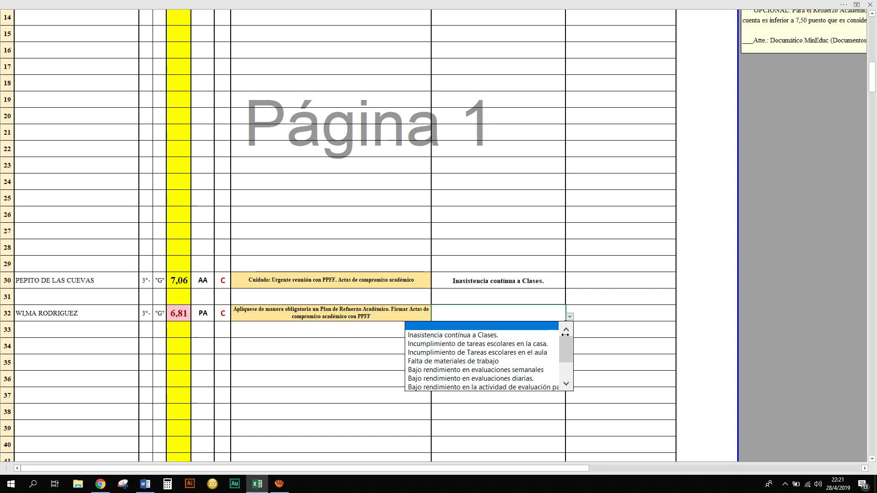
scroll(566, 342, "down", 2)
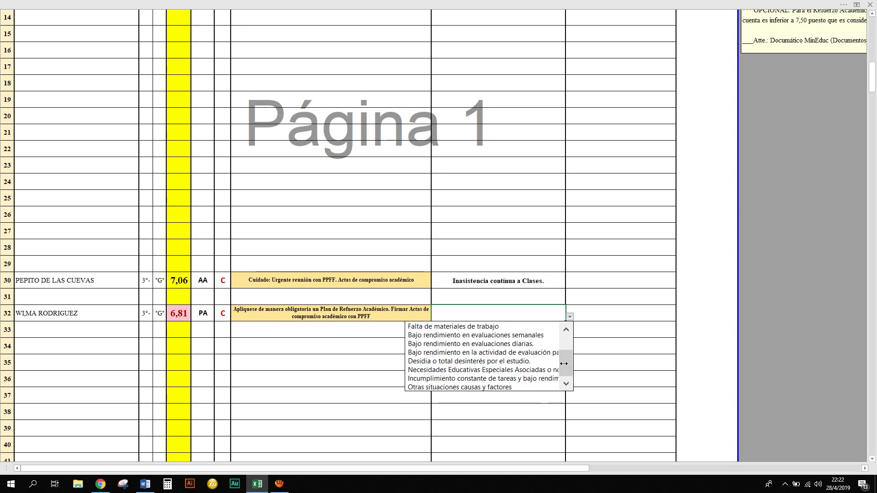
left_click(518, 379)
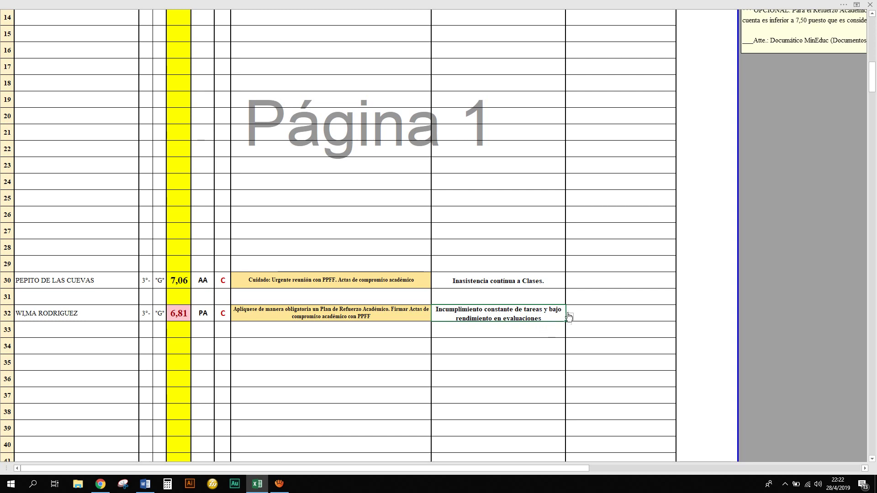
scroll(560, 326, "up", 5)
scroll(560, 326, "down", 5)
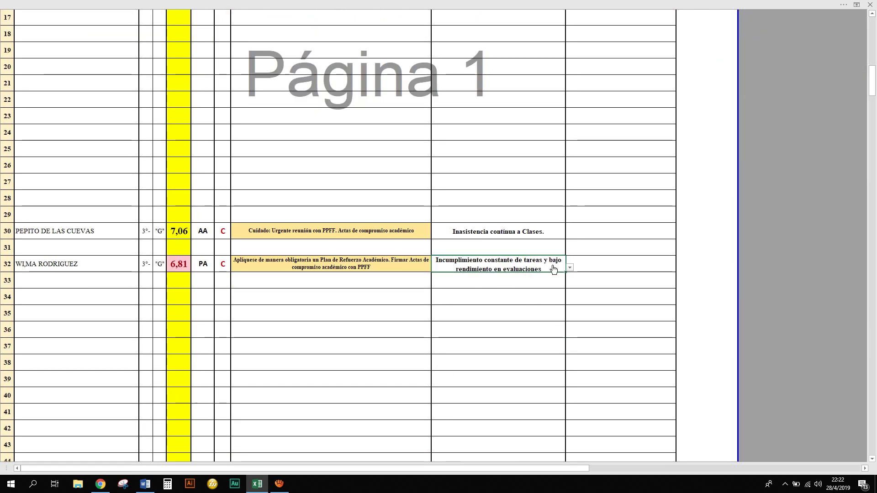
scroll(554, 269, "up", 5)
scroll(580, 201, "up", 2)
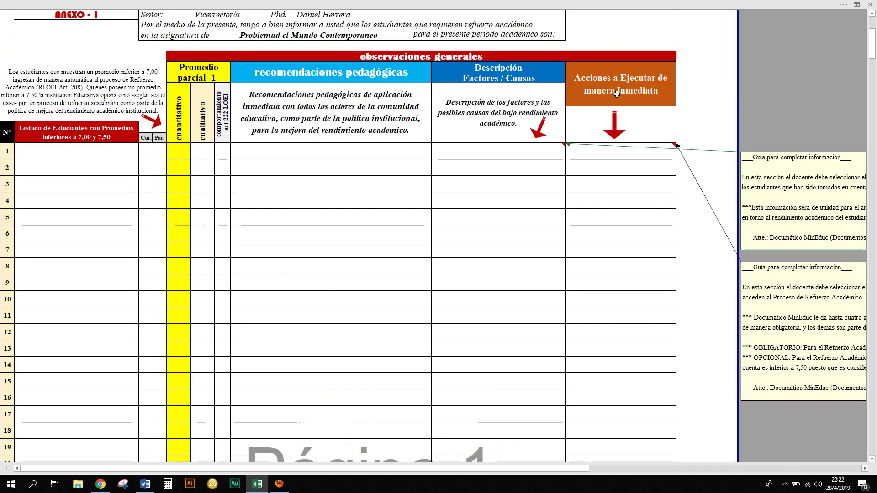
Step: Bring up the immediate-action options for row 32
left_click(609, 194)
scroll(608, 201, "down", 5)
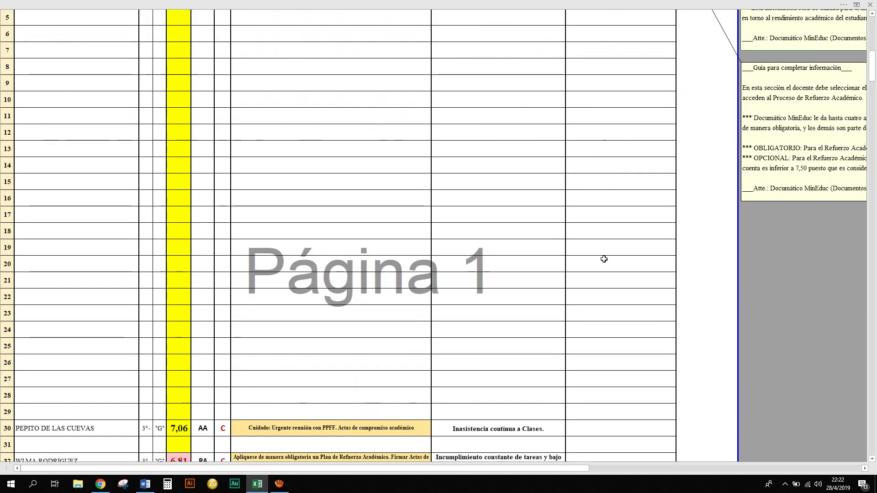
scroll(601, 260, "down", 4)
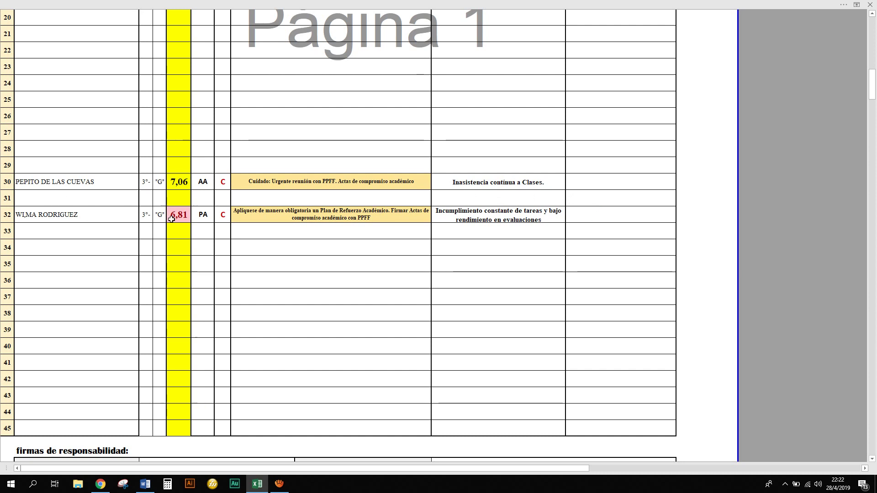
left_click(595, 219)
left_click(680, 219)
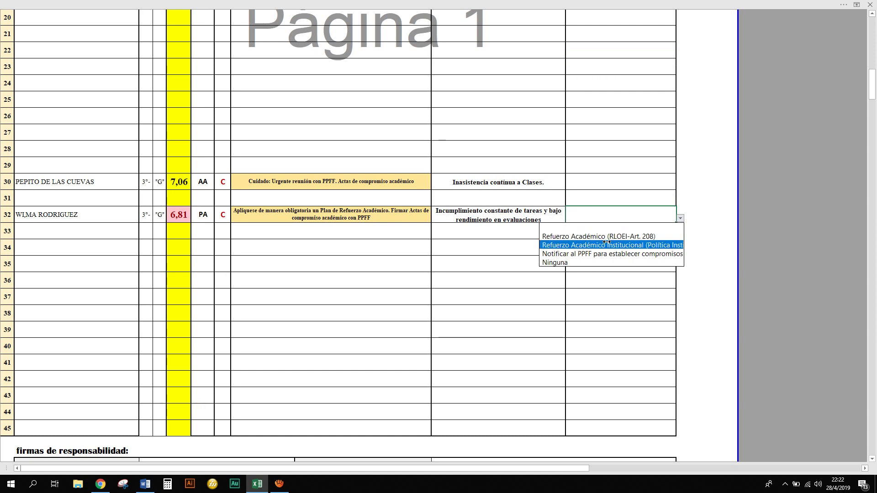
Step: Set immediate actions: Refuerzo Académico (RLOEI-Art. 208) for row 32 and Ninguna for row 30
left_click(658, 236)
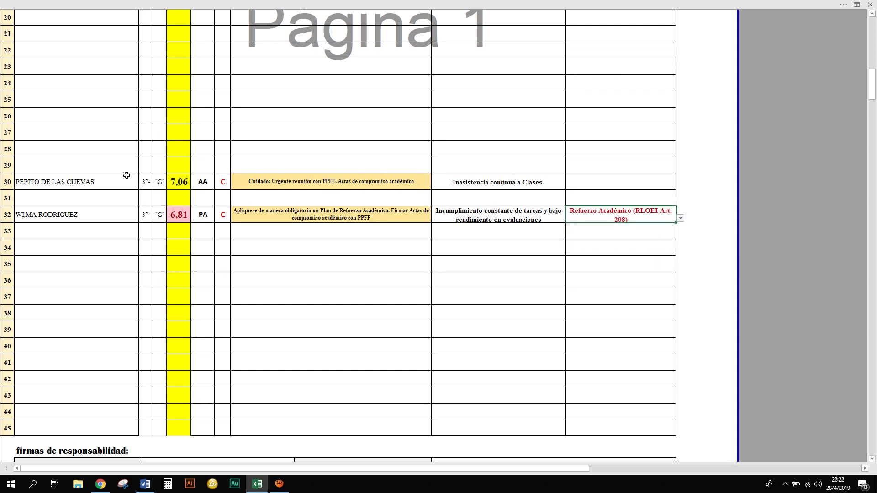
left_click(594, 185)
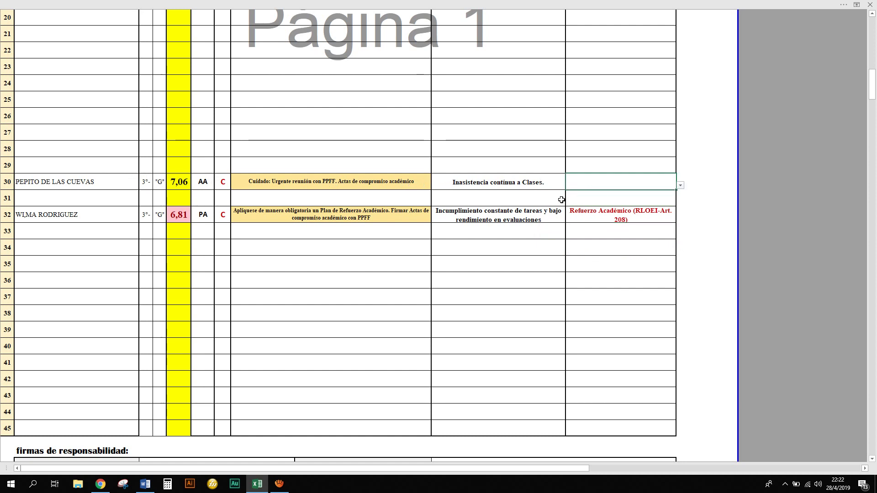
left_click(681, 187)
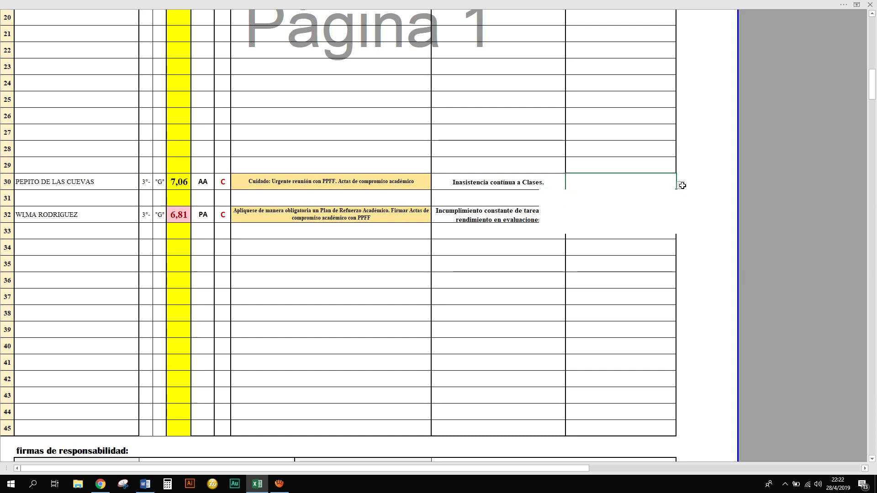
left_click(661, 213)
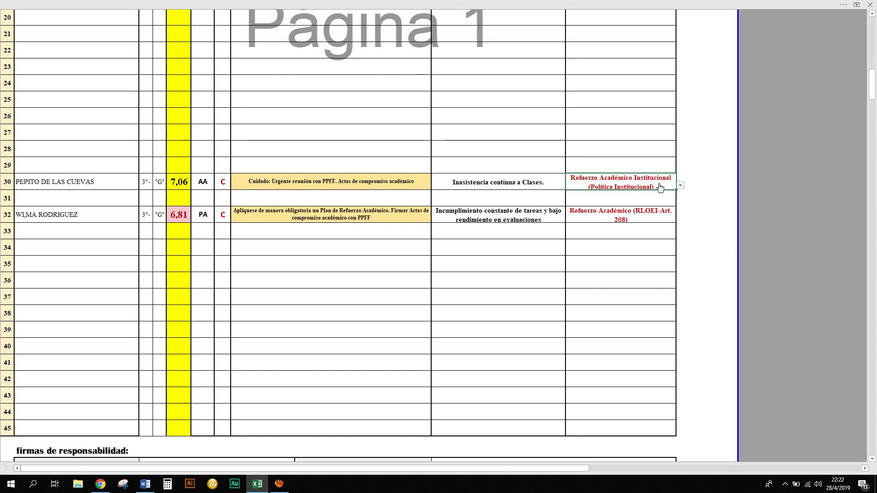
left_click(680, 185)
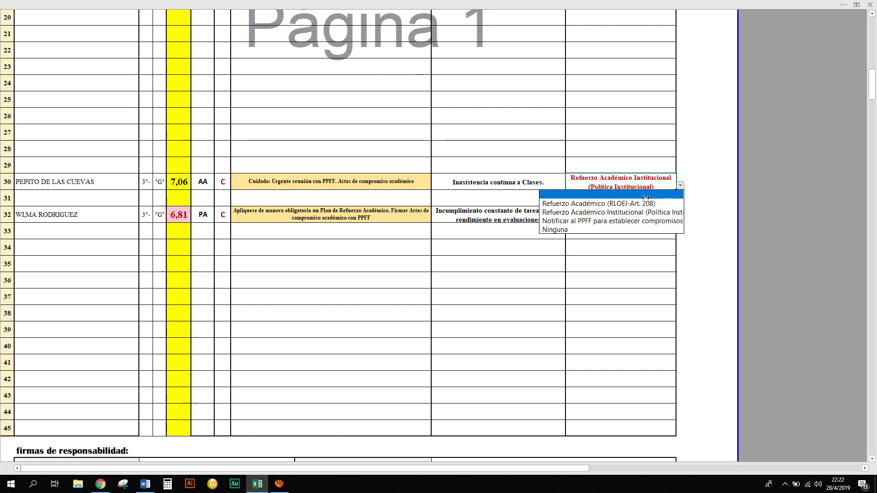
left_click(632, 220)
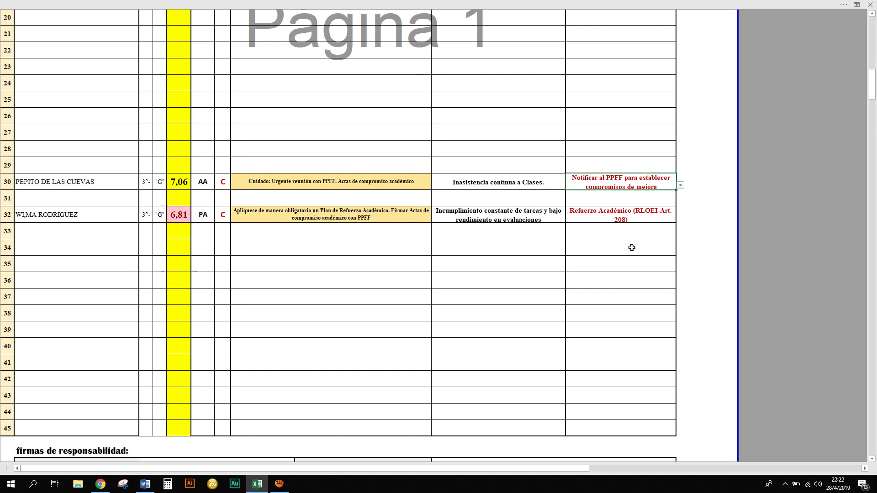
left_click(680, 186)
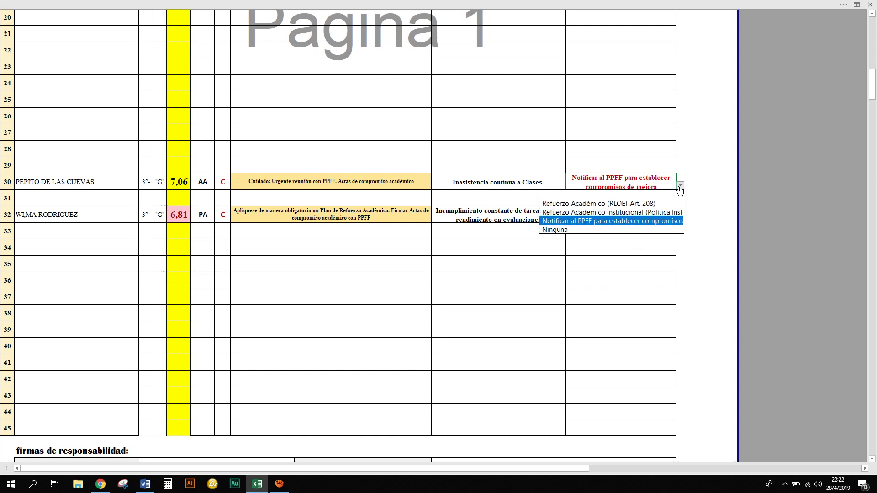
left_click(568, 230)
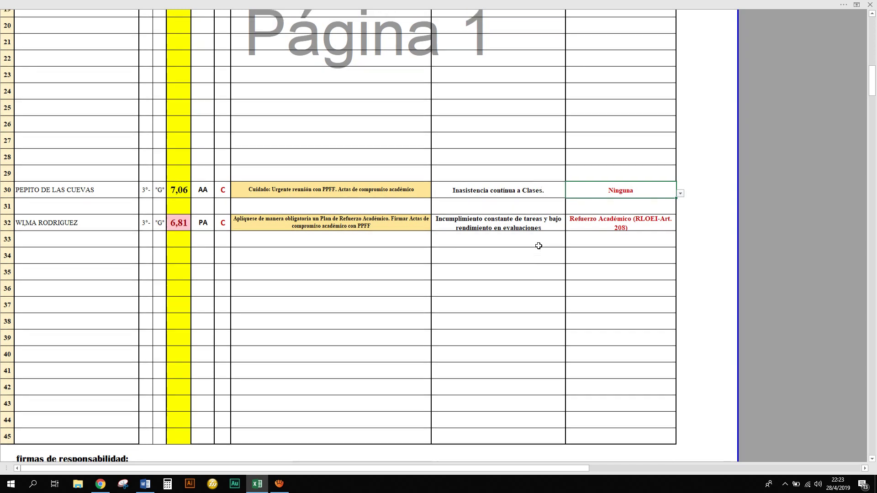
Step: Scroll down past the signature block until the Anexo 2 Planificación de Refuerzo Académico form is visible
scroll(537, 245, "up", 5)
scroll(537, 245, "up", 3)
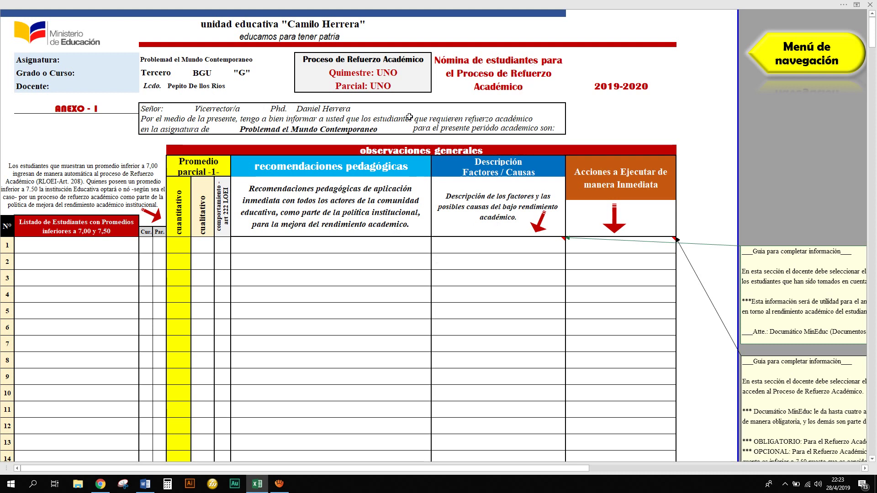
scroll(263, 192, "down", 2)
scroll(263, 192, "down", 3)
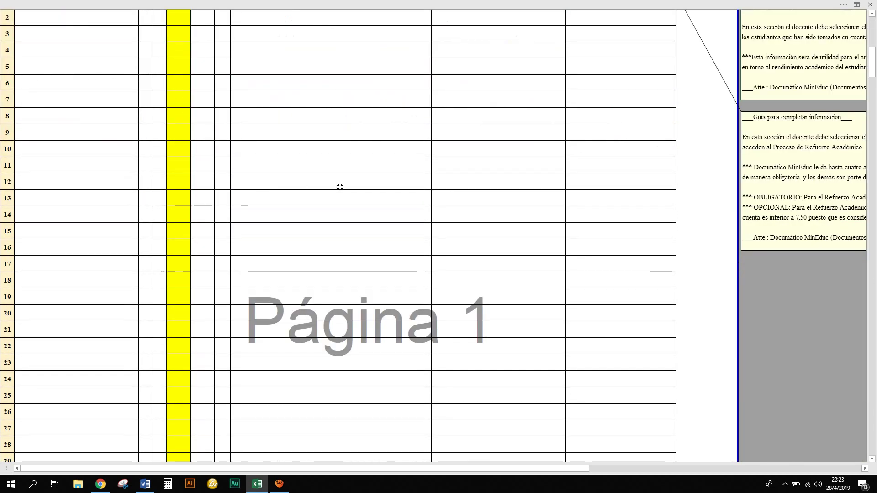
scroll(410, 186, "down", 5)
scroll(410, 187, "down", 4)
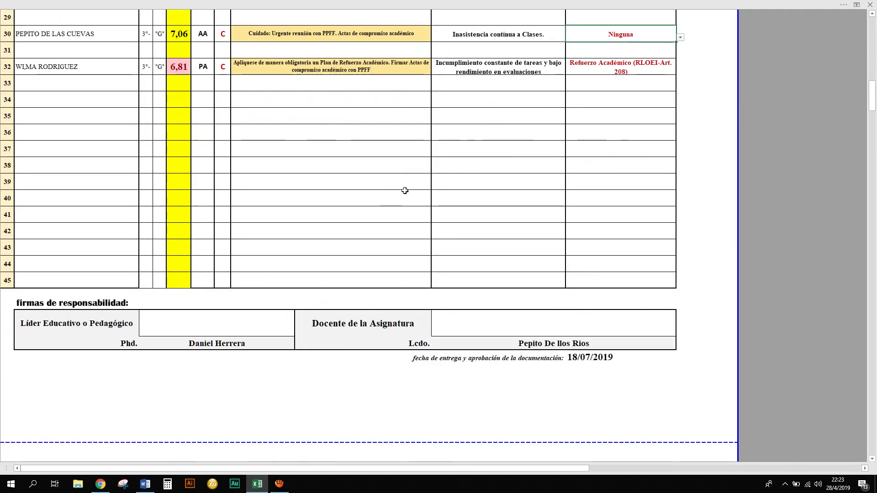
scroll(410, 187, "down", 2)
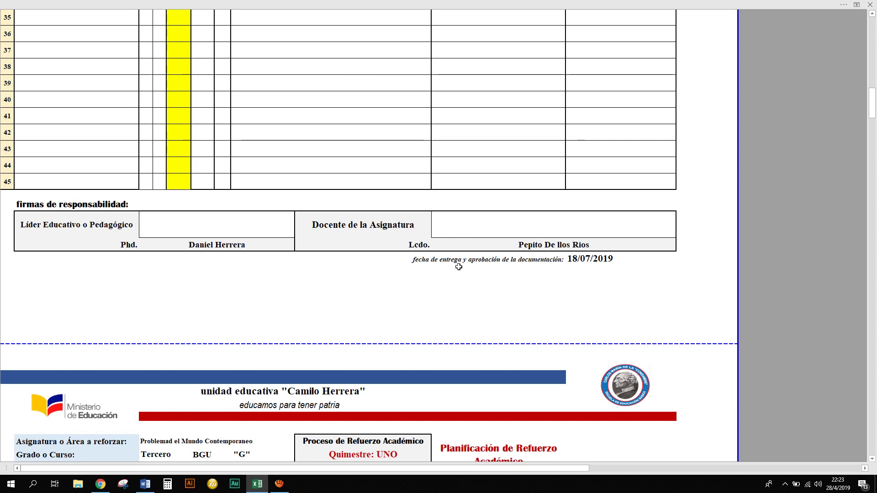
scroll(391, 269, "down", 5)
scroll(393, 270, "down", 2)
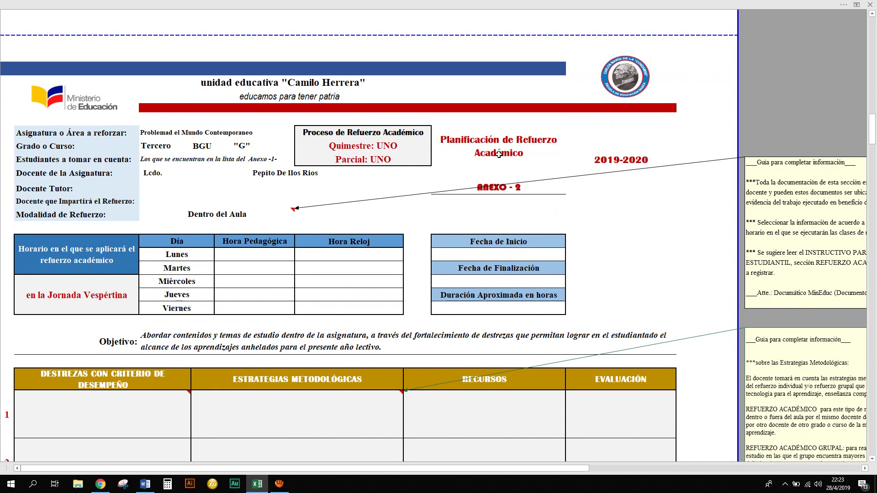
scroll(265, 270, "down", 2)
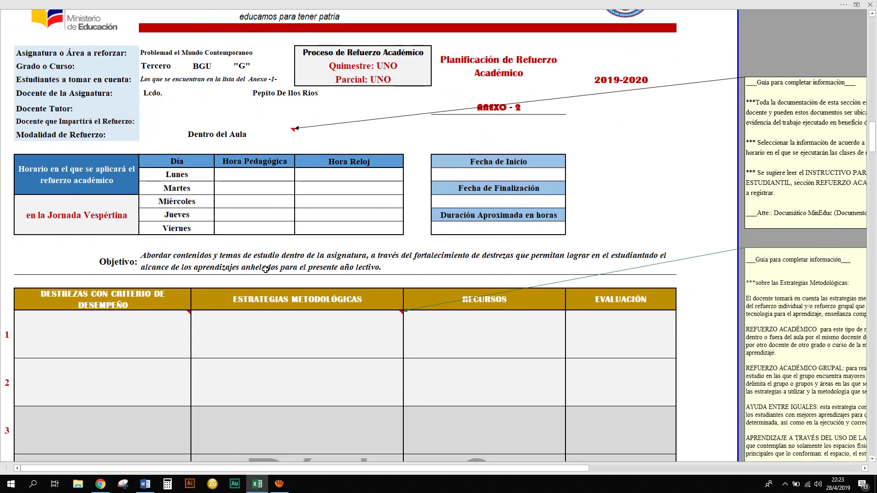
Step: Enter 'YO SOY EL TUTOR' as Docente Tutor and the reinforcement teacher's name in Docente que Impartirá
left_click(233, 137)
left_click(211, 111)
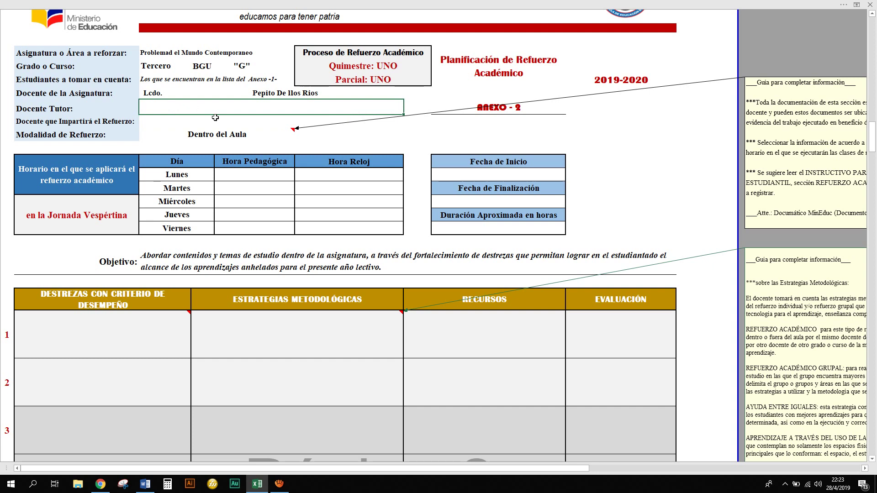
type("YO SO")
type("Y EL TUTOR")
left_click(215, 118)
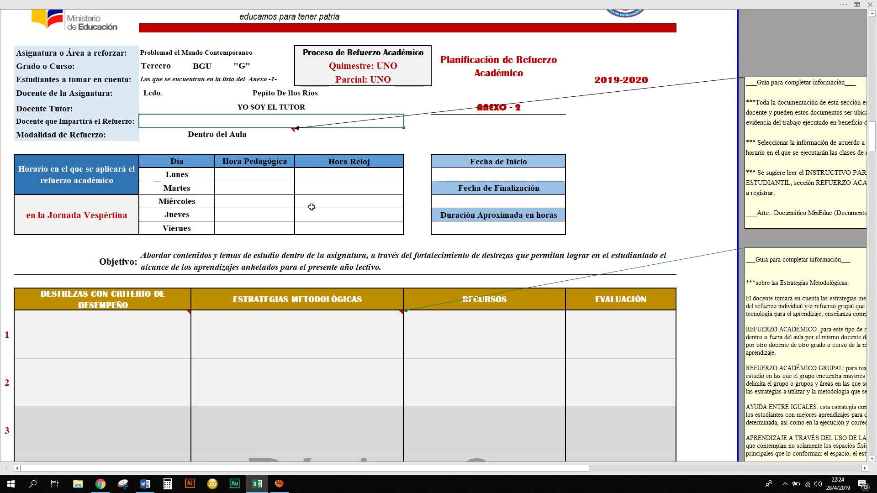
type("PEPITO D")
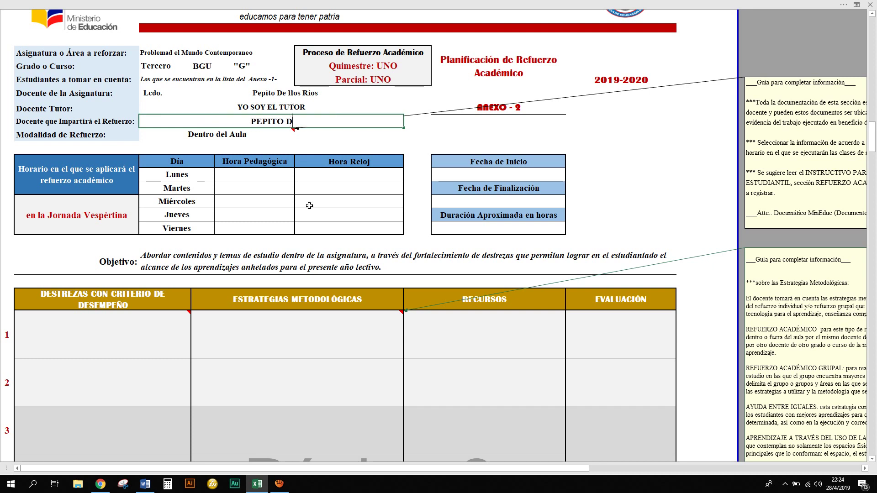
type("E LOS RIOS")
key("Return")
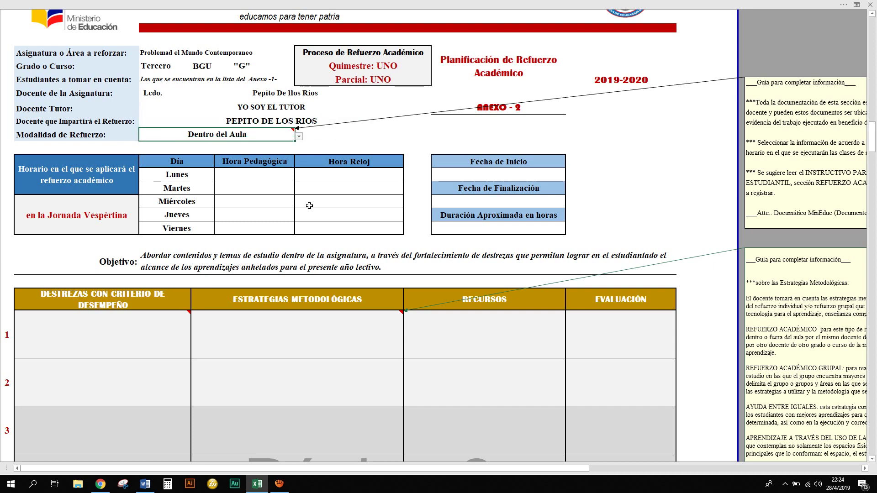
Step: Try Extra Clase in the Modalidad de Refuerzo dropdown, then set it back to Dentro del Aula
left_click(298, 137)
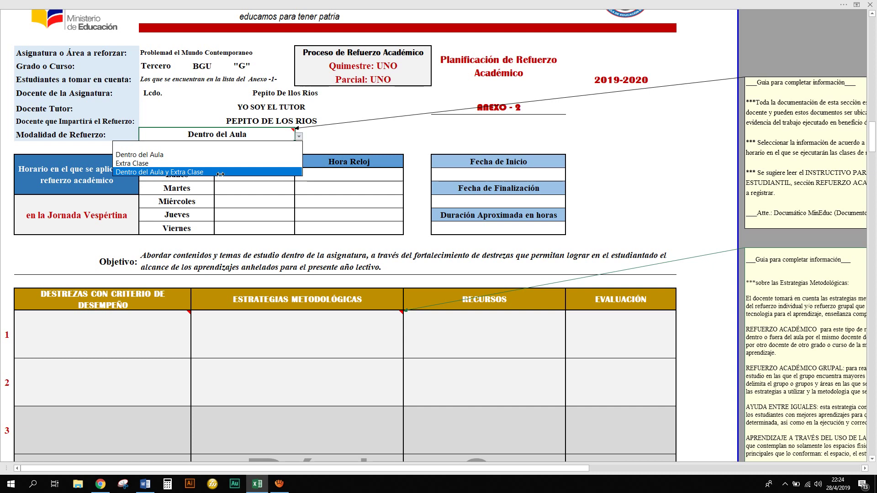
left_click(185, 163)
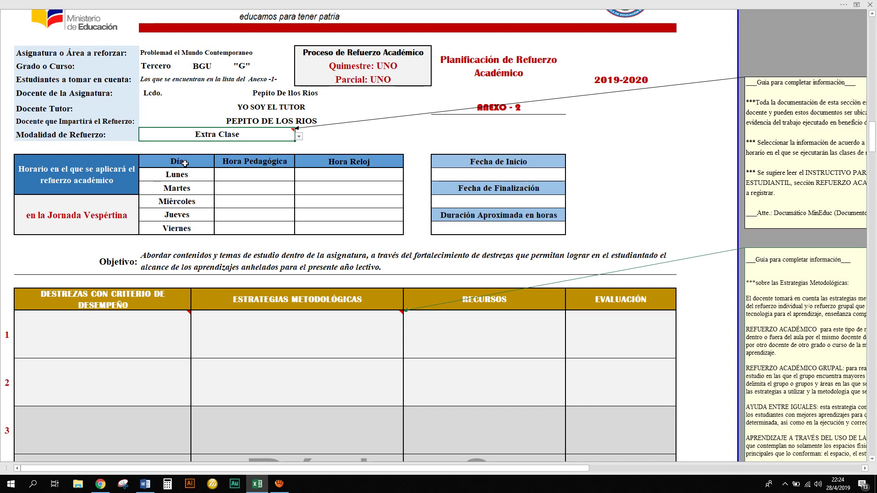
left_click(299, 137)
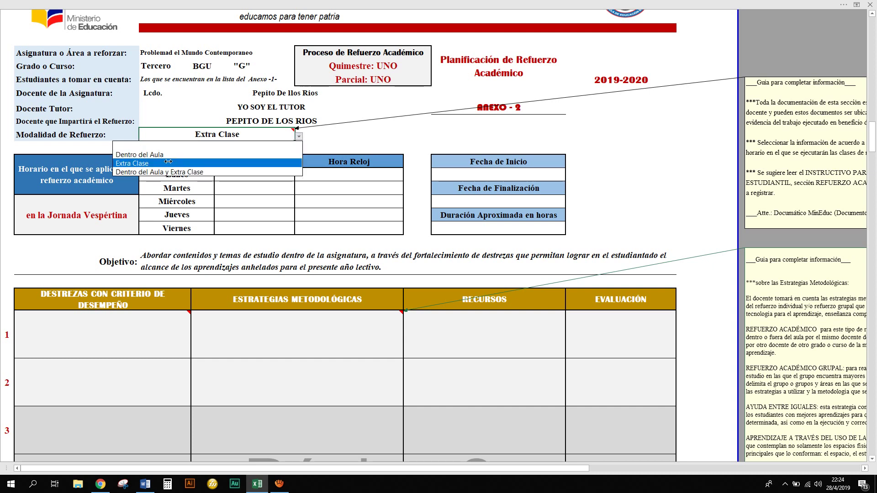
left_click(184, 156)
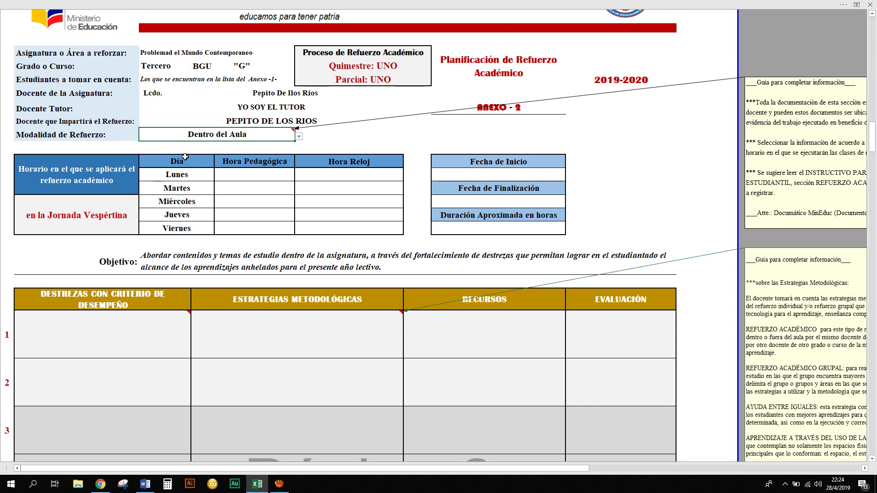
left_click(274, 177)
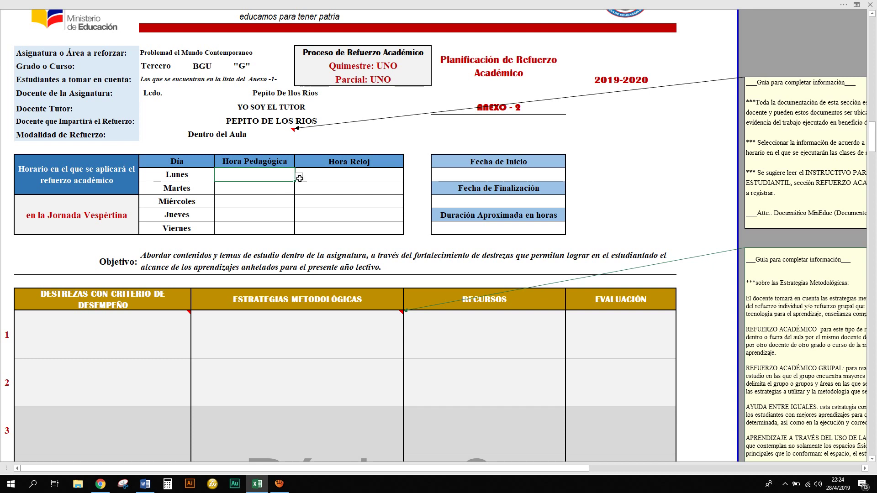
Step: Schedule Lunes at 2° hora (Hora Pedagógica) and Jueves at 12:00 - 13:00 (Hora Reloj)
left_click(299, 177)
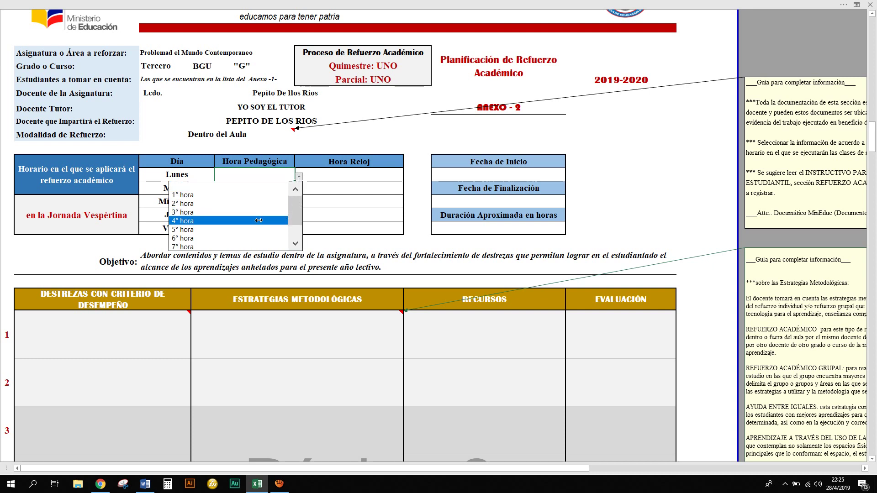
left_click(215, 203)
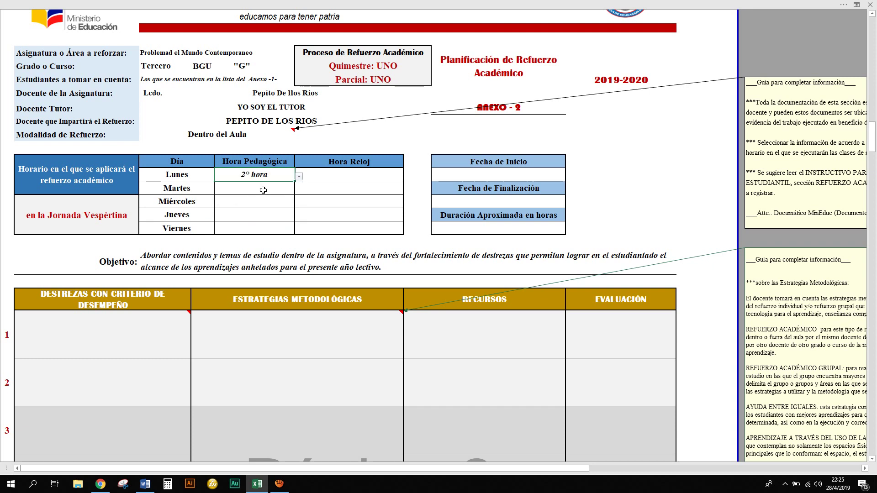
left_click(273, 215)
left_click(299, 218)
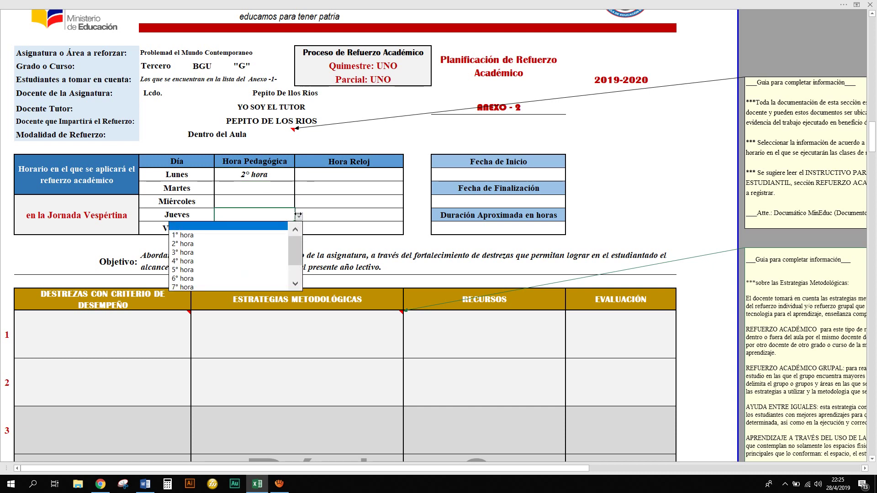
left_click(282, 216)
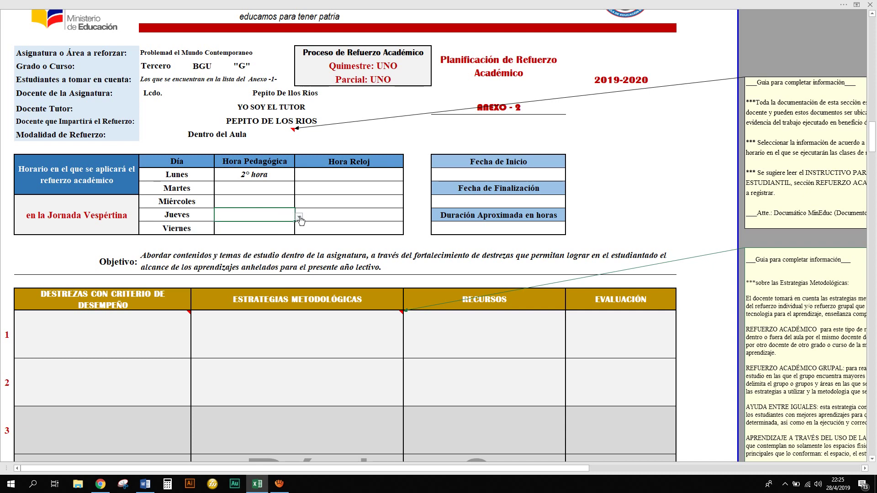
left_click(336, 215)
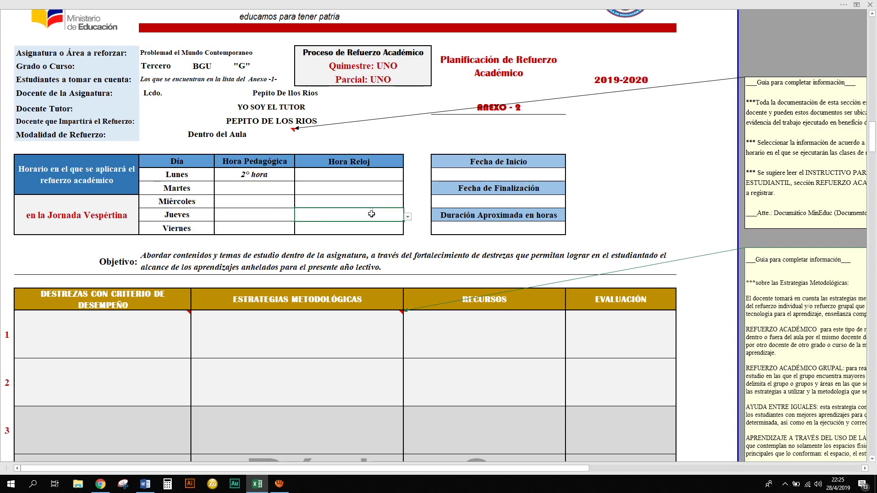
left_click(407, 217)
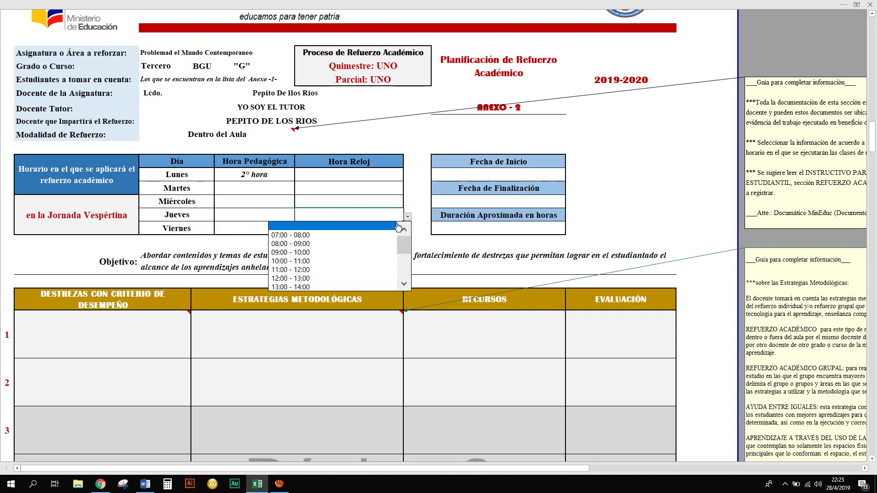
left_click(325, 278)
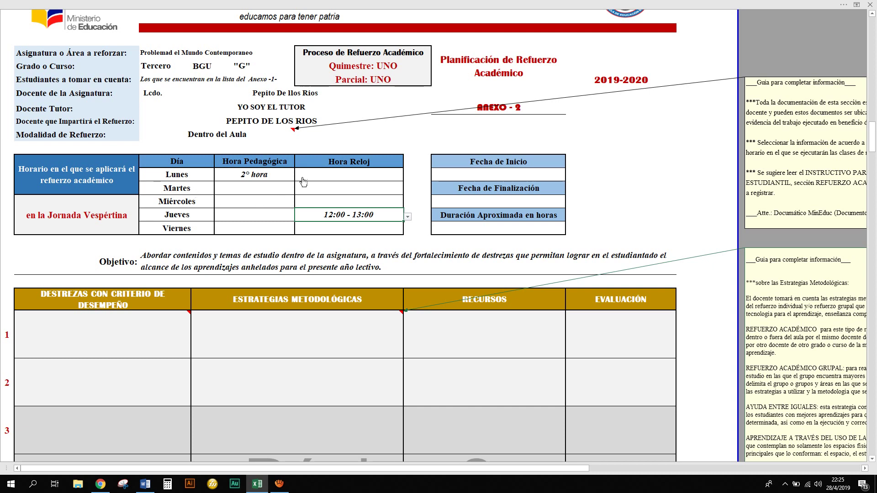
left_click(471, 177)
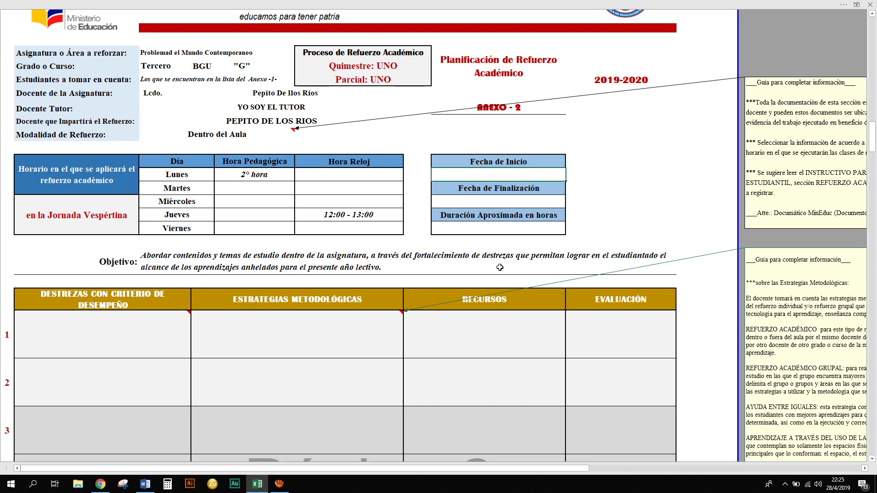
Step: Enter Fecha de Inicio 03 junio 2010 and Fecha de Finalización 02 julio 2019, correcting the first attempts
type("01-JUN")
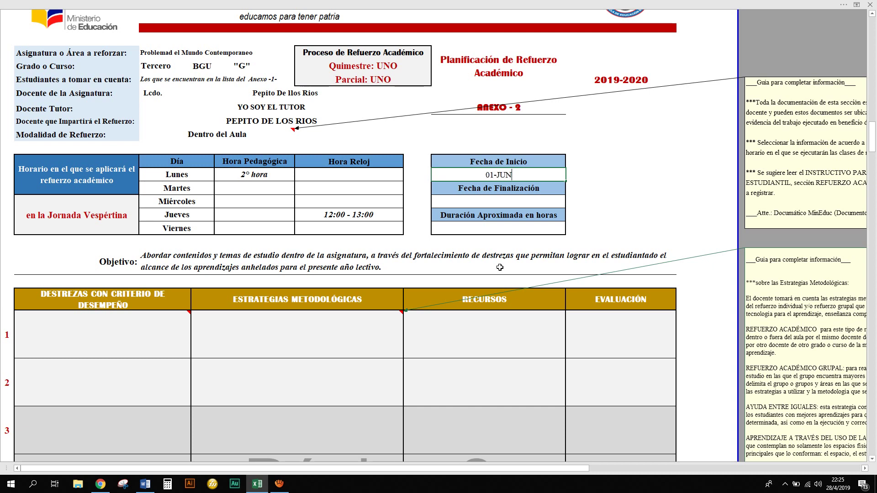
type("IO-19")
key("Return")
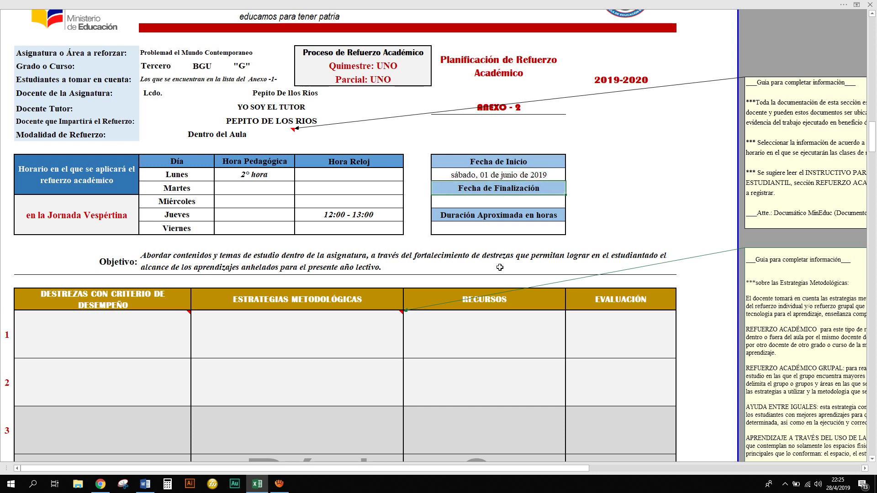
key("Up")
key("Up")
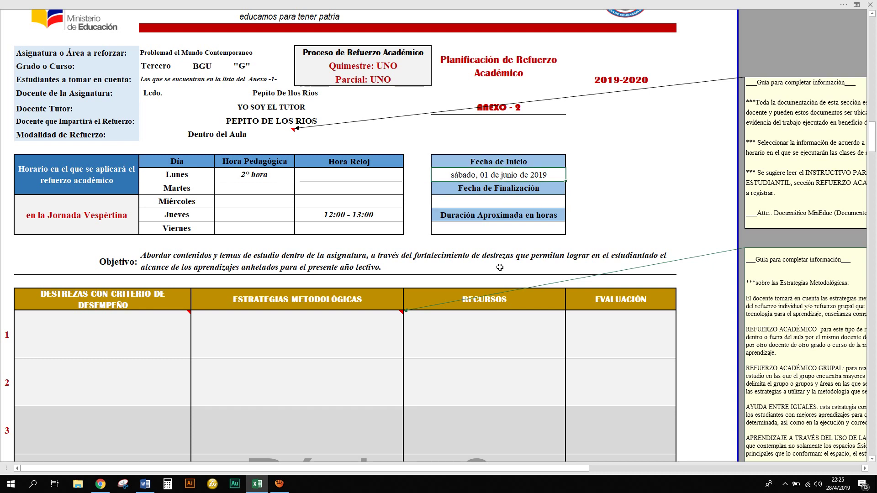
type("03")
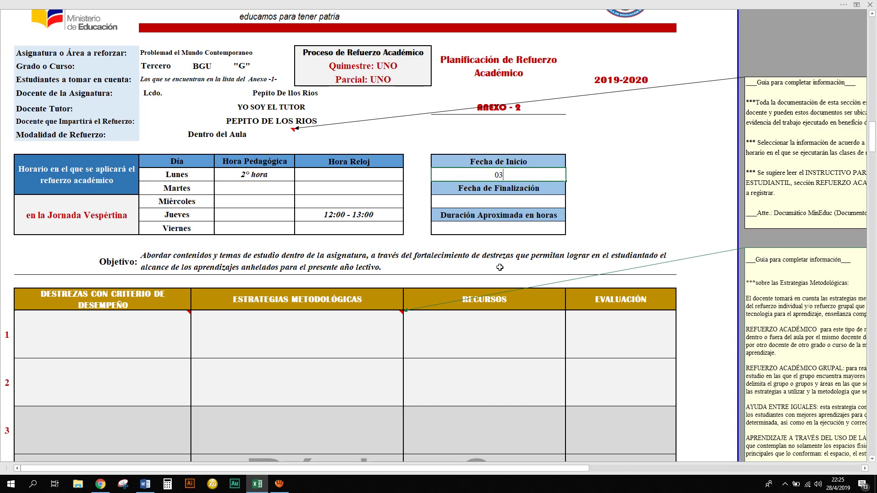
type("-JUNIO")
type(" 201")
type("0")
key("Return")
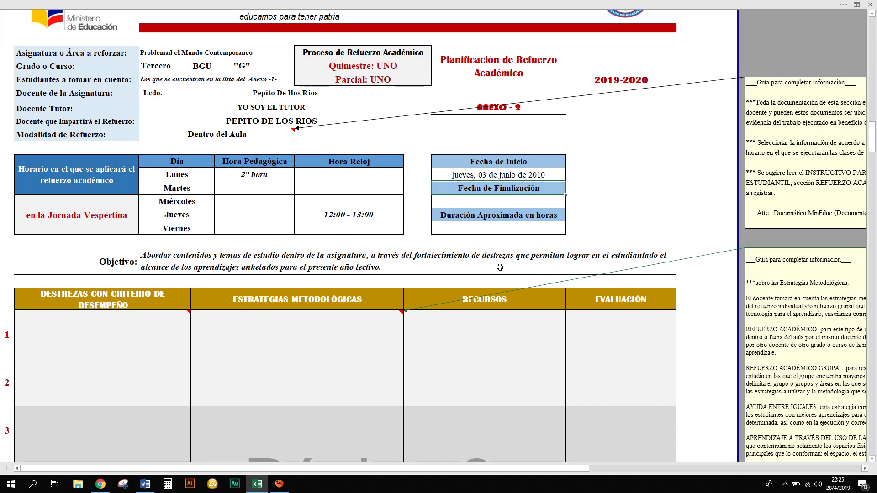
key("Down")
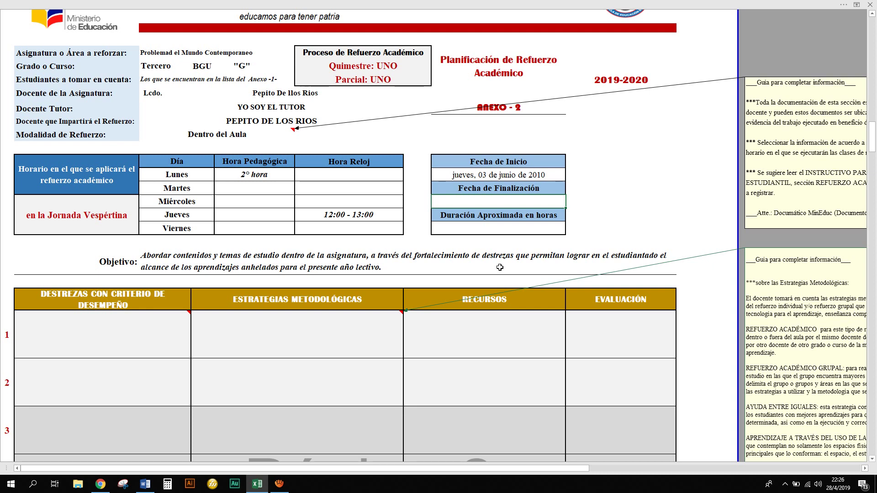
type("30")
type(" JUNIO 2019")
key("Return")
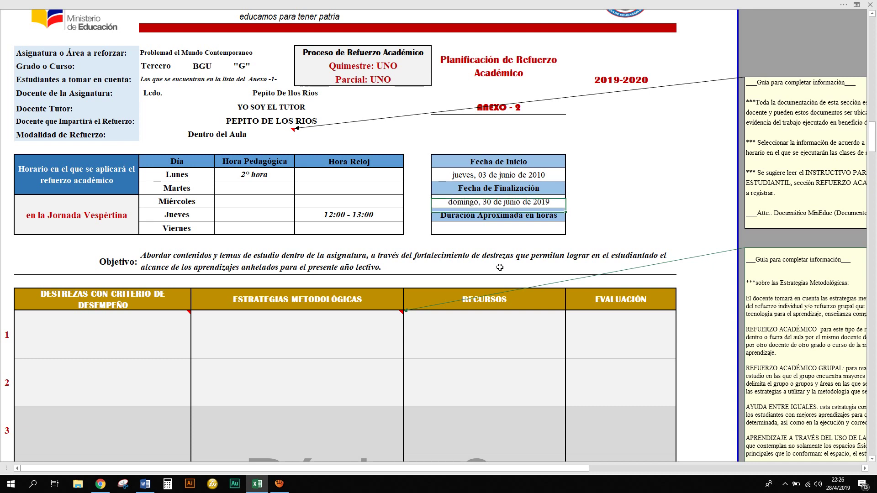
key("Up")
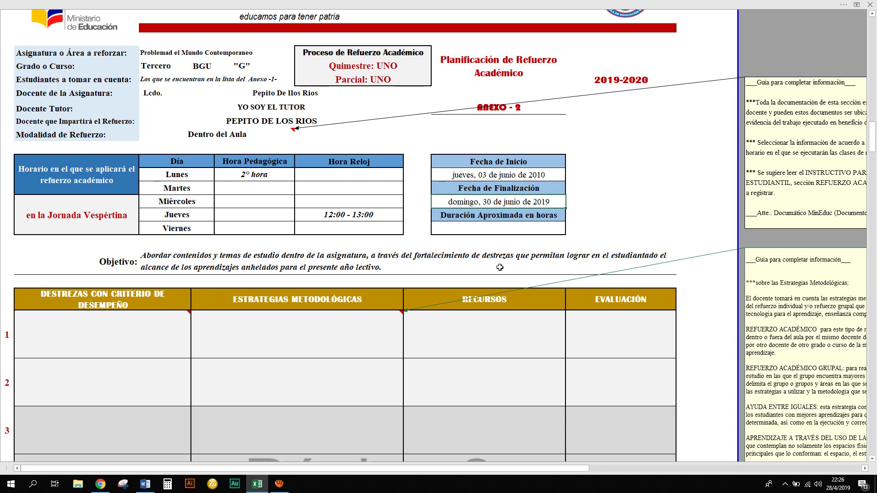
type("02 JU")
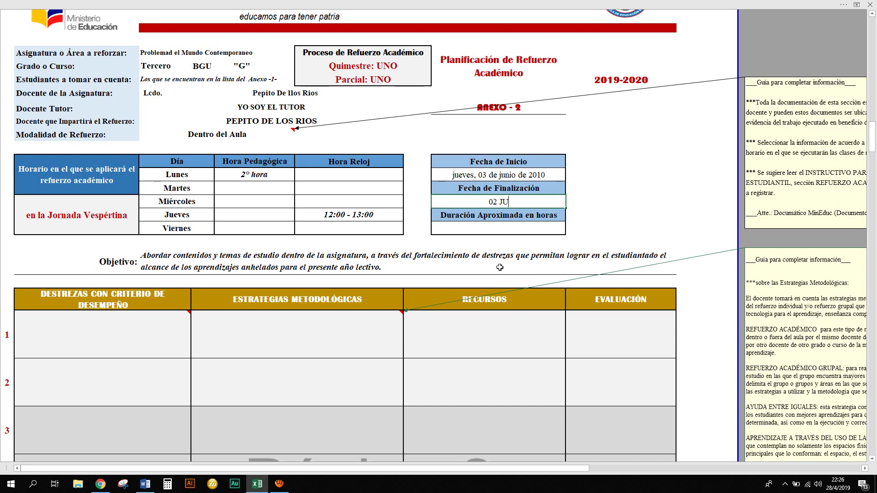
type("LIO 2019")
key("Return")
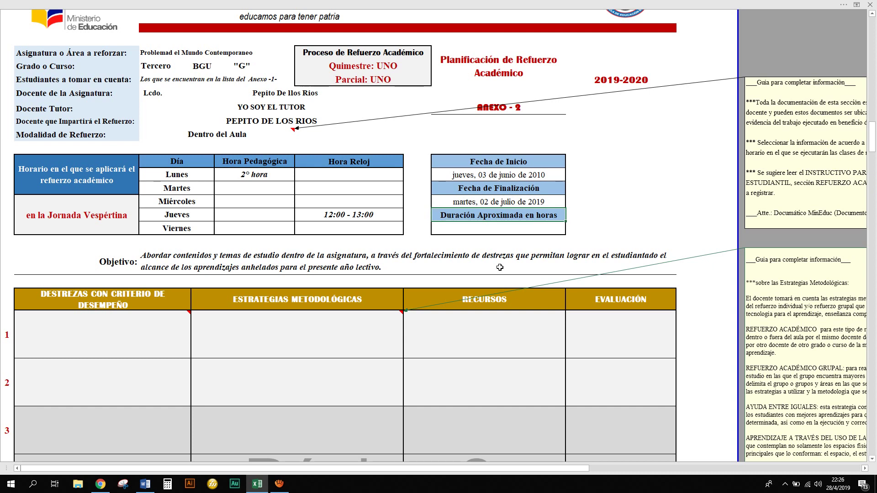
Step: Set Duración Aproximada to 8 hours
key("Return")
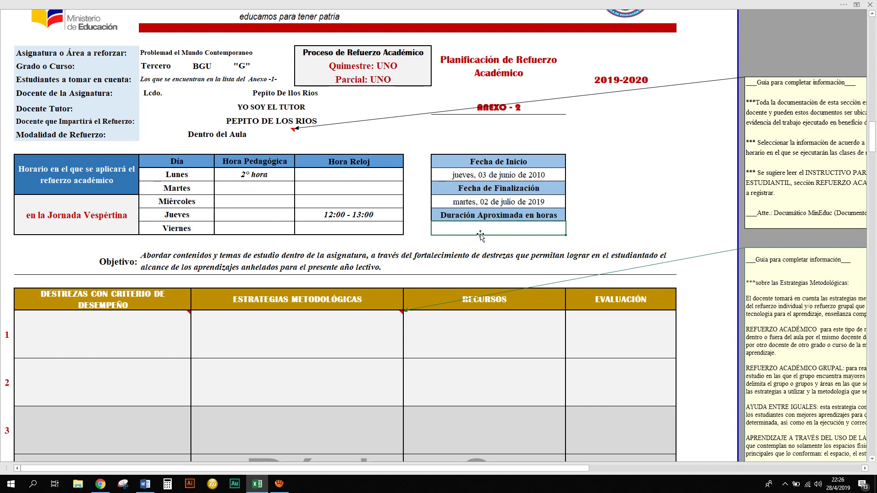
type("8")
key("Return")
left_click(481, 234)
scroll(224, 229, "down", 1)
scroll(220, 237, "down", 2)
left_click(221, 142)
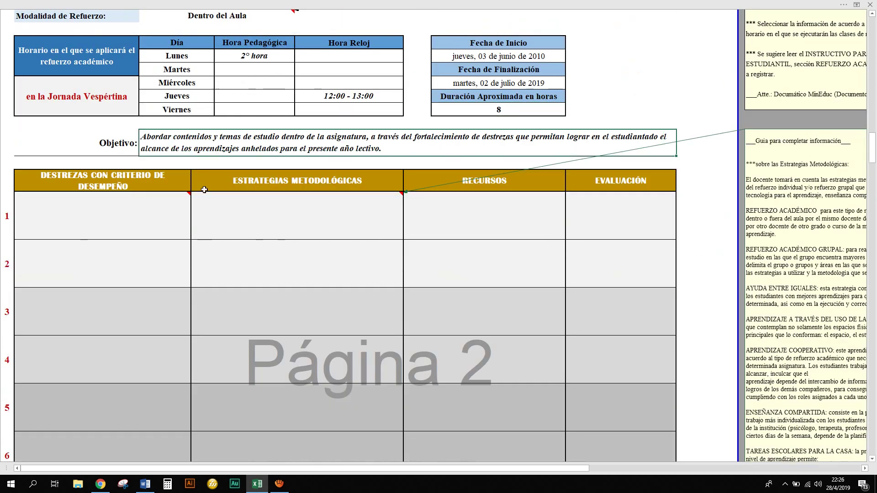
Step: Type 'ejecutar comandos varios para subir un video a YotuTube' as the row 1 destreza
left_click(164, 226)
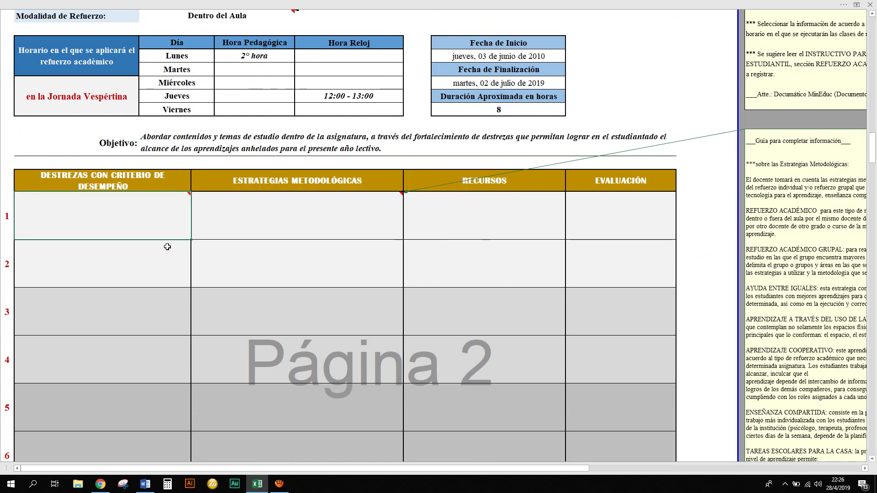
mouse_move(190, 195)
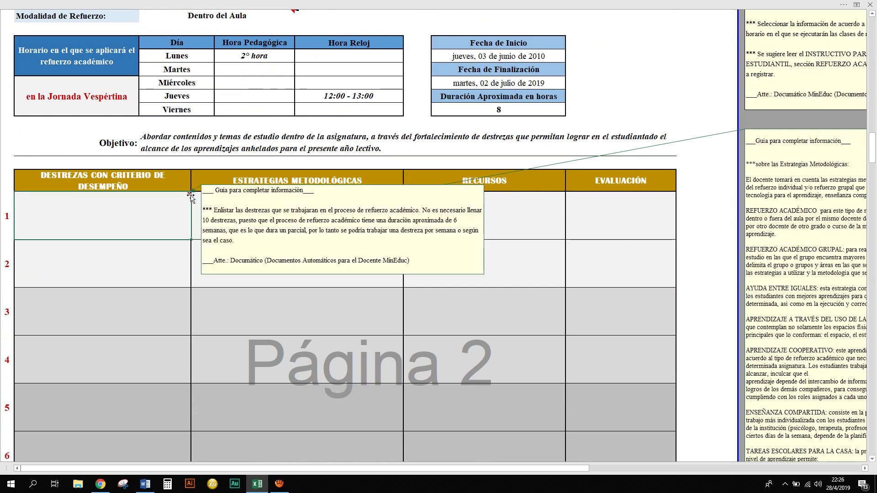
left_click(213, 242)
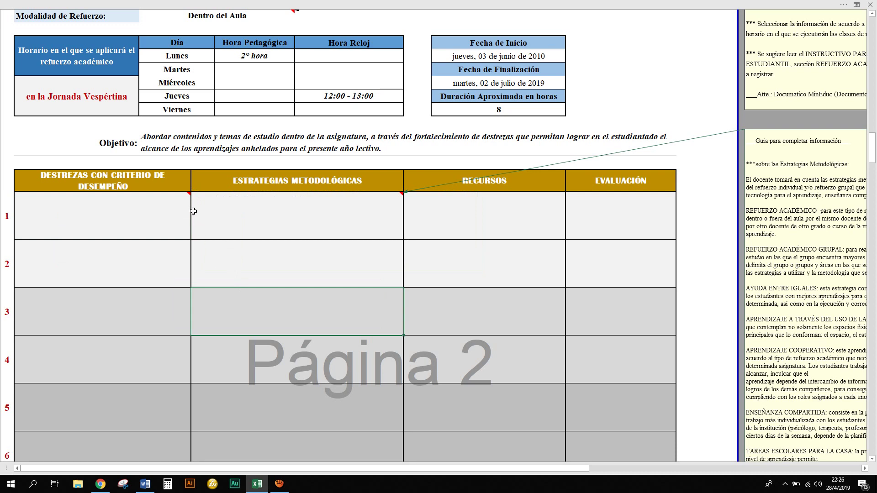
left_click(227, 271)
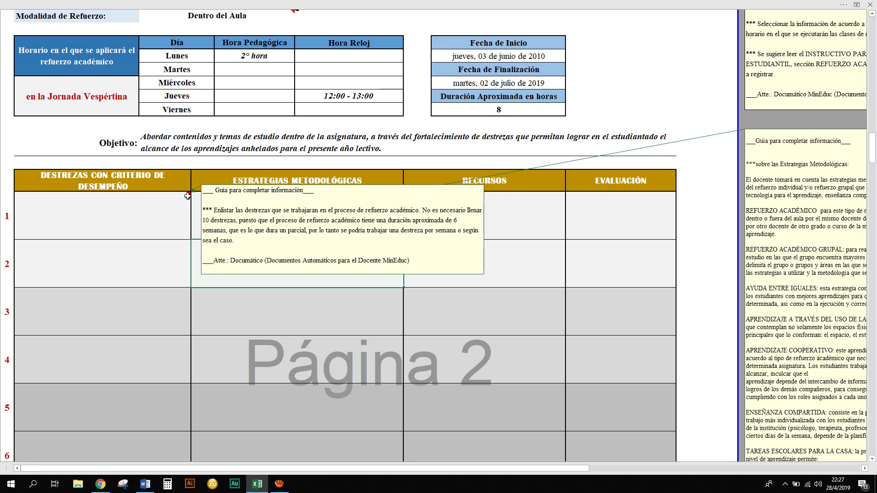
mouse_move(103, 215)
left_click(155, 219)
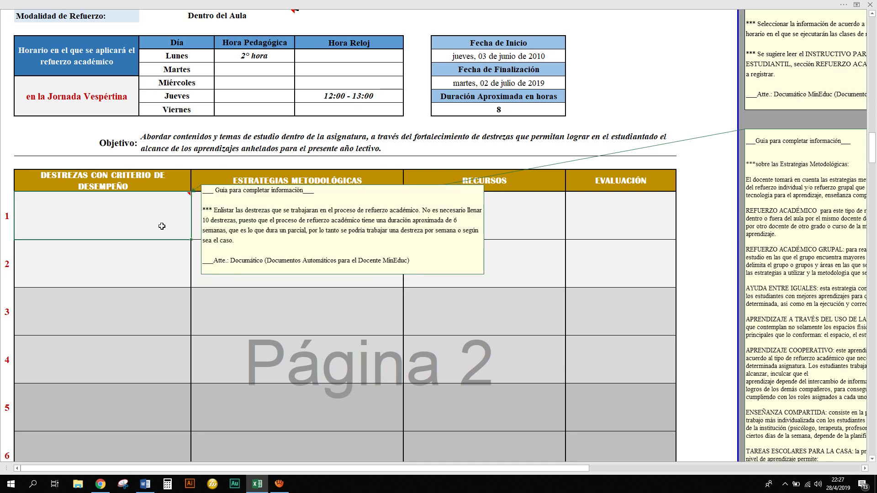
type("e")
type("jecu")
type("tar comando ")
type("s varios para ")
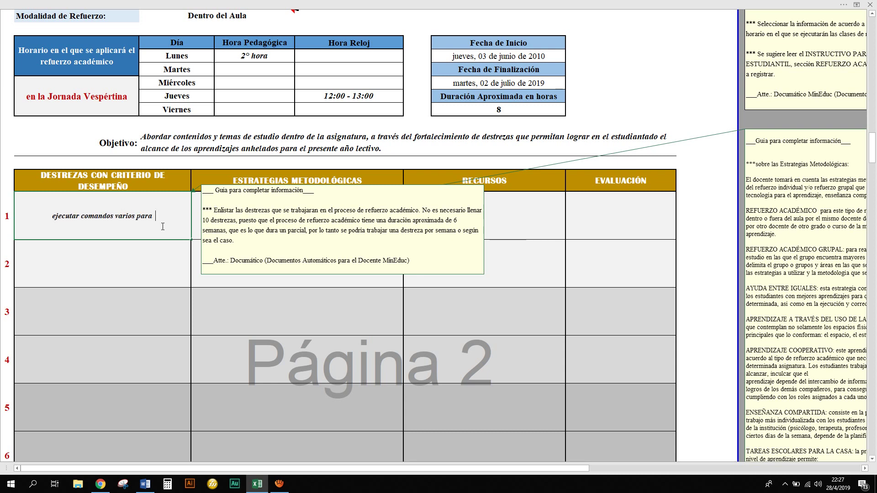
type("subir un vid")
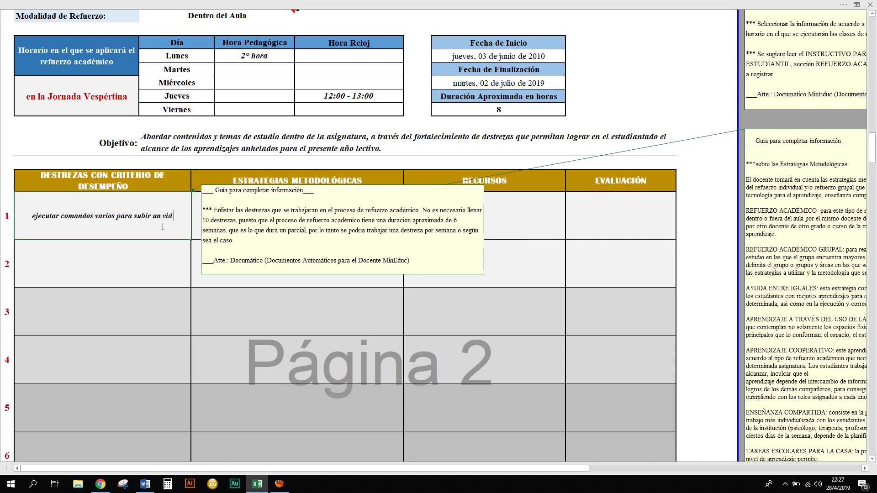
type("eo a Yotu")
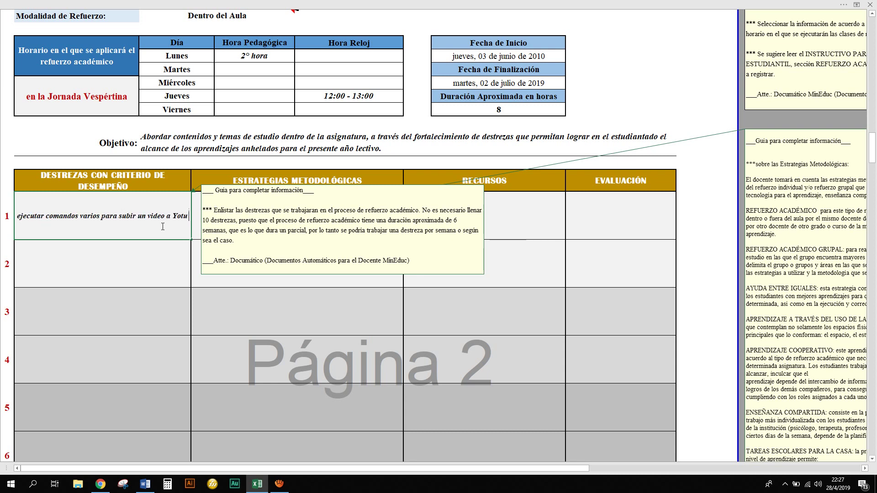
type("Tube")
key("Return")
left_click(162, 227)
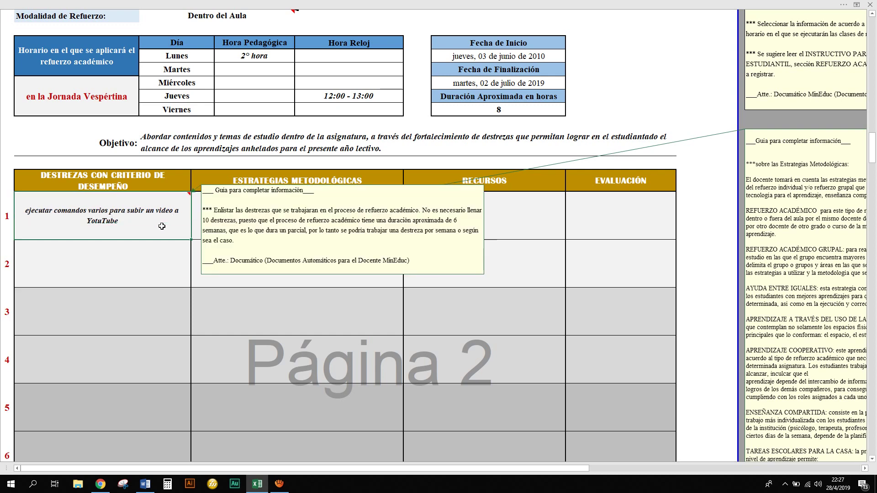
key("Tab")
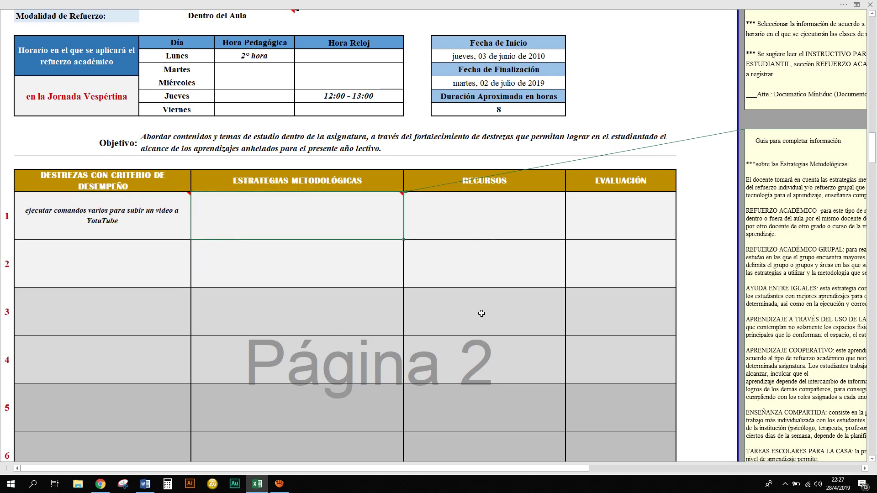
Step: Enter the row 1 strategy 'observacion de videos tutoriales…' and resources 'softawre y hardware'
type("observacion")
type(" de videos tu")
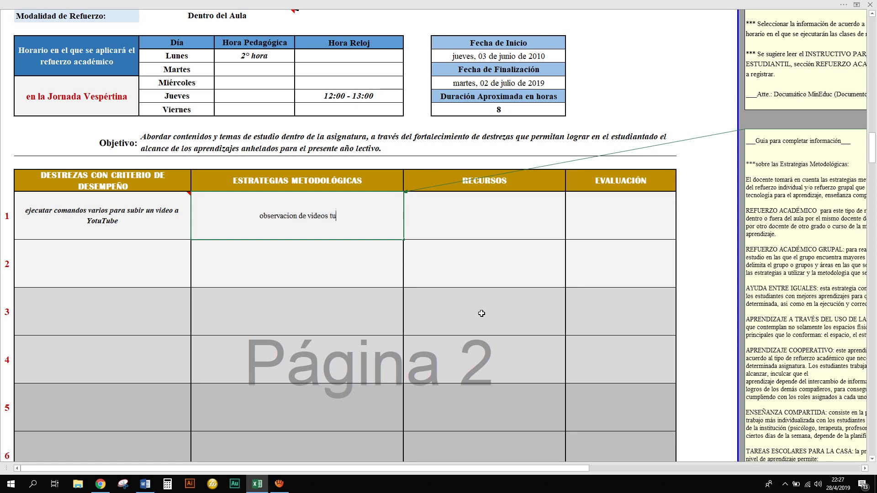
type("toriales")
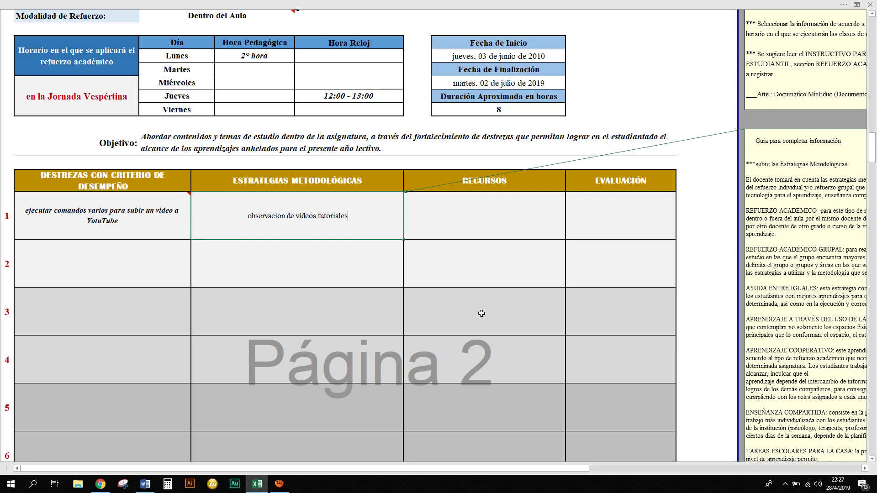
type(" sobre el")
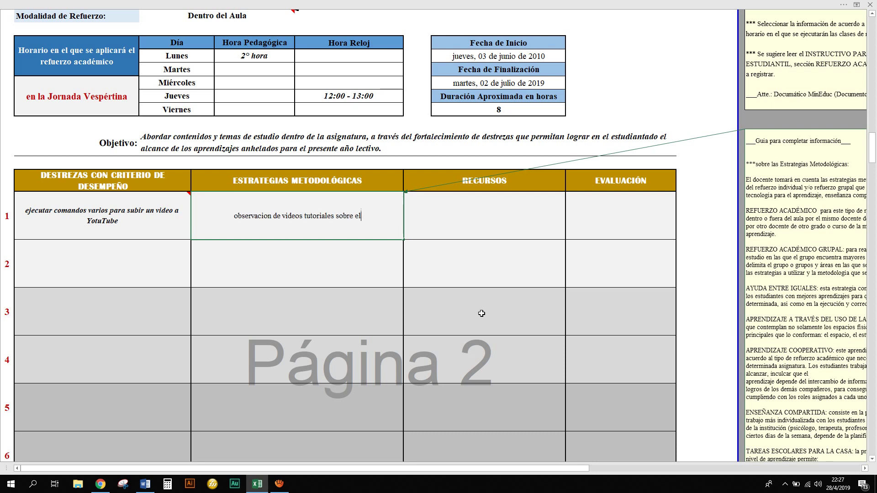
type(" proceso de ")
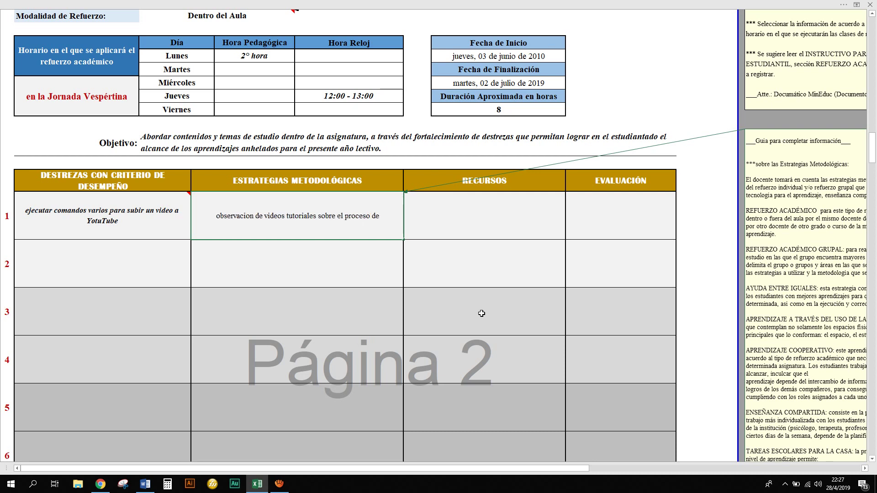
type("carga ")
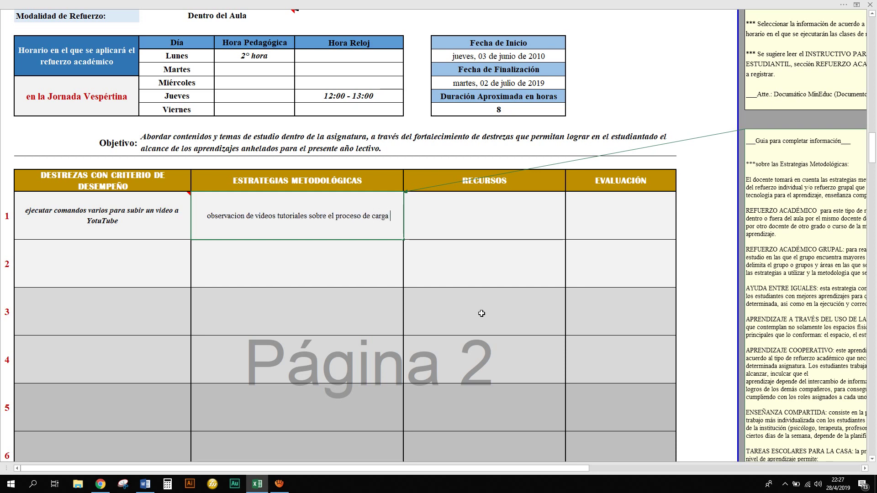
type("de videos a y")
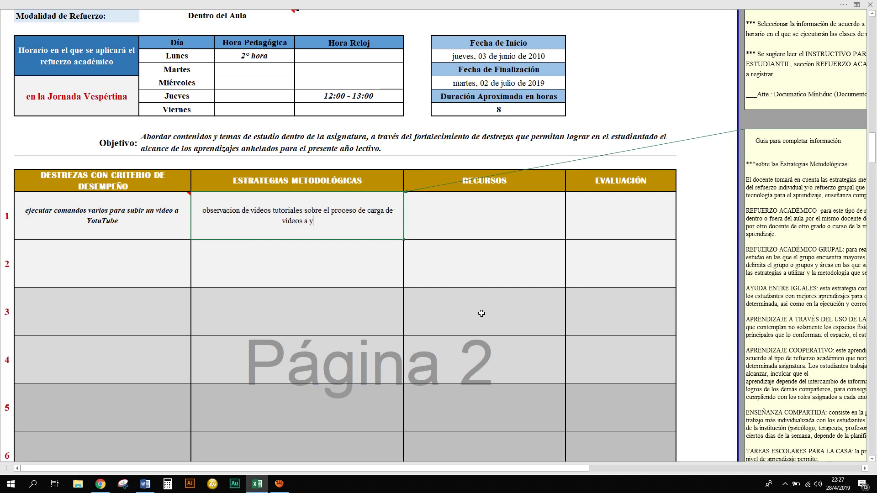
type("outube")
key("Tab")
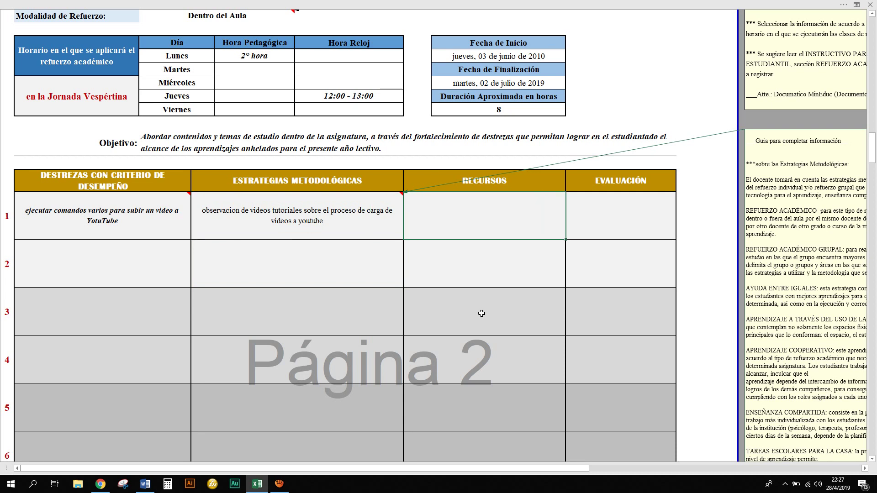
type("softaw")
type("re y hardware")
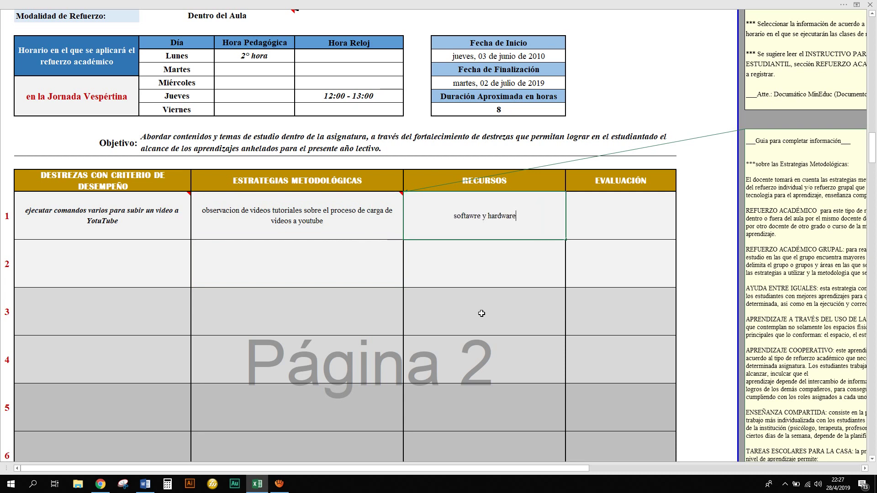
key("Tab")
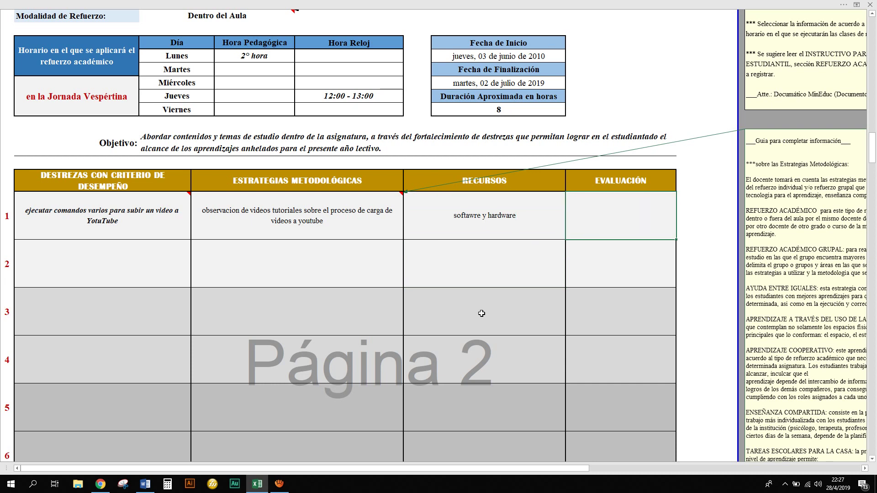
Step: Put 'escrito mediante el curstionario' into row 1 EVALUACIÓN via a draft cell, then clear the draft
left_click(481, 314)
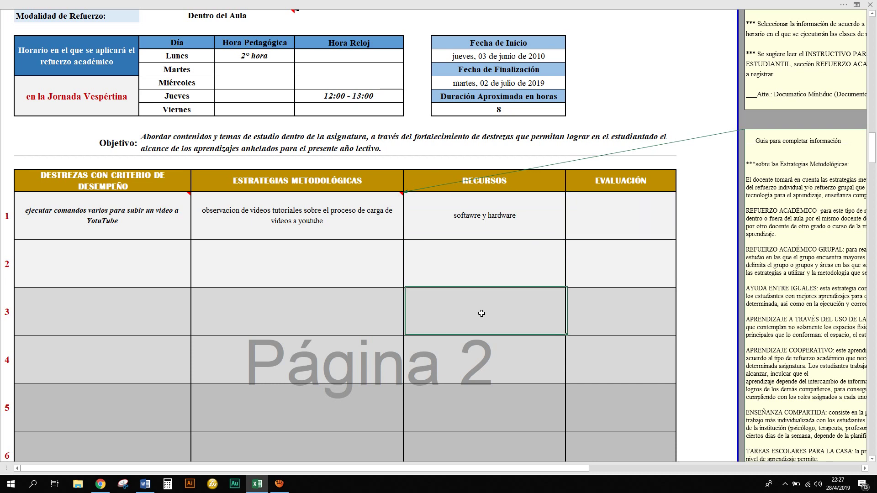
type("escr")
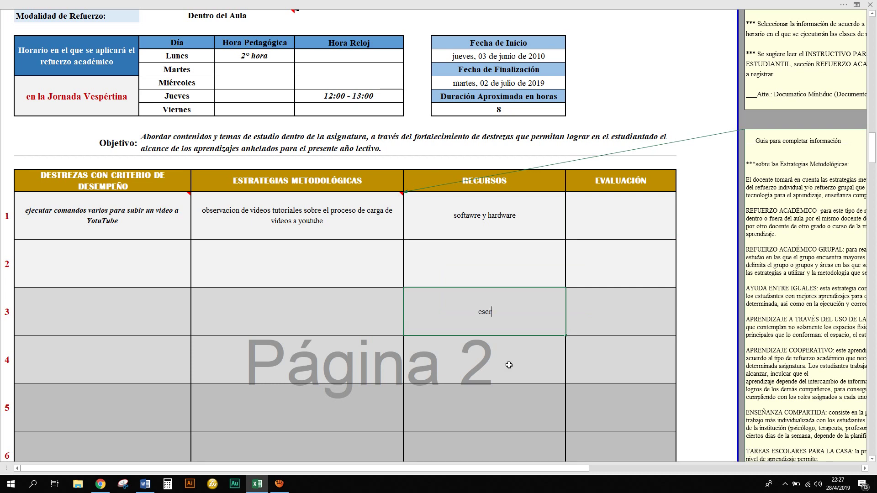
type("ito mediante el")
type(" curstionario")
key("Return")
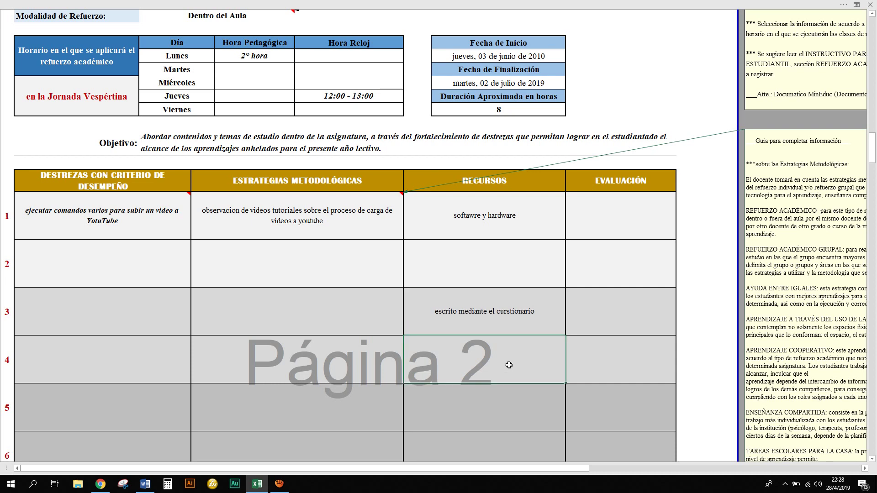
left_click(496, 290)
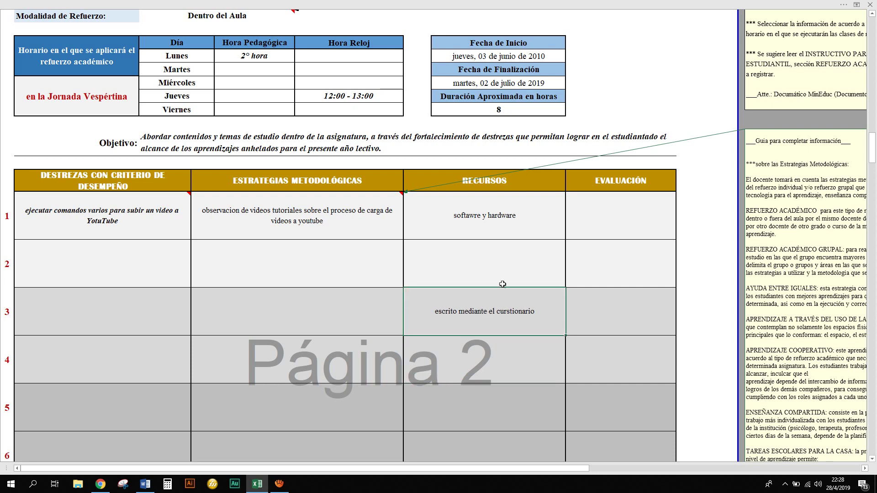
key("ctrl+c")
left_click(575, 233)
key("ctrl+v")
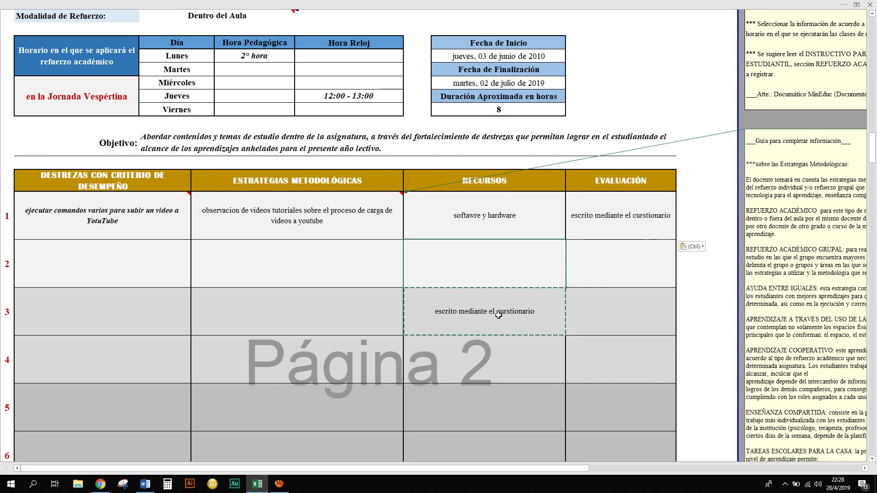
left_click(500, 315)
key("Delete")
key("Up")
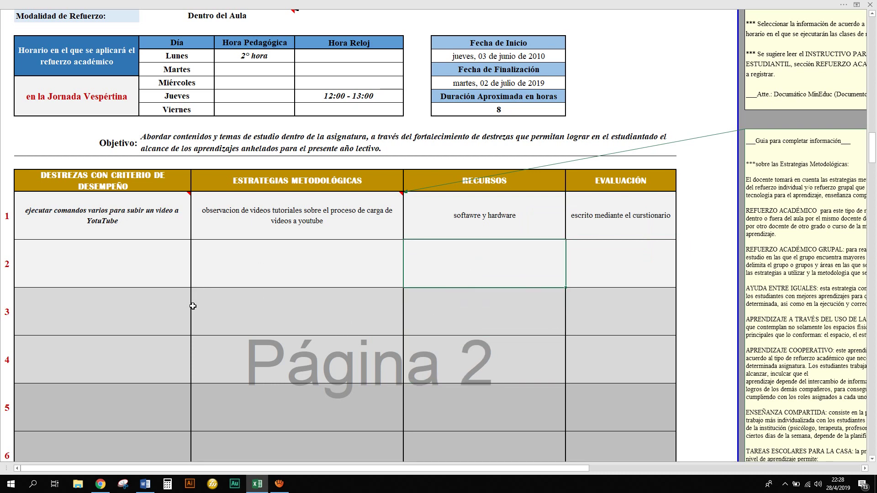
Step: Move through the planning table's rows down to the Observaciones box below row 10
scroll(196, 304, "down", 1)
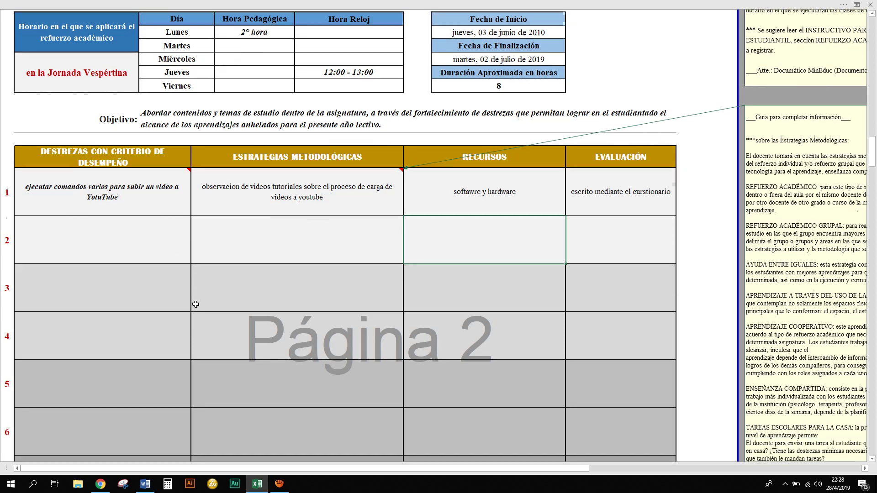
scroll(209, 232, "down", 1)
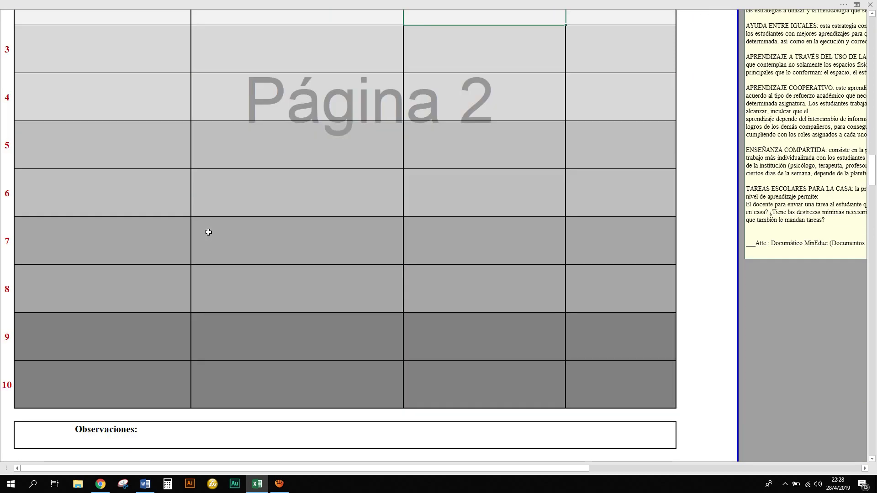
scroll(208, 232, "up", 2)
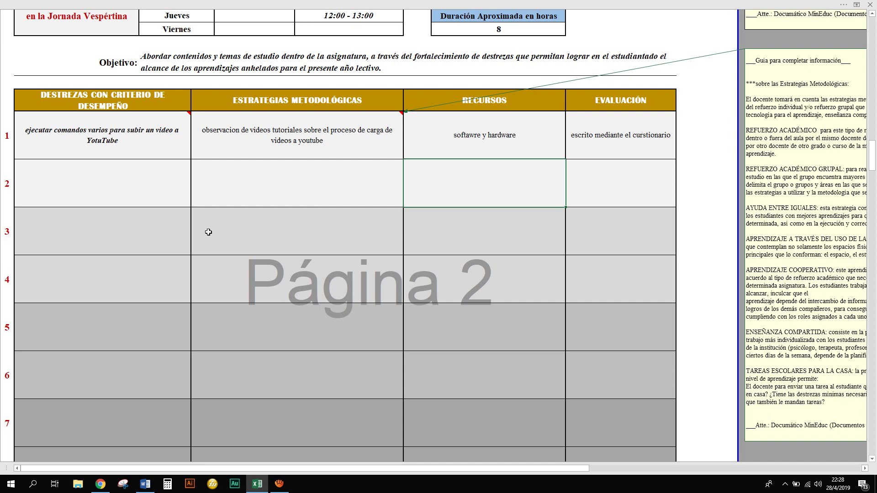
left_click(151, 300)
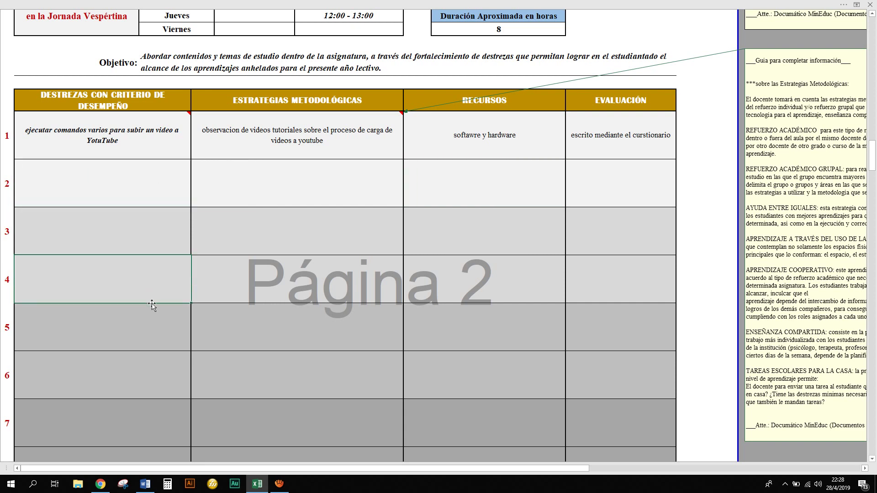
left_click(594, 185)
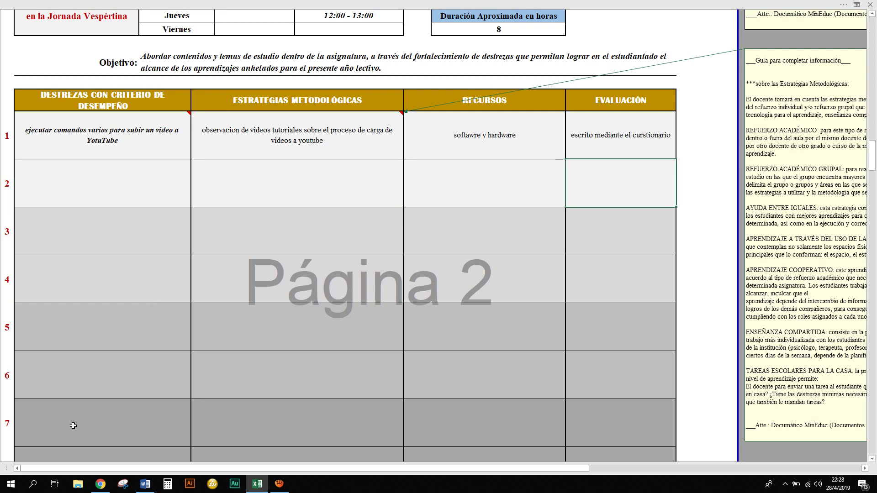
scroll(73, 426, "down", 1)
scroll(78, 411, "up", 1)
left_click(124, 153)
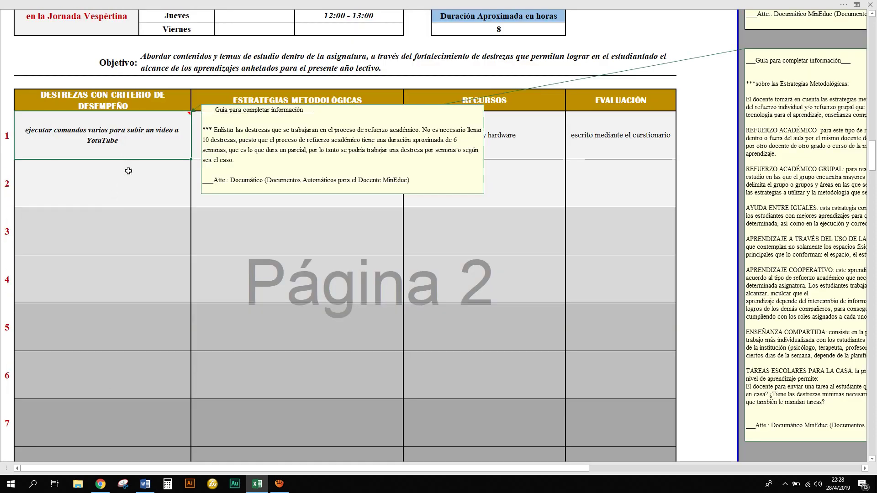
left_click(134, 192)
scroll(111, 293, "down", 4)
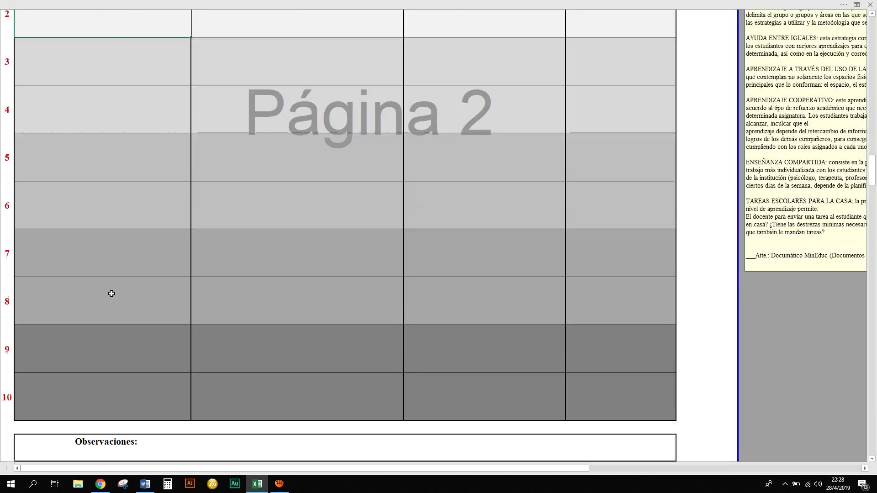
left_click(114, 378)
scroll(114, 378, "down", 1)
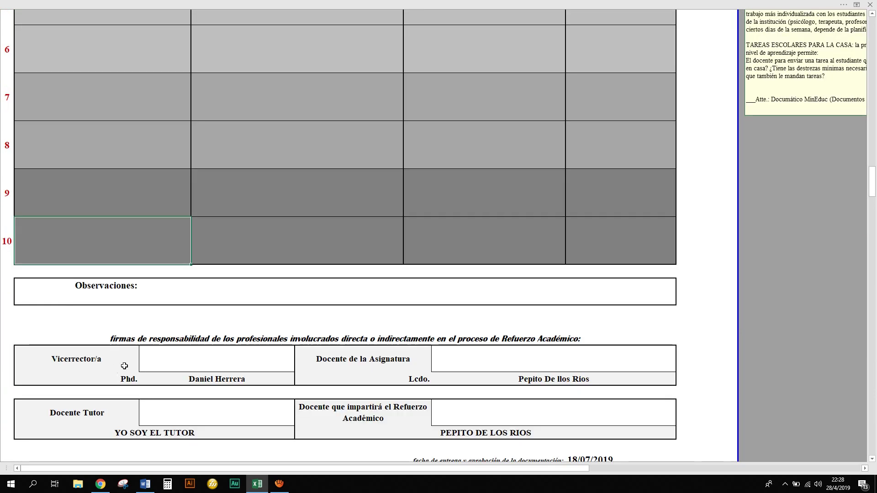
Step: Type 'SE ENTREGA MATERIAL ADIOCINA' into the Observaciones box
left_click(270, 293)
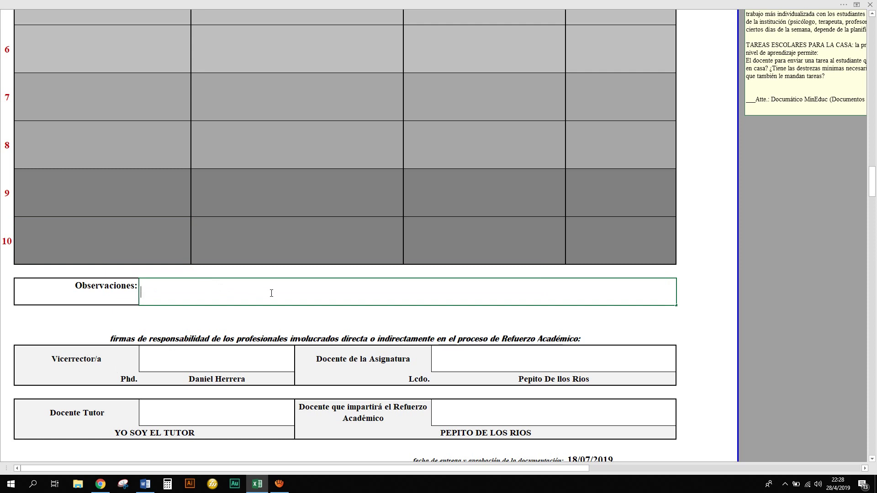
type("SE ENTREGA M")
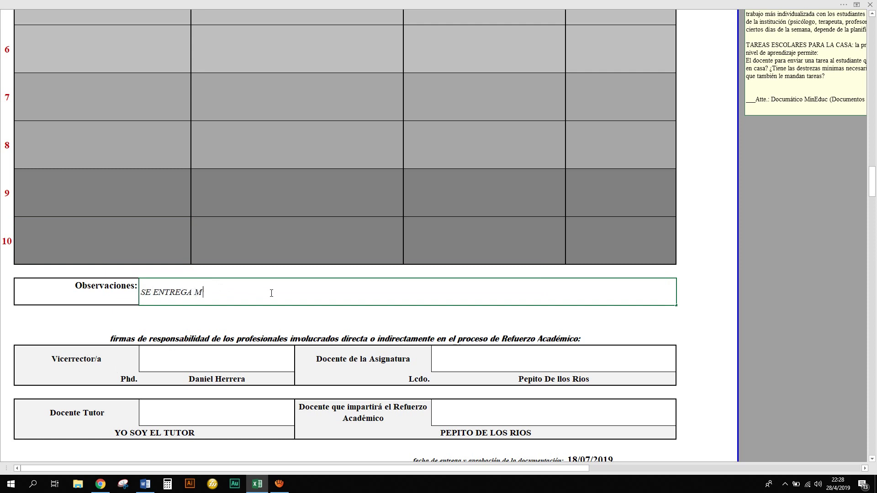
type("ATERIAL ADIOCINA")
key("Return")
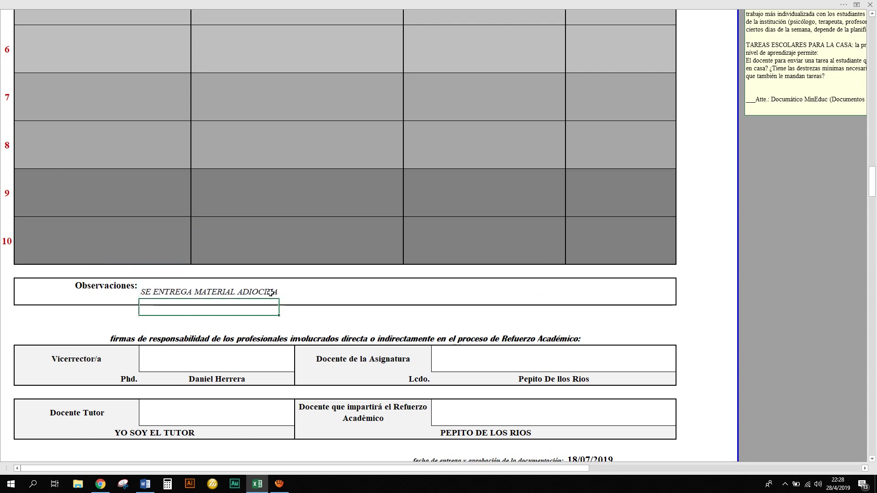
scroll(264, 291, "down", 1)
left_click(204, 218)
left_click(246, 268)
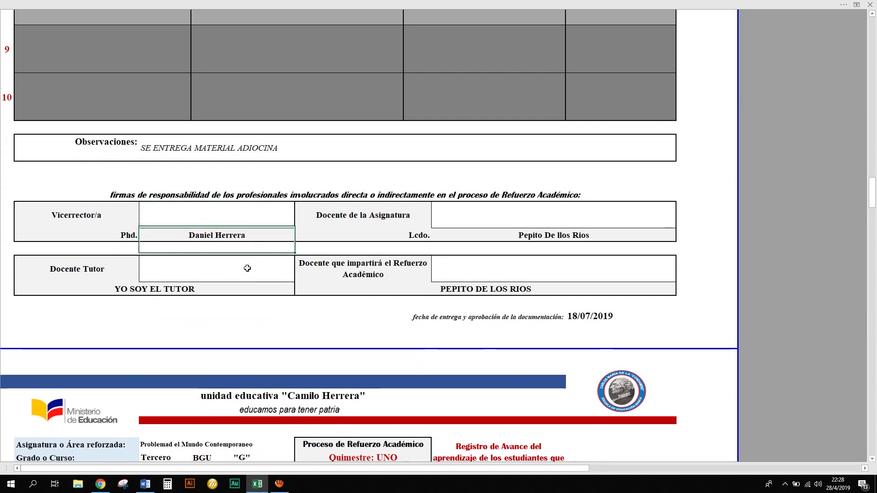
left_click(506, 217)
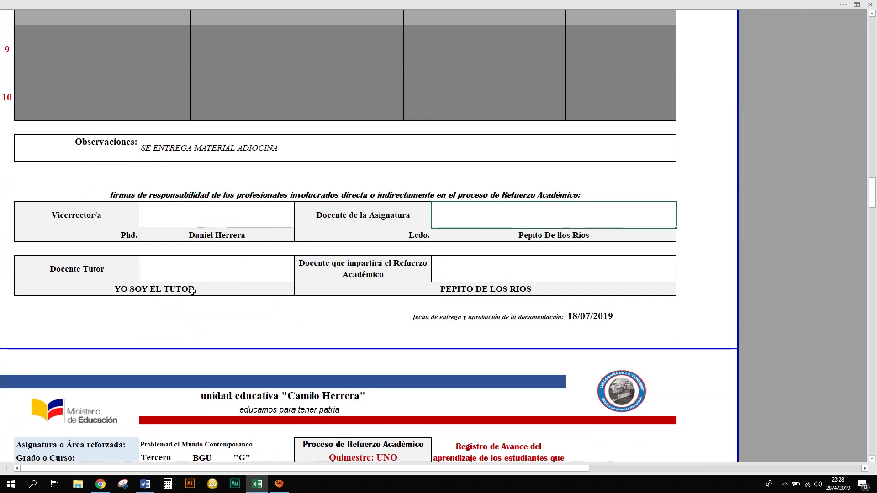
left_click(169, 278)
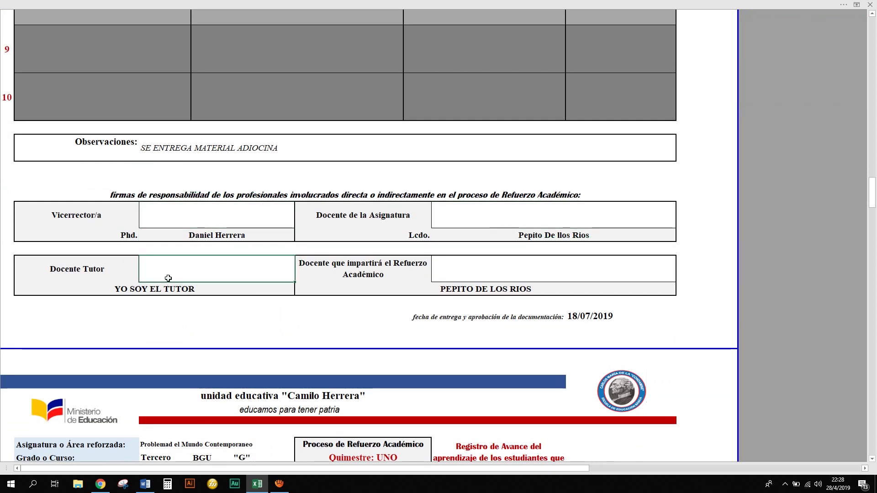
left_click(483, 277)
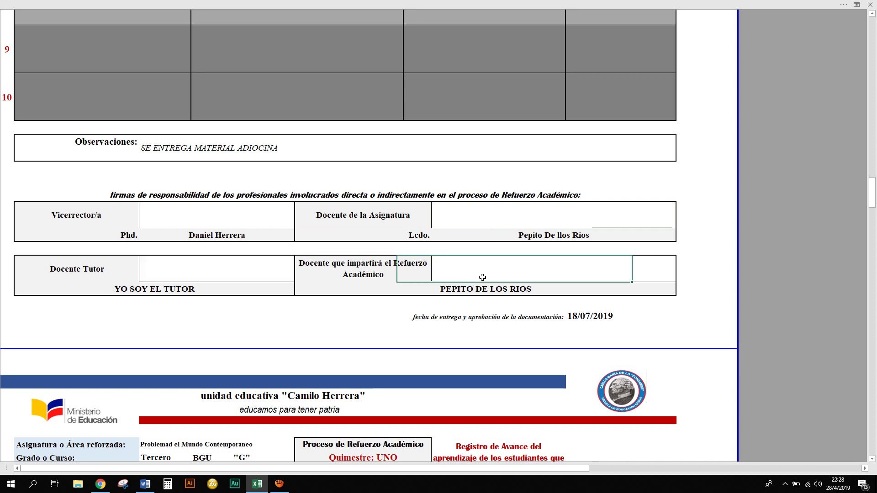
left_click(466, 219)
left_click(212, 219)
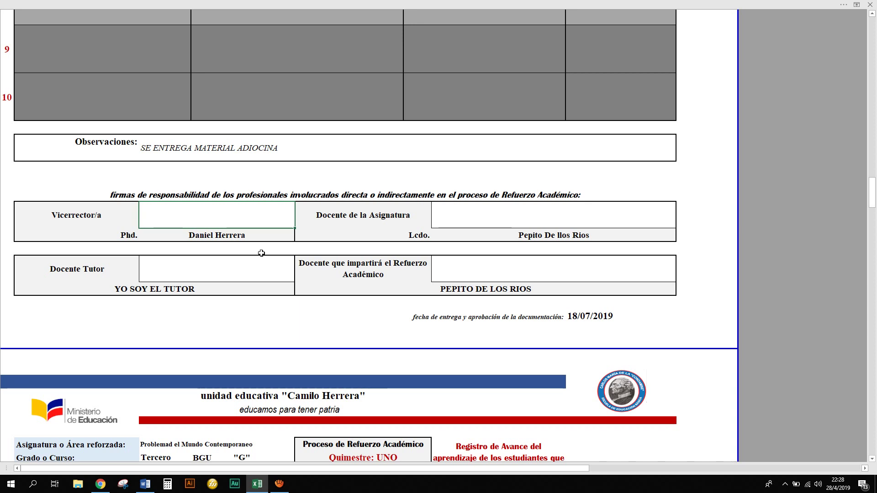
left_click(246, 264)
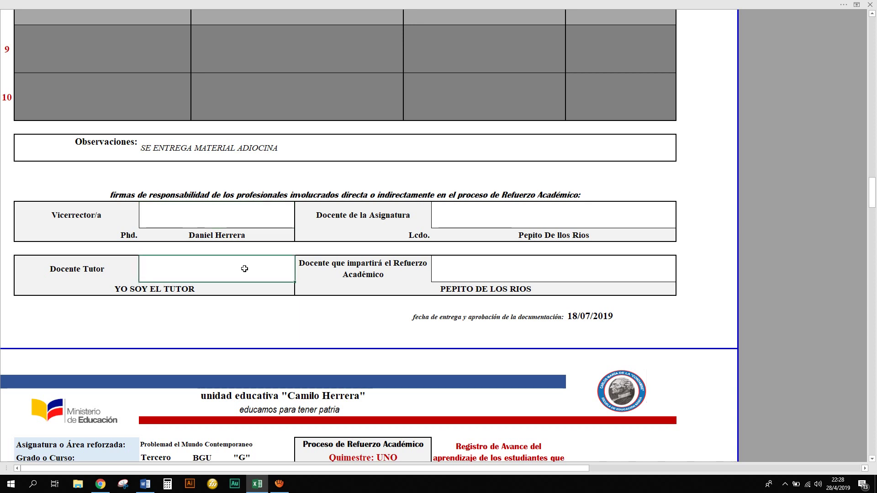
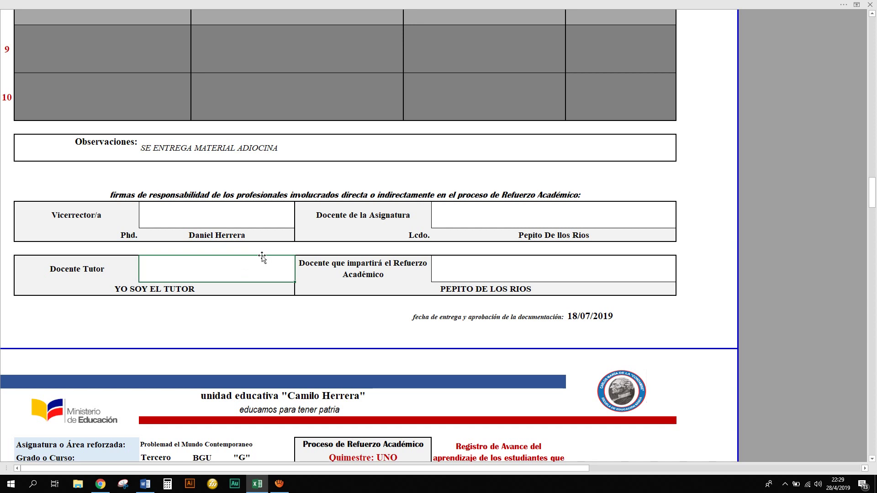
Step: Check the Vicerrector/a and Docente signature cells and the 18/07/2019 delivery date
left_click(224, 223)
left_click(497, 223)
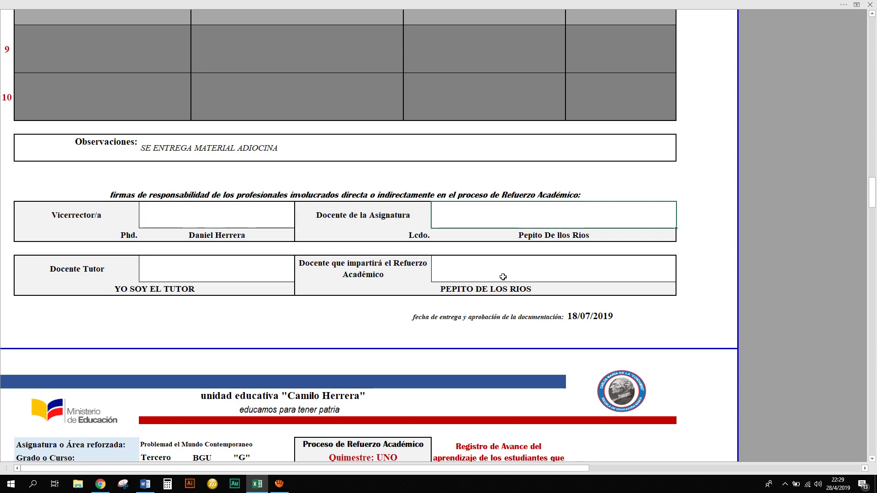
scroll(507, 301, "down", 3)
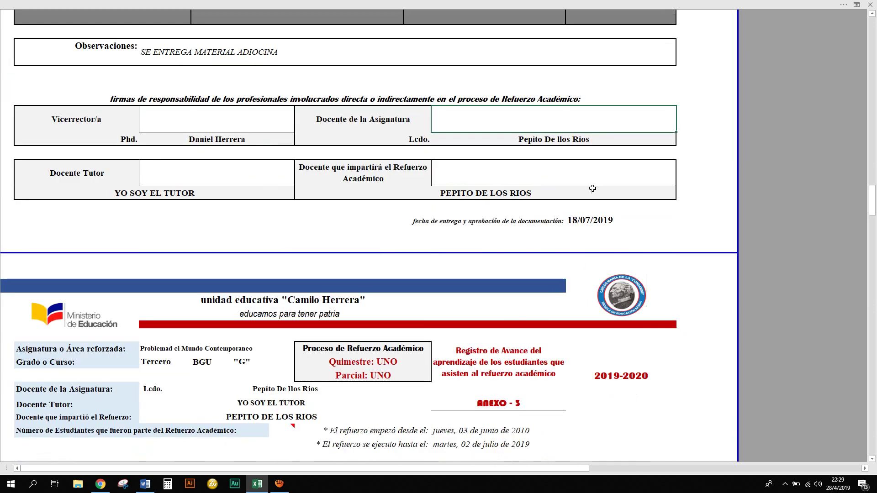
left_click(573, 221)
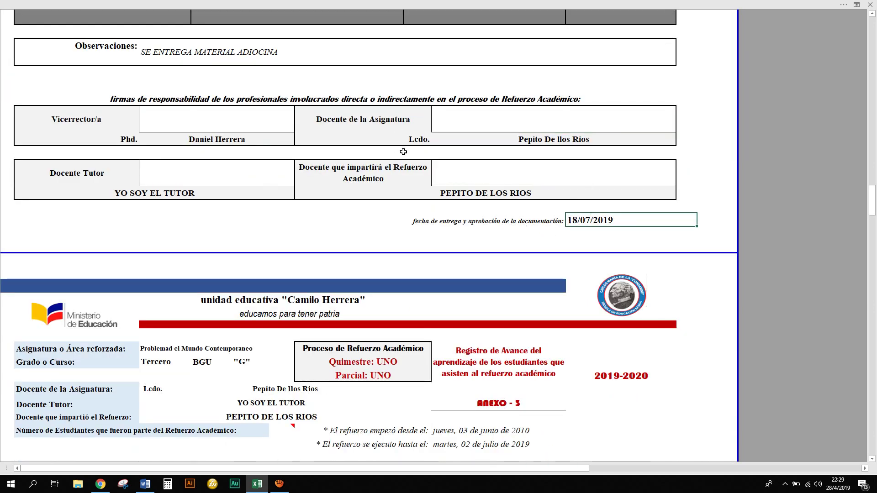
Step: Scroll down to the Anexo 3 Registro de Avance table on Página 3
scroll(404, 151, "down", 3)
scroll(403, 151, "up", 10)
scroll(405, 153, "up", 5)
scroll(405, 153, "up", 1)
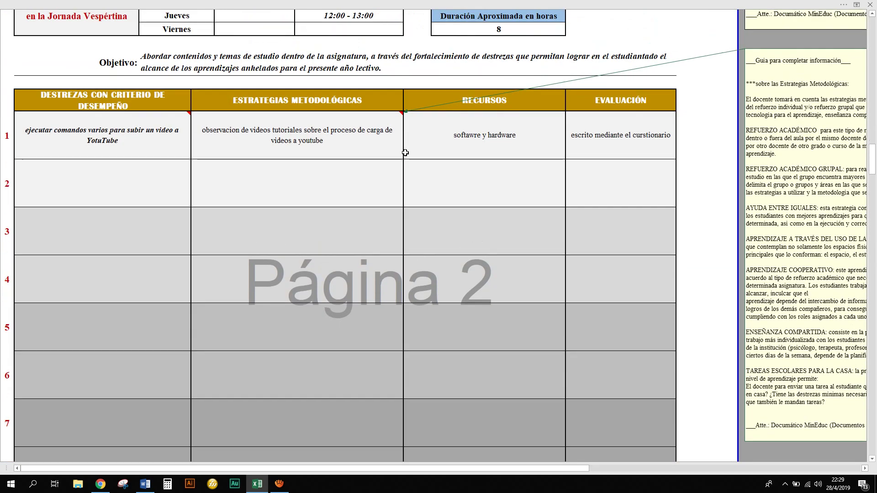
scroll(406, 152, "down", 3)
scroll(405, 152, "up", 2)
scroll(405, 153, "up", 3)
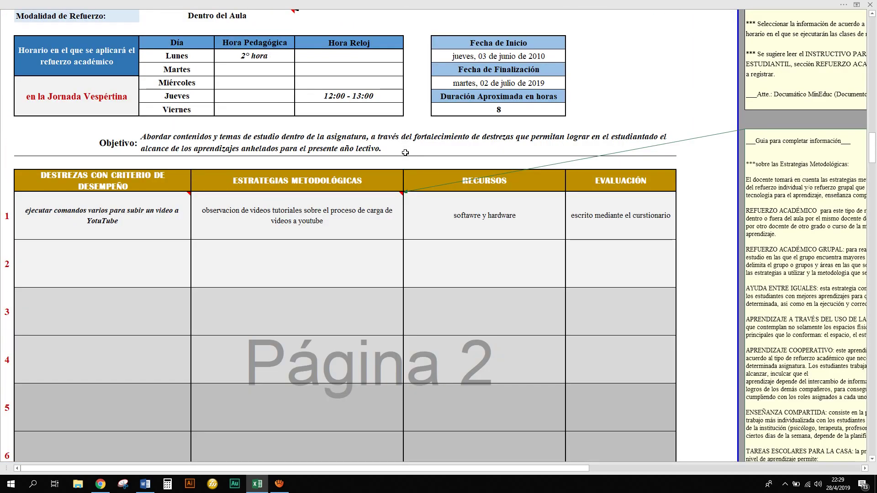
scroll(405, 153, "up", 1)
scroll(406, 152, "up", 1)
scroll(406, 152, "up", 1)
scroll(405, 152, "up", 3)
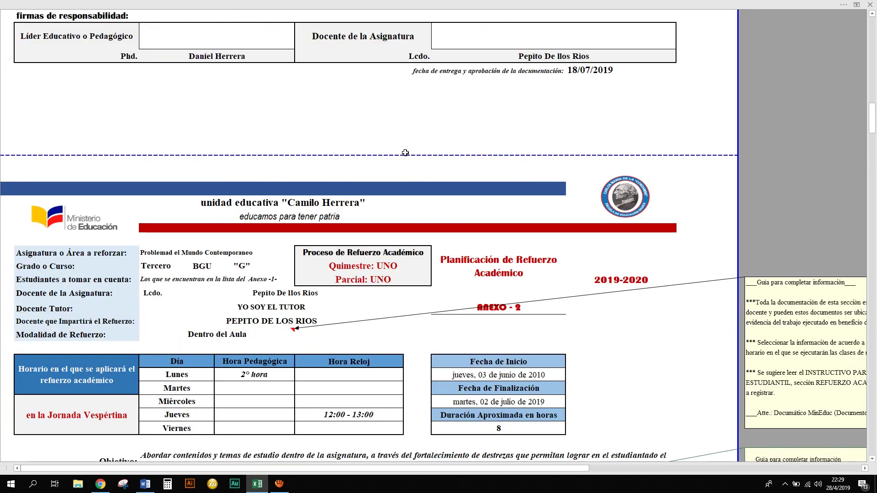
scroll(405, 152, "down", 5)
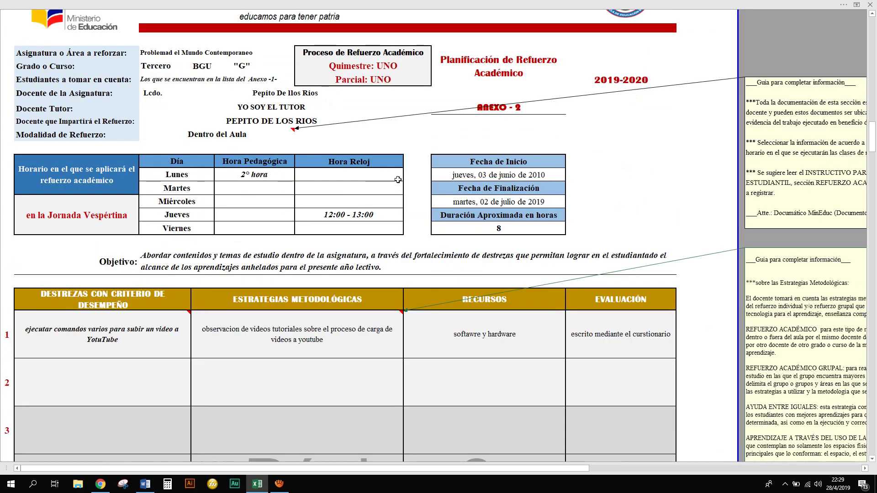
scroll(375, 220, "down", 1)
scroll(376, 222, "down", 3)
scroll(375, 224, "down", 5)
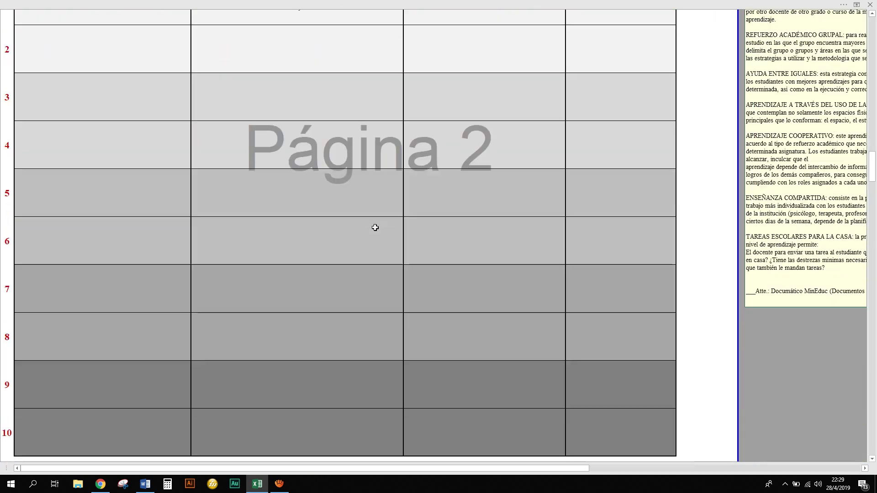
scroll(376, 227, "down", 4)
scroll(375, 229, "down", 4)
scroll(372, 231, "down", 4)
scroll(370, 233, "down", 1)
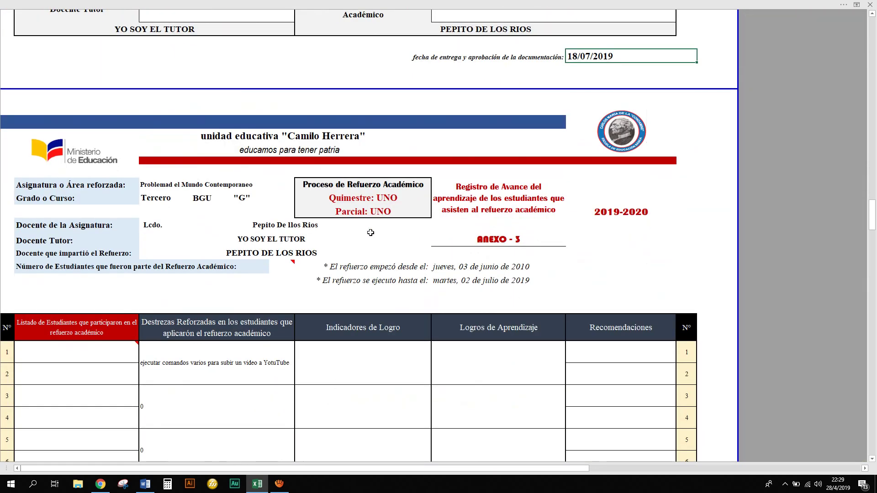
scroll(375, 234, "down", 1)
scroll(361, 249, "down", 1)
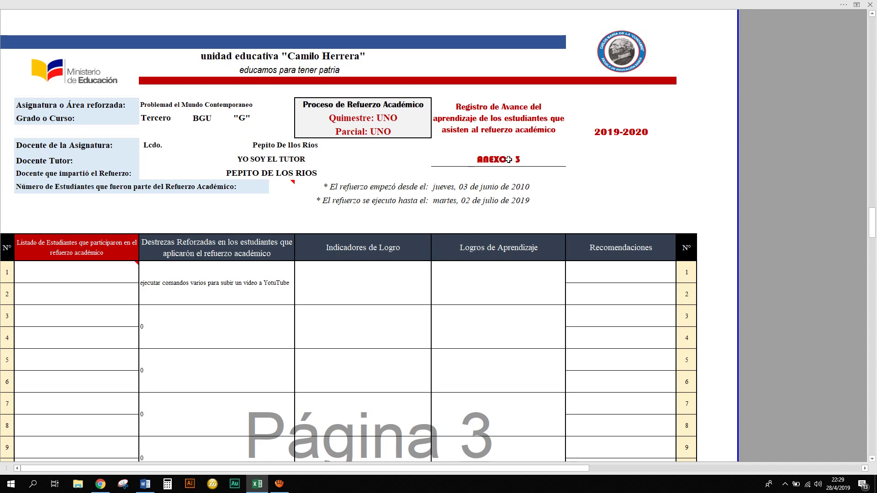
scroll(462, 178, "down", 2)
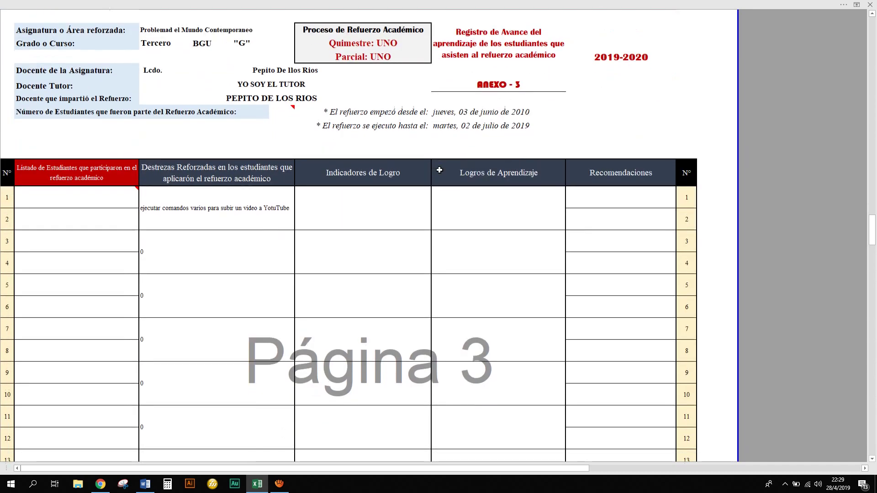
Step: Pick two participating students from the roster dropdown for rows 1 and 2
left_click(90, 199)
left_click(143, 204)
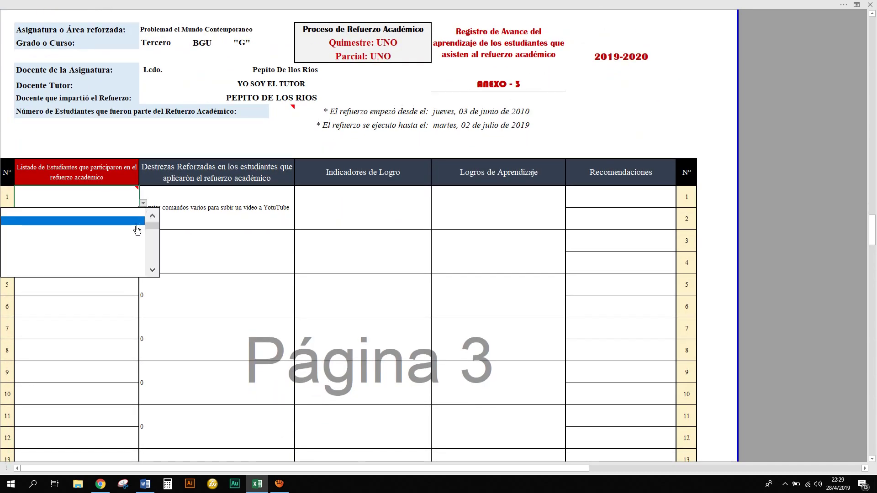
left_click_drag(150, 230, 149, 256)
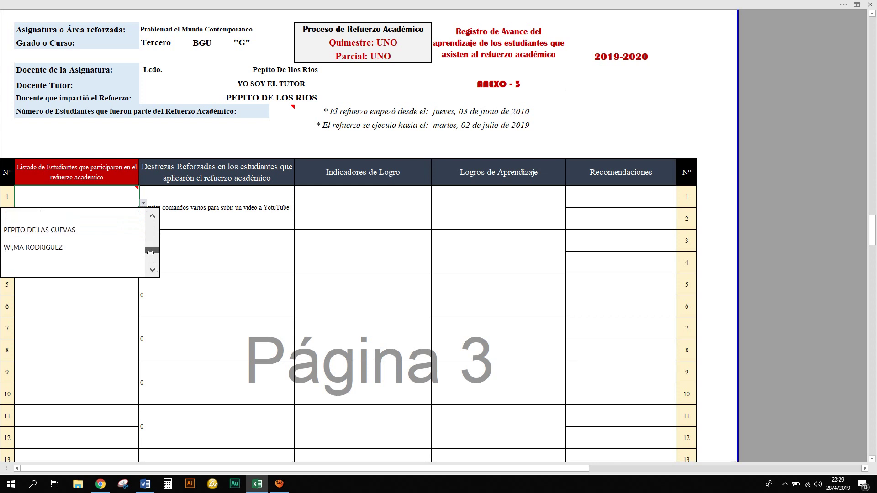
left_click(59, 231)
left_click(103, 220)
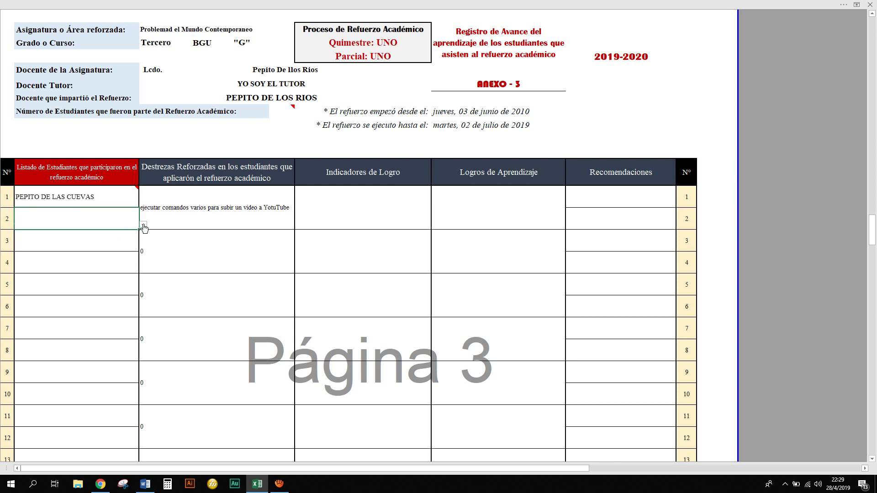
left_click(143, 225)
left_click_drag(150, 249, 152, 270)
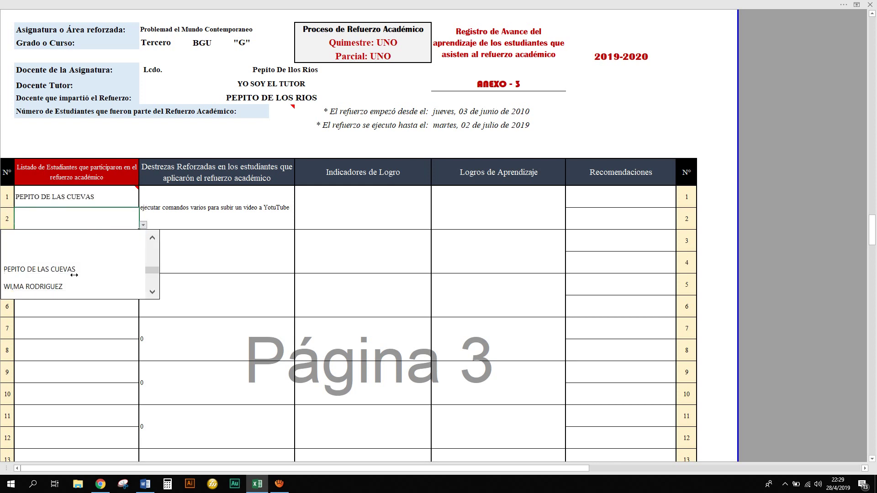
left_click(74, 285)
Step: Select the third student row and the reinforced-skill cells for rows 1–2 and 3–4
left_click(110, 245)
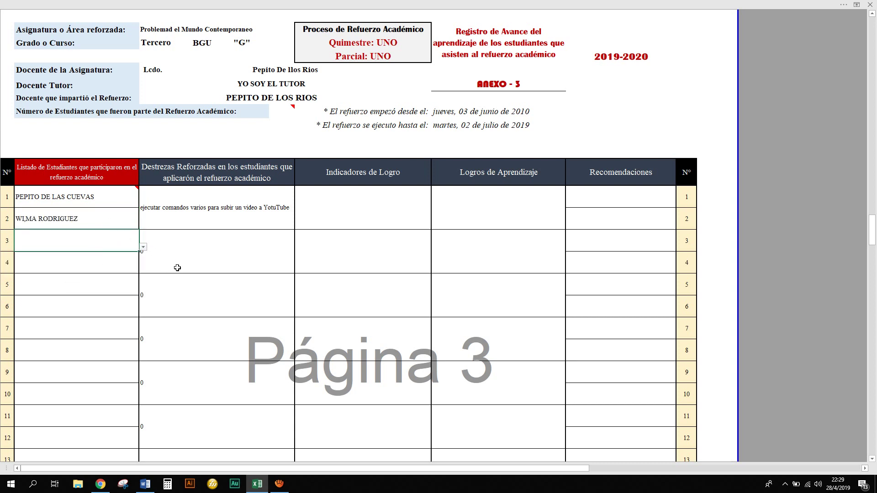
left_click(239, 210)
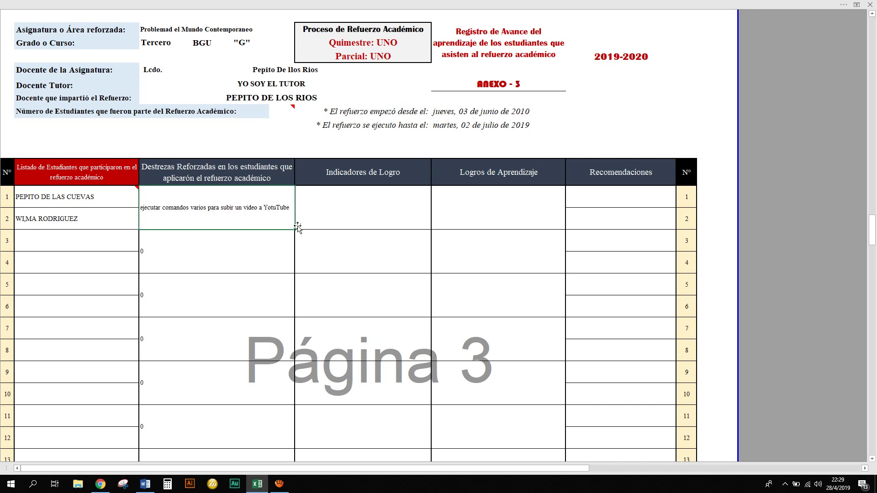
left_click(268, 242)
Step: Enter 'OTRA DESTREZA' as the second skill on Página 2
scroll(267, 220, "up", 3)
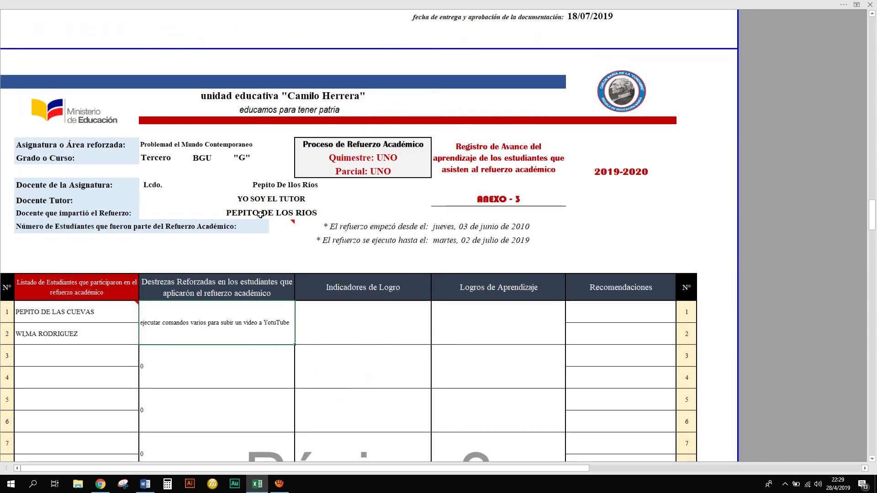
scroll(84, 186, "up", 10)
scroll(98, 176, "up", 5)
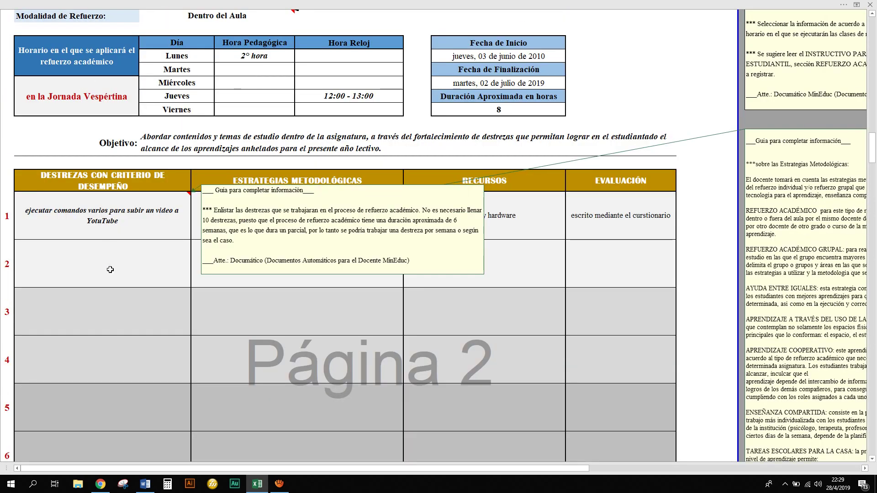
left_click(146, 276)
type("OTRA")
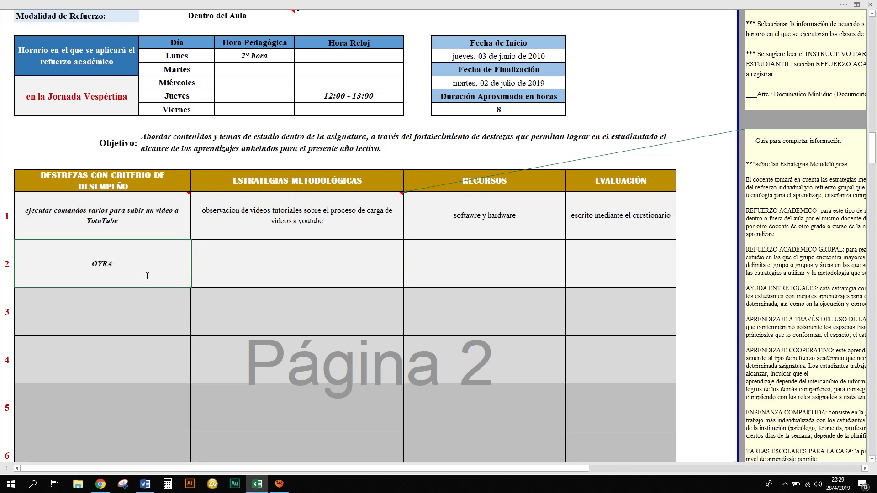
key("BackSpace")
key("BackSpace")
key("BackSpace")
type("TRA DESTRE")
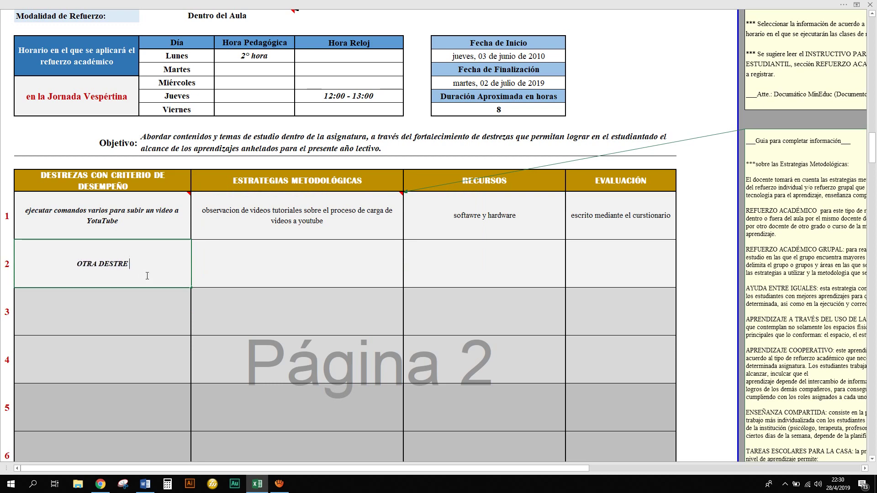
type("ZA}")
key("Return")
Step: Enter the achievement indicator 'Sube un video a yotube' for rows 1–2 on Página 3
scroll(145, 291, "down", 10)
scroll(165, 295, "down", 3)
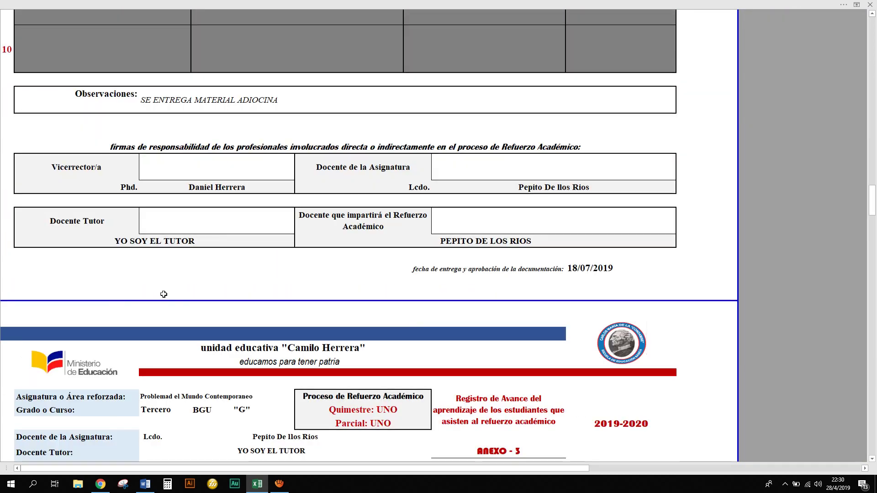
scroll(165, 295, "down", 4)
scroll(165, 295, "down", 1)
scroll(165, 295, "down", 1)
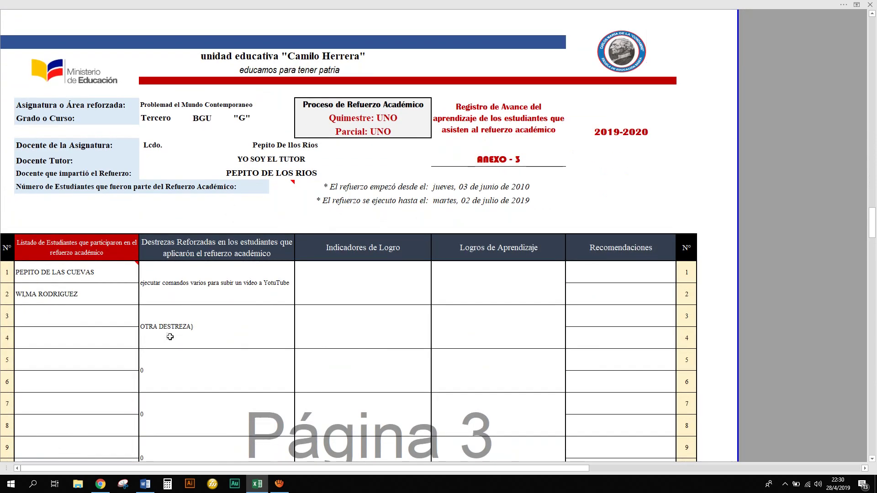
left_click(170, 337)
left_click(415, 279)
type("S")
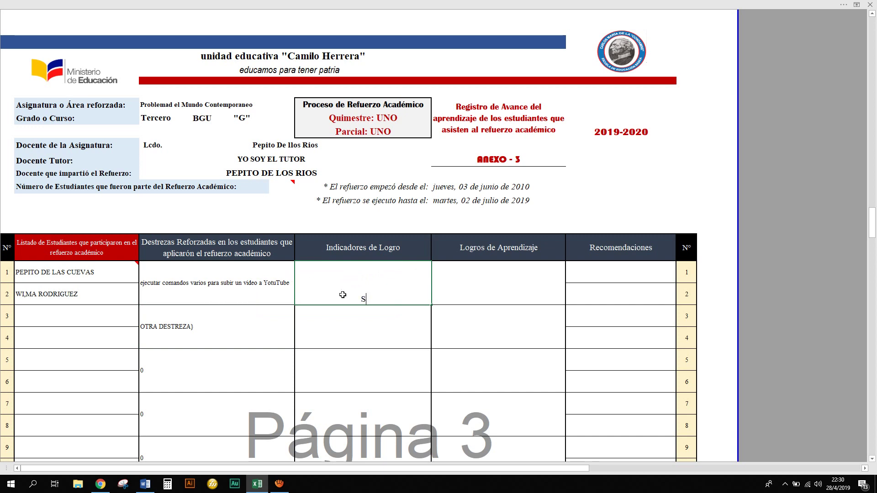
type("ube un video a y")
type("otube")
key("BackSpace")
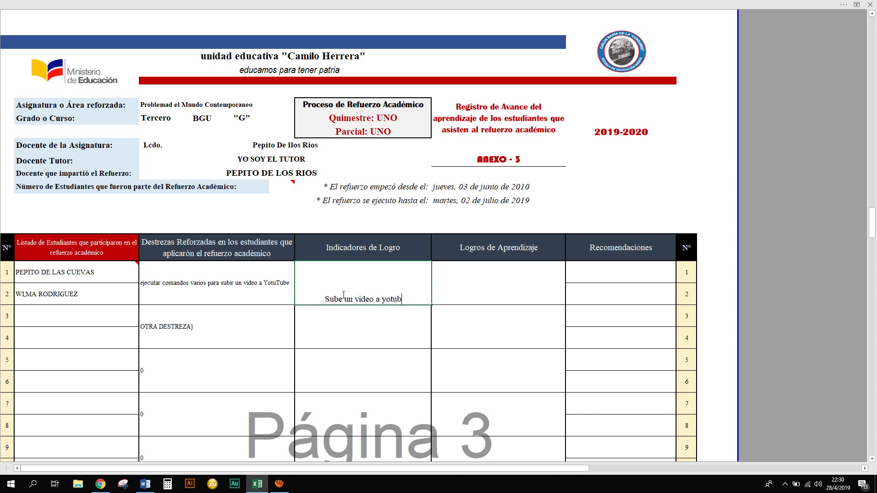
type("e")
key("Tab")
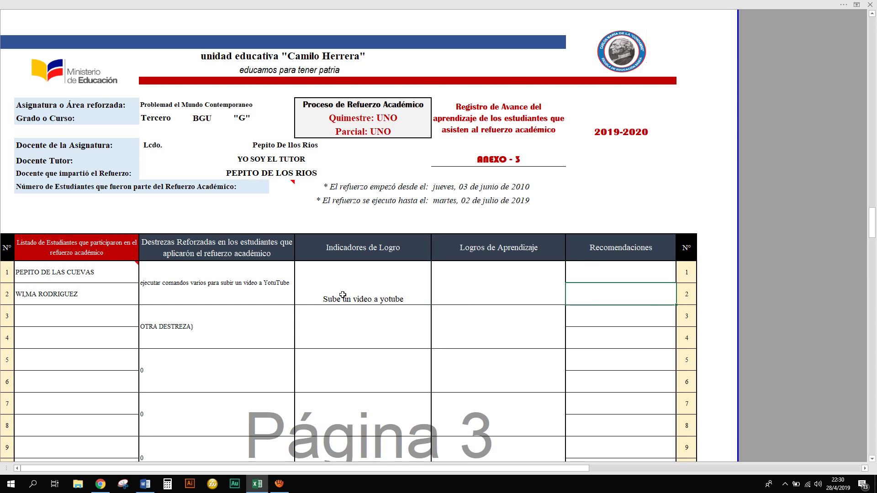
Step: Select the Recomendaciones cells for rows 1 and 2
key("Tab")
left_click(649, 275)
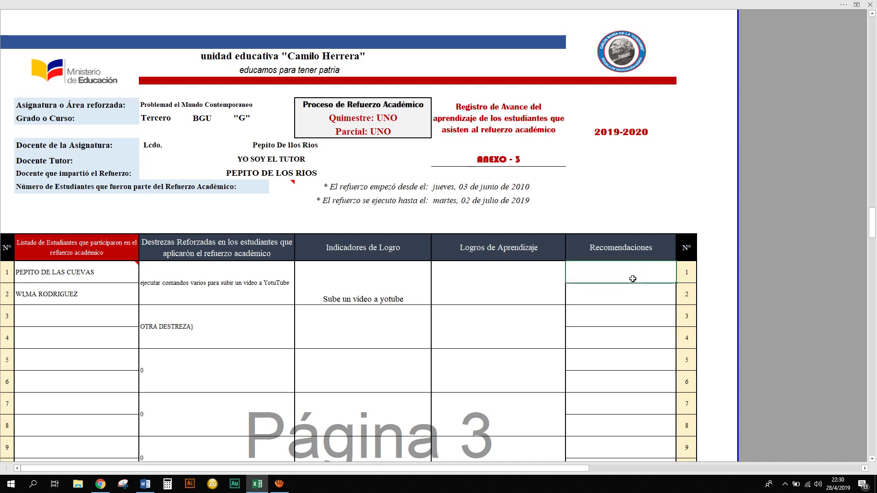
left_click(625, 291)
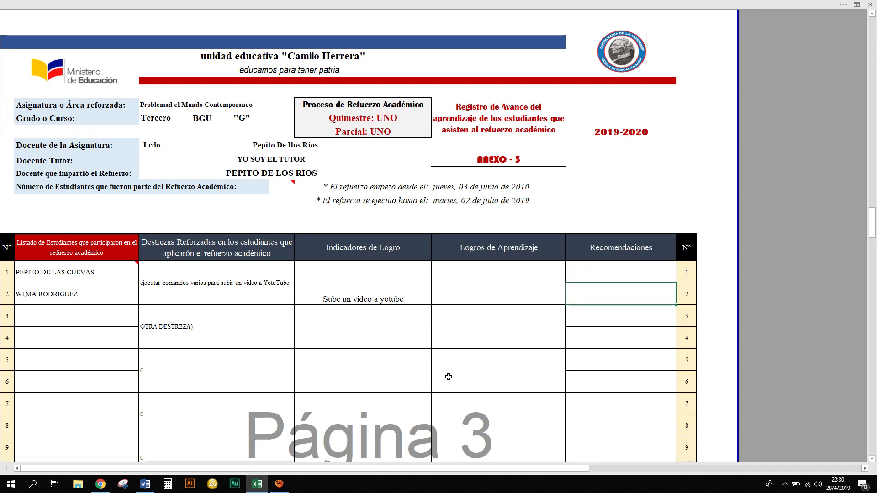
Step: Scroll past the signature area down to the ANEXO-4 Acta de Compromiso page
scroll(450, 377, "down", 2)
scroll(449, 377, "down", 3)
scroll(447, 374, "up", 3)
scroll(448, 374, "up", 1)
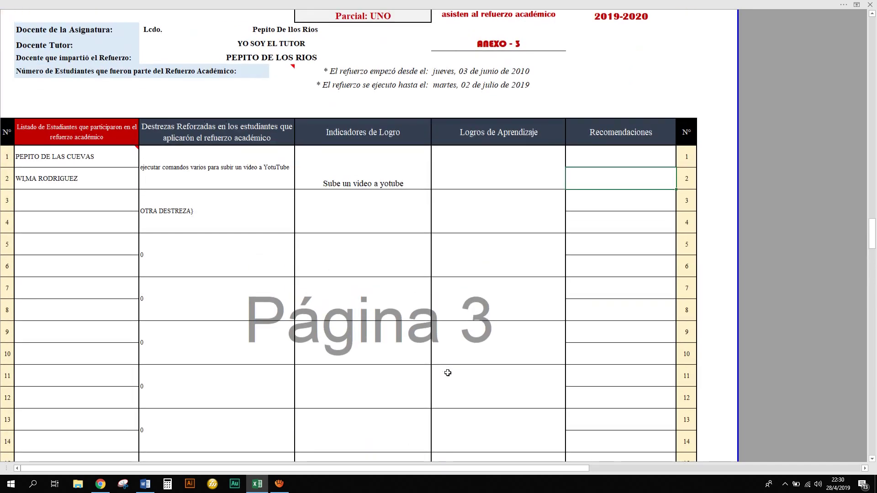
scroll(457, 320, "up", 1)
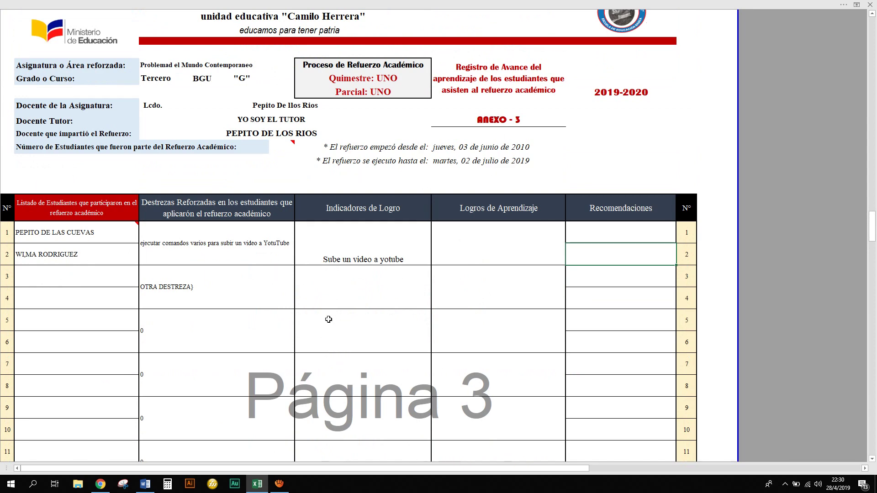
scroll(328, 320, "down", 5)
scroll(374, 297, "down", 4)
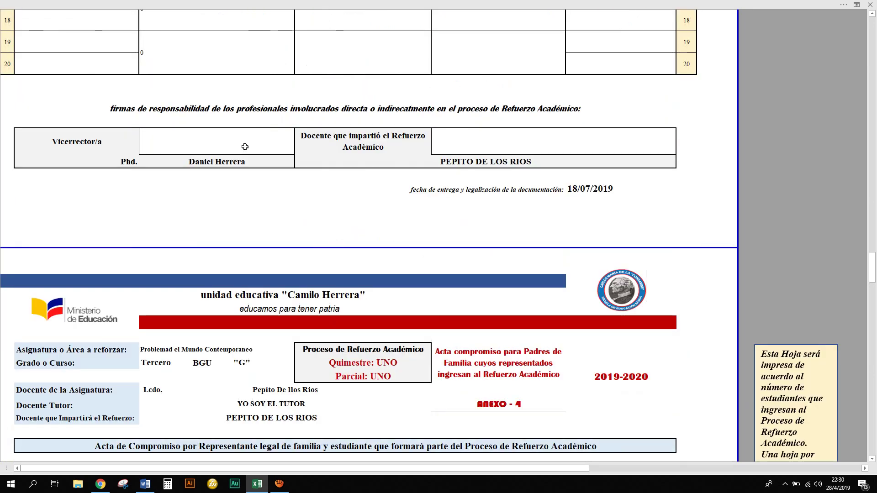
scroll(350, 215, "down", 3)
scroll(449, 197, "down", 1)
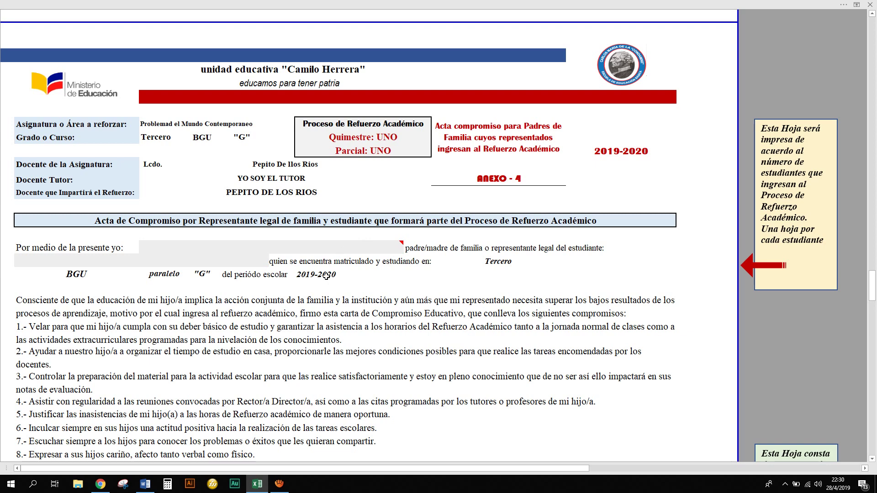
scroll(326, 276, "down", 2)
scroll(327, 277, "down", 1)
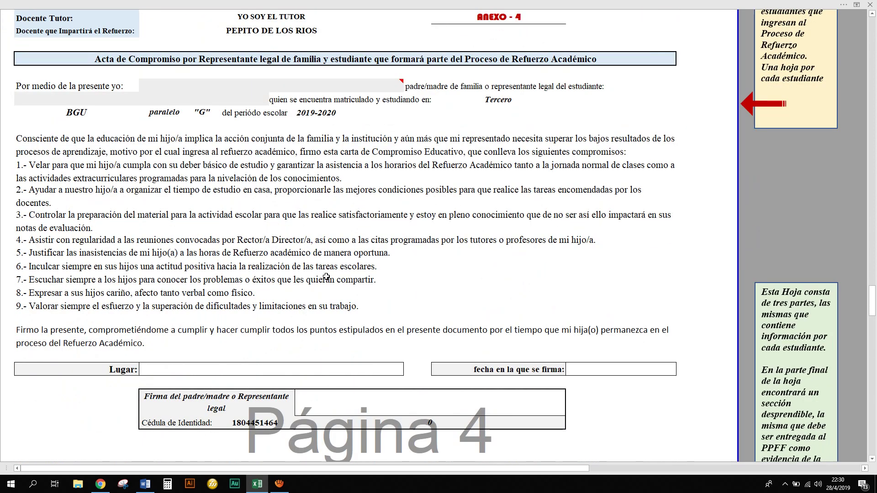
scroll(326, 276, "down", 3)
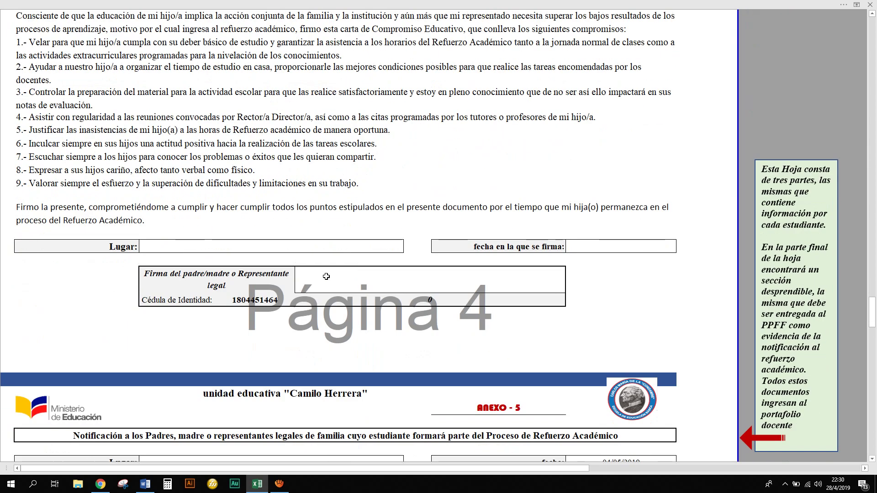
scroll(326, 276, "up", 2)
scroll(228, 238, "up", 2)
Step: Select the representative's name field after 'Por medio de la presente yo:'
left_click(117, 200)
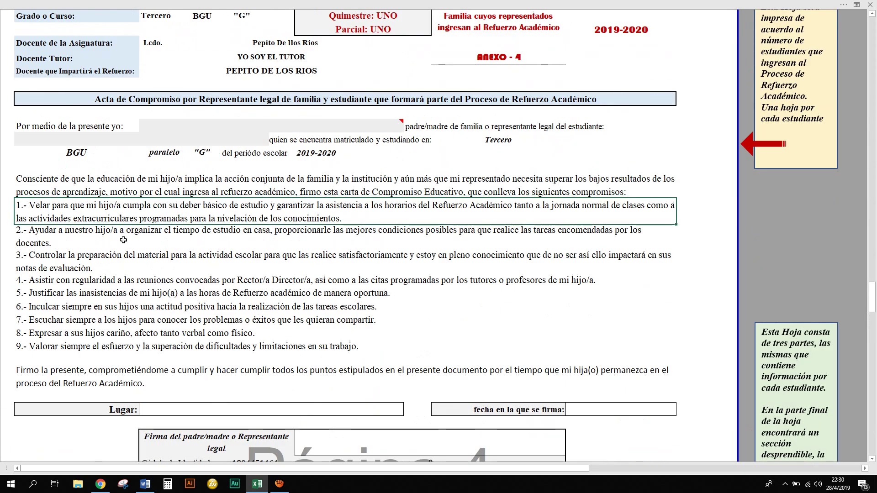
key("Down")
key("Down")
scroll(254, 211, "up", 2)
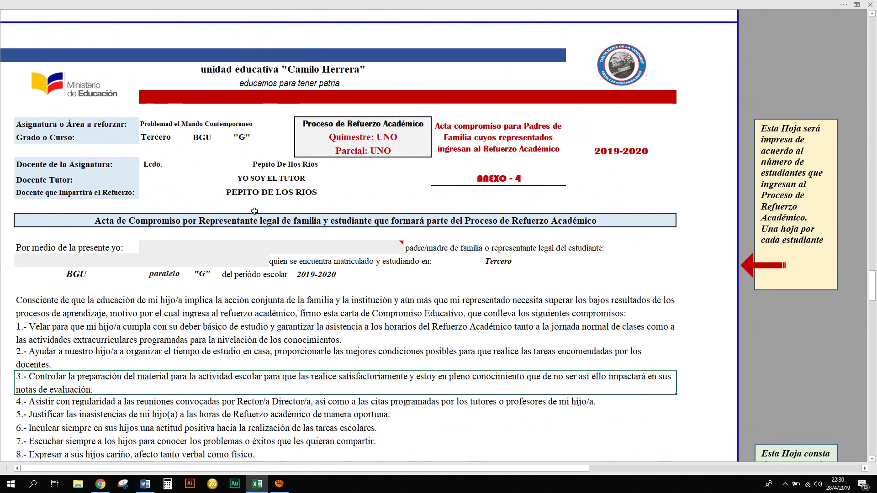
left_click(169, 246)
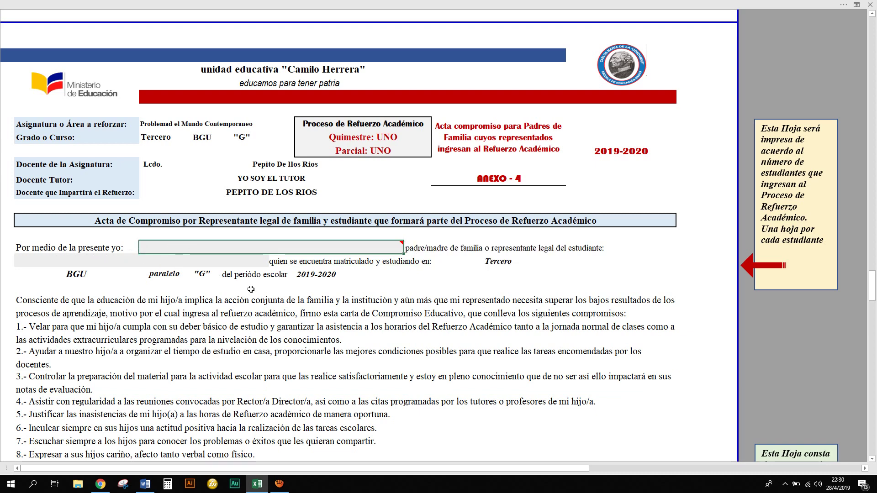
Step: Type the representative's name in the commitment form and correct its spacing typos
type("LA MA AD")
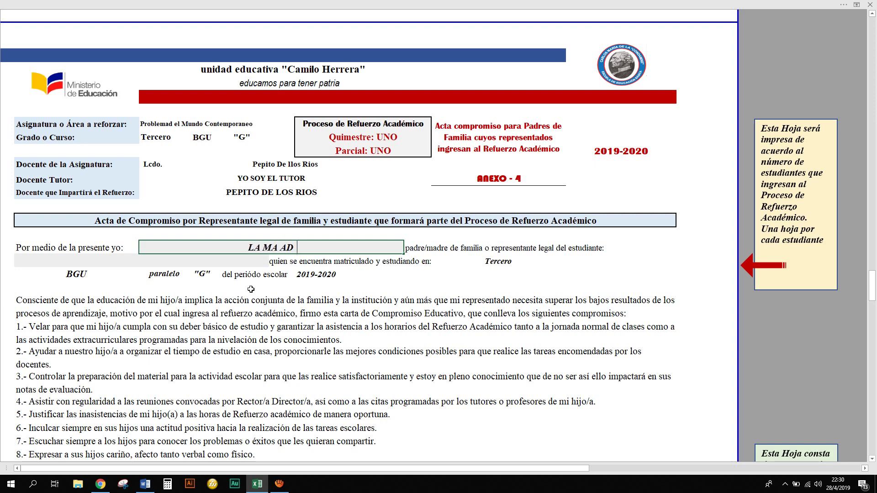
type(" E PEPITO")
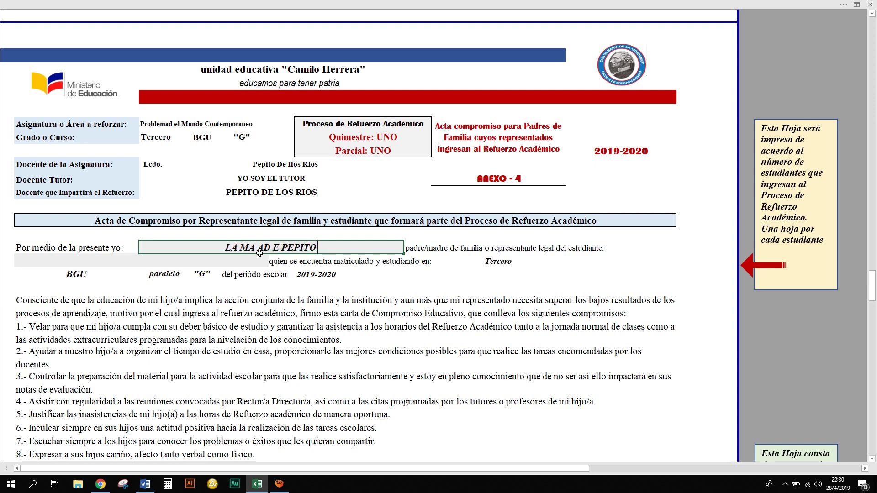
left_click(255, 247)
key("BackSpace")
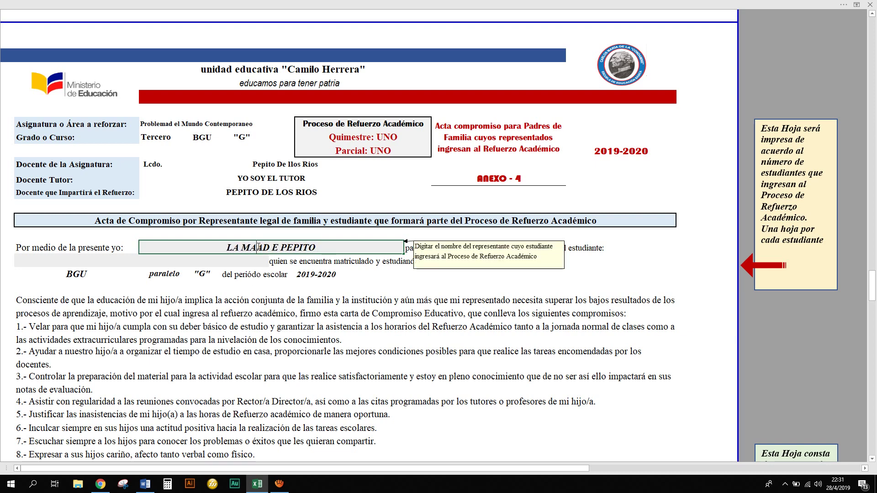
type("ÁM")
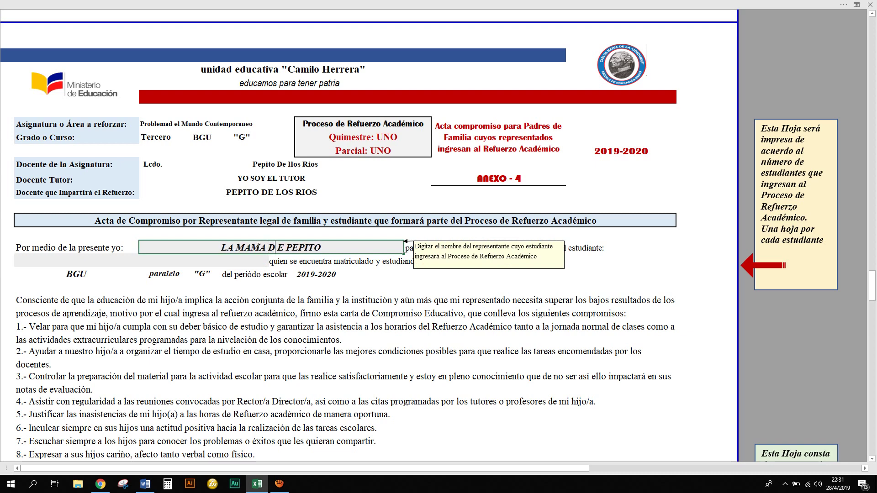
key("BackSpace")
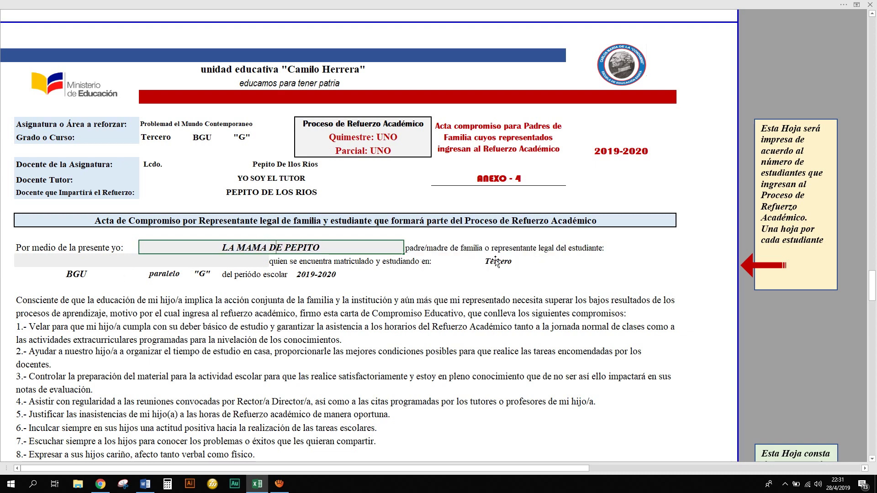
Step: Choose the enrolled student from the student field's dropdown list
left_click(172, 264)
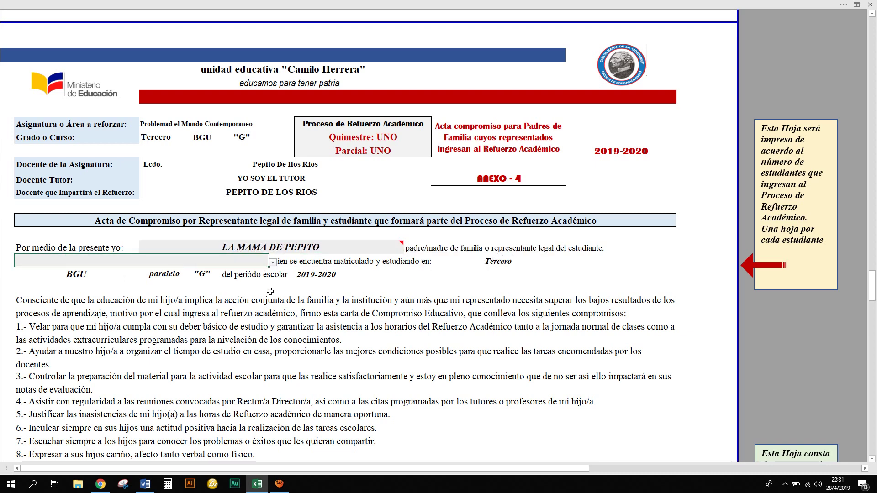
left_click(273, 262)
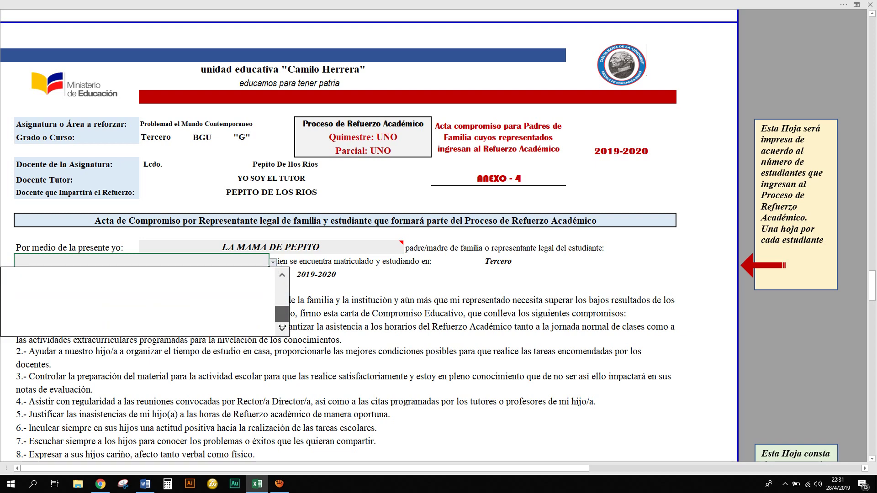
scroll(282, 301, "up", 5)
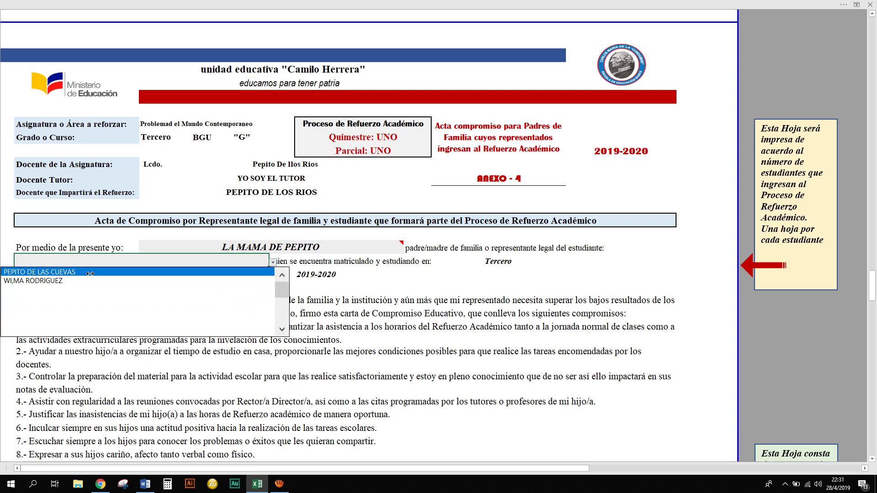
left_click(90, 273)
left_click(258, 312)
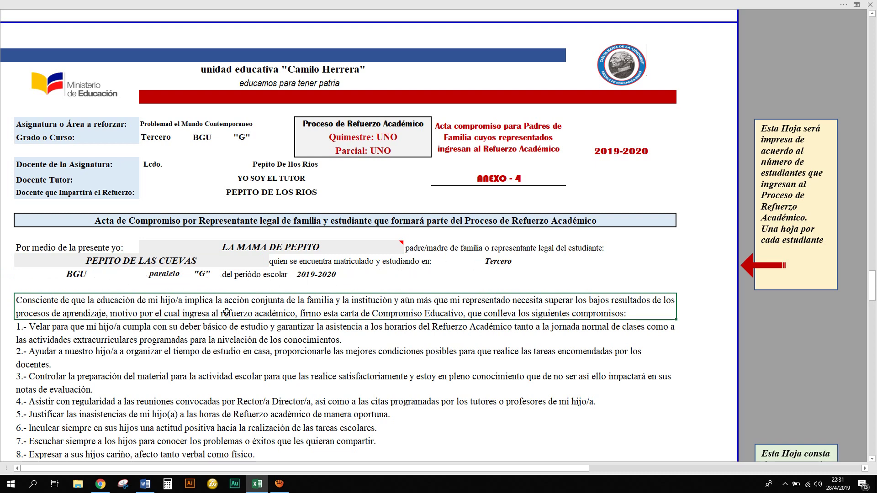
Step: Enter PELILEO as the signing place and 04 DE MAYO as the date
scroll(227, 312, "down", 2)
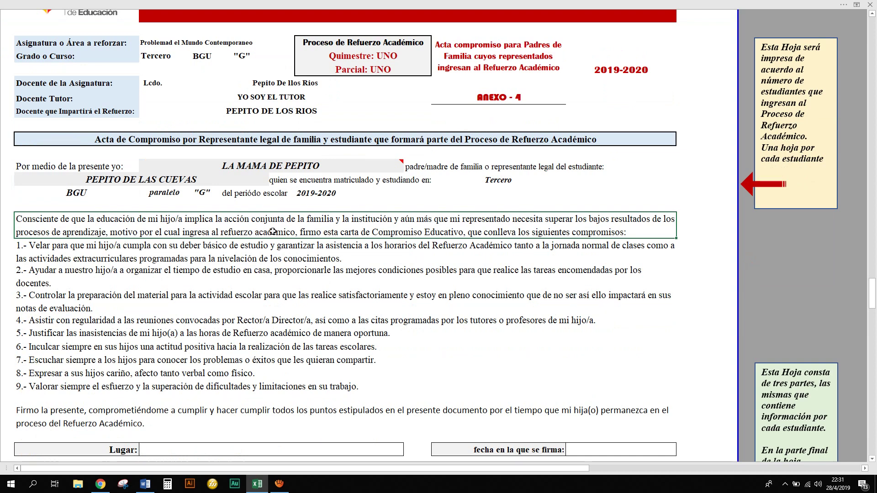
key("Down")
key("Down")
key("Down")
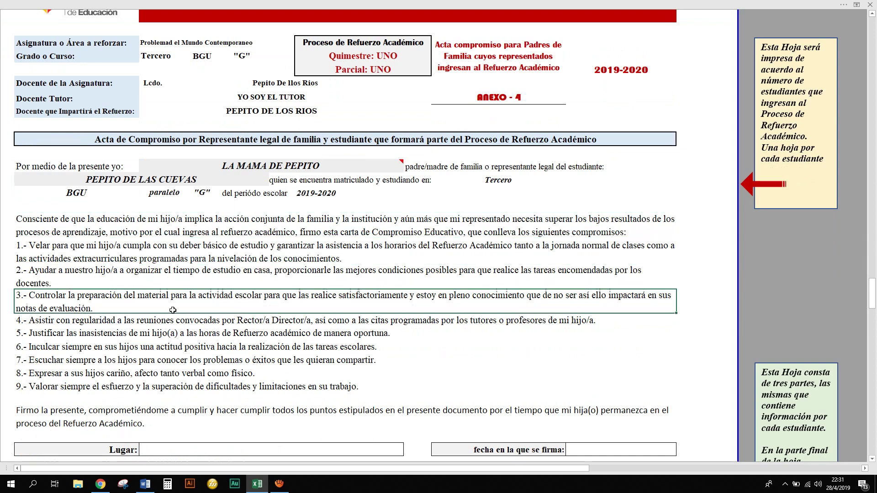
key("Down")
key("Down")
scroll(212, 343, "down", 1)
scroll(213, 344, "down", 1)
scroll(219, 338, "down", 1)
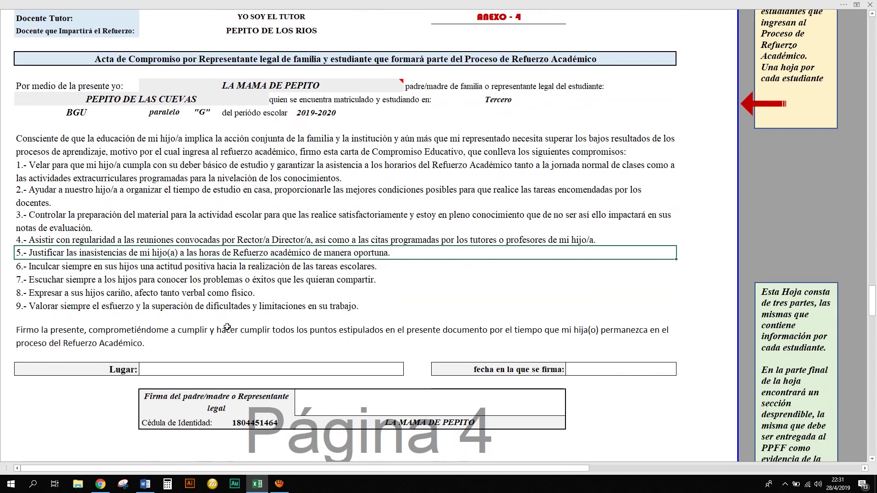
scroll(224, 336, "up", 1)
scroll(230, 332, "down", 1)
left_click(259, 371)
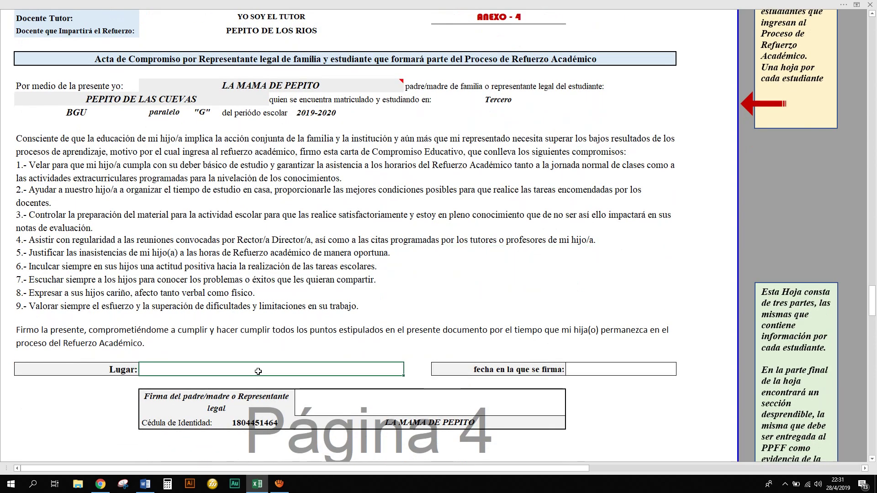
type("PELILEO")
left_click(577, 368)
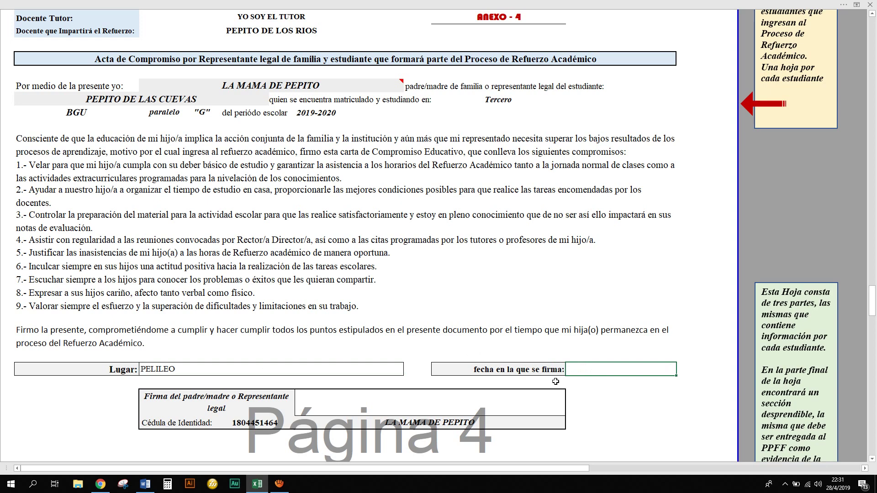
type("04 DE MAYO")
Step: Replace the representative's ID number in the signature block with a new one
scroll(456, 320, "down", 1)
left_click(341, 358)
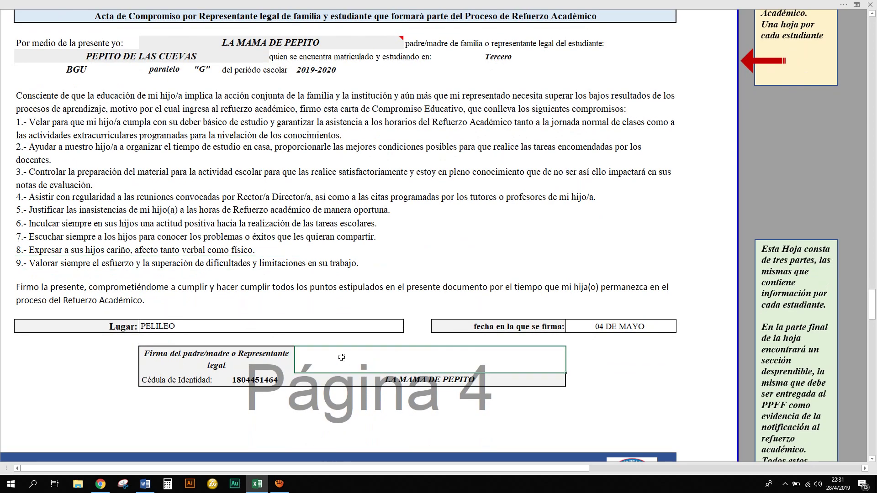
scroll(397, 382, "down", 1)
left_click(445, 339)
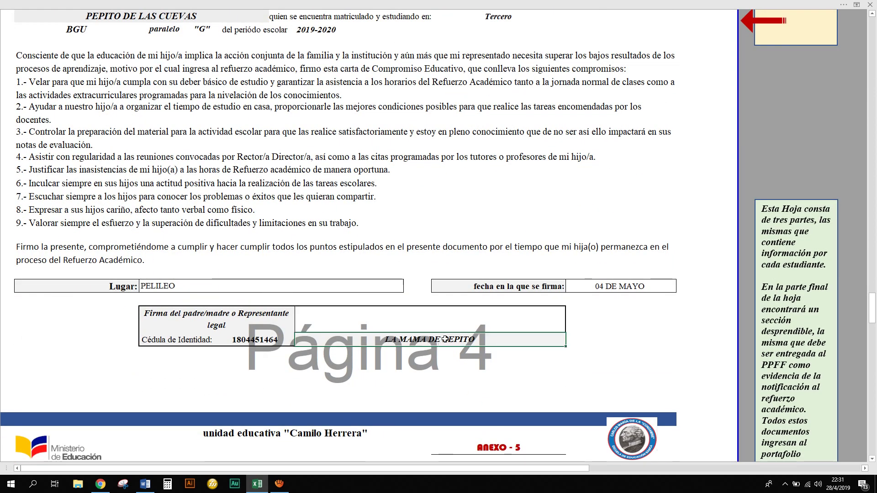
left_click(249, 341)
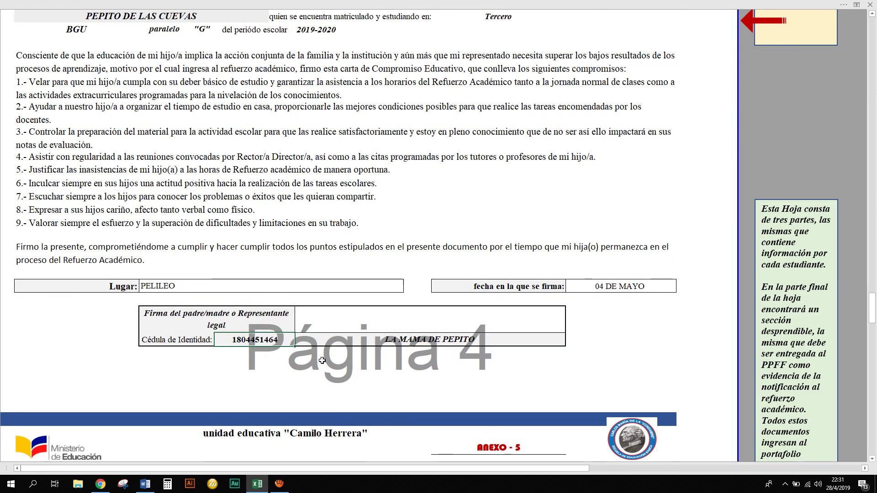
key("Return")
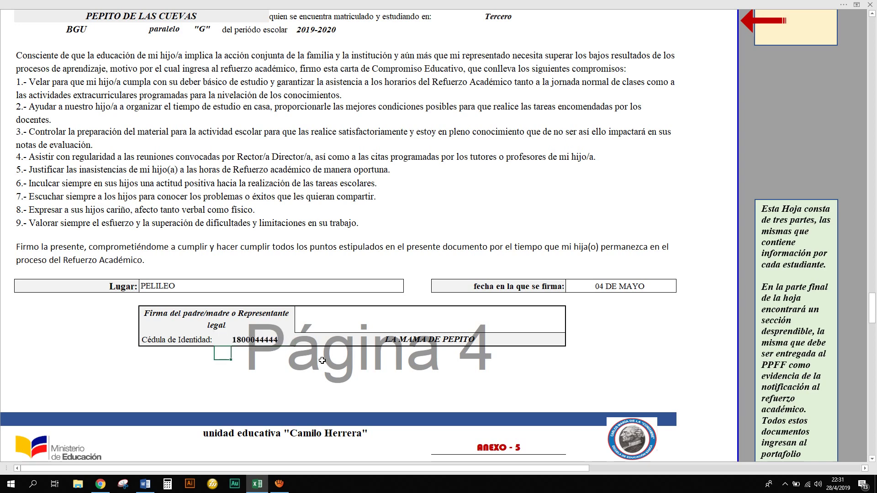
scroll(342, 336, "up", 2)
Step: Switch the Anexo 4 student field to the second student in the dropdown list
scroll(228, 229, "up", 7)
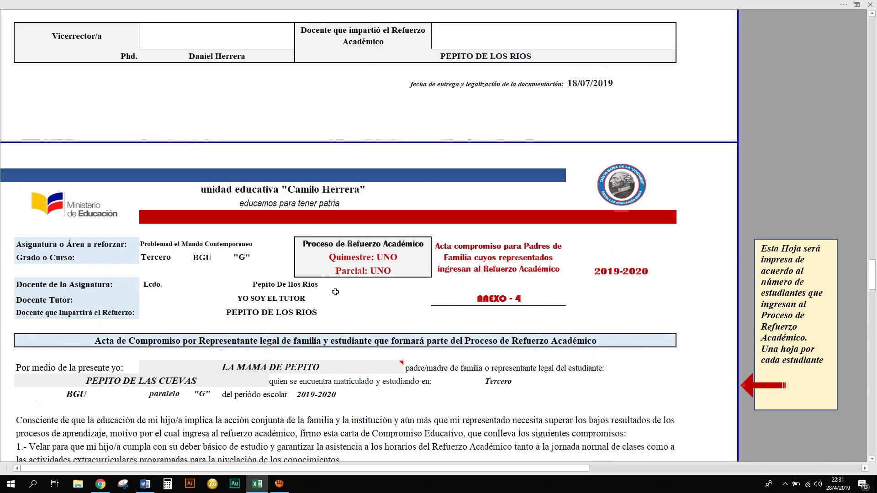
scroll(304, 336, "down", 1)
scroll(283, 293, "down", 2)
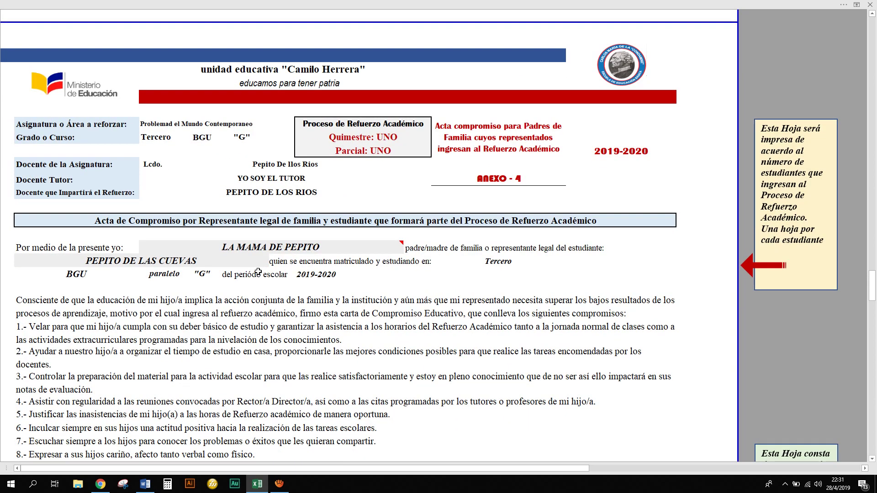
scroll(258, 272, "down", 2)
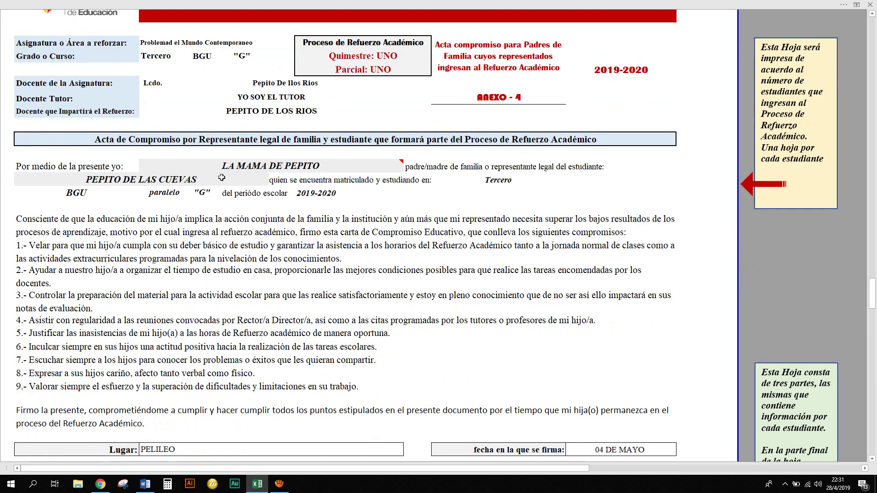
left_click(282, 165)
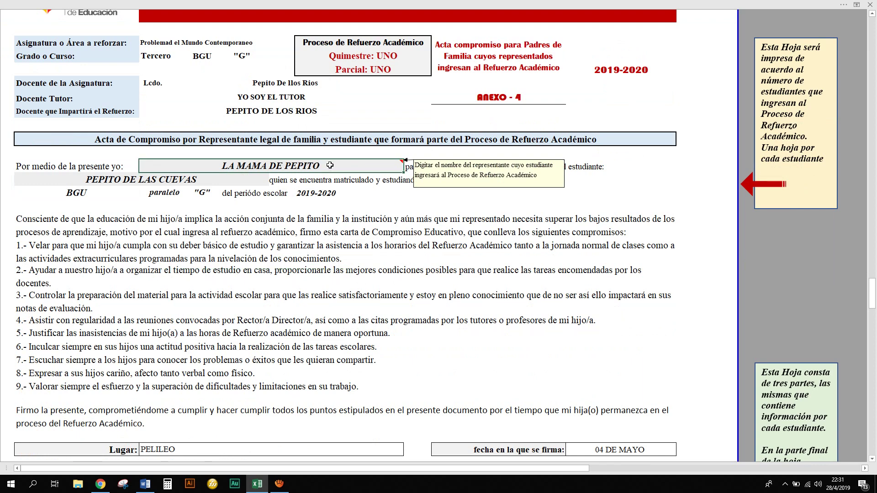
left_click(258, 180)
left_click(273, 181)
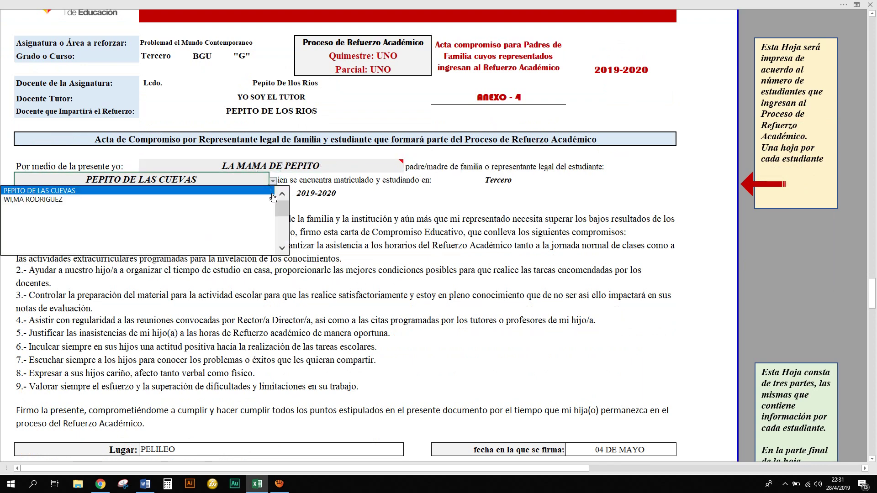
left_click(79, 190)
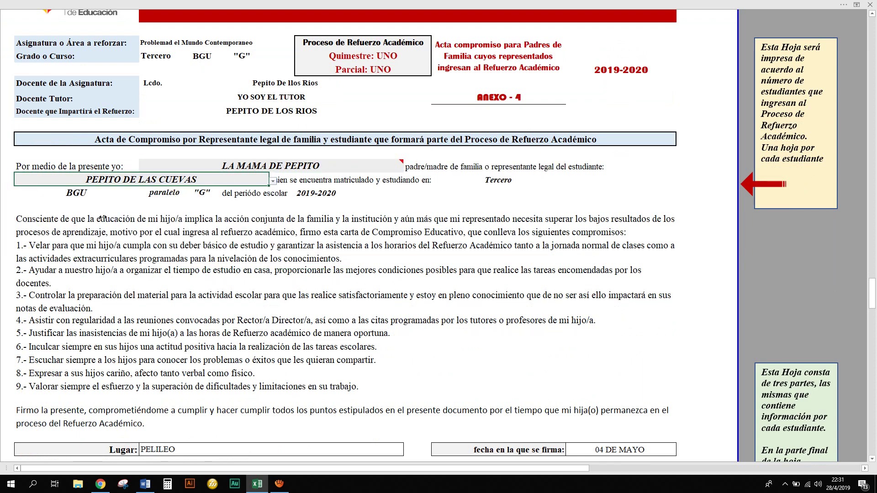
left_click(273, 181)
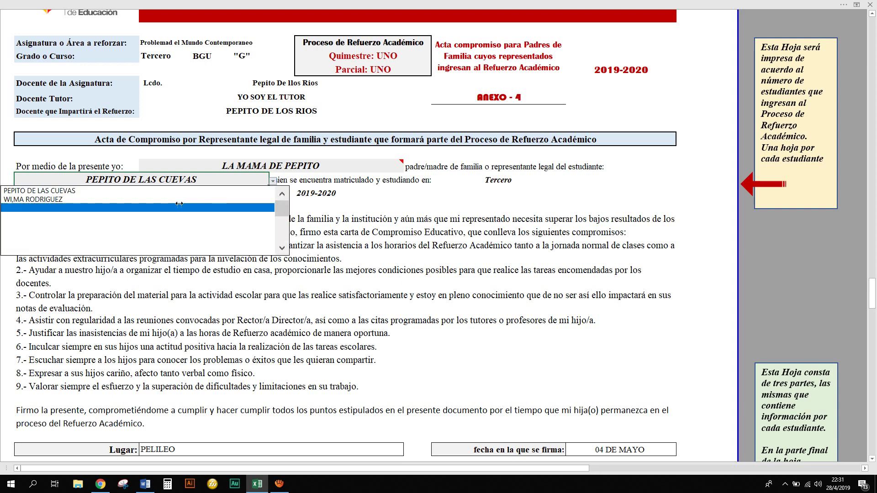
left_click(114, 200)
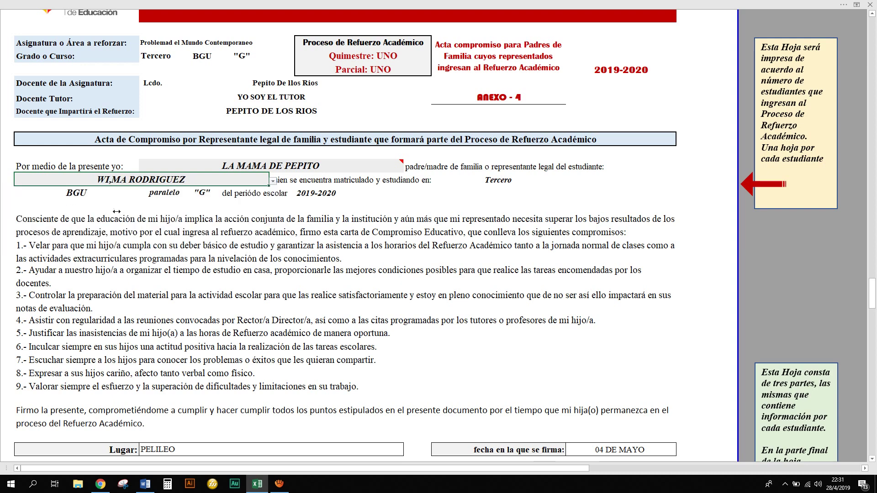
Step: Rewrite the representative's name as the second student's mother
left_click(270, 167)
key("BackSpace")
type("MAMA DE")
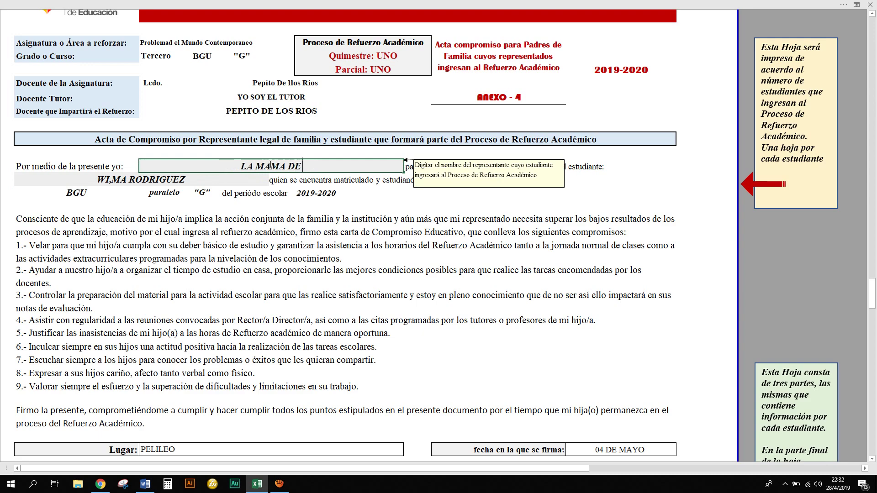
type(" WILMITA")
key("Return")
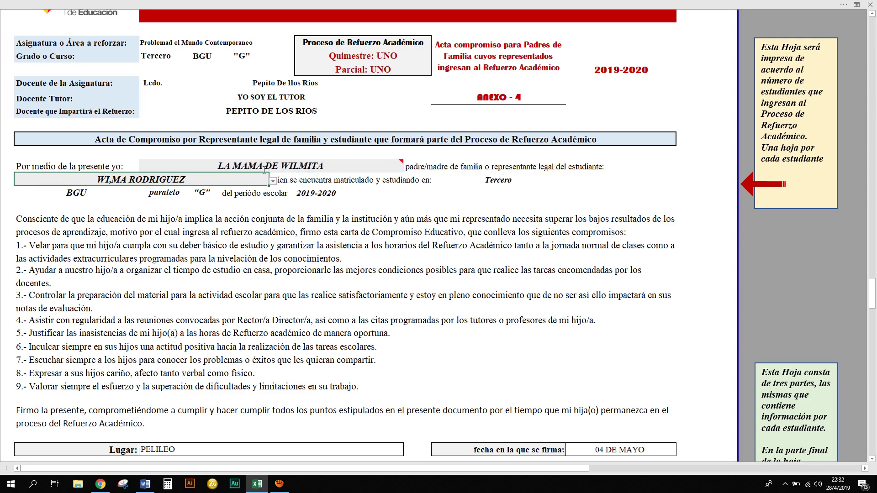
scroll(279, 229, "down", 2)
scroll(278, 229, "down", 5)
scroll(283, 231, "down", 2)
Step: Enter PELOLEO as the place (Lugar) on the Anexo 5 notification
scroll(286, 233, "down", 2)
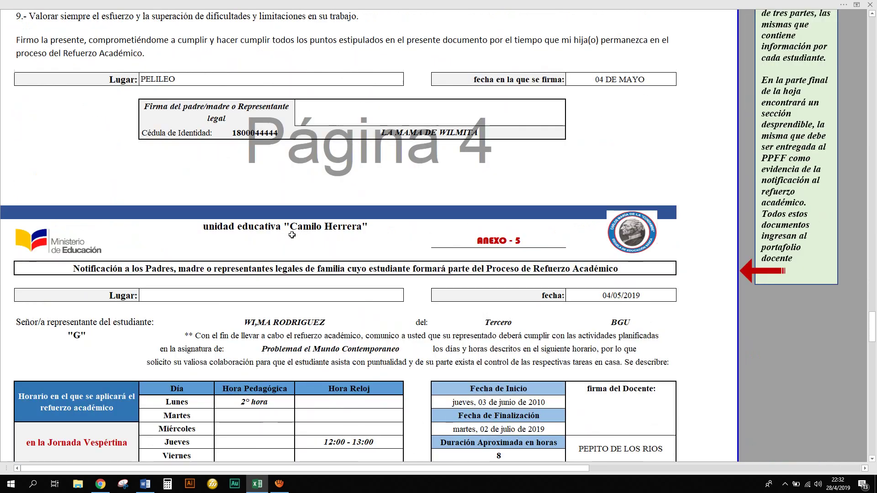
scroll(292, 235, "down", 1)
scroll(292, 235, "down", 2)
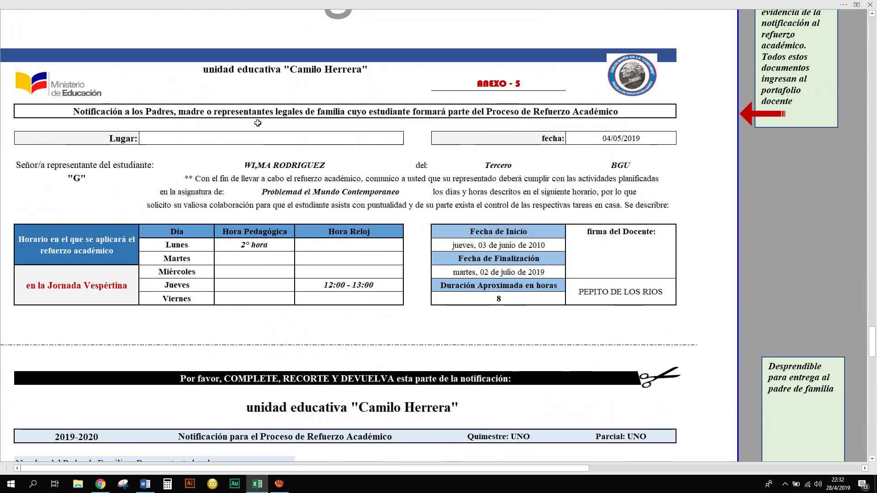
left_click(279, 144)
type("PELOLEO")
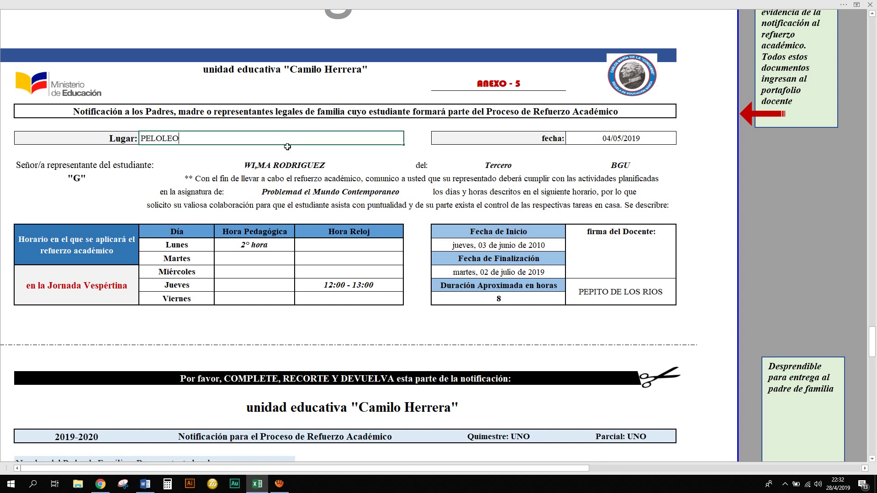
key("Return")
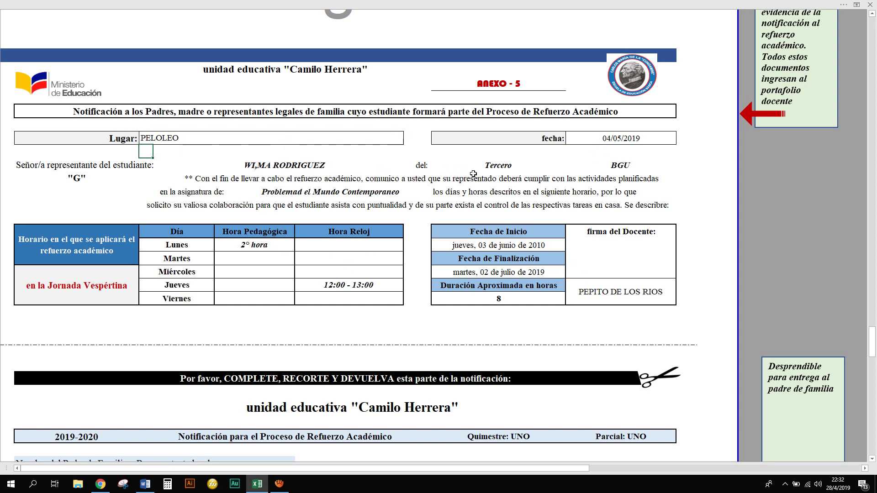
Step: Review the notification schedule: Monday 2° hora, Thursday 12:00-13:00, refuerzo dates and 8-hour duration
left_click(510, 180)
left_click(401, 204)
left_click(497, 193)
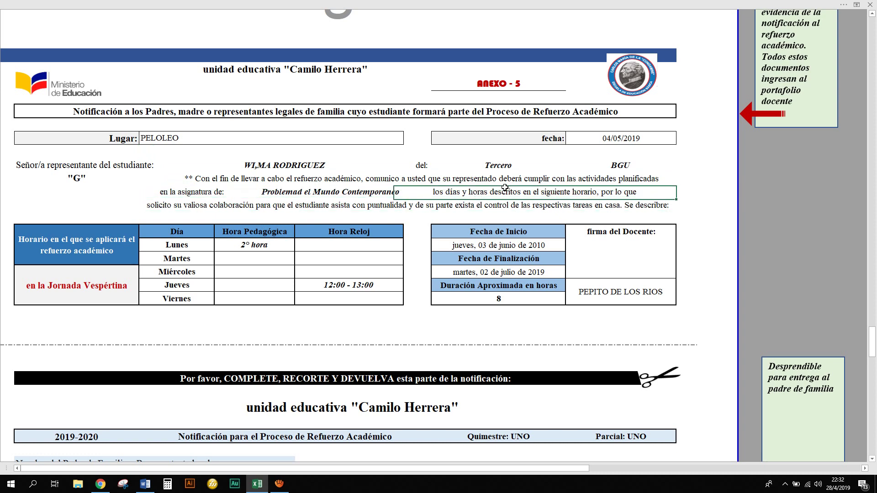
left_click(257, 246)
left_click(326, 283)
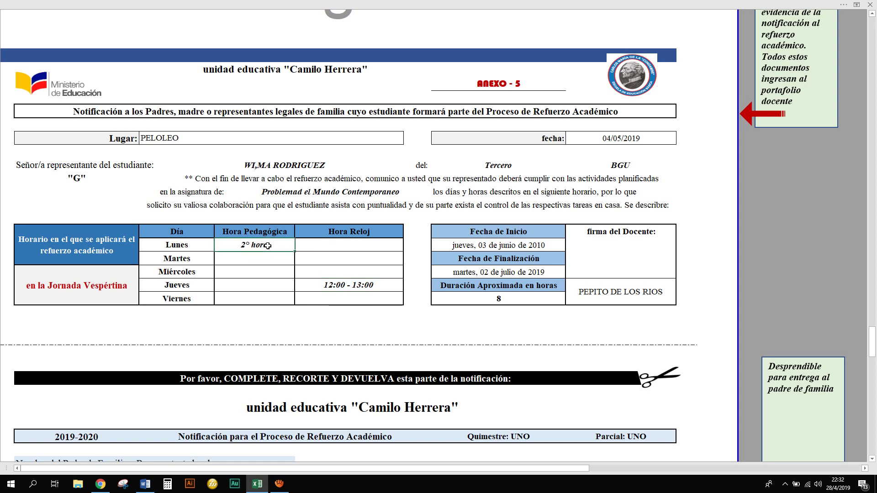
left_click(267, 266)
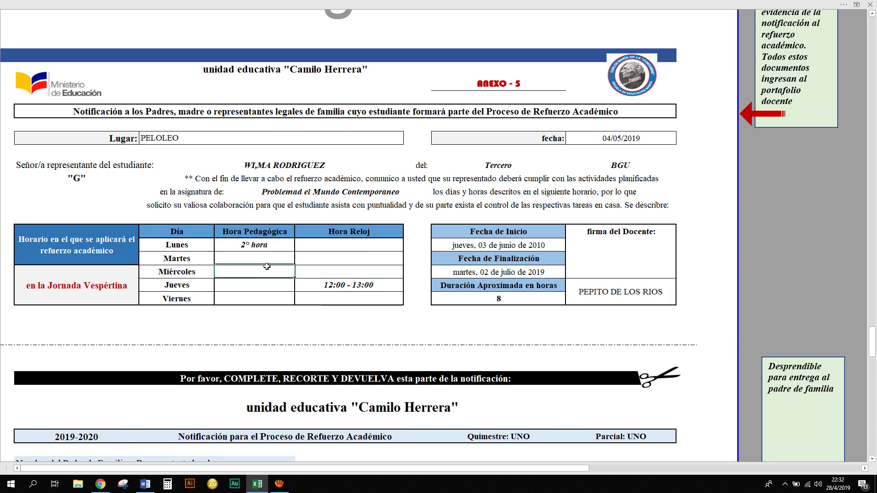
left_click(338, 273)
left_click(342, 296)
left_click(535, 246)
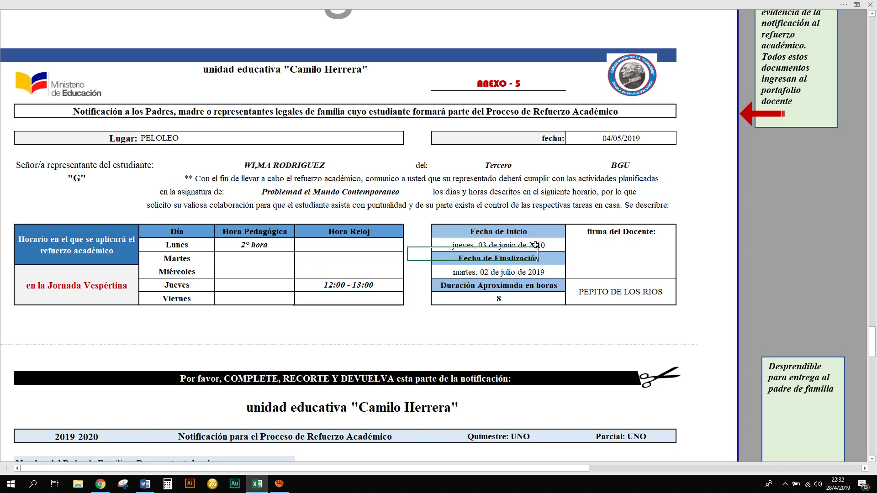
left_click(535, 272)
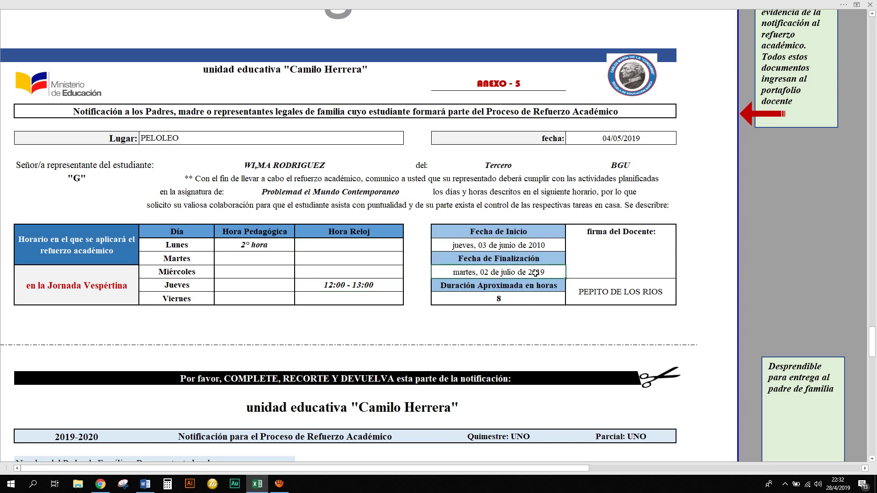
left_click(508, 297)
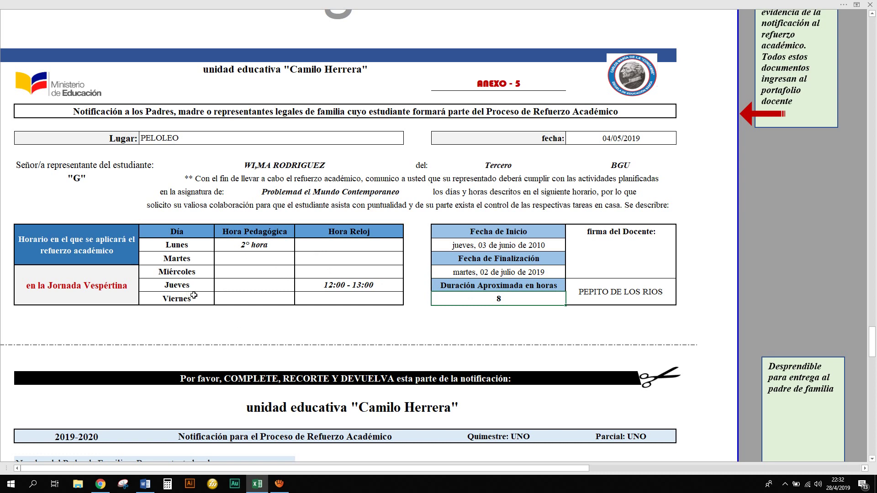
Step: Try editing the Jornada Vespertina label and parent's signature box, dismissing the protected-sheet warning
left_click(121, 292)
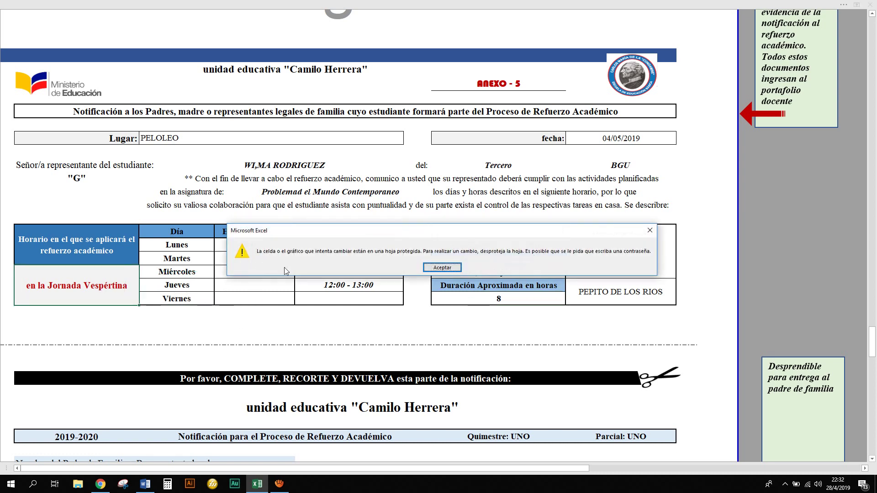
key("Return")
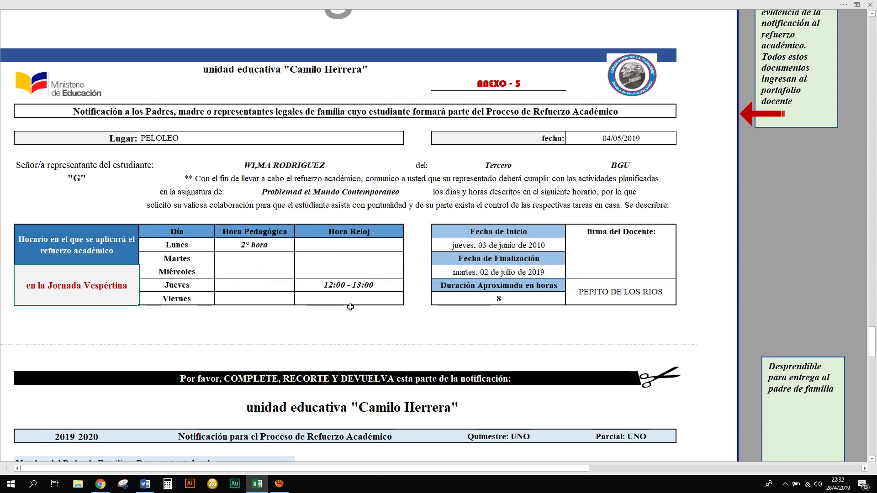
scroll(367, 307, "down", 3)
scroll(370, 307, "down", 1)
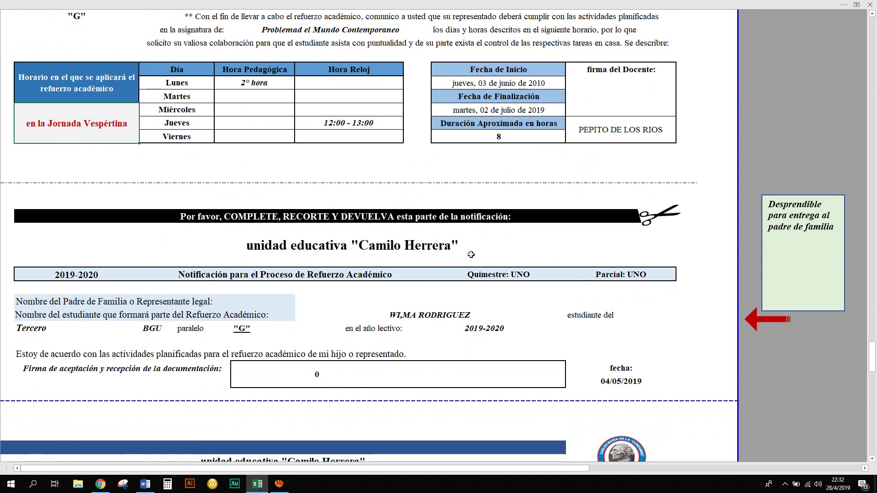
scroll(212, 177, "down", 2)
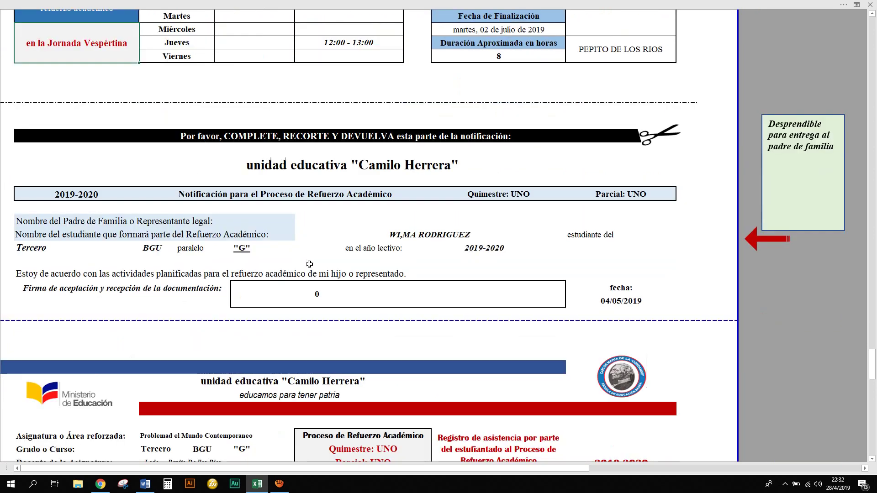
left_click(319, 295)
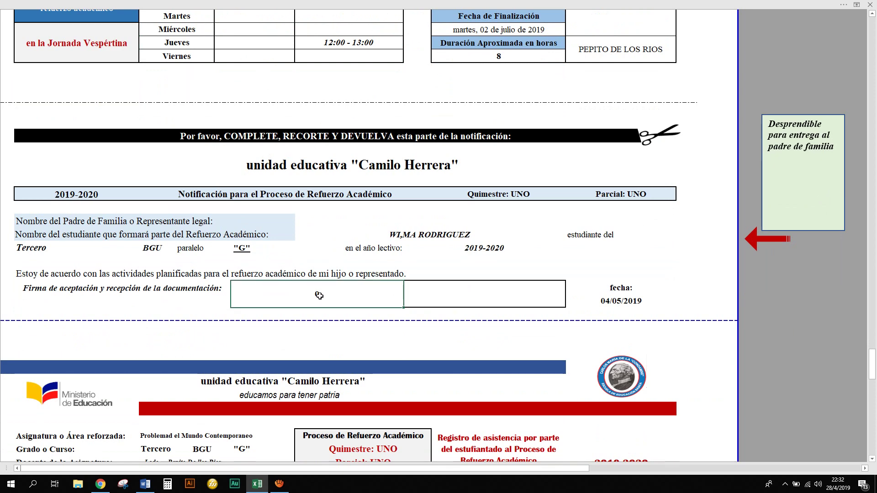
double_click(319, 296)
left_click(417, 275)
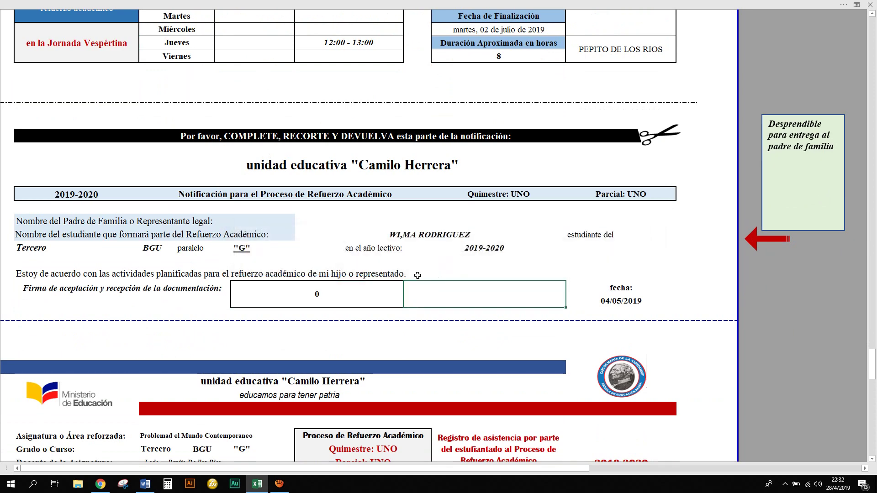
scroll(418, 276, "up", 3)
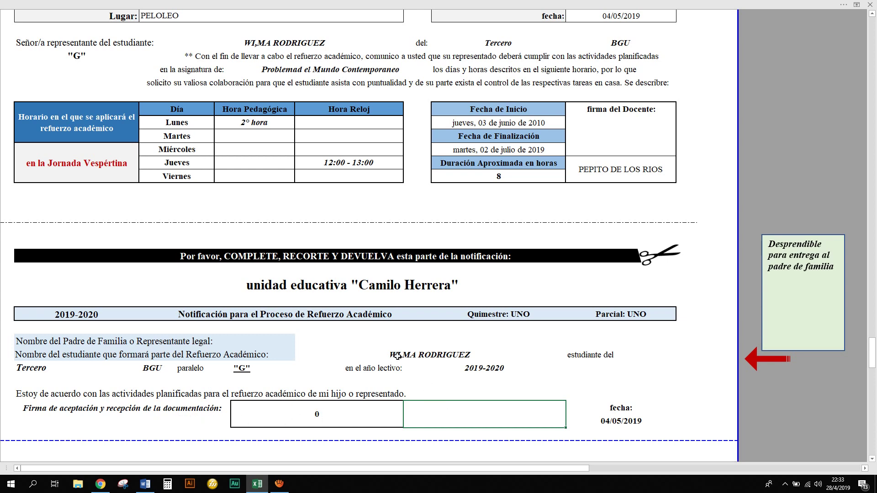
scroll(380, 315, "down", 3)
scroll(381, 320, "down", 3)
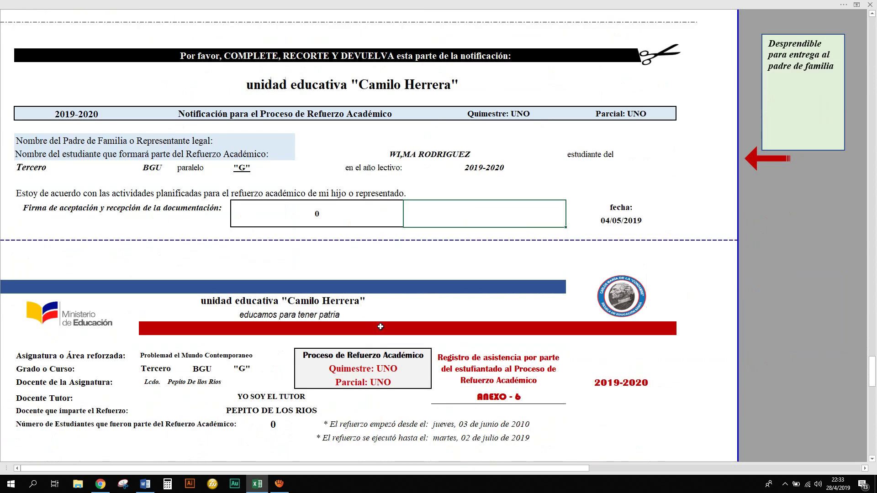
scroll(380, 324, "down", 2)
scroll(381, 327, "down", 1)
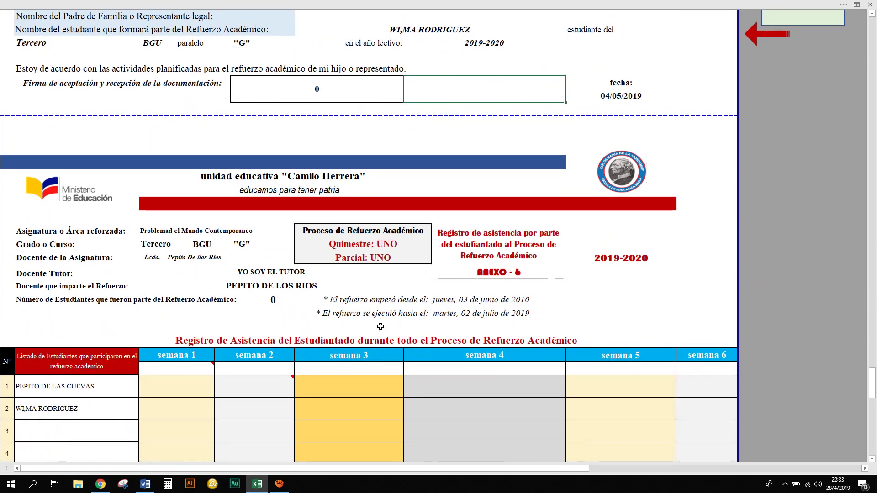
left_click(272, 301)
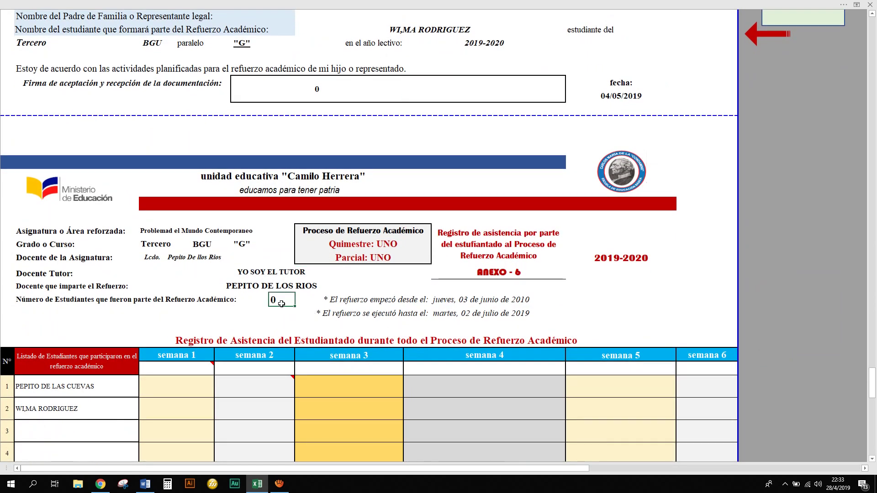
double_click(281, 303)
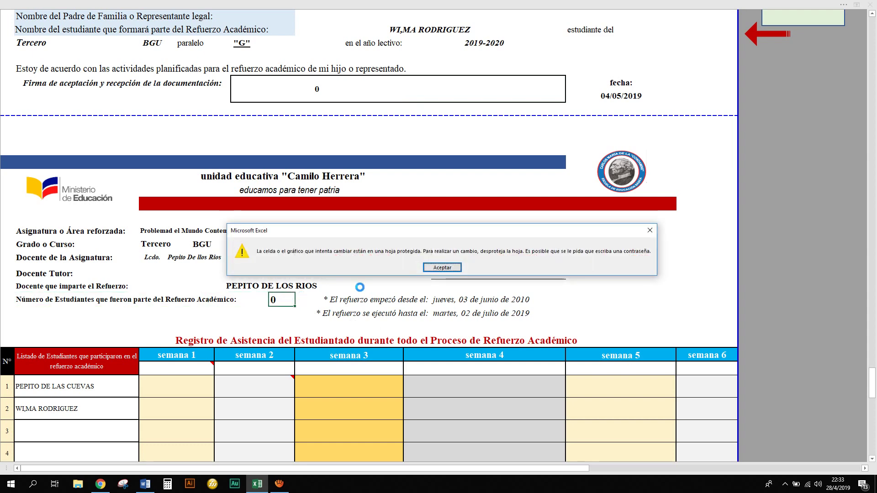
left_click(443, 268)
scroll(377, 276, "down", 1)
scroll(378, 276, "down", 2)
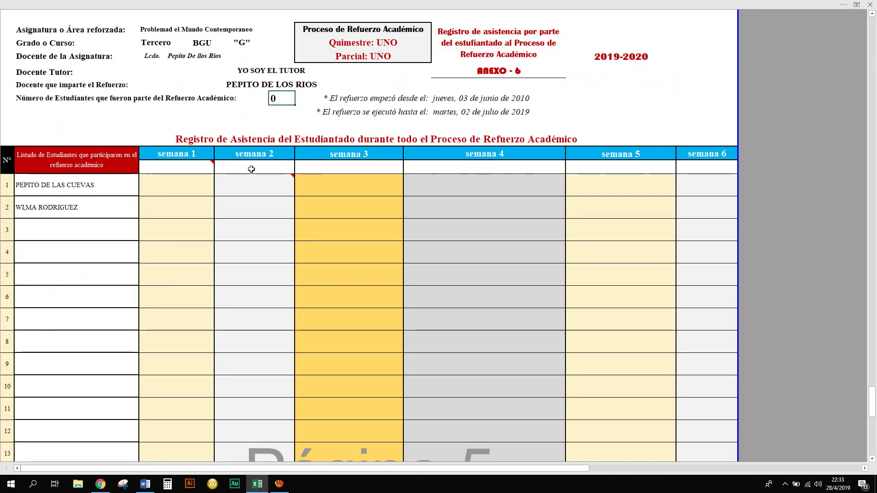
scroll(251, 169, "up", 1)
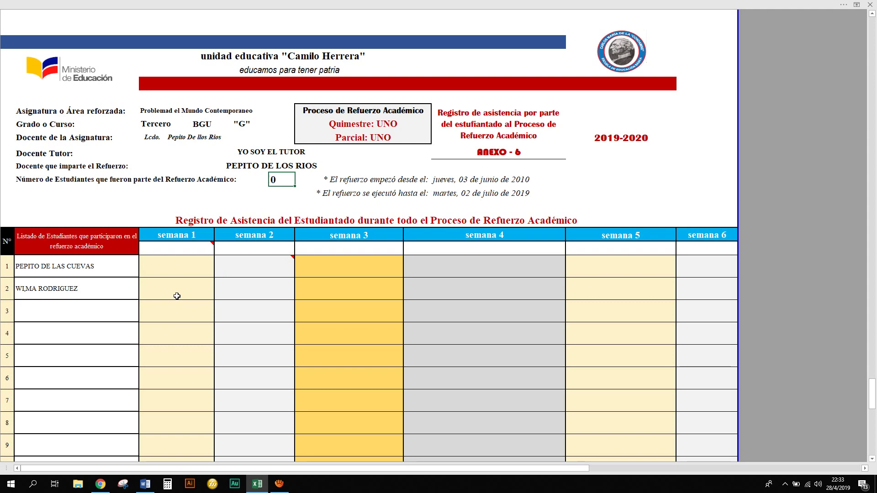
scroll(191, 287, "down", 2)
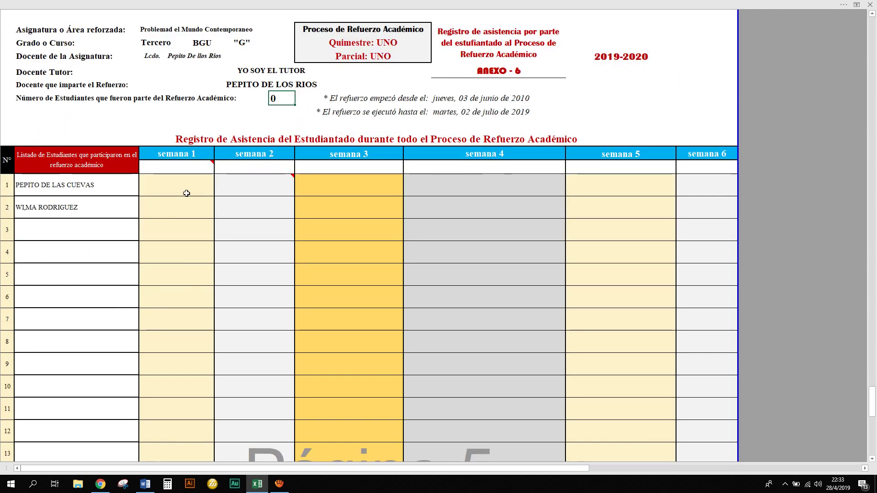
scroll(212, 209, "down", 3)
scroll(216, 211, "down", 5)
scroll(216, 210, "up", 5)
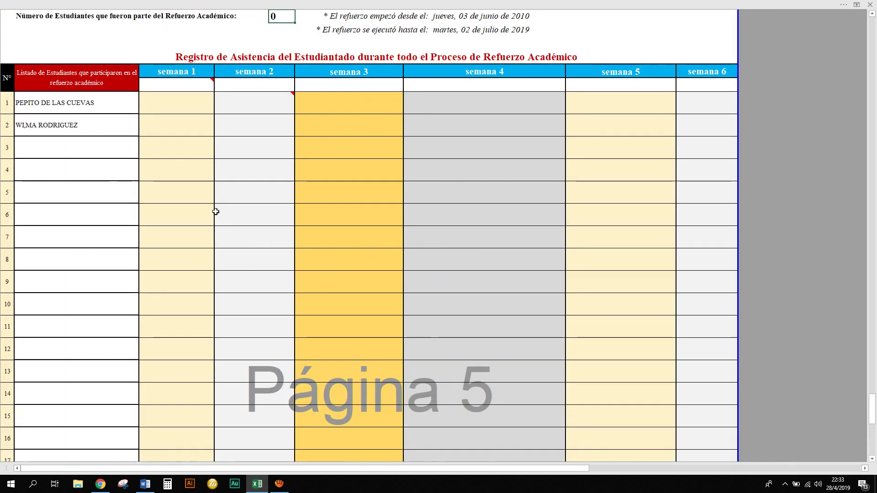
scroll(214, 211, "up", 2)
left_click(88, 232)
left_click(86, 246)
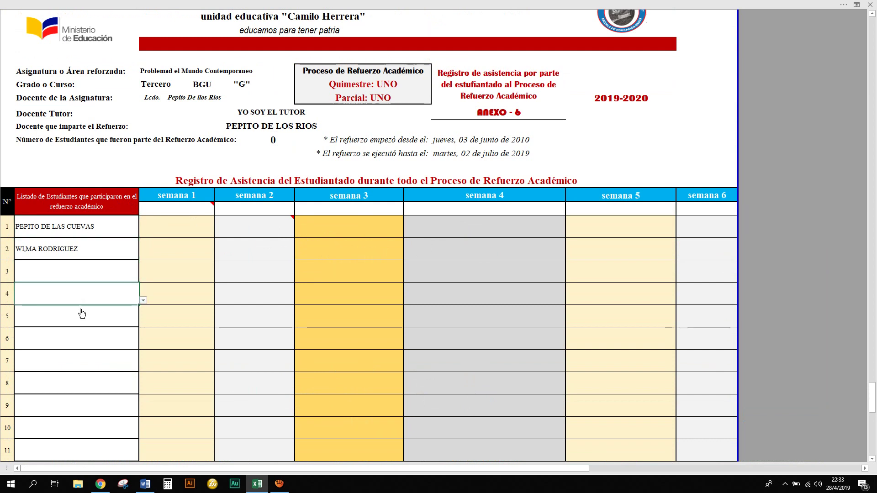
left_click(108, 233)
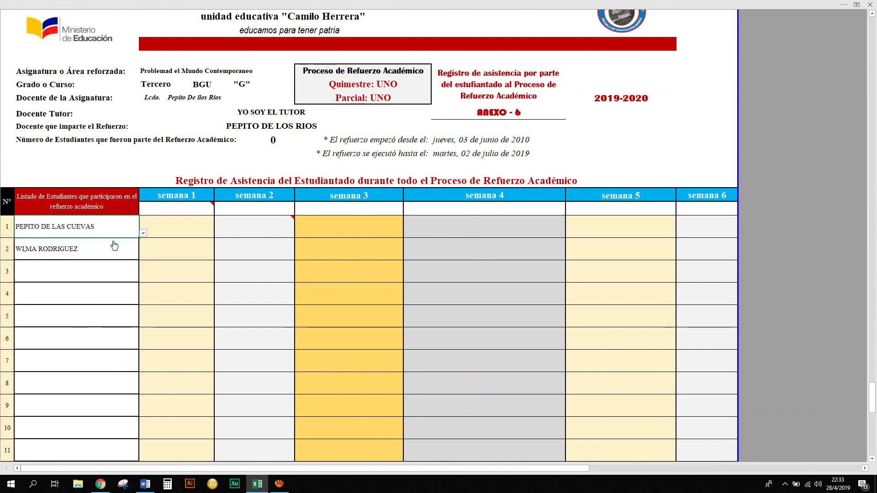
left_click(192, 224)
left_click(256, 227)
left_click(347, 227)
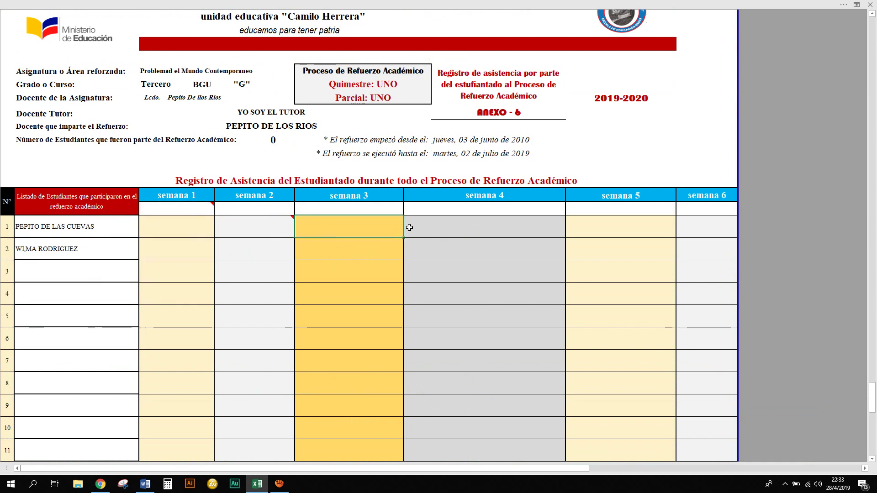
left_click(462, 226)
left_click(594, 225)
left_click(687, 224)
left_click(594, 228)
left_click(457, 229)
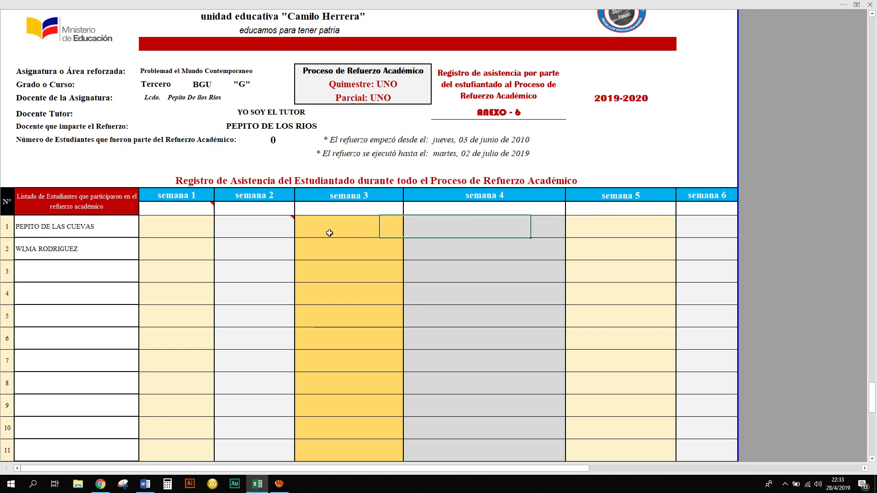
left_click(347, 231)
left_click(244, 236)
scroll(244, 237, "up", 2)
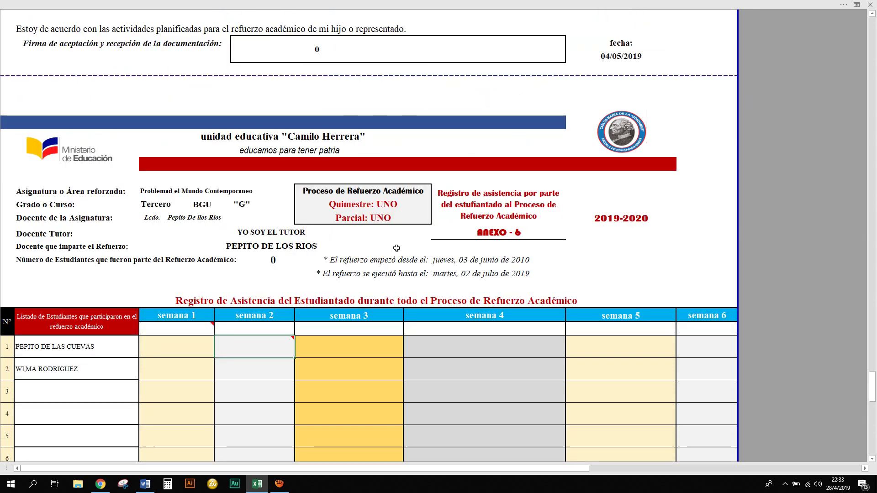
scroll(501, 233, "down", 1)
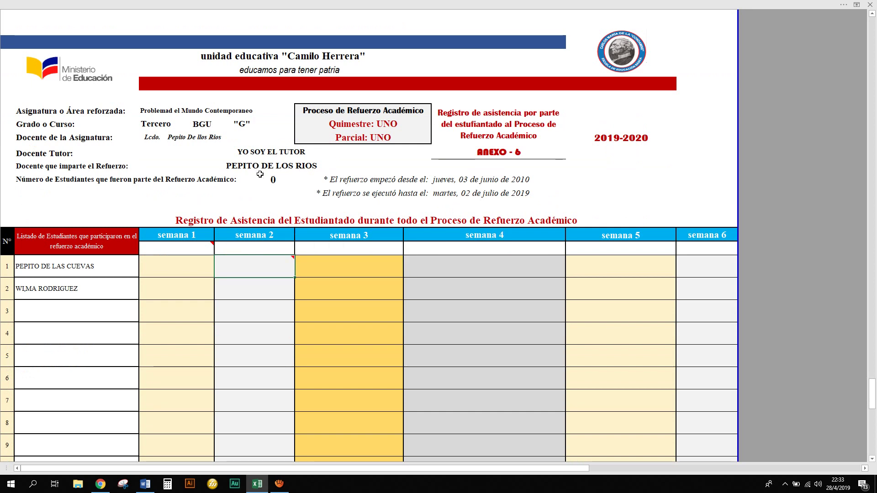
scroll(285, 251, "down", 2)
scroll(290, 273, "down", 2)
Step: Enter TODOS VINIERON as the semana 1 observation
scroll(289, 272, "down", 3)
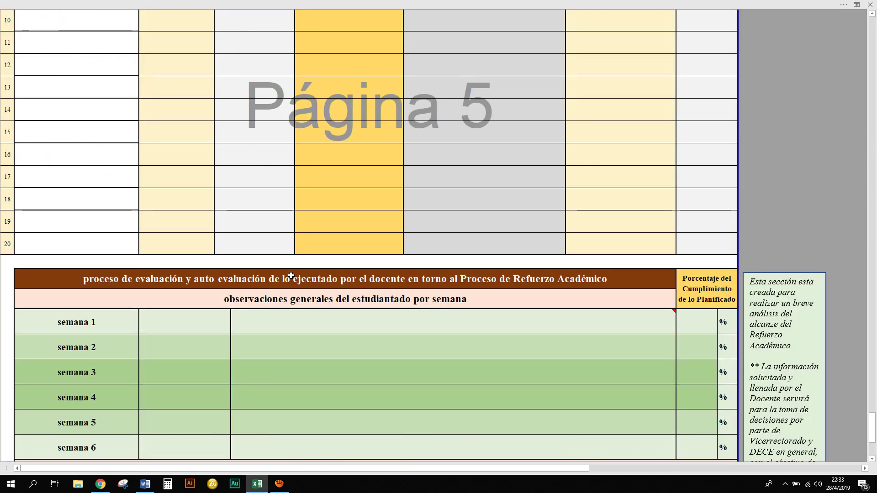
scroll(290, 272, "down", 3)
scroll(338, 268, "down", 2)
scroll(347, 265, "up", 2)
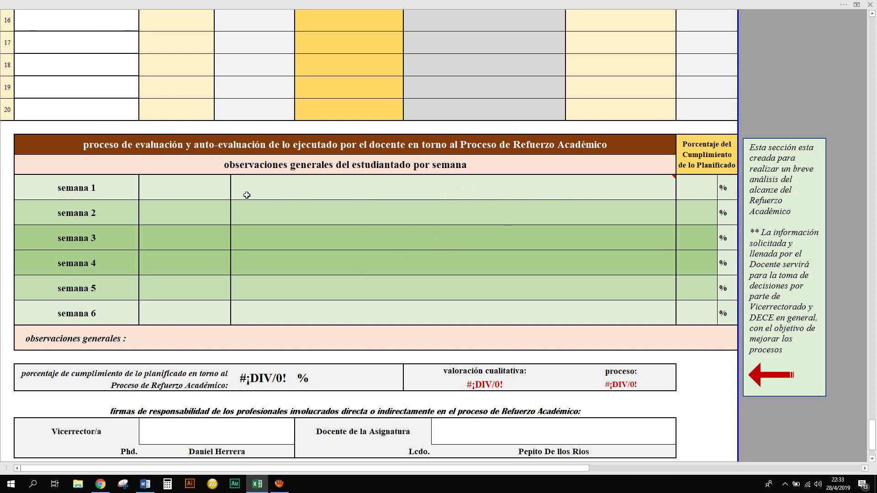
left_click(213, 186)
mouse_move(453, 188)
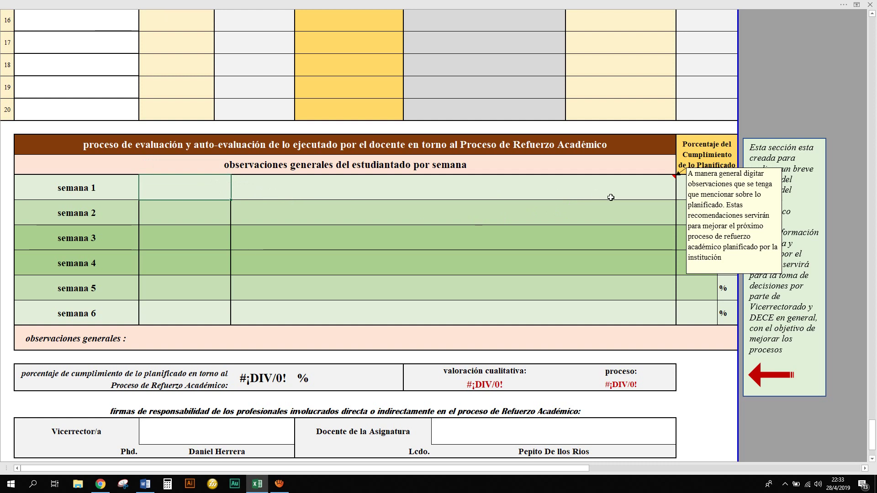
left_click(438, 191)
type("TODOS")
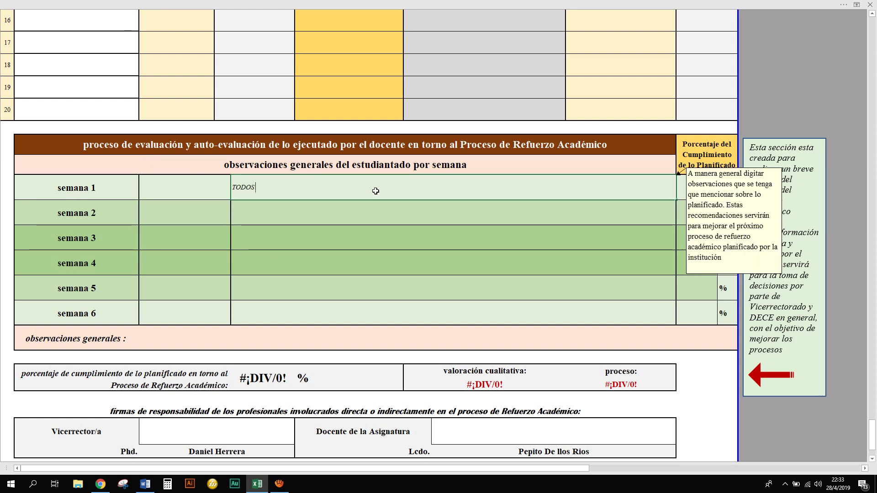
type("VIENIERON")
key("Return")
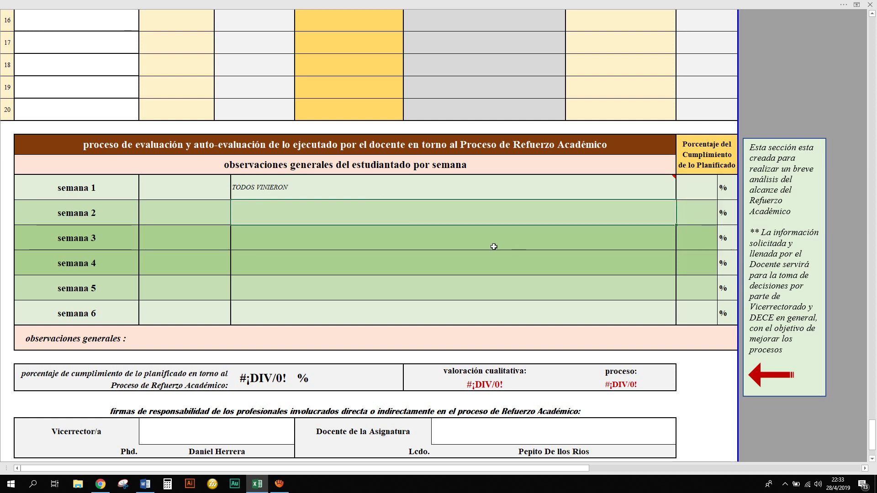
Step: Enter SE LOGRO TODO LO PLA NIFICADO as the semana 2 observation, correcting typos
left_click(296, 244)
left_click(294, 218)
type("SE PÑA")
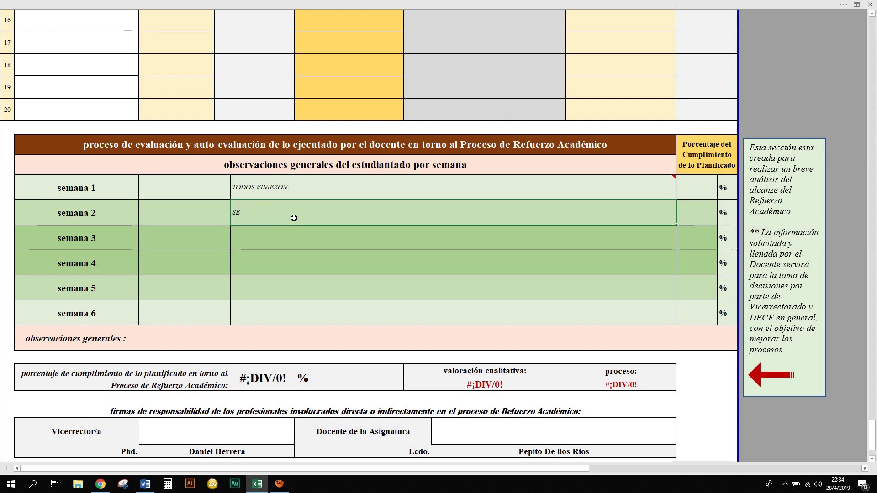
type("NIF")
key("BackSpace")
key("BackSpace")
key("BackSpace")
type("L")
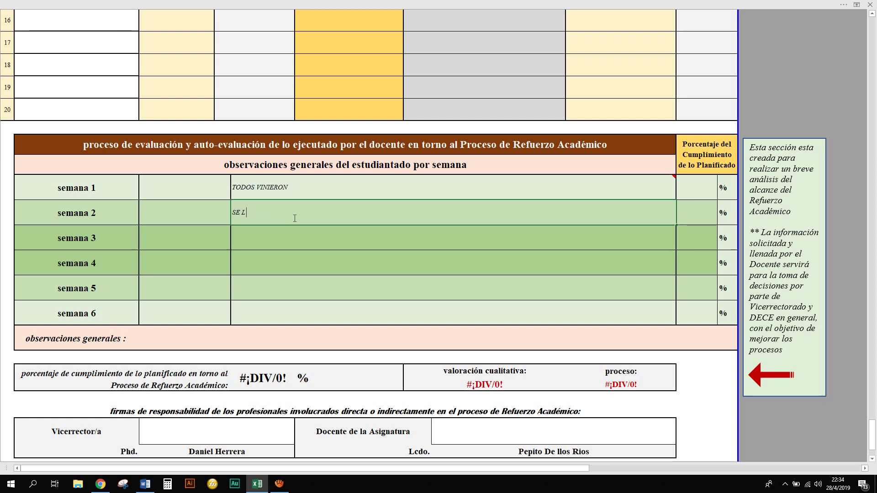
type("OGRO TODO LO PLA NIF")
type("ICADO")
key("Return")
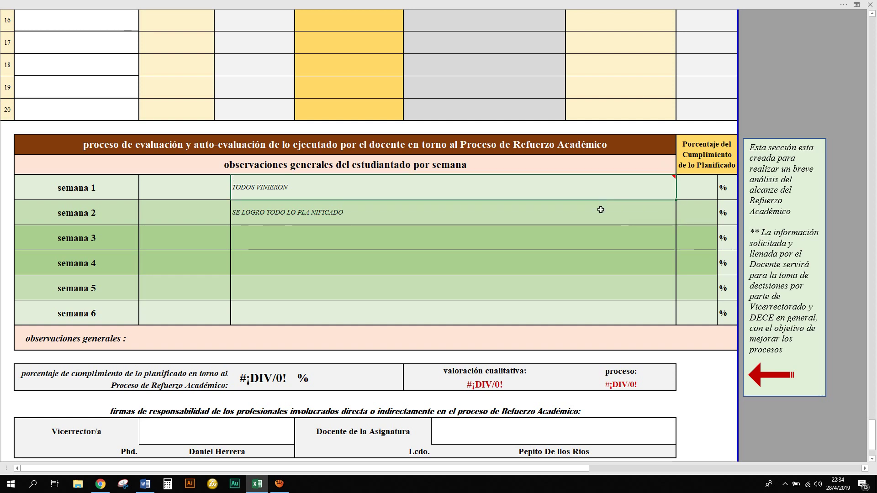
Step: Set semana 1 and semana 2 completion percentages to 100
left_click(579, 265)
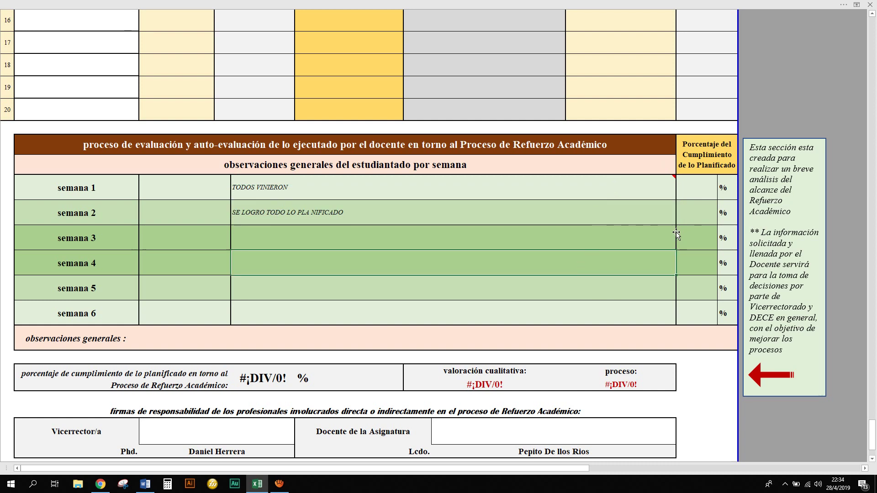
left_click(691, 187)
left_click(722, 195)
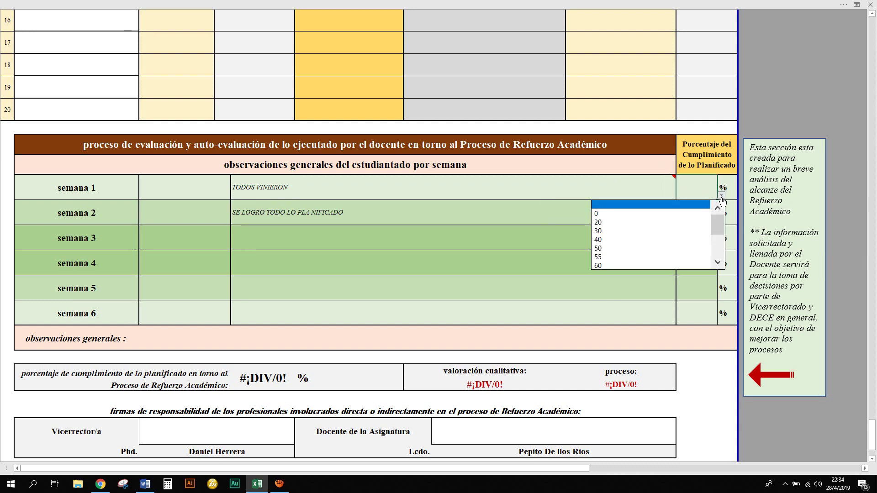
left_click_drag(714, 218, 717, 256)
left_click(612, 265)
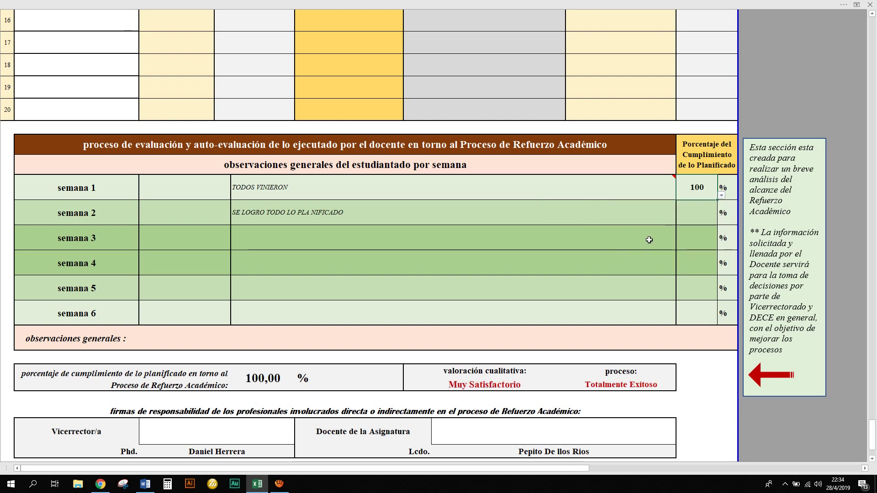
left_click(691, 219)
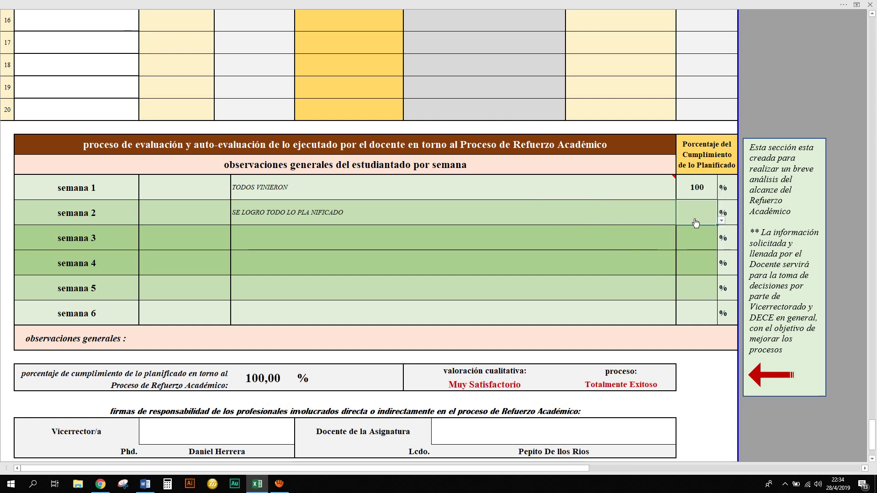
left_click(721, 220)
left_click_drag(716, 257, 716, 281)
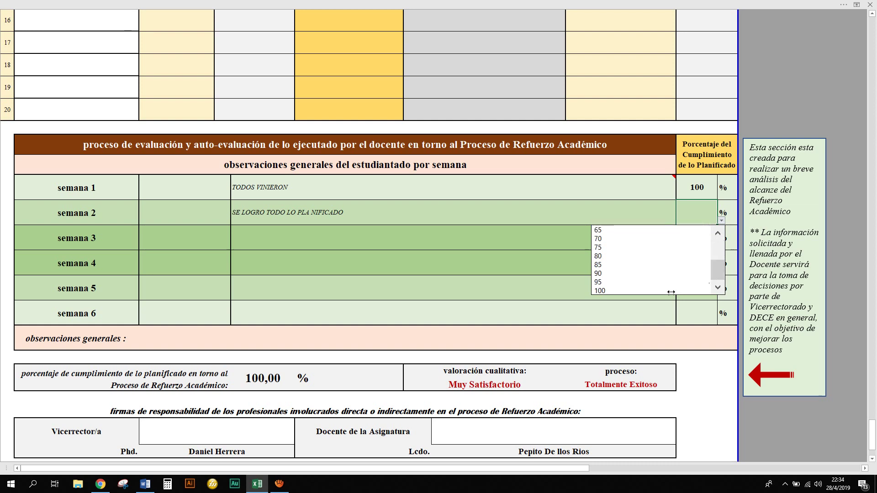
left_click(624, 291)
Step: Record semana 3 observation NO VINIERON TODOS with 90% completion
left_click(422, 238)
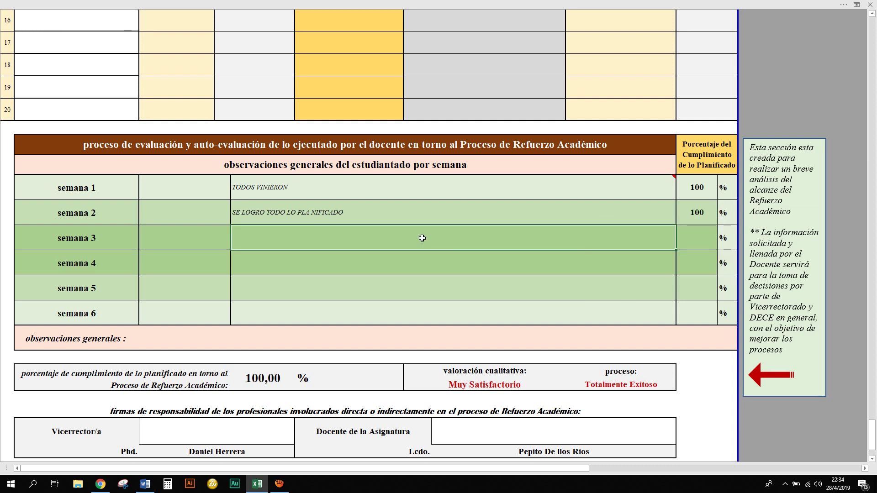
type("NO VINIERON ")
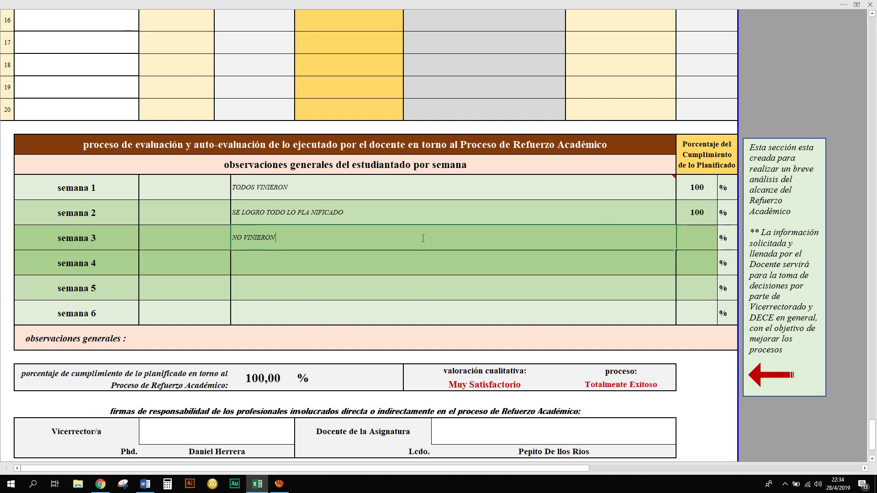
type("TODOS")
key("Return")
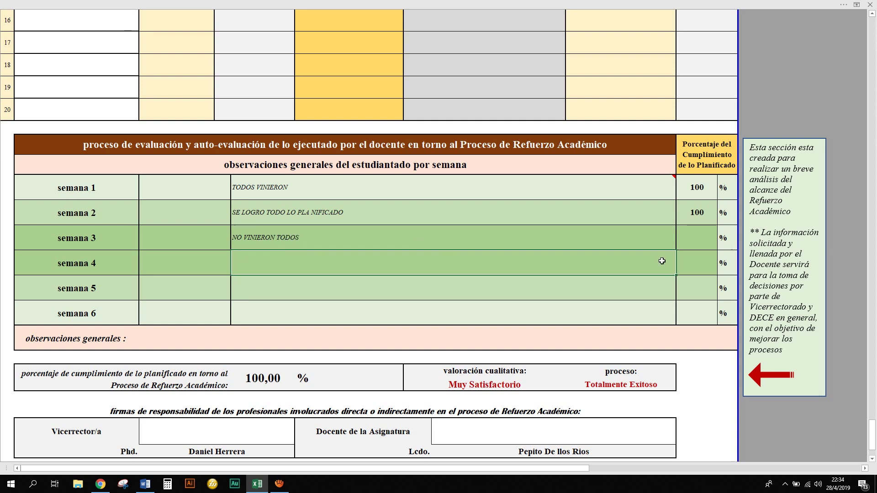
left_click(701, 239)
left_click(722, 247)
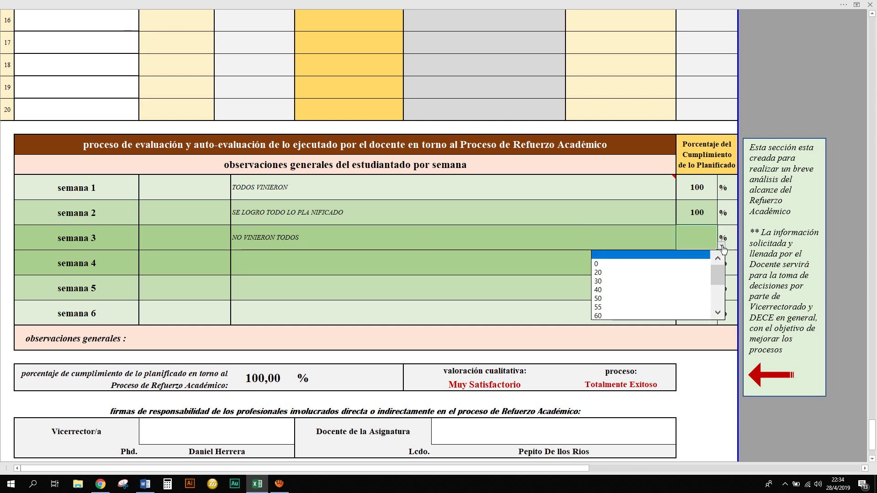
left_click_drag(721, 268, 718, 294)
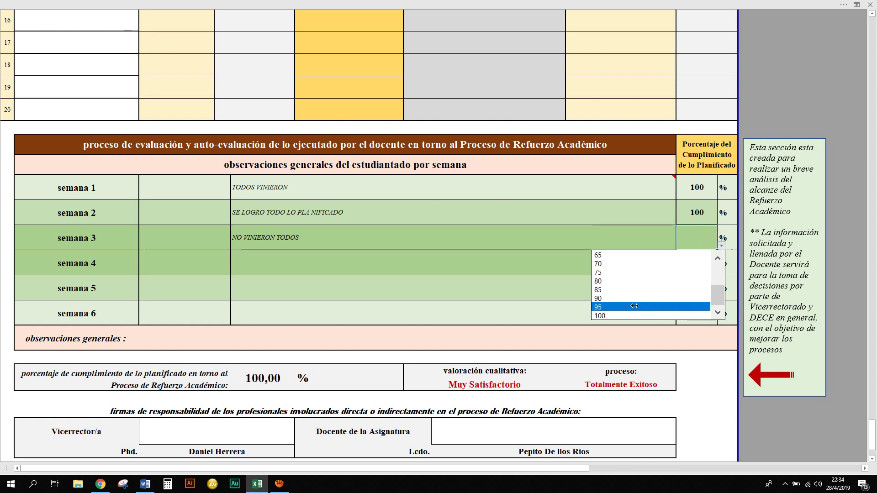
left_click(612, 298)
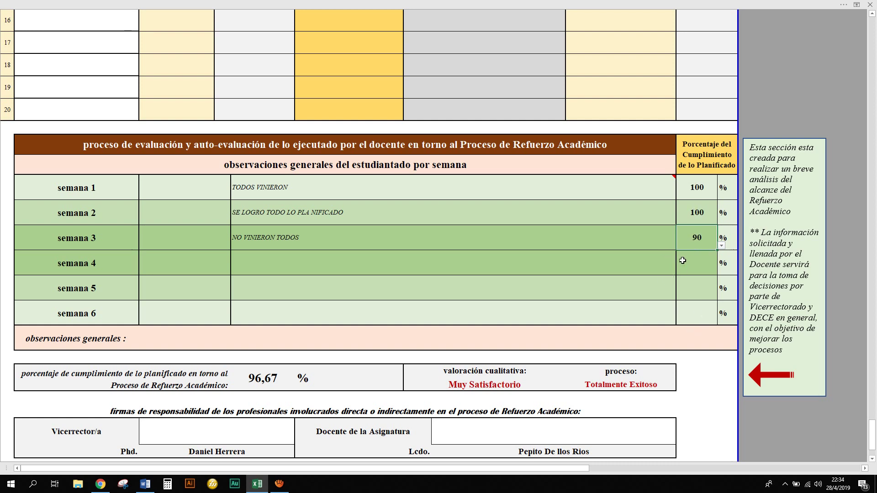
Step: Record semana 4 observation NO SE LOHRO NADA with 30% completion
left_click(439, 266)
type("NO ")
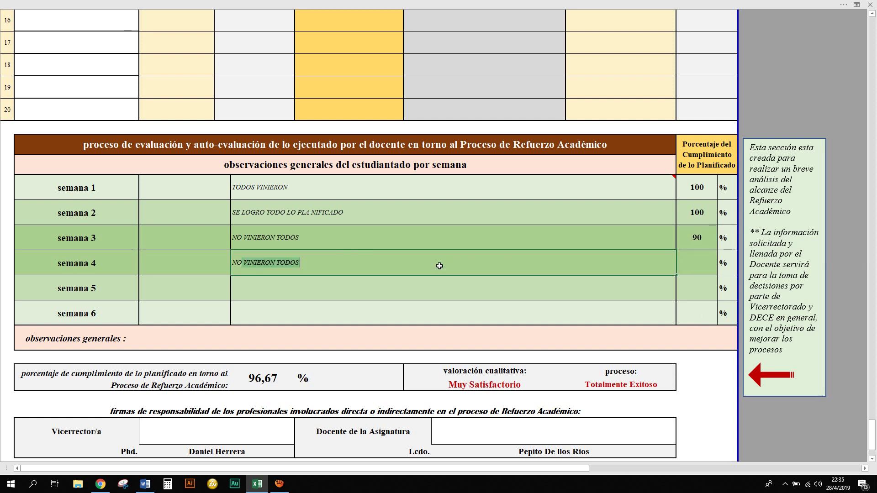
type("SE LOHRO ")
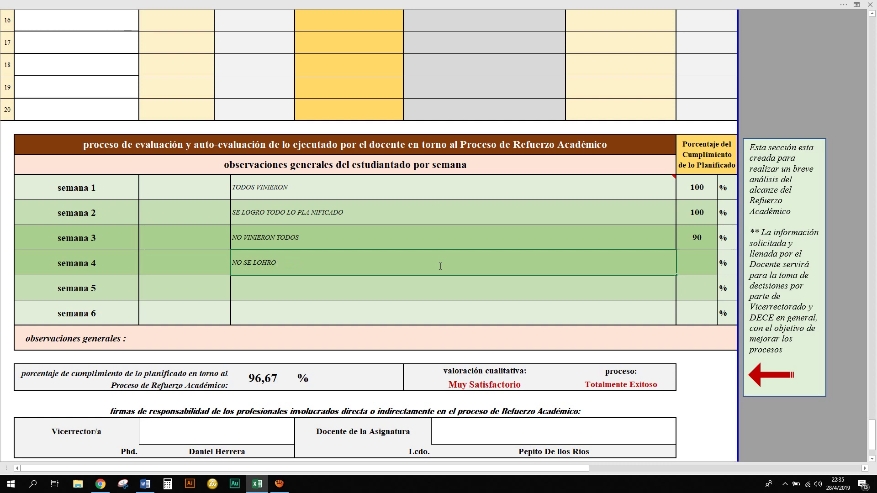
type("NADA")
key("Return")
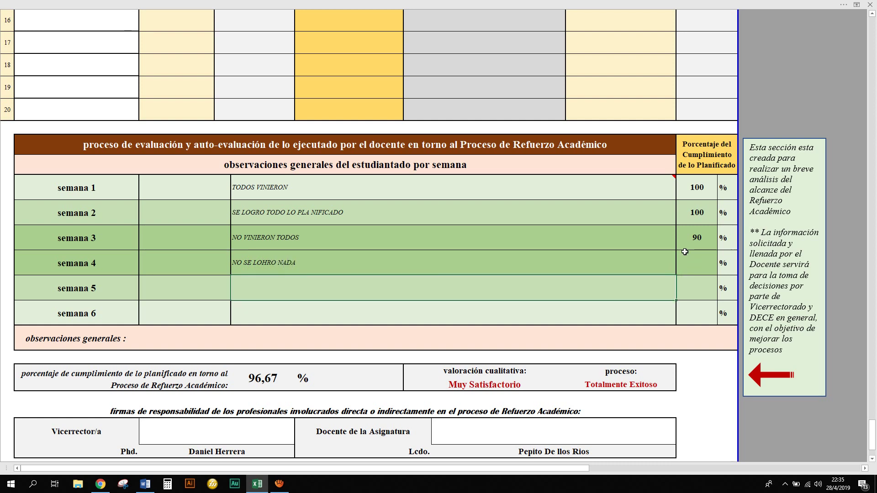
left_click(689, 263)
left_click(722, 271)
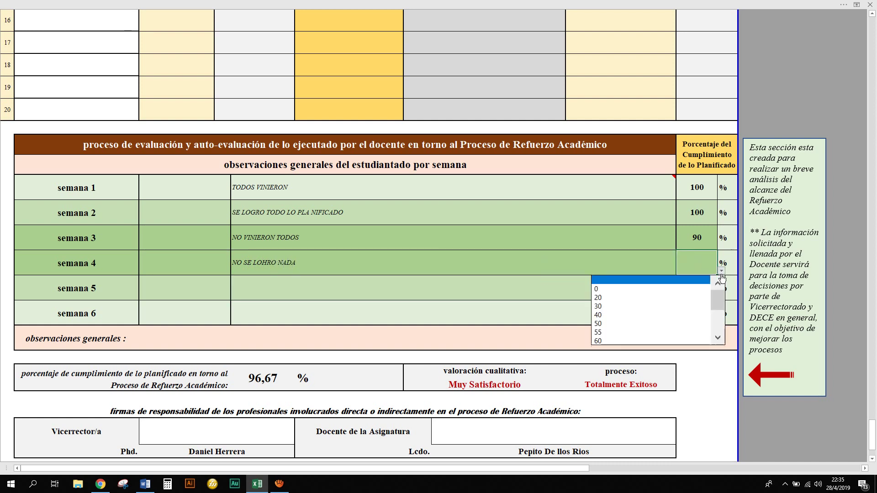
left_click(630, 307)
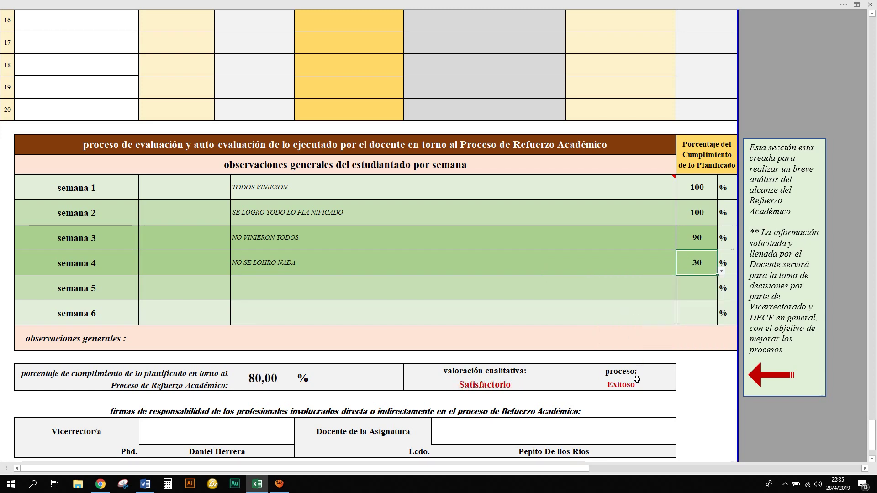
scroll(636, 379, "down", 1)
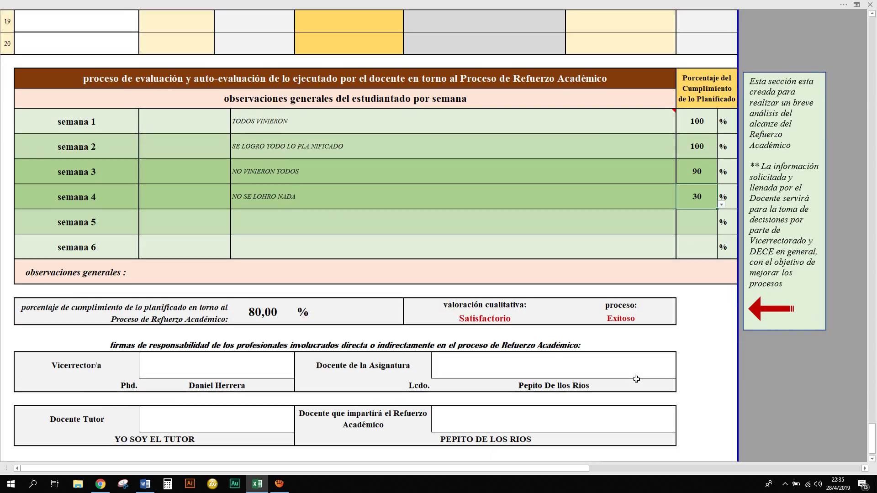
scroll(621, 274, "down", 1)
left_click(620, 263)
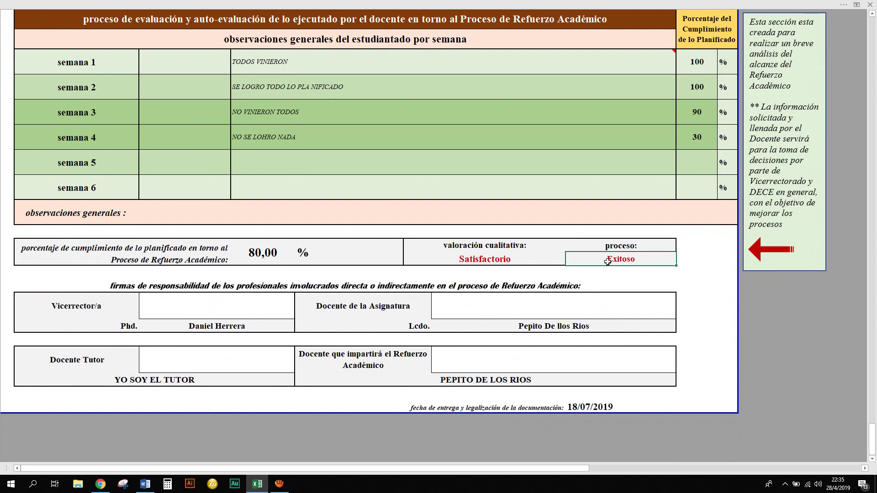
left_click(502, 264)
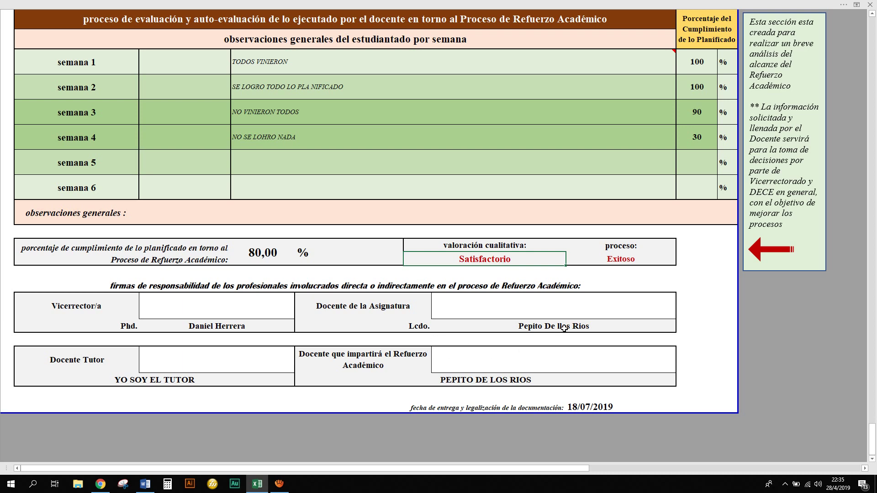
scroll(779, 246, "up", 2)
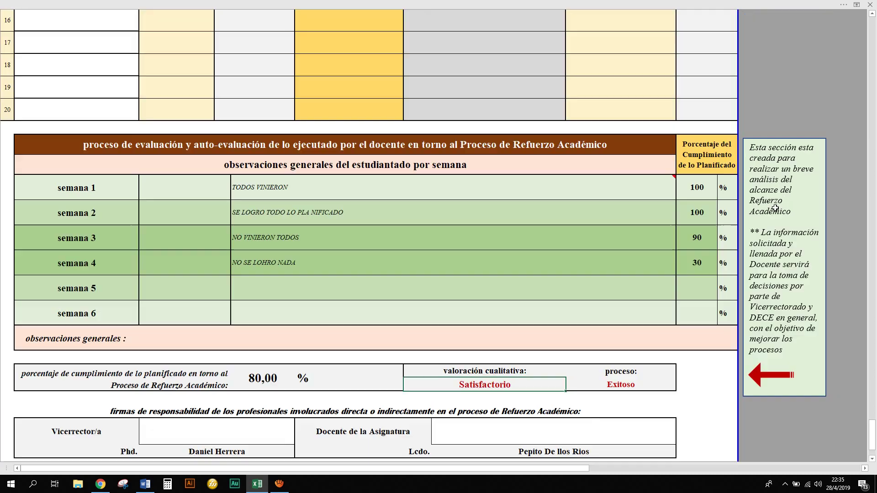
scroll(776, 224, "up", 8)
scroll(777, 225, "up", 8)
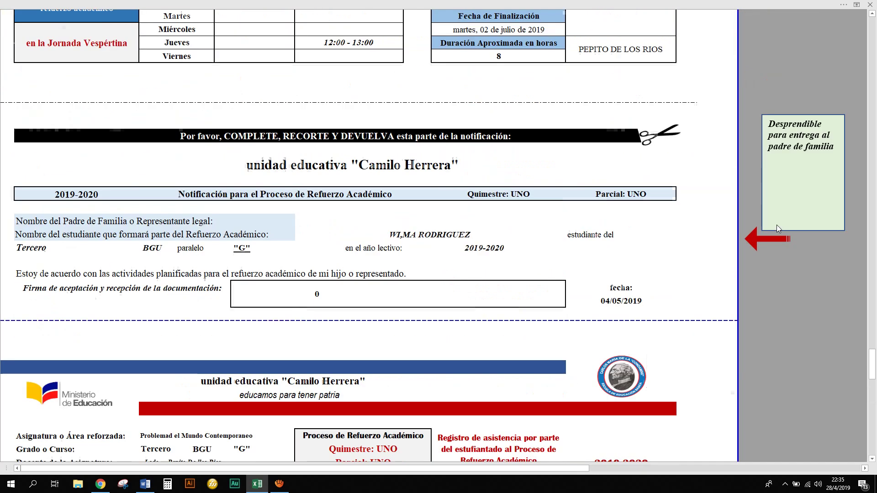
scroll(777, 225, "up", 10)
scroll(777, 225, "up", 3)
scroll(811, 373, "down", 10)
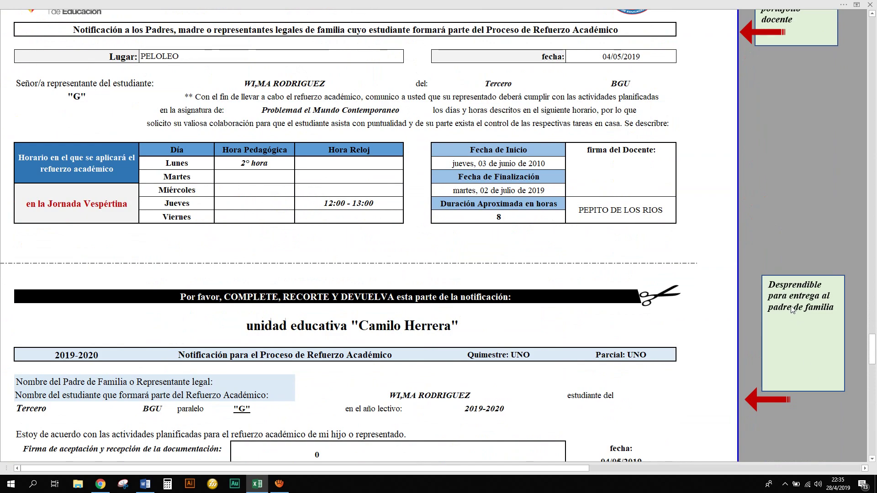
scroll(794, 303, "up", 4)
scroll(786, 299, "up", 4)
scroll(786, 299, "up", 9)
scroll(786, 298, "up", 6)
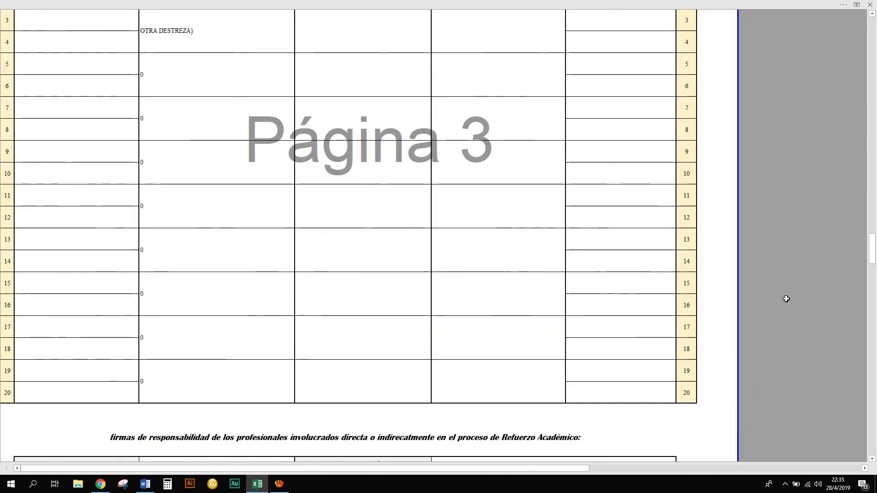
scroll(786, 299, "up", 6)
scroll(786, 298, "up", 6)
scroll(786, 297, "up", 6)
scroll(786, 296, "up", 10)
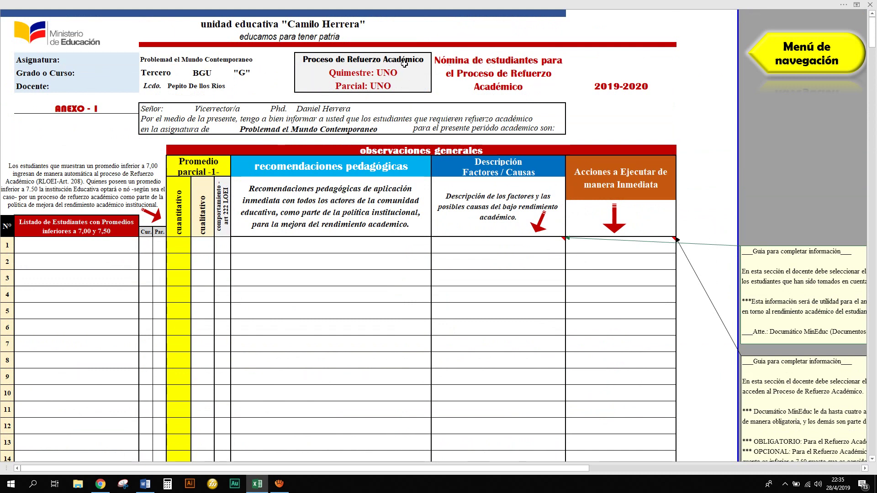
Step: Use Menú de navegación to reach the menu listing Parciales UNO through SEIS and both quimestres
scroll(384, 261, "down", 3)
scroll(587, 270, "up", 3)
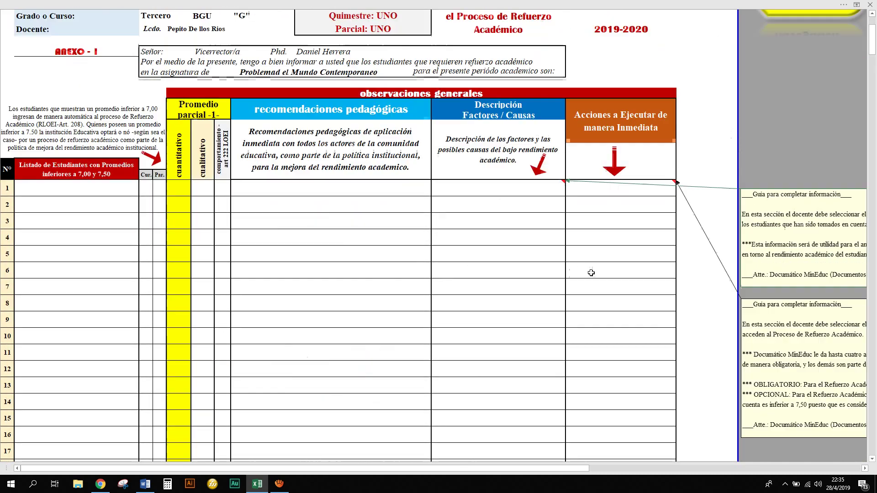
left_click(814, 62)
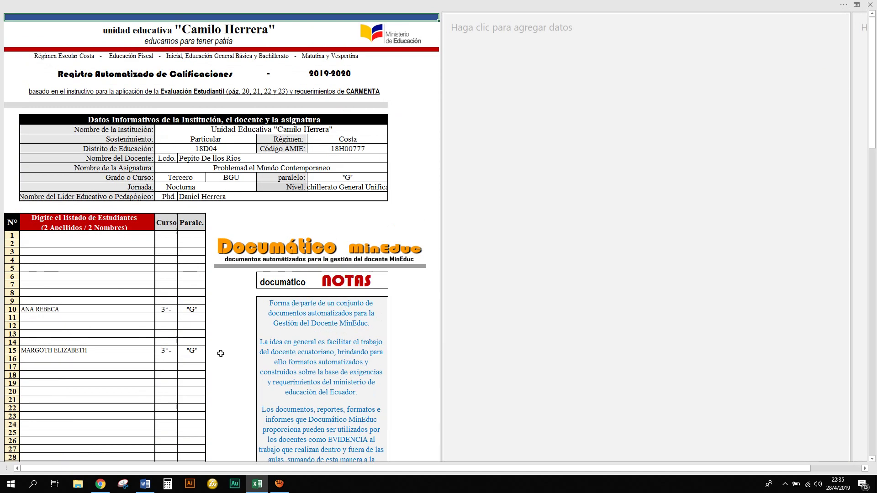
scroll(155, 370, "down", 4)
scroll(155, 369, "down", 6)
scroll(155, 370, "down", 4)
scroll(155, 365, "down", 3)
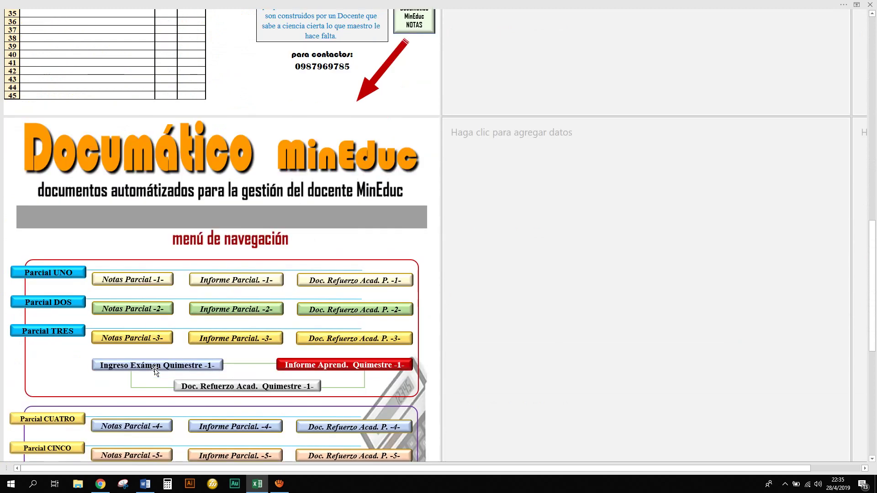
scroll(155, 365, "down", 2)
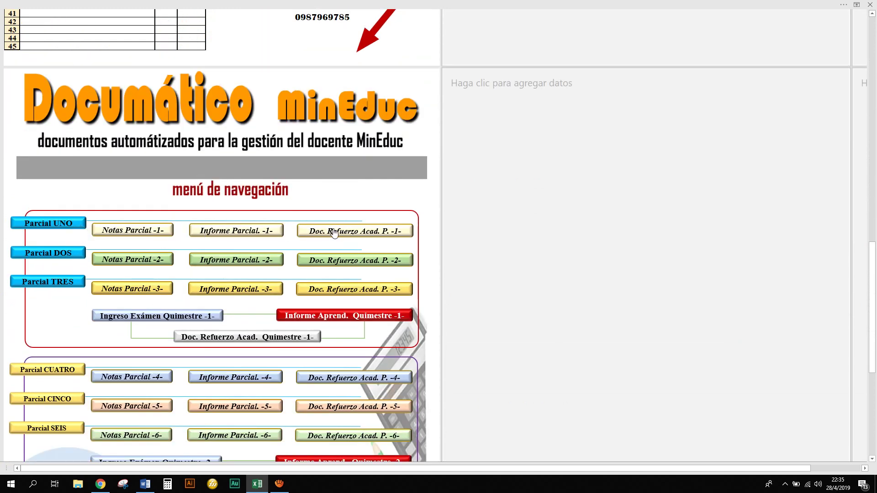
scroll(335, 233, "down", 2)
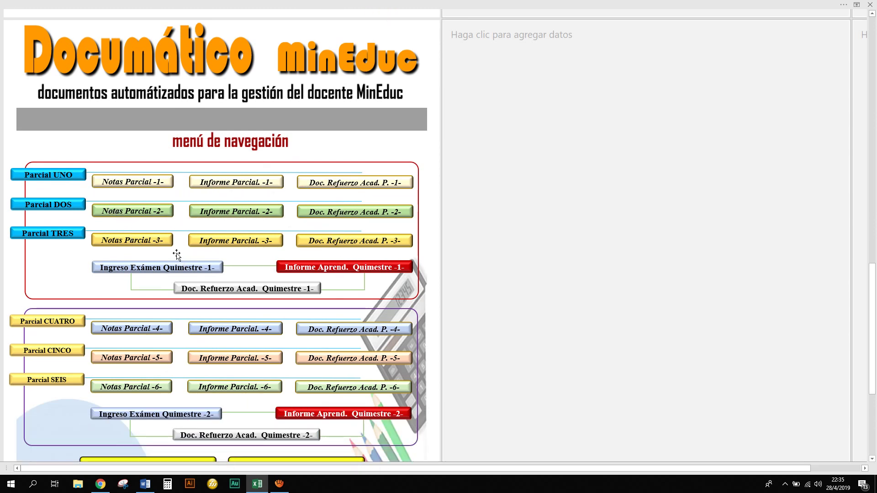
Step: In the Parcial 2 register, enter INSUMO-1 grades 7 for row 10 and 9 for row 15
left_click(148, 217)
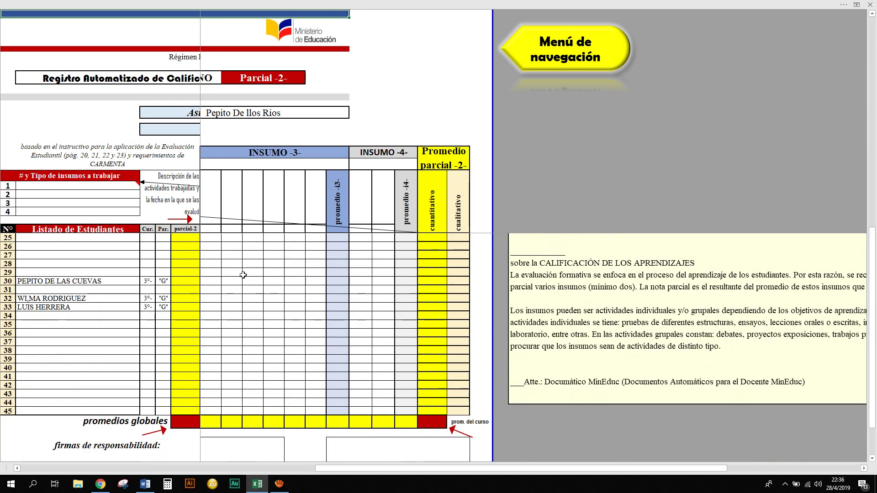
scroll(243, 275, "down", 2)
scroll(294, 308, "up", 7)
scroll(336, 424, "up", 1)
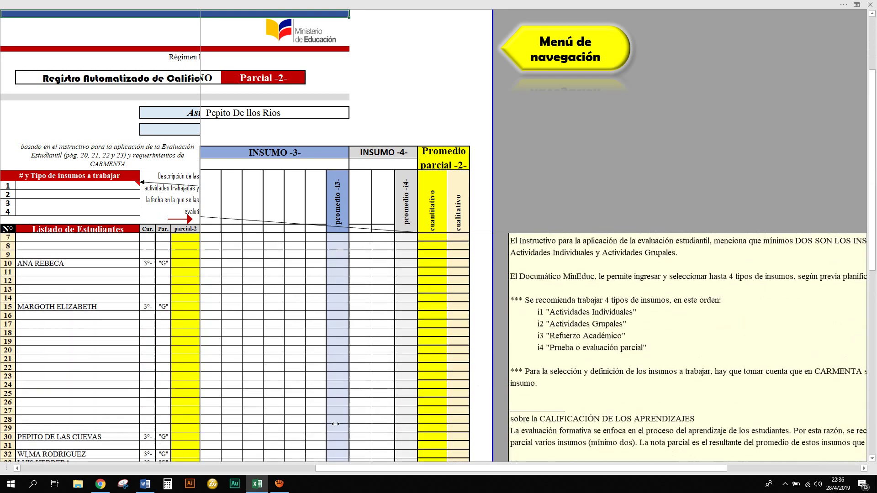
left_click_drag(403, 469, 9, 463)
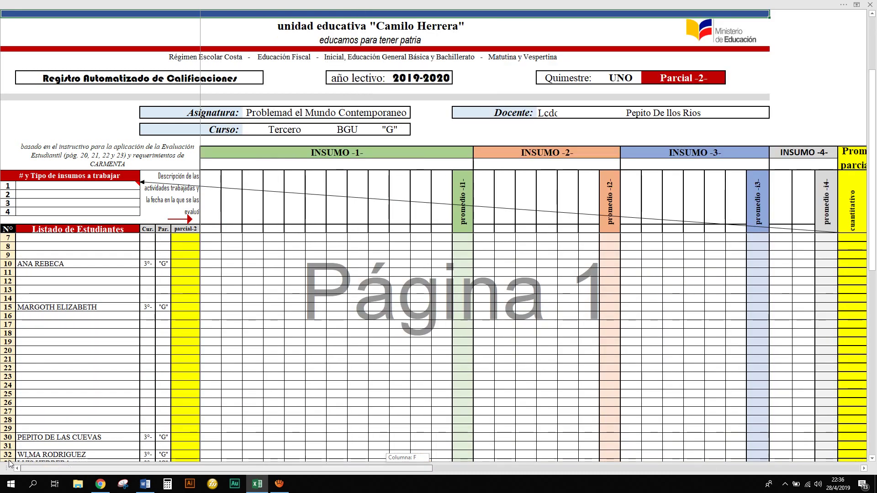
scroll(212, 354, "up", 2)
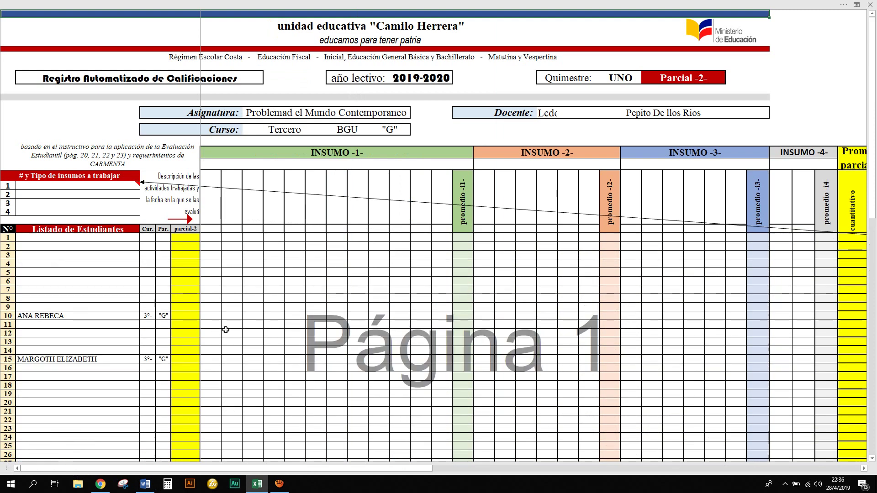
left_click(205, 315)
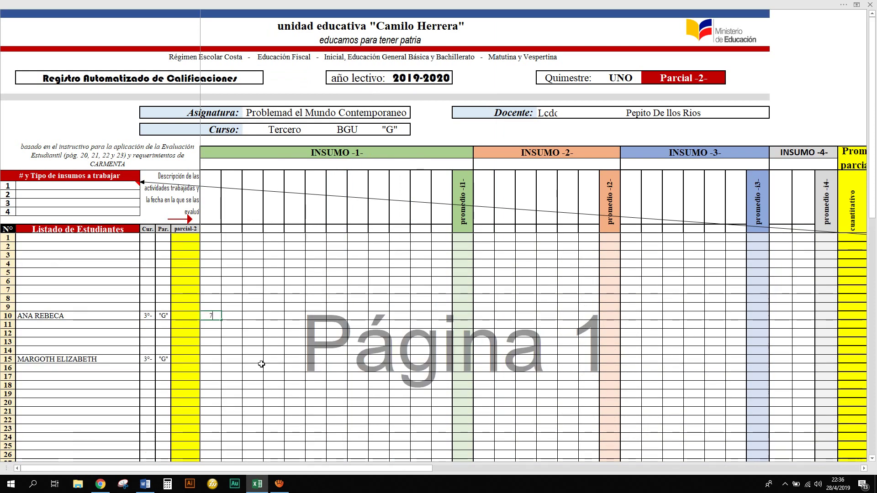
type("7")
key("Return")
left_click(220, 361)
type("9")
left_click(273, 394)
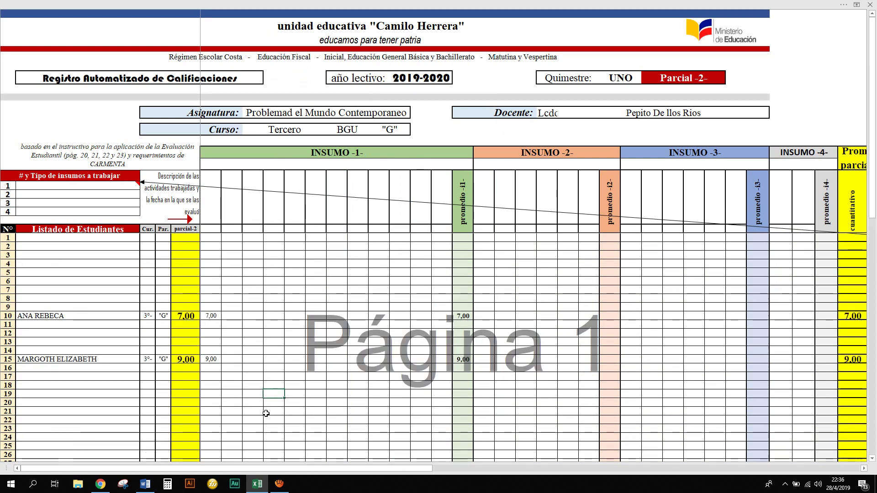
Step: Give row 32 grades 5 in INSUMO-1 and 6 in INSUMO-4, then return to the main sheet
scroll(255, 393, "down", 5)
left_click(213, 375)
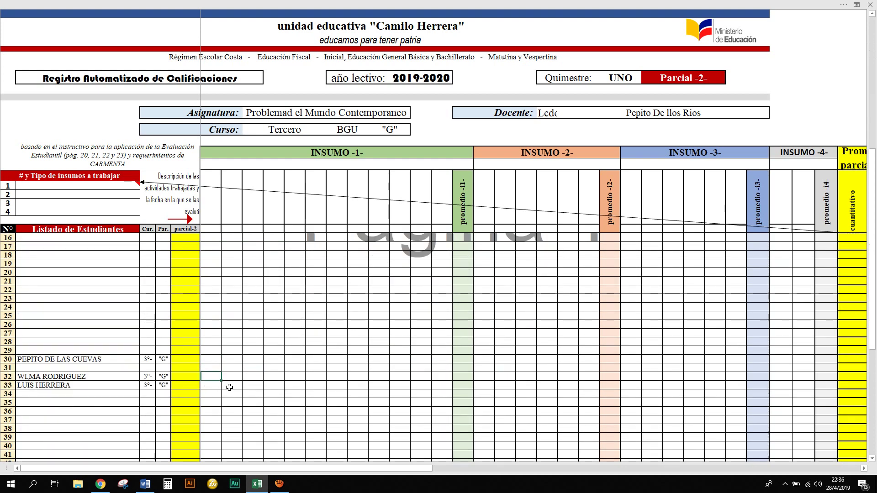
type("5")
left_click(232, 411)
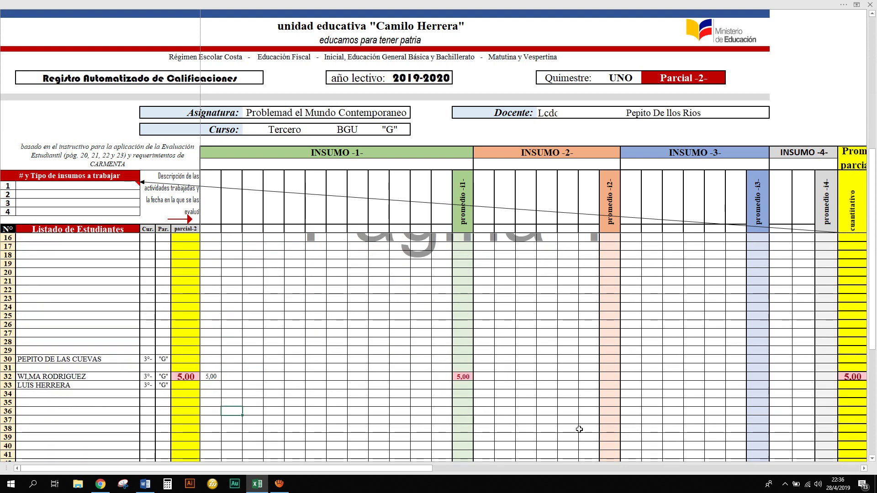
left_click_drag(432, 469, 740, 454)
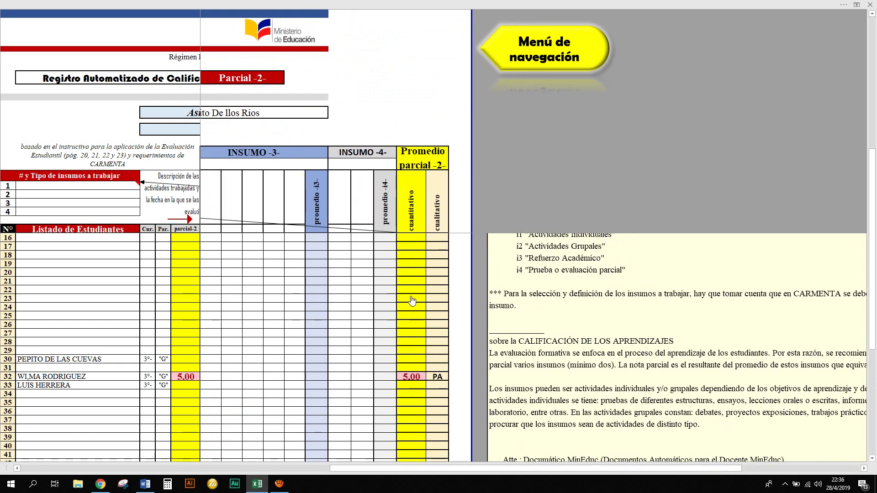
left_click_drag(549, 468, 173, 459)
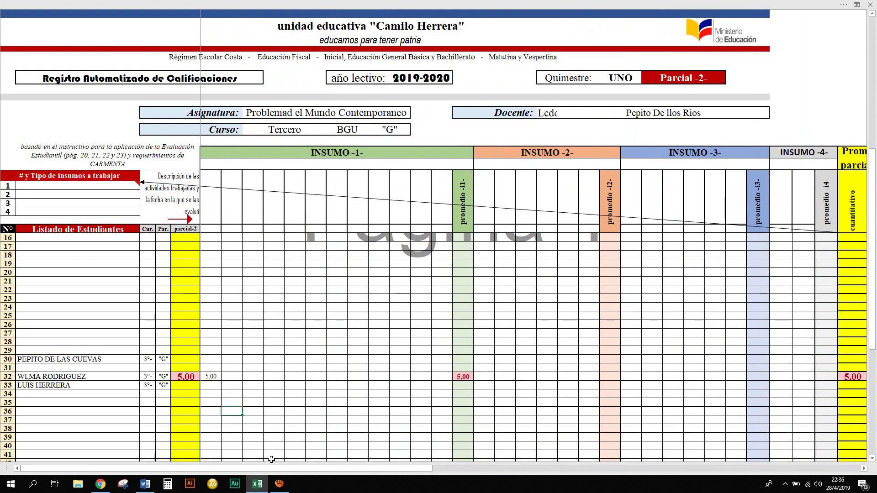
mouse_move(271, 459)
left_mouse_down()
mouse_move(600, 460)
mouse_move(558, 451)
mouse_move(713, 448)
left_mouse_up()
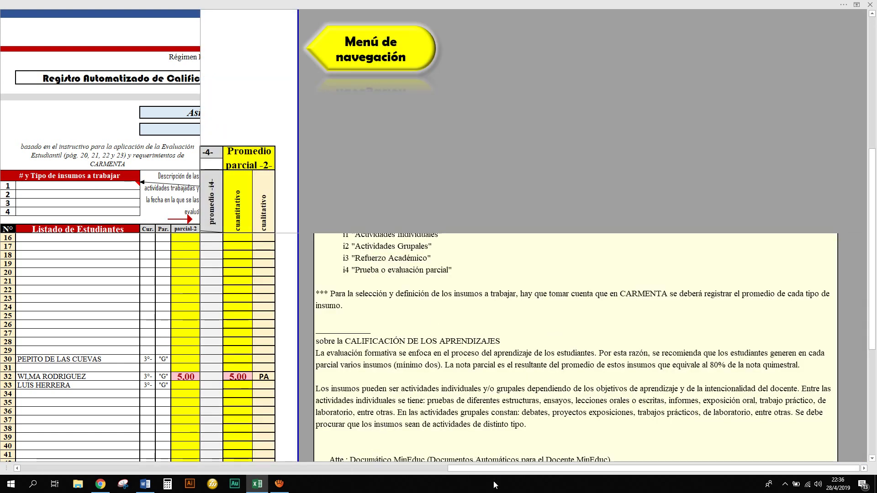
left_click_drag(516, 469, 361, 471)
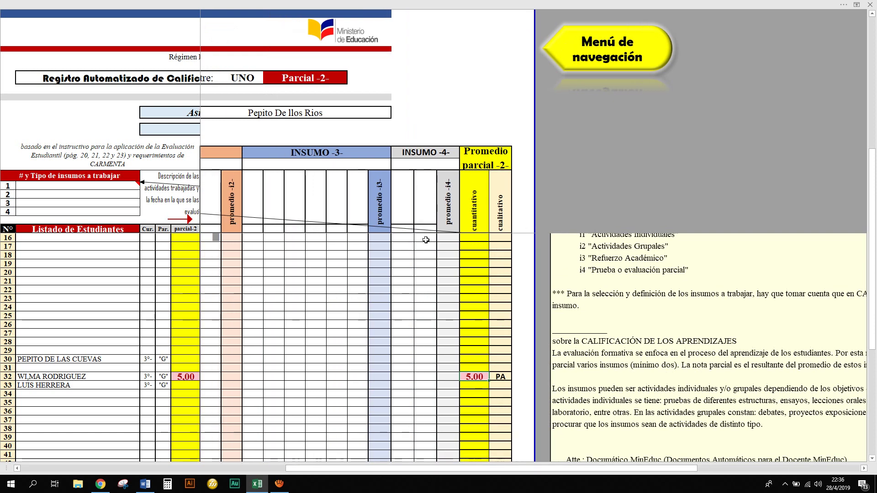
left_click(397, 378)
type("6")
left_click(431, 352)
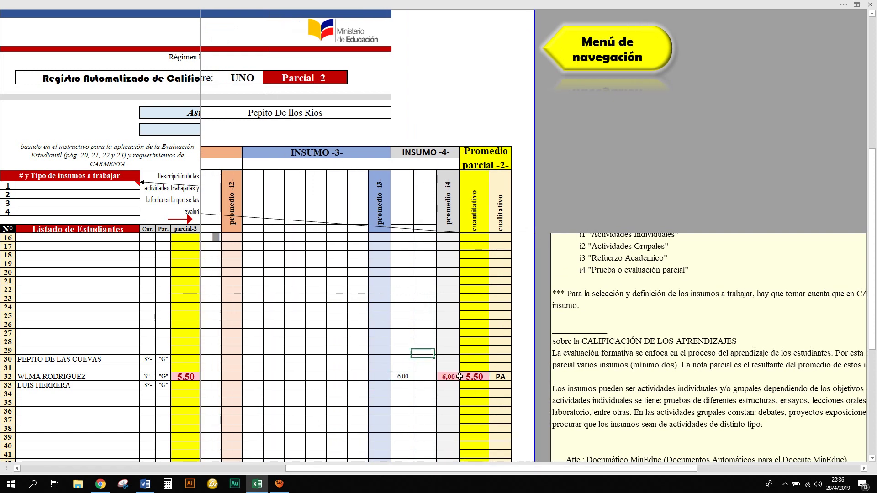
left_click(563, 64)
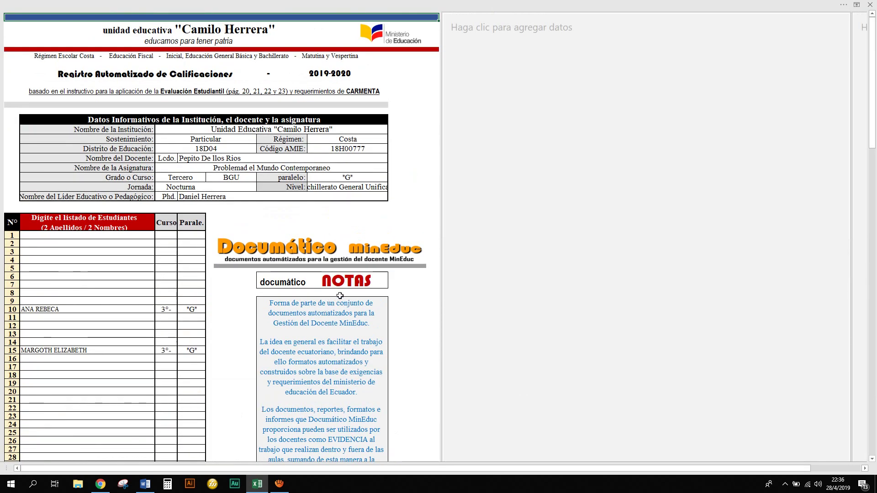
scroll(288, 358, "down", 7)
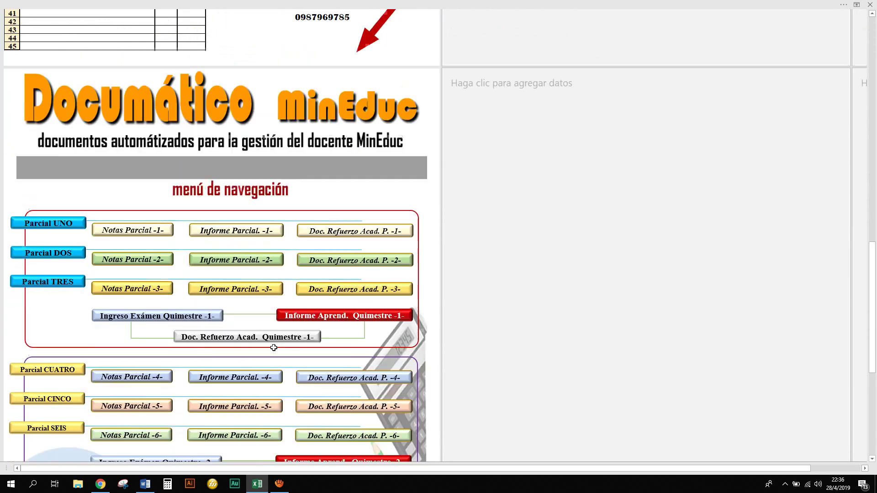
left_click(248, 261)
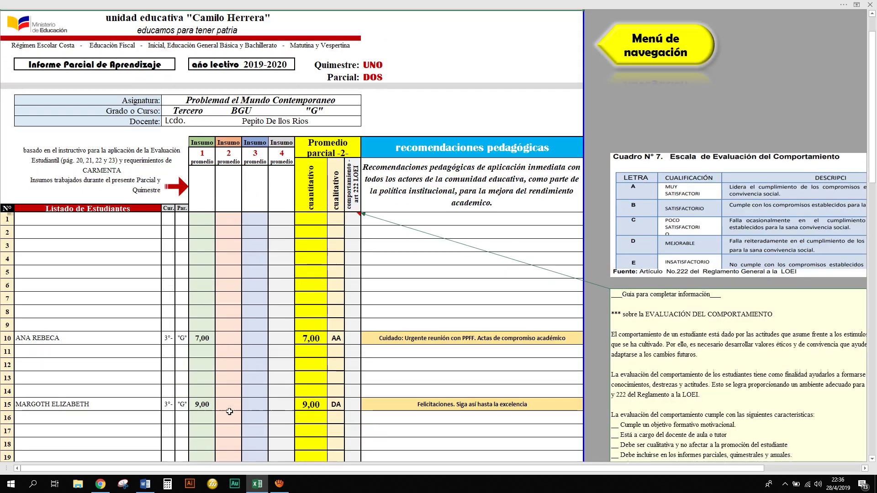
scroll(374, 431, "down", 8)
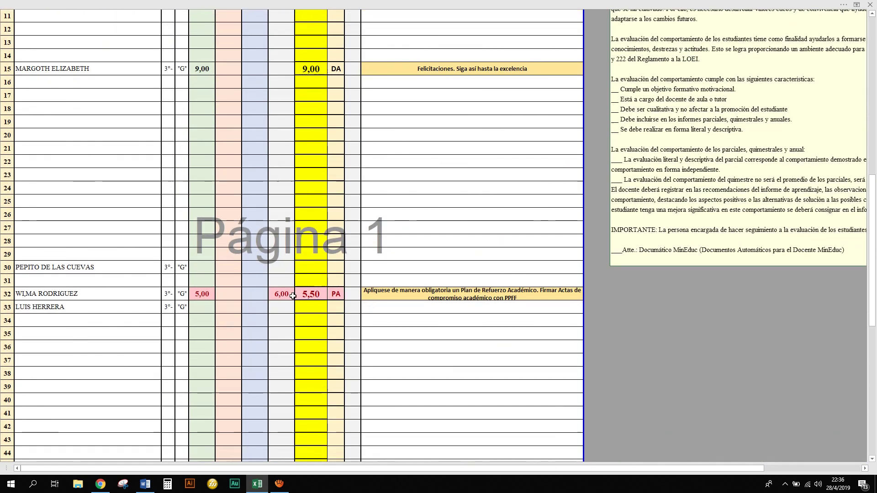
scroll(319, 320, "down", 6)
scroll(395, 265, "down", 4)
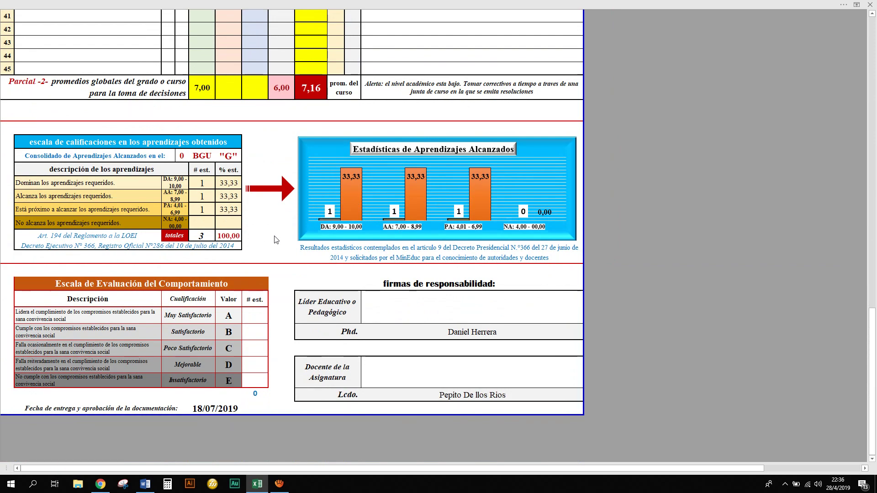
scroll(274, 236, "up", 4)
scroll(274, 236, "up", 5)
scroll(310, 252, "up", 2)
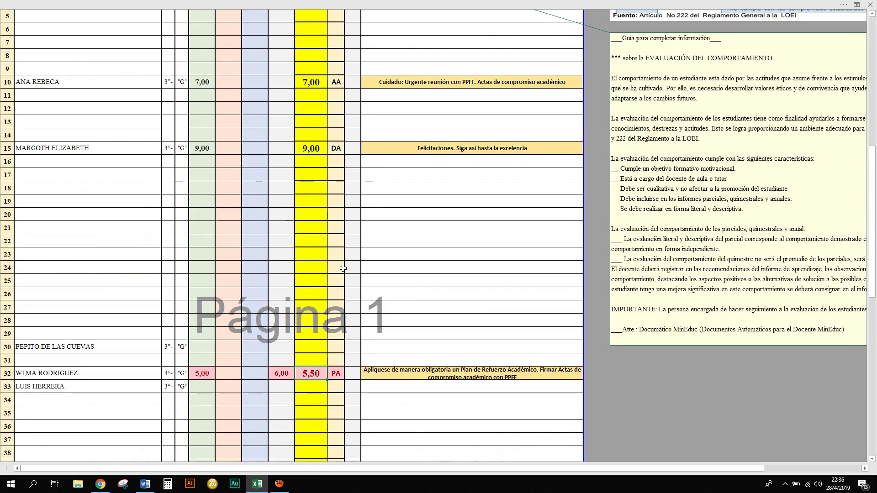
scroll(343, 268, "up", 2)
scroll(343, 268, "up", 4)
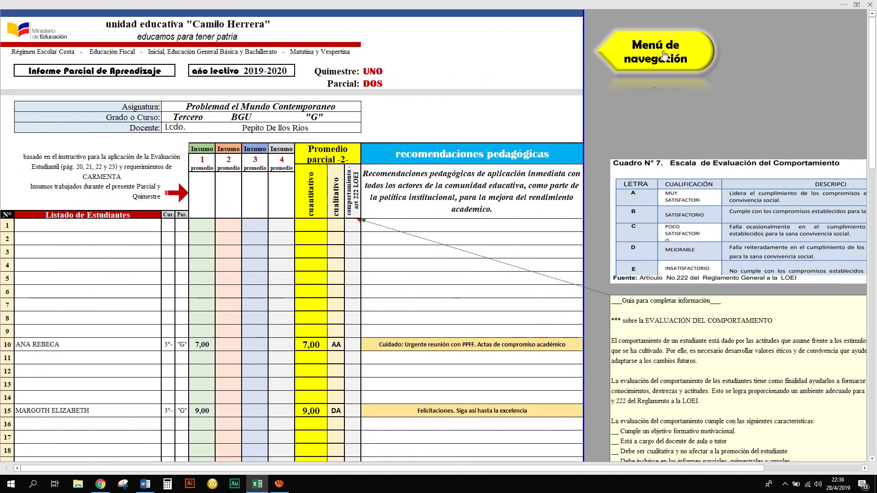
left_click(664, 56)
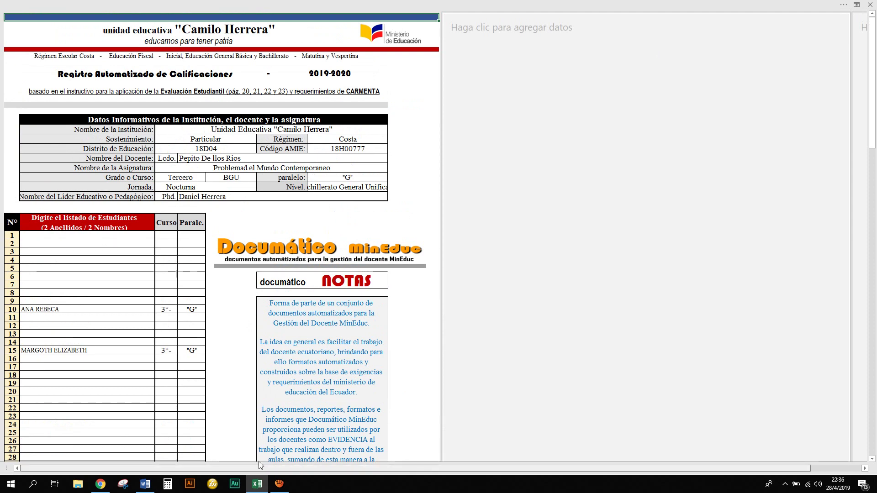
scroll(248, 418, "down", 9)
scroll(205, 380, "down", 7)
scroll(151, 333, "down", 5)
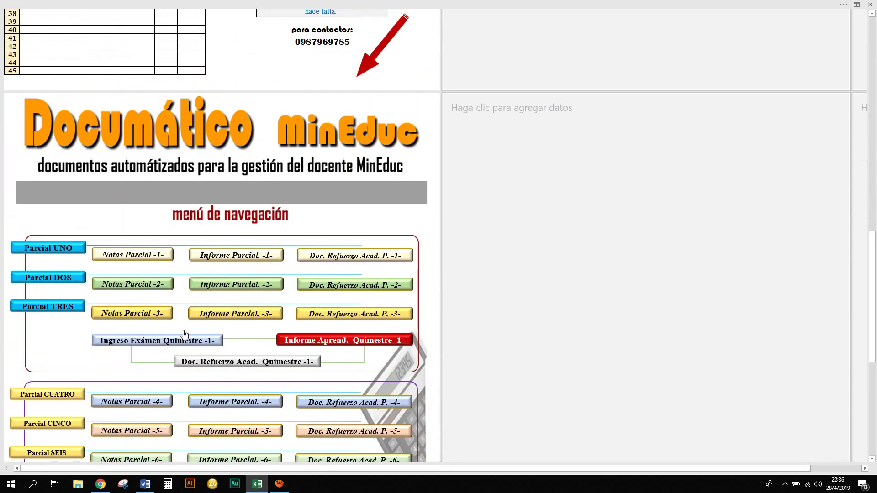
Step: In the Parcial -3- register, enter 6, 8, 9 for row 32, 4 for row 30, 10 for row 15
left_click(140, 318)
scroll(224, 312, "up", 8)
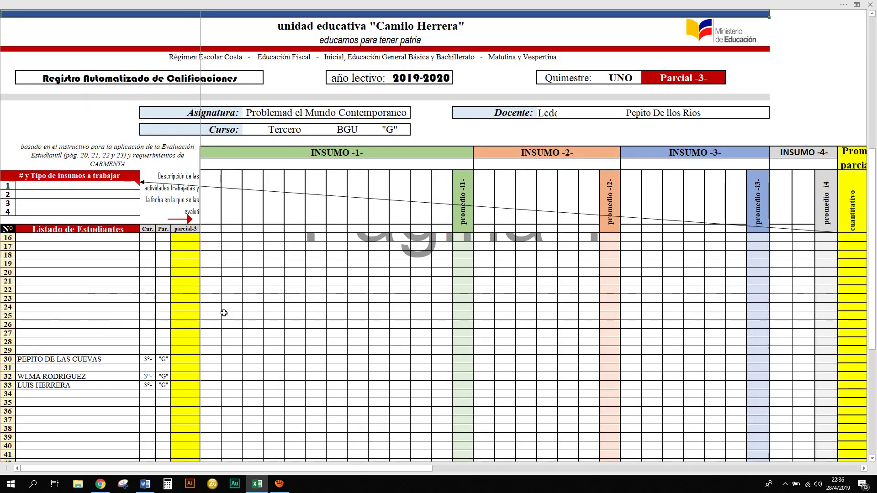
left_click(211, 379)
key("Tab")
type("8")
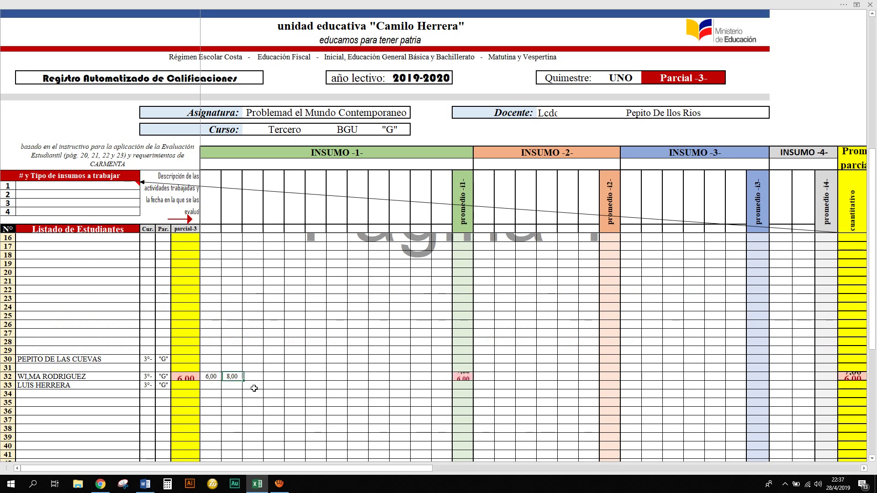
key("Tab")
type("9")
key("Tab")
left_click(203, 361)
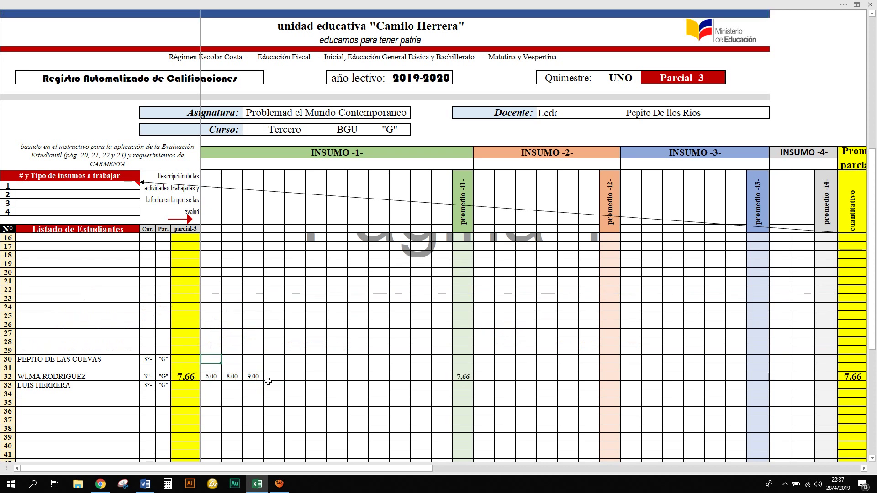
type("4")
key("Tab")
scroll(239, 348, "up", 2)
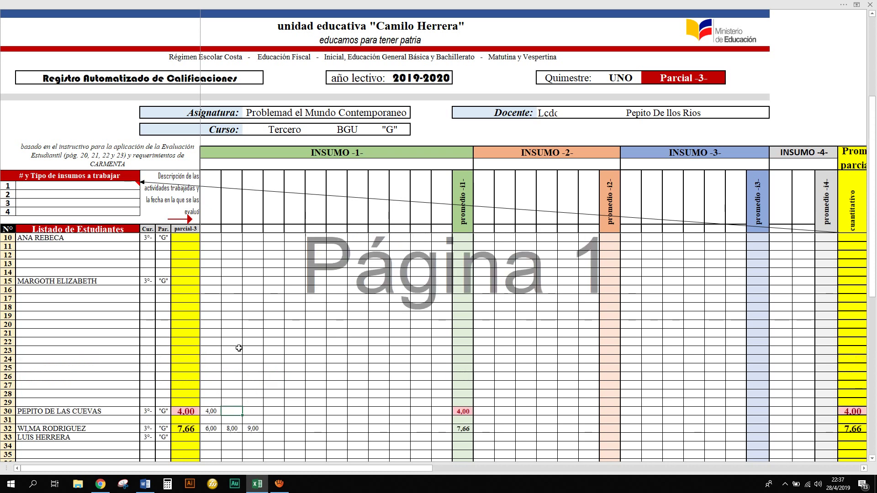
left_click(216, 283)
key("Return")
Step: Return to the Documático navigation menu and scroll through its document list
scroll(583, 332, "right", 5)
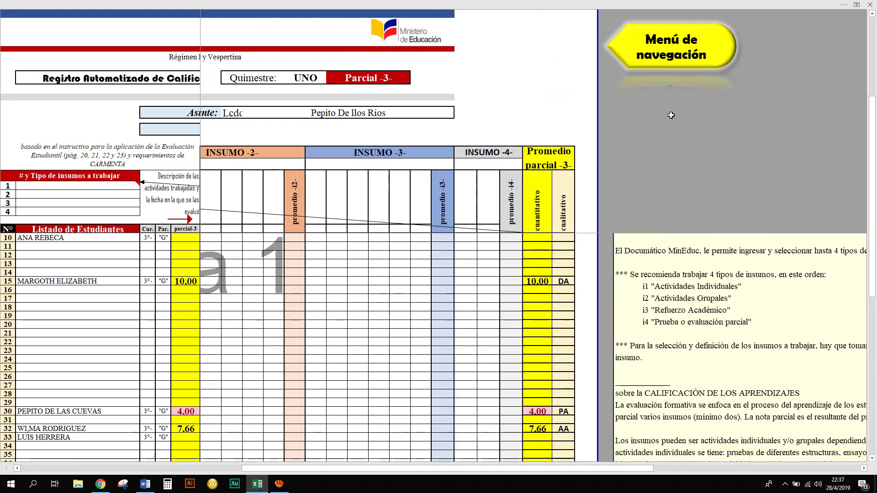
left_click(668, 56)
scroll(275, 363, "down", 10)
scroll(277, 364, "down", 10)
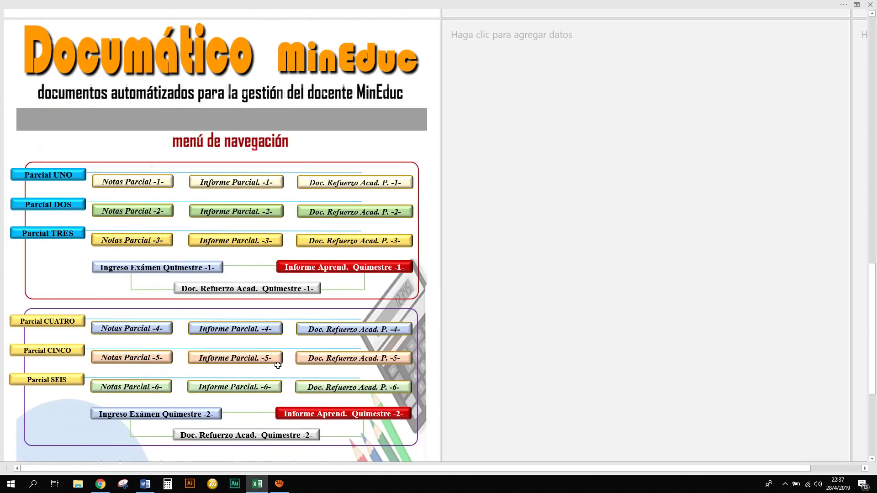
scroll(278, 365, "down", 2)
scroll(288, 366, "down", 2)
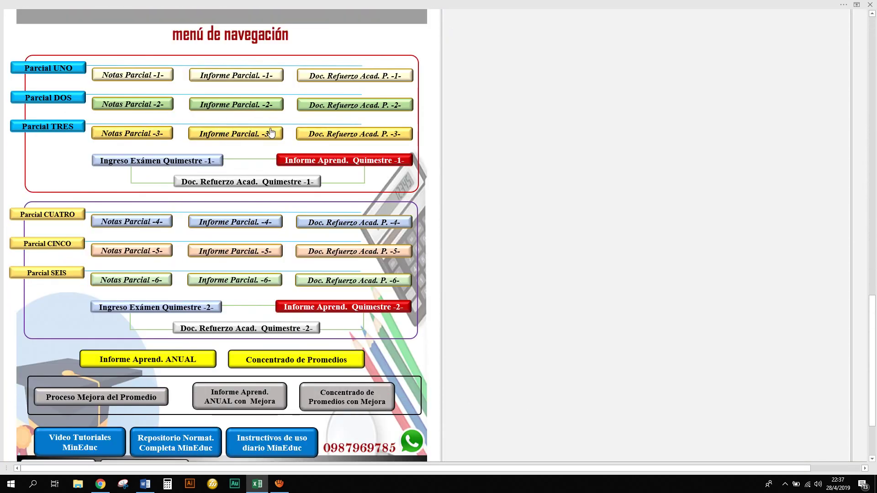
scroll(157, 208, "up", 3)
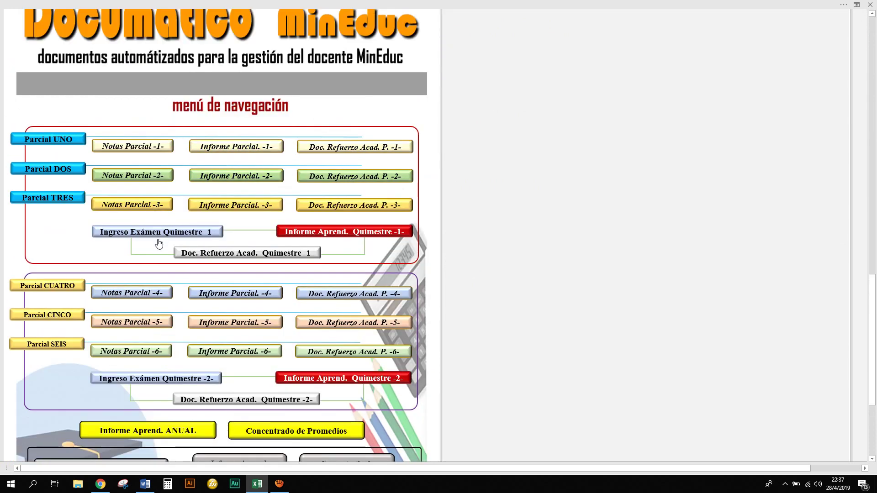
scroll(158, 243, "down", 4)
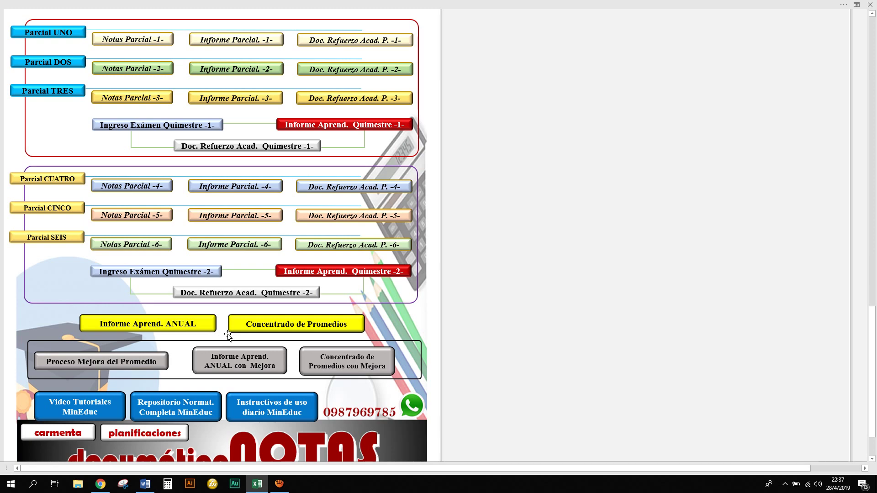
scroll(228, 336, "up", 1)
scroll(224, 331, "up", 1)
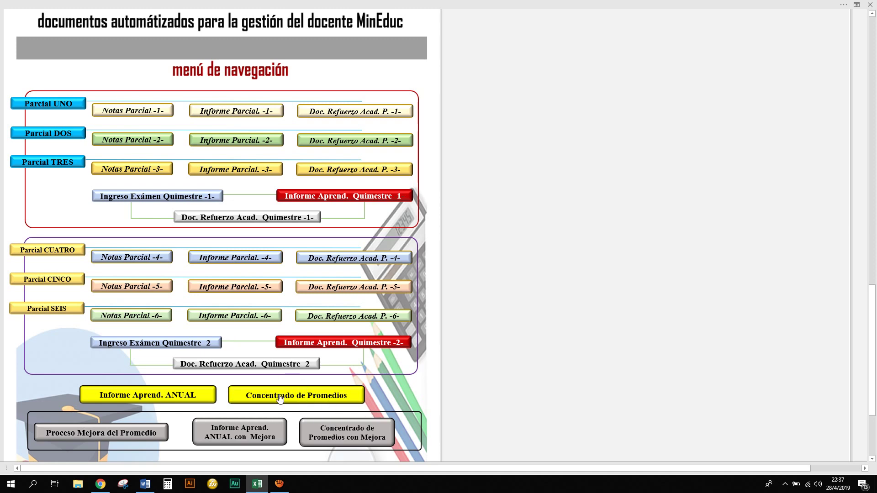
Step: Open Concentrado de Promedios and browse each student's P1–P3 grades and first-quimestre averages
left_click(302, 399)
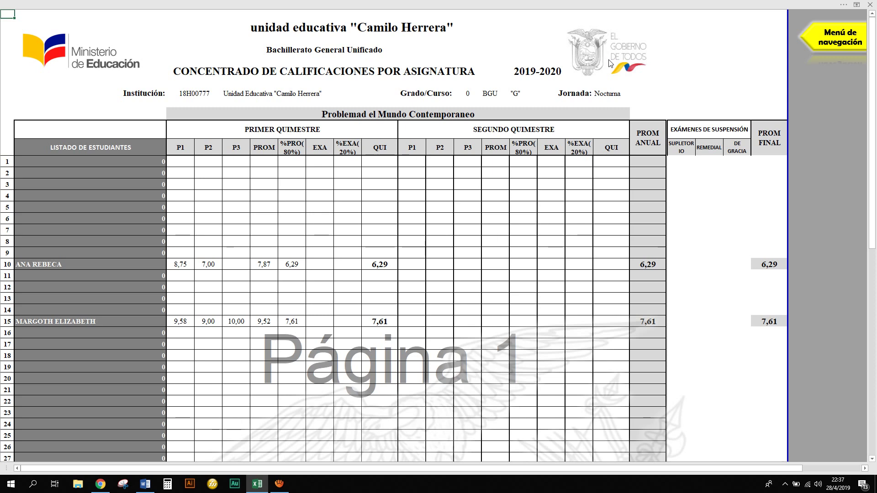
scroll(528, 253, "down", 9)
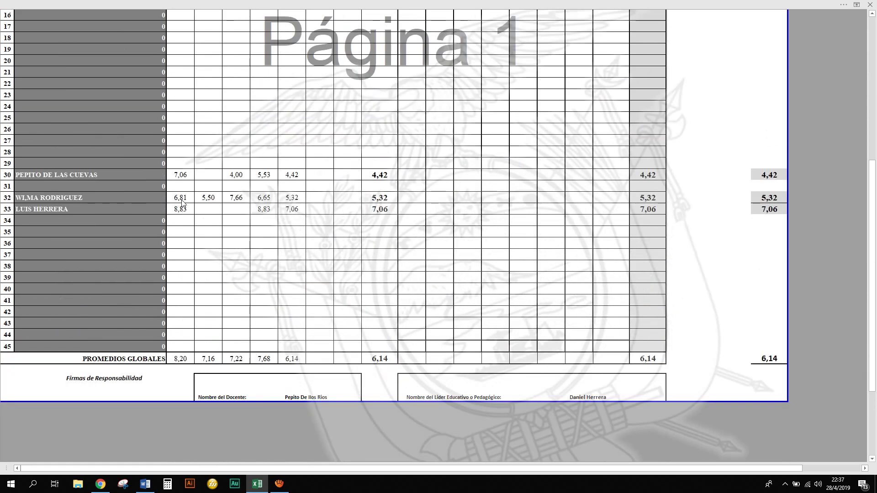
scroll(182, 202, "up", 4)
scroll(179, 150, "up", 3)
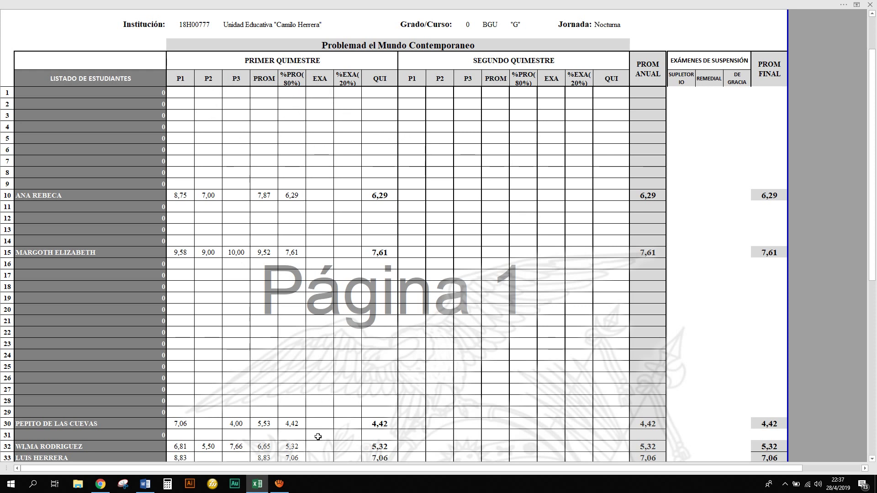
scroll(352, 297, "down", 3)
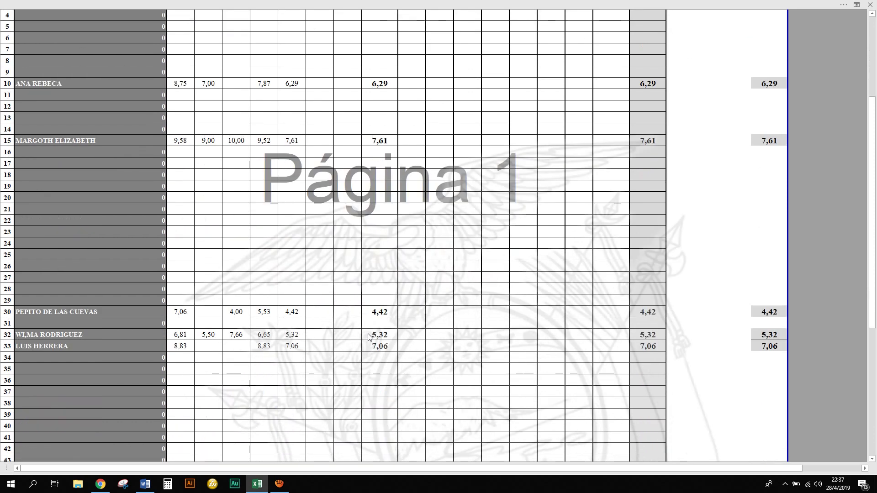
scroll(365, 329, "down", 3)
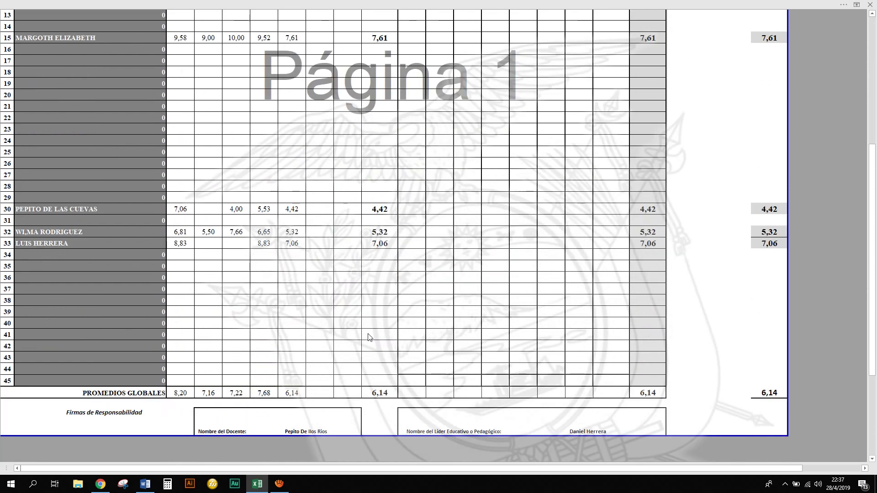
scroll(369, 337, "up", 5)
scroll(369, 337, "up", 4)
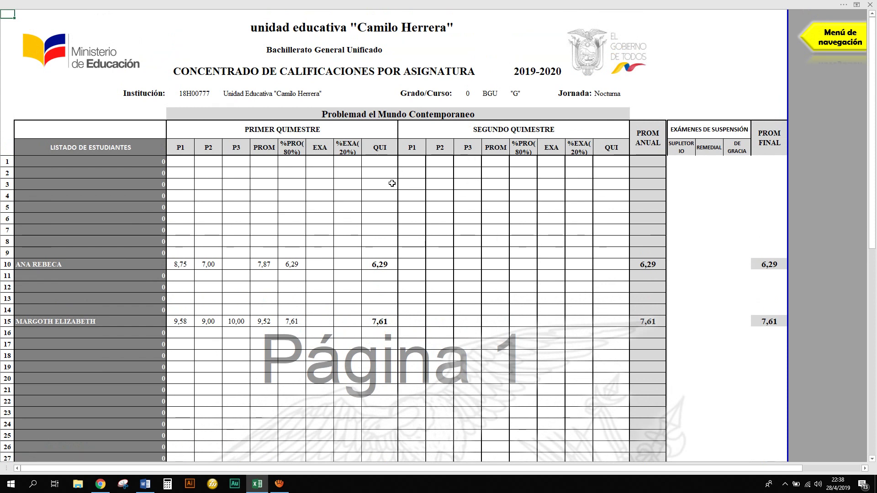
scroll(397, 204, "down", 4)
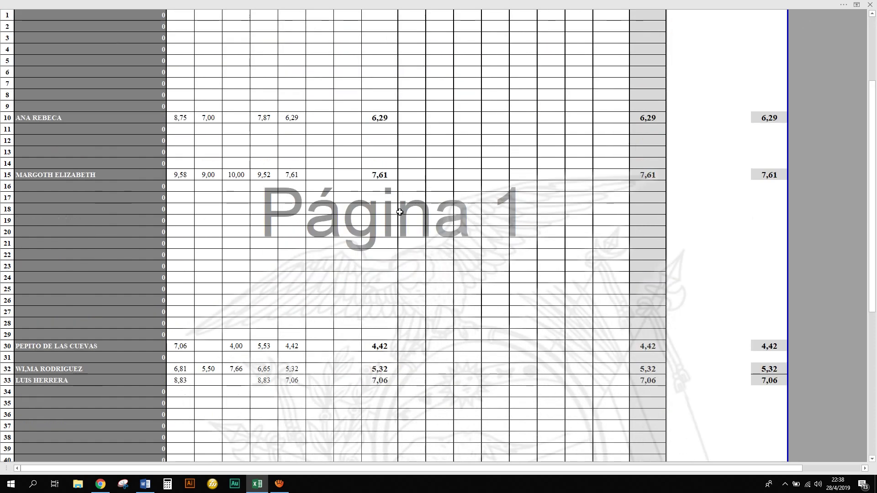
scroll(397, 208, "down", 4)
scroll(400, 214, "up", 5)
scroll(399, 212, "up", 3)
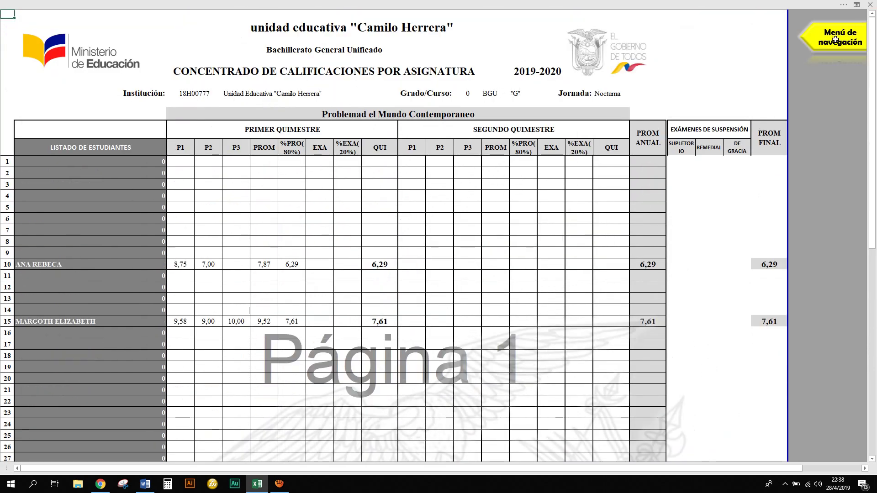
key("ctrl+Page_Up")
scroll(281, 388, "down", 10)
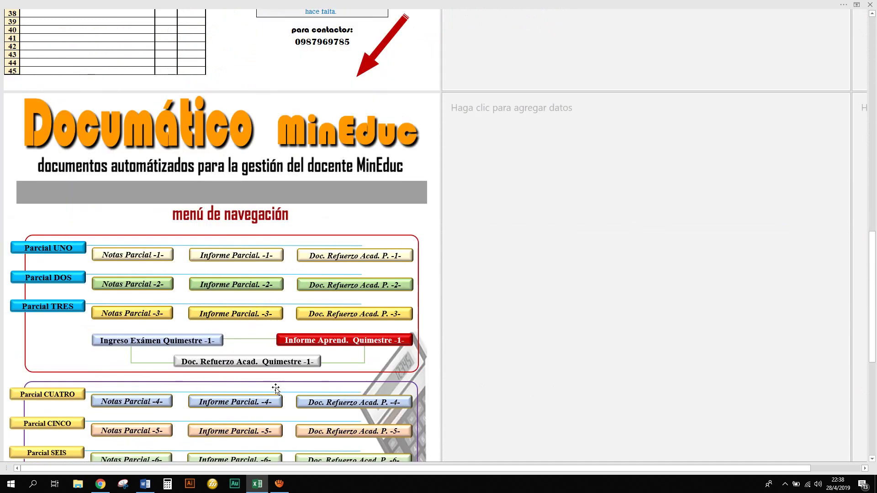
scroll(224, 384, "down", 4)
scroll(256, 352, "down", 3)
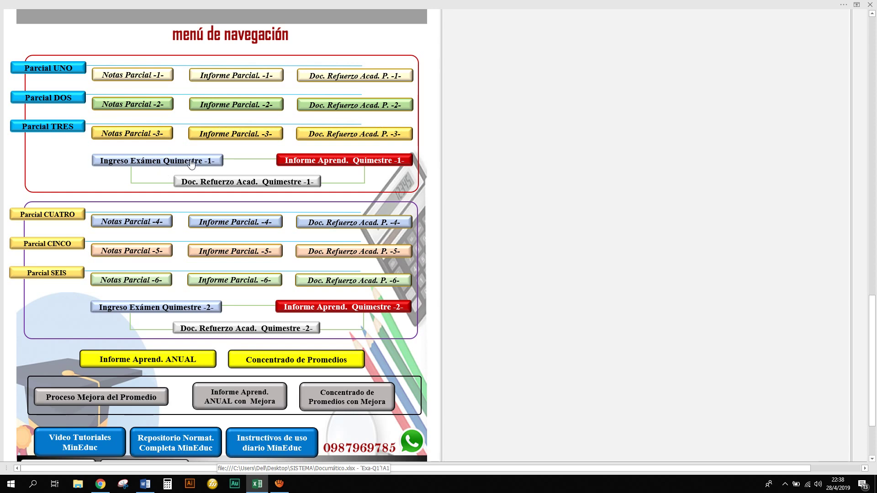
left_click(191, 164)
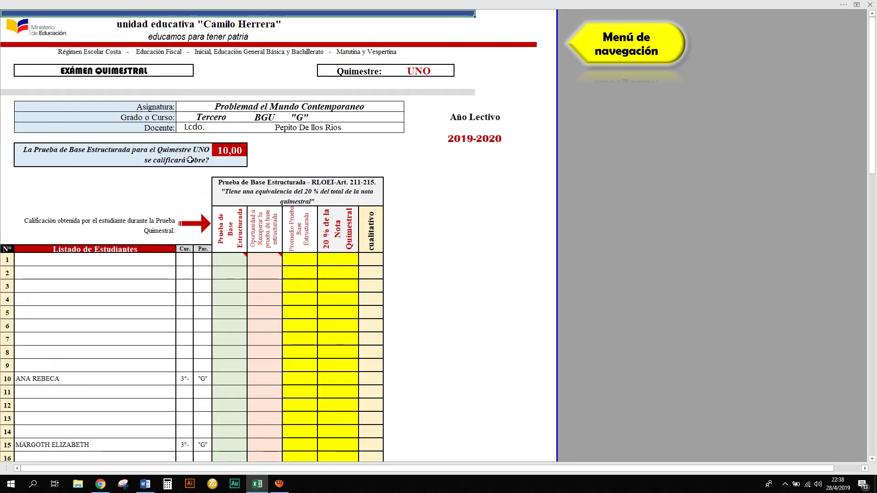
scroll(275, 409, "down", 5)
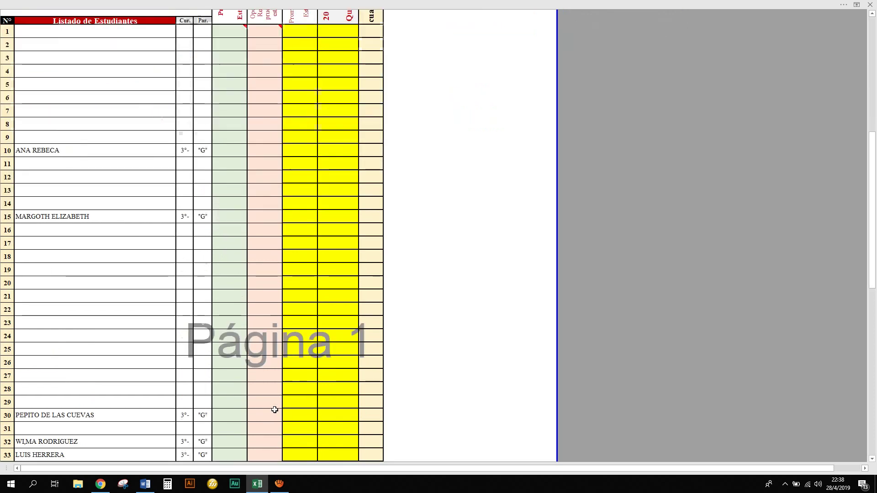
scroll(274, 410, "down", 3)
scroll(274, 409, "down", 1)
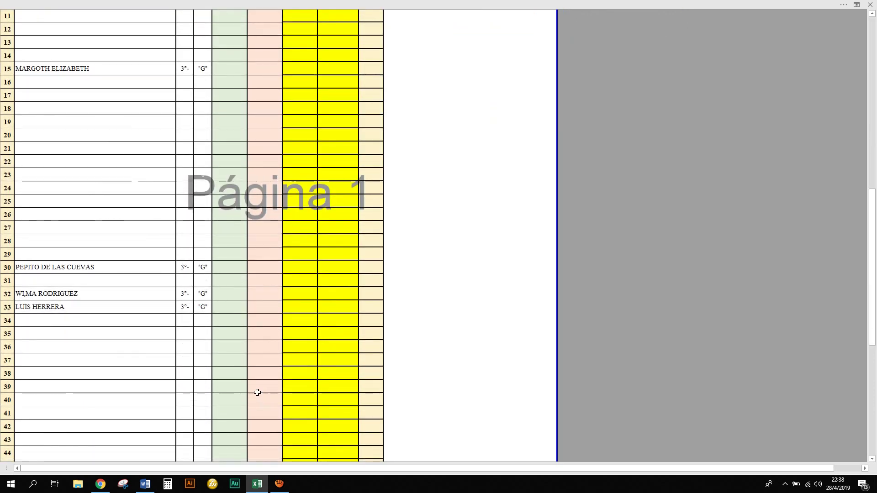
left_click(226, 298)
type("7")
key("Return")
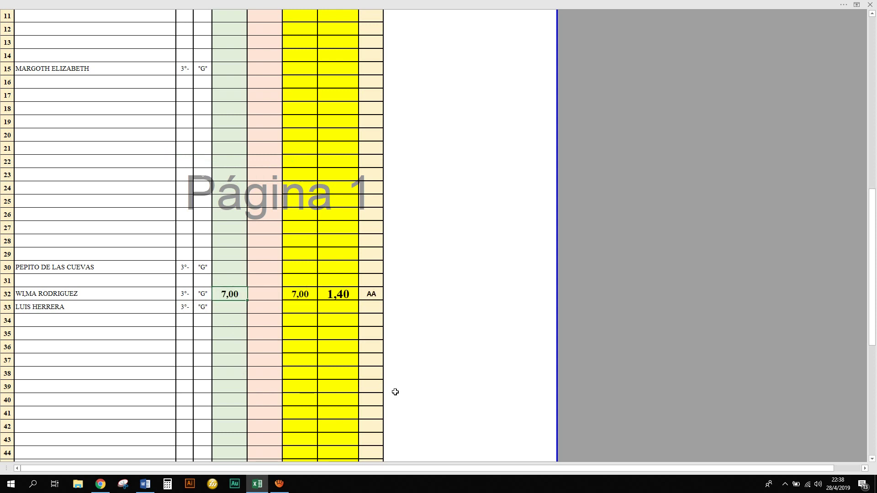
type("6")
key("Tab")
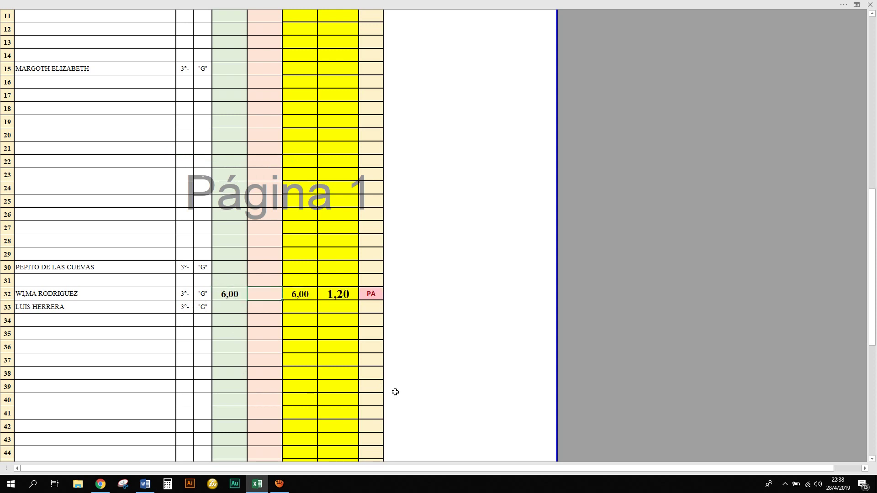
scroll(255, 209, "up", 4)
scroll(252, 121, "up", 3)
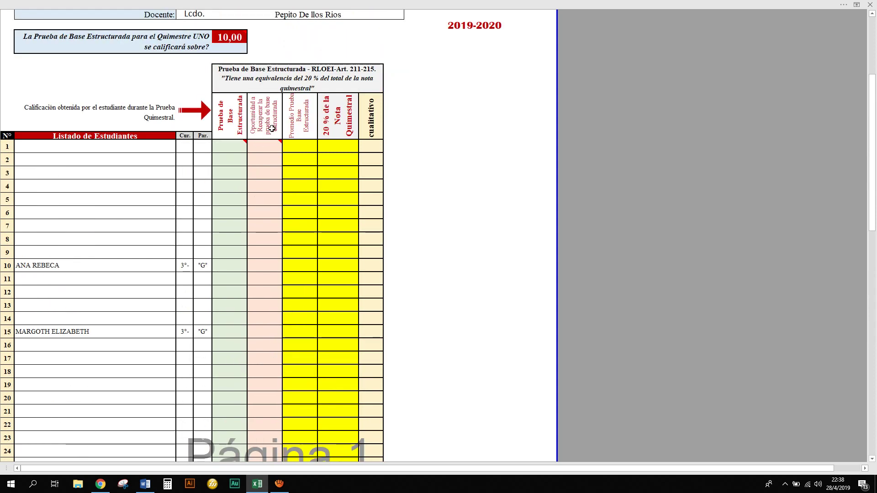
scroll(264, 333, "down", 2)
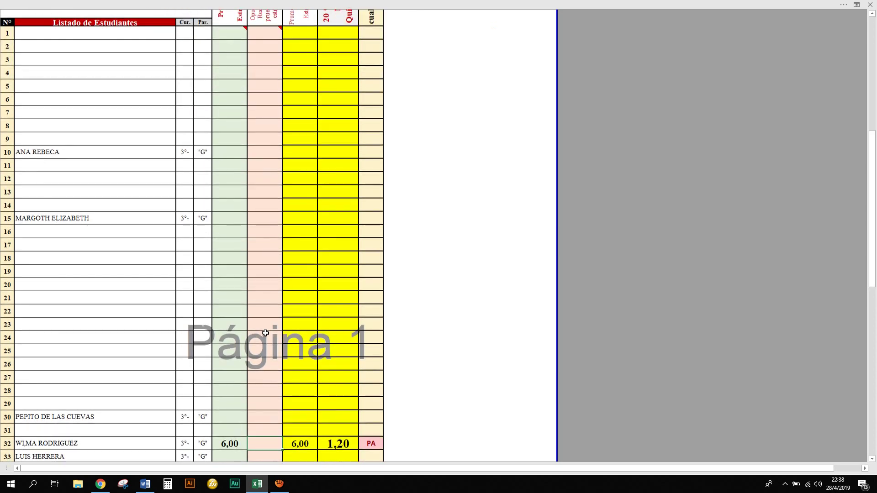
scroll(266, 333, "down", 2)
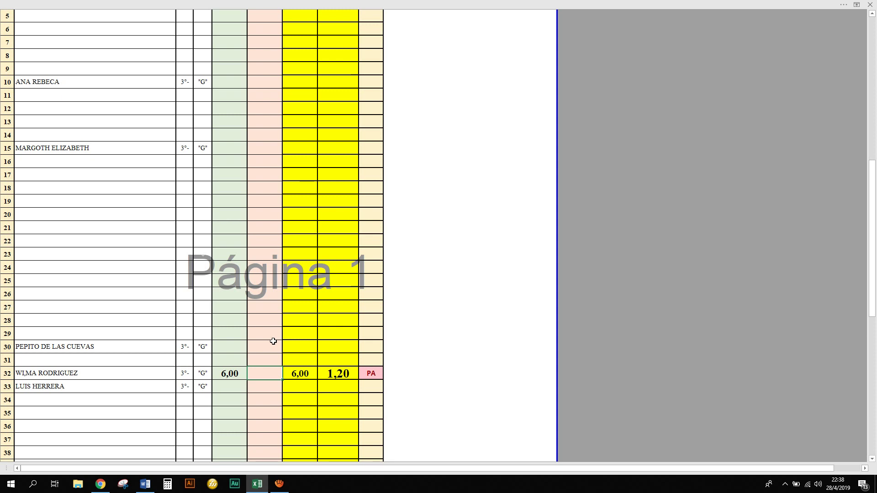
type("10")
key("Tab")
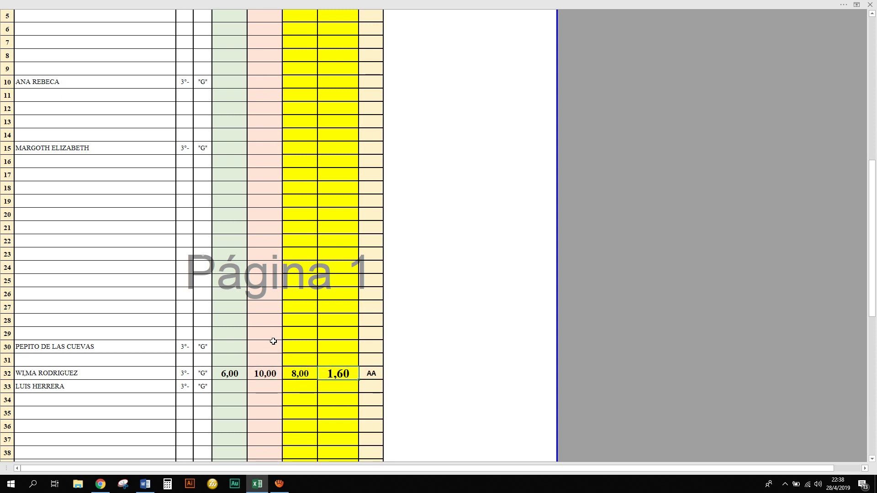
left_click(333, 373)
scroll(221, 381, "up", 6)
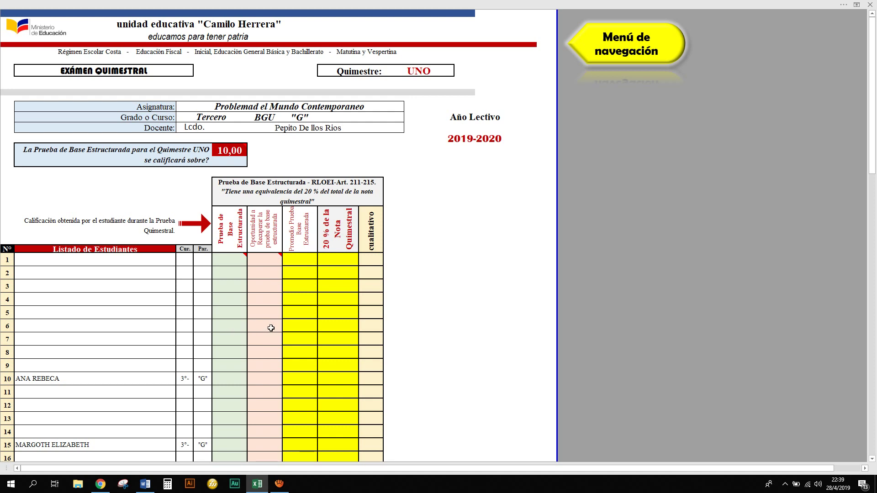
scroll(270, 328, "down", 2)
scroll(271, 328, "down", 2)
scroll(271, 328, "down", 3)
scroll(271, 328, "down", 2)
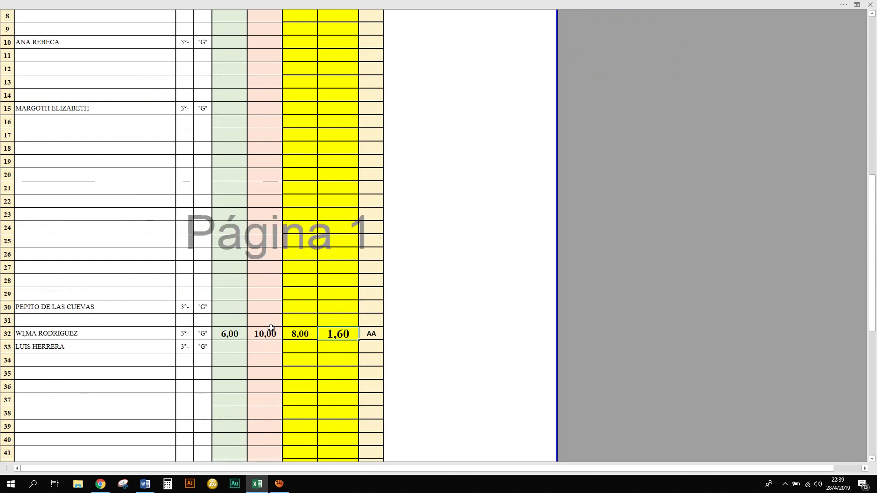
scroll(271, 328, "down", 3)
scroll(271, 328, "up", 6)
scroll(271, 328, "up", 5)
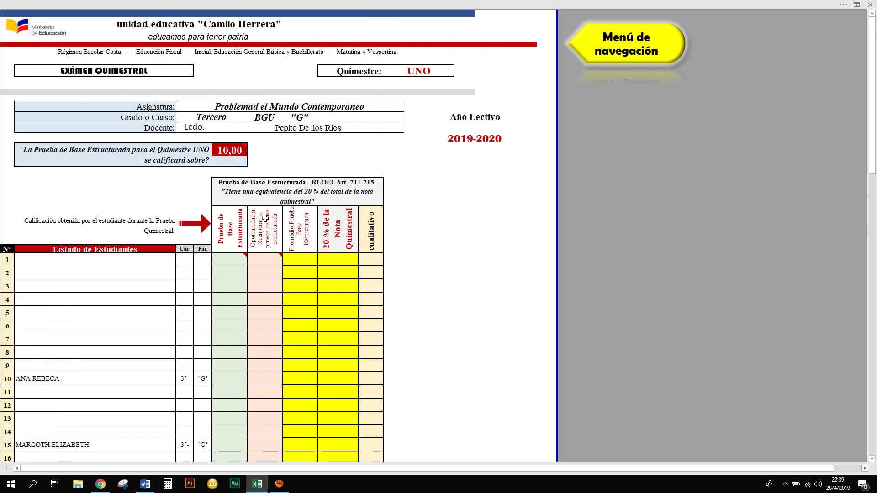
left_click(234, 154)
Step: Set the test's maximum score to 2 and enter 2,00 as student 10's base test grade
left_click(251, 152)
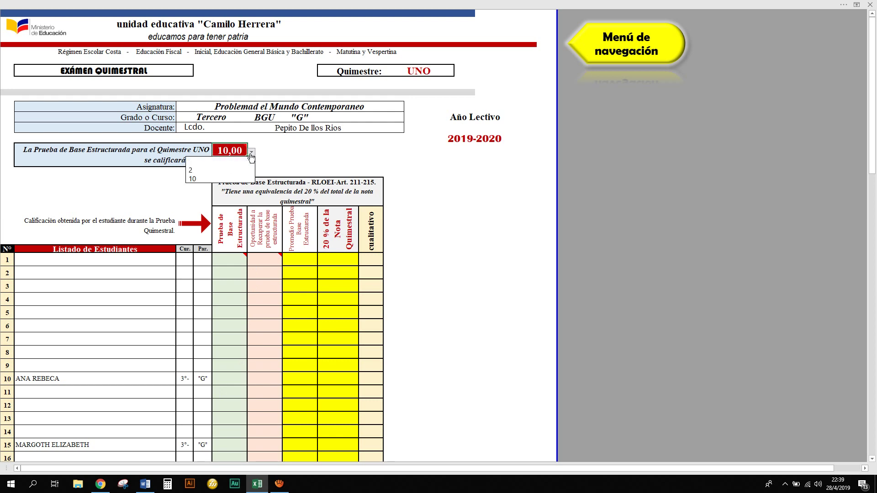
left_click(203, 170)
scroll(205, 343, "down", 2)
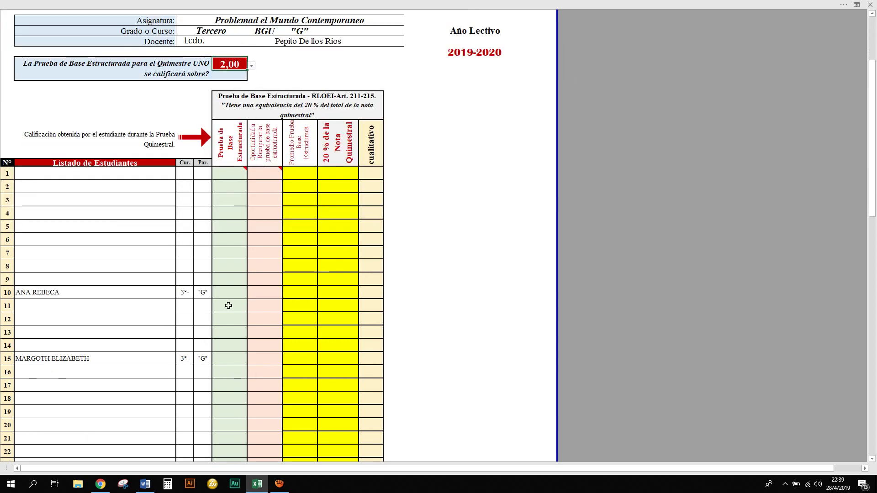
left_click(229, 294)
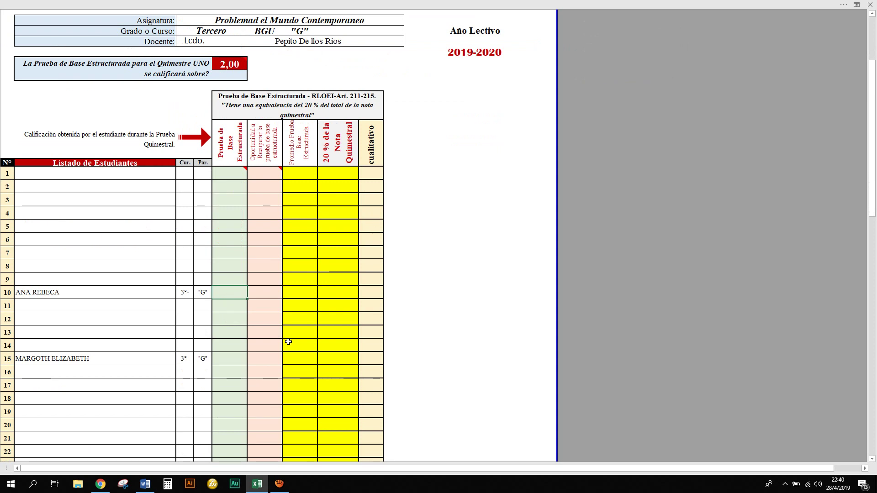
type("2")
key("Return")
Step: Enter 1,90 as student 15's base test grade, then return to the maximum-score cell
key("Down")
key("Down")
key("Down")
key("Down")
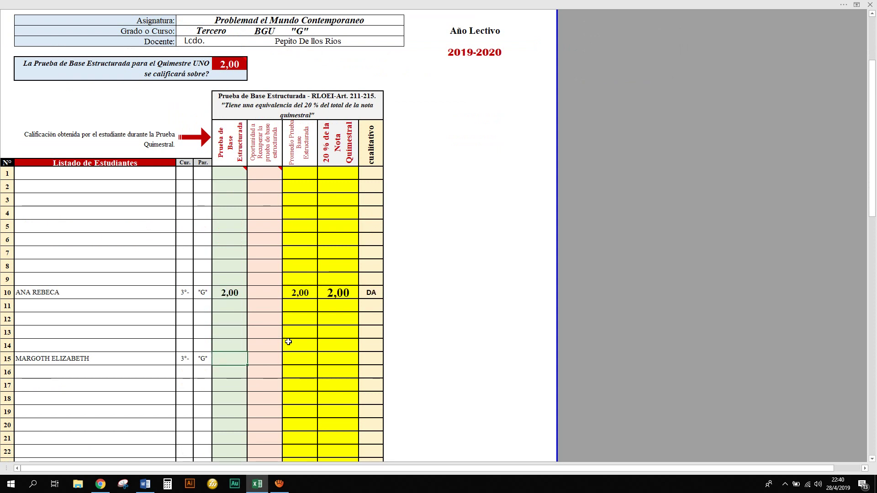
key("Up")
key("Up")
key("Up")
key("Up")
key("Up")
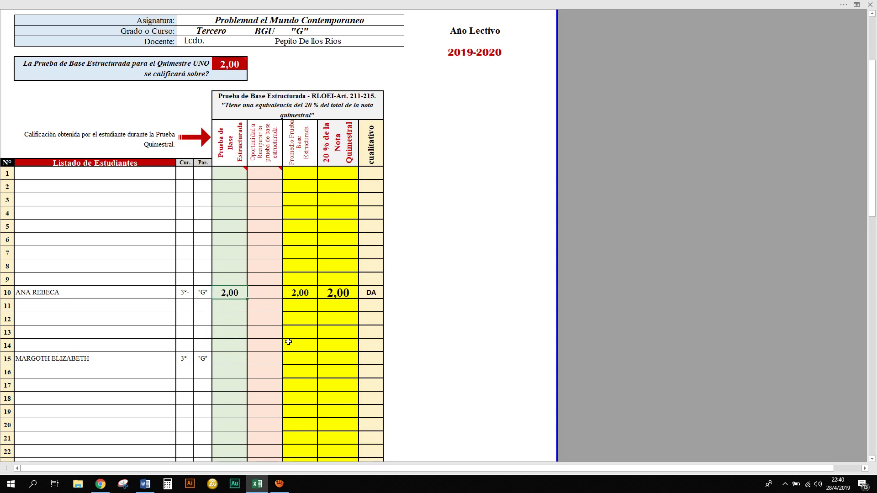
key("Down")
key("Down")
key("Down")
key("Down")
key("Down")
type("1,9")
key("Return")
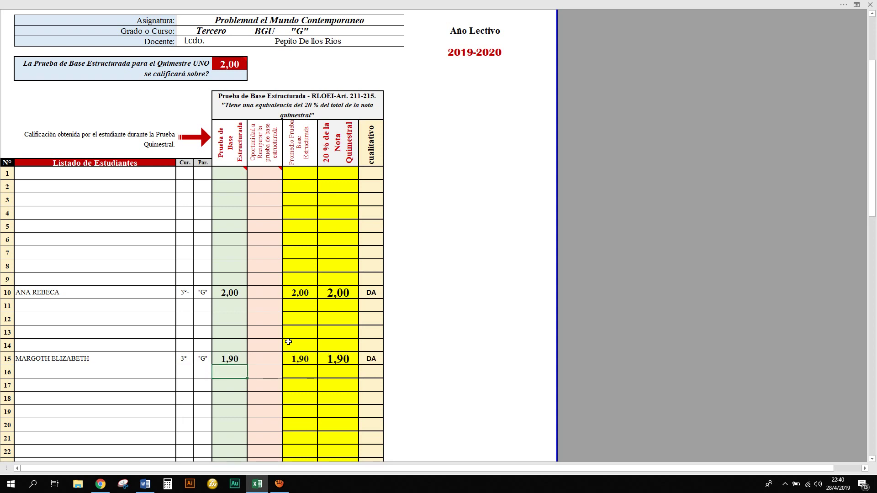
key("Up")
scroll(301, 358, "down", 3)
scroll(307, 357, "down", 2)
scroll(307, 357, "down", 2)
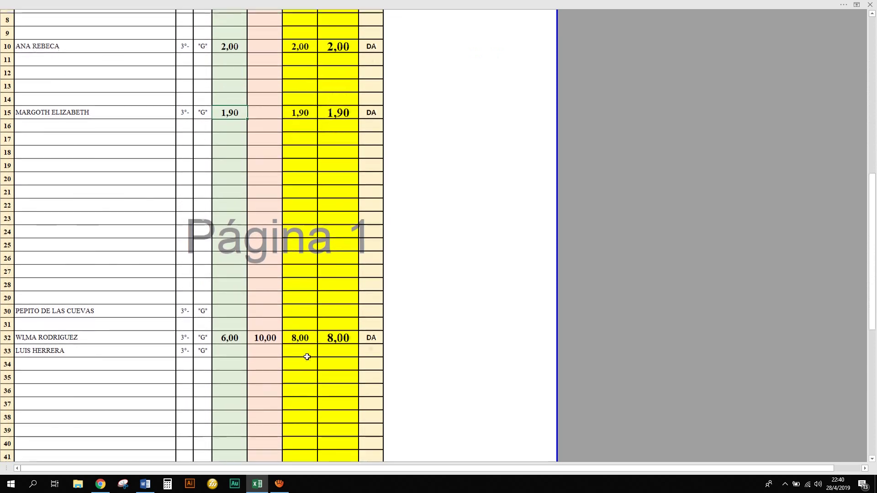
scroll(233, 334, "up", 5)
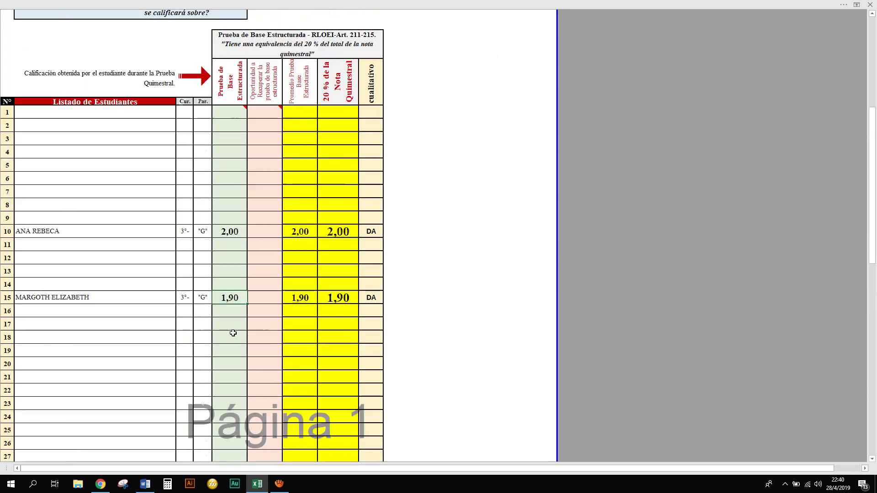
scroll(233, 334, "up", 4)
left_click(231, 153)
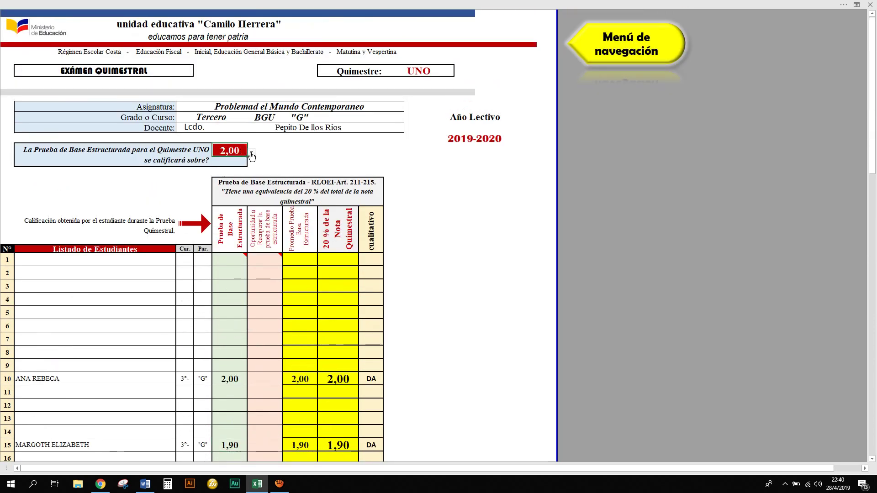
left_click(251, 155)
Step: Set the test's maximum score back to 10, then retype it as 2
left_click(200, 179)
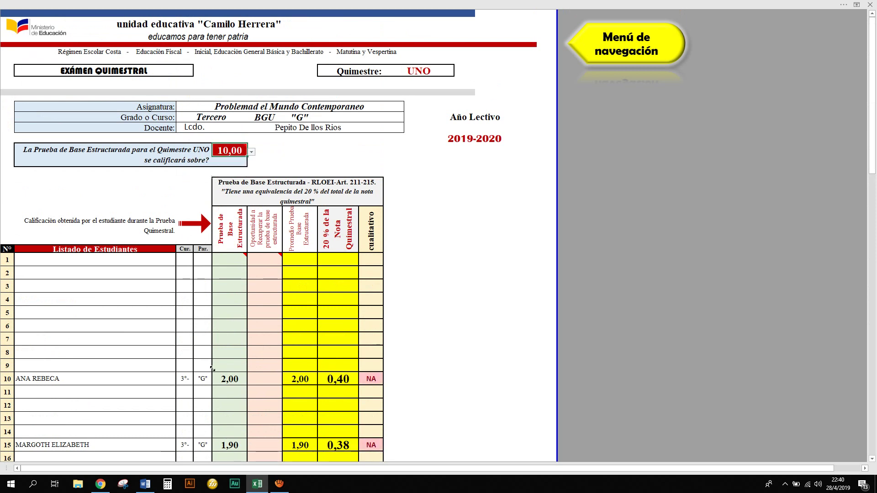
scroll(213, 370, "down", 2)
scroll(225, 364, "down", 2)
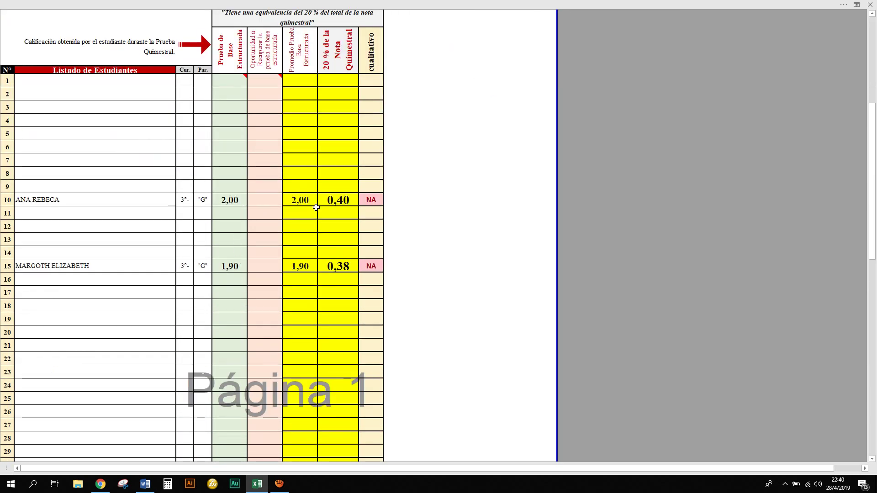
left_click(236, 201)
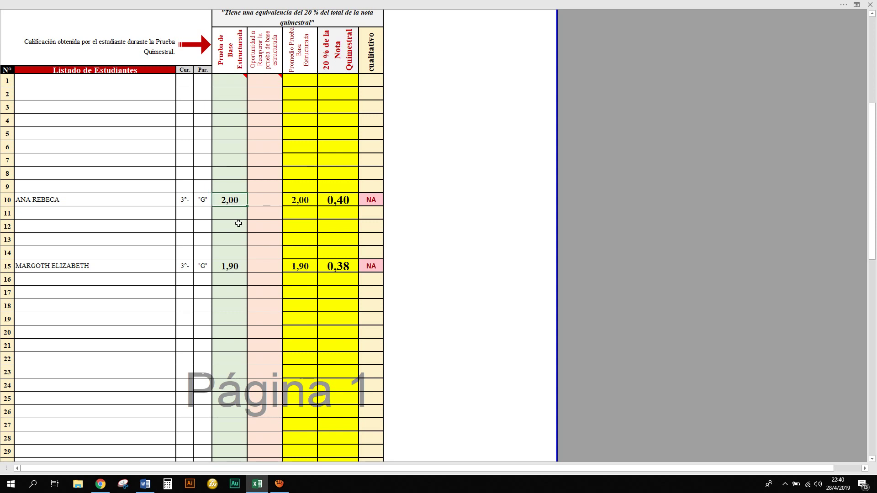
scroll(235, 219, "up", 3)
scroll(238, 126, "up", 1)
left_click(238, 126)
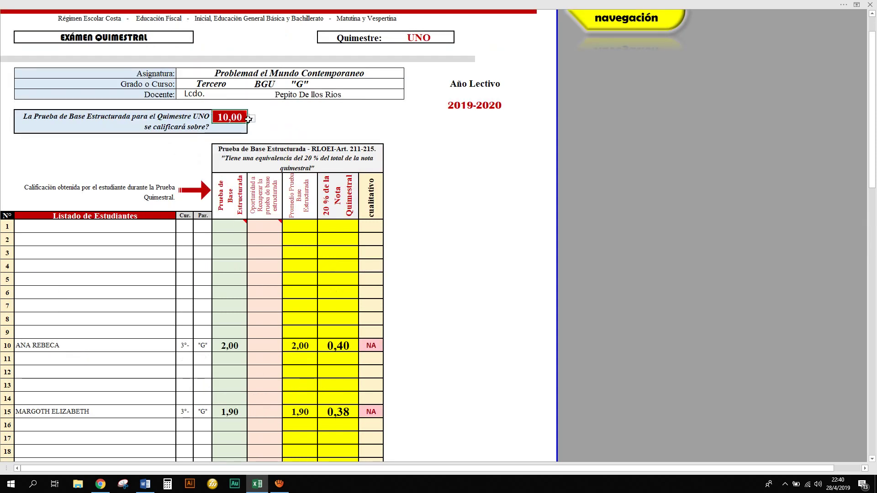
type("2")
key("Return")
Step: Enter 0,50 for student 10 and regrade the test out of 10
scroll(234, 177, "down", 1)
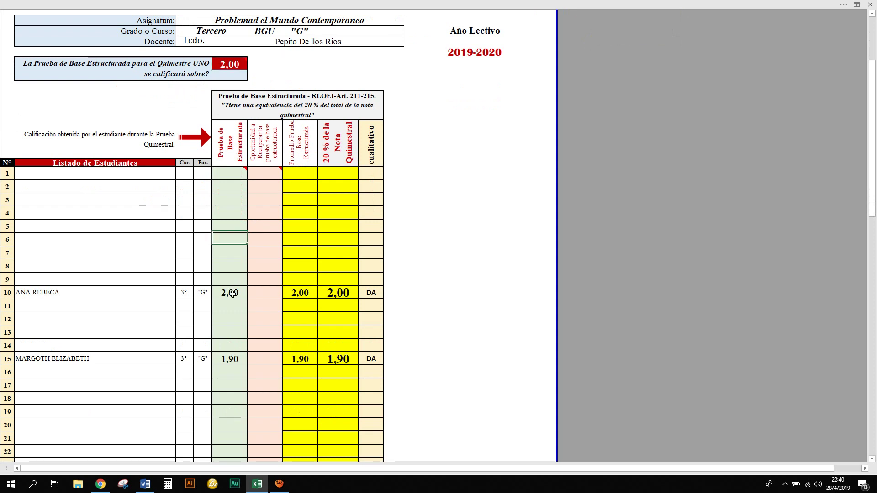
left_click(230, 292)
type("0,5")
key("Return")
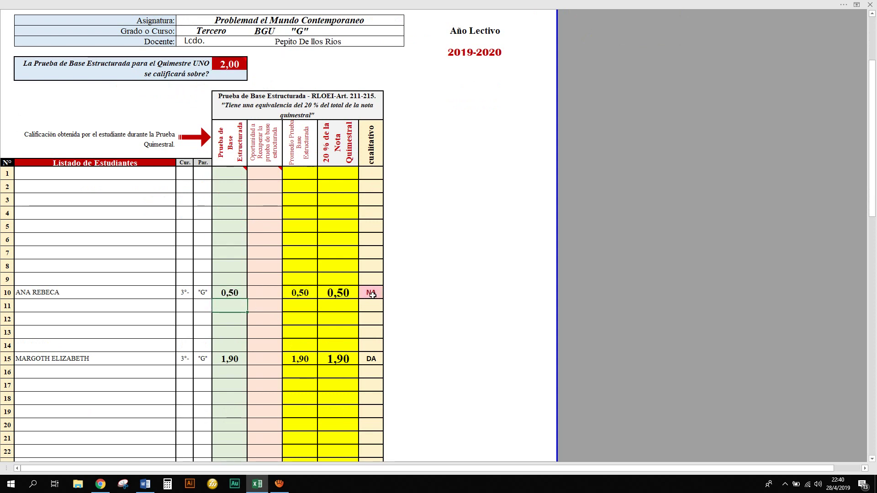
left_click(224, 65)
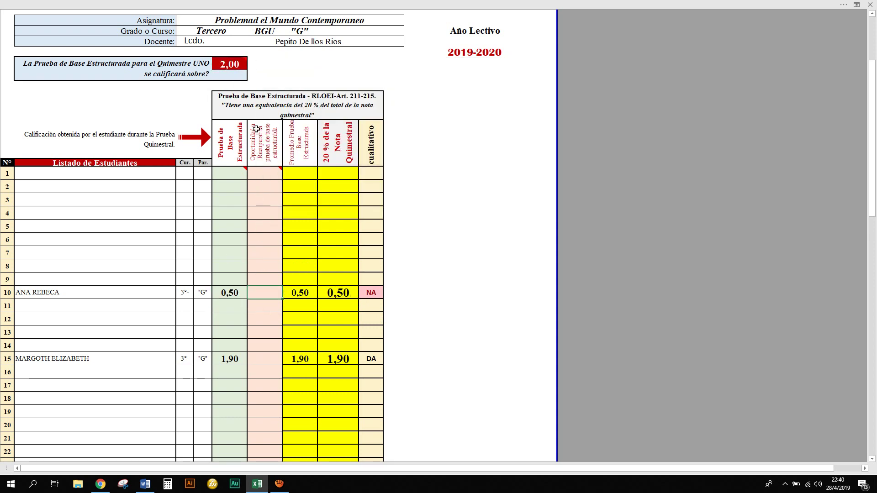
left_click(251, 66)
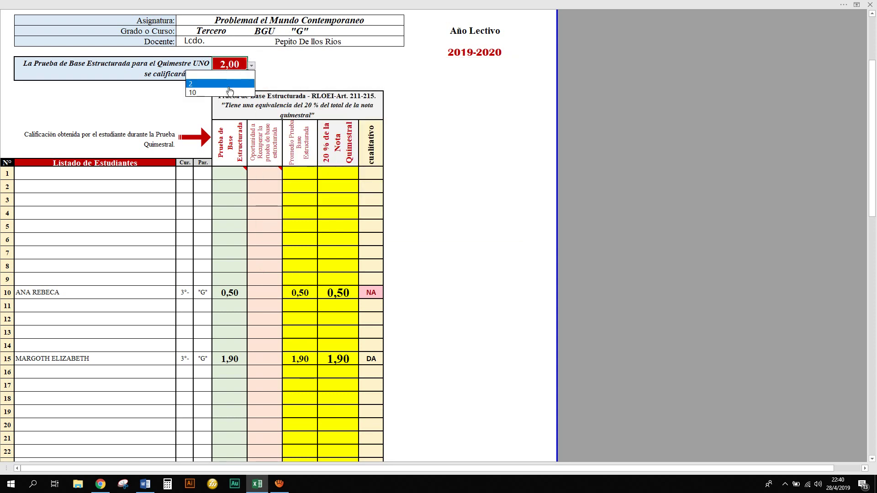
left_click(215, 91)
Step: Change student 10's base test grade to 8,00, worth 1,60 and rated AA
scroll(235, 219, "down", 7)
scroll(237, 227, "up", 1)
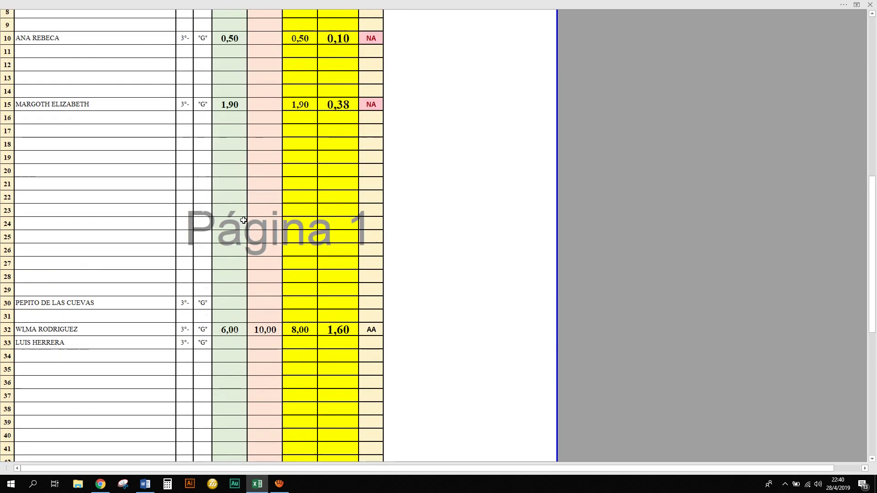
left_click(229, 42)
type("8")
key("Return")
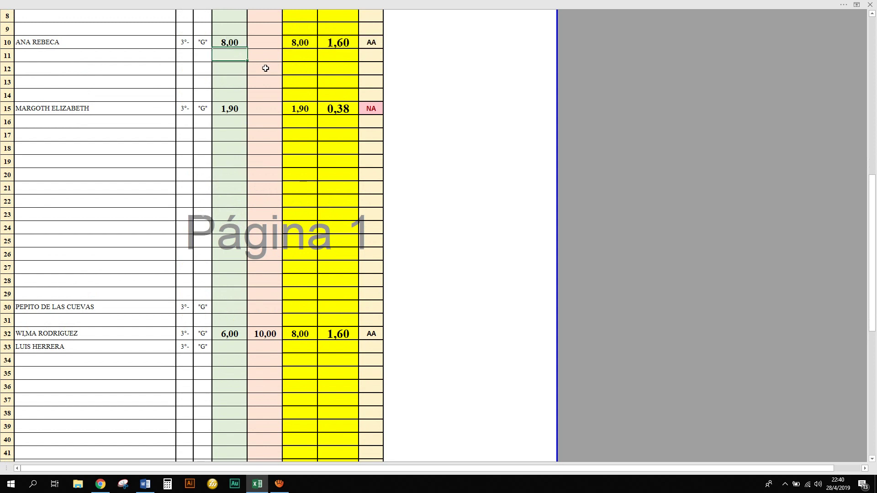
scroll(224, 281, "down", 1)
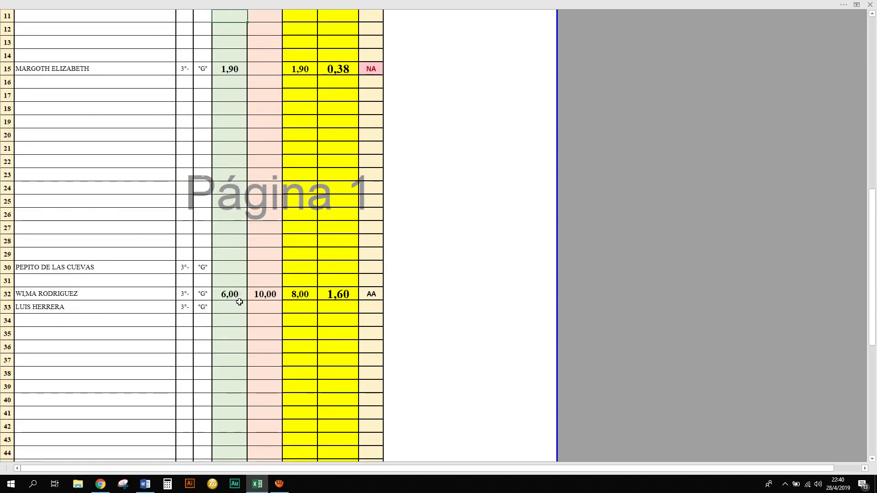
scroll(235, 307, "down", 1)
scroll(235, 307, "down", 1)
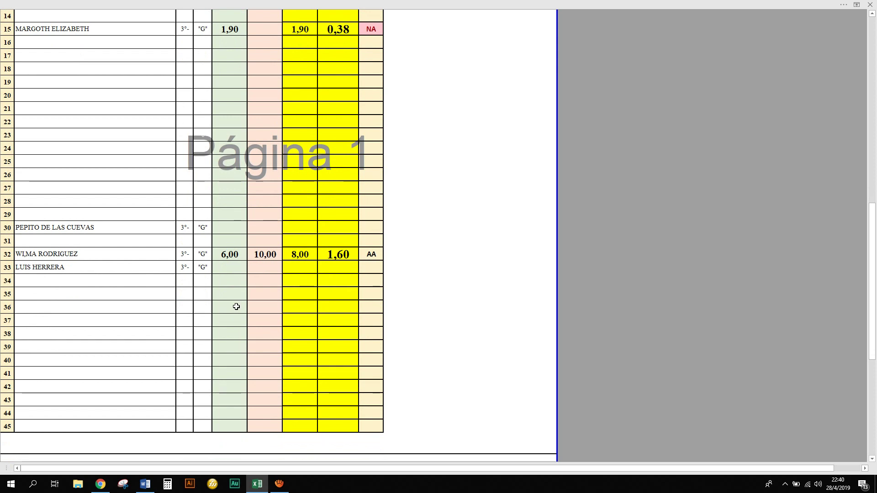
scroll(236, 307, "up", 4)
scroll(236, 307, "up", 5)
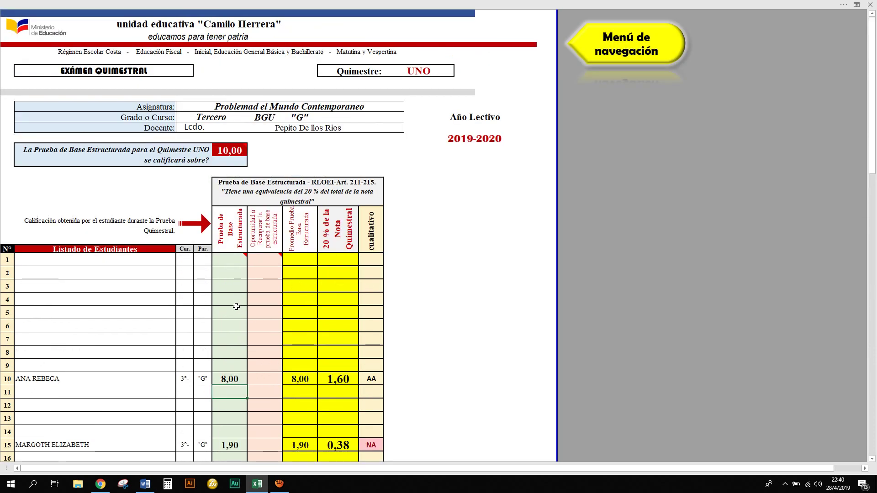
Step: Change student 15's base test grade to 7,00 (1,40, AA) and review the exam sheet
scroll(236, 306, "down", 1)
left_click(232, 388)
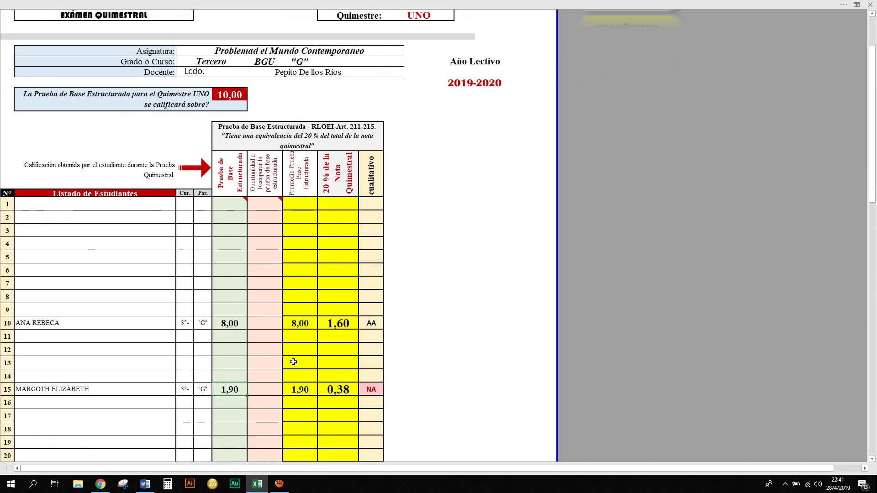
type("7")
key("Return")
scroll(292, 365, "down", 3)
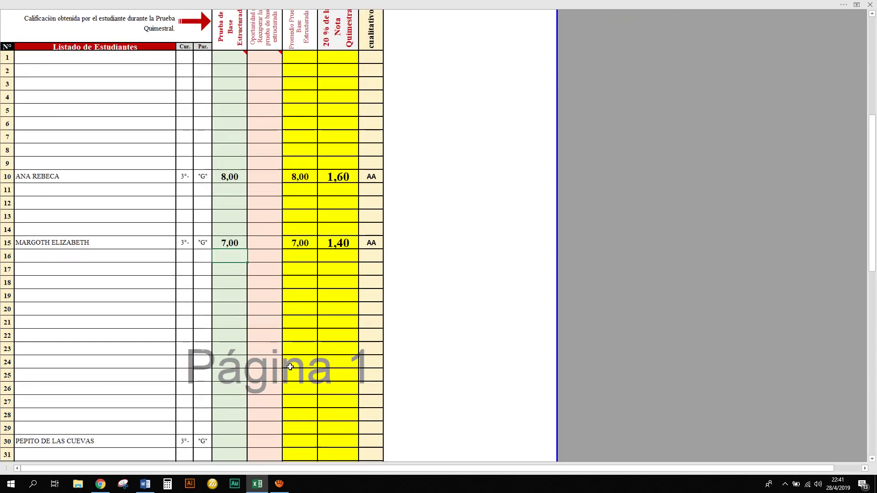
scroll(290, 367, "down", 3)
scroll(276, 328, "down", 1)
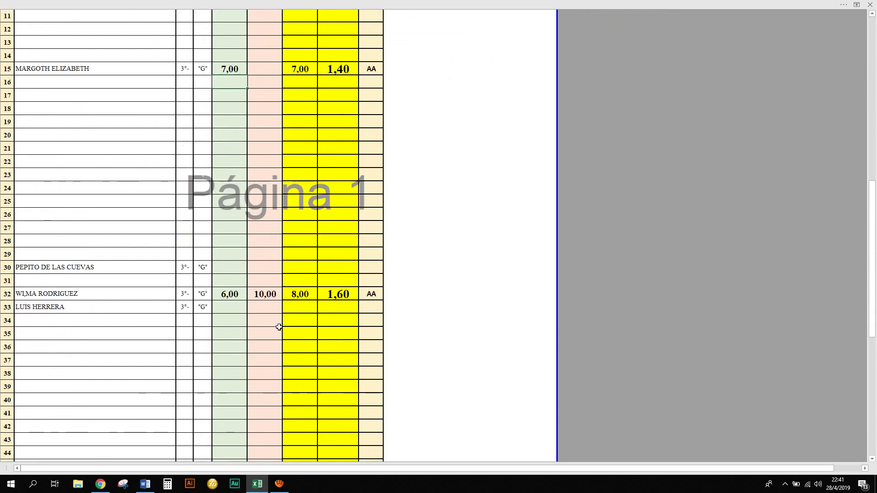
scroll(280, 327, "down", 4)
scroll(290, 319, "up", 4)
scroll(291, 319, "down", 7)
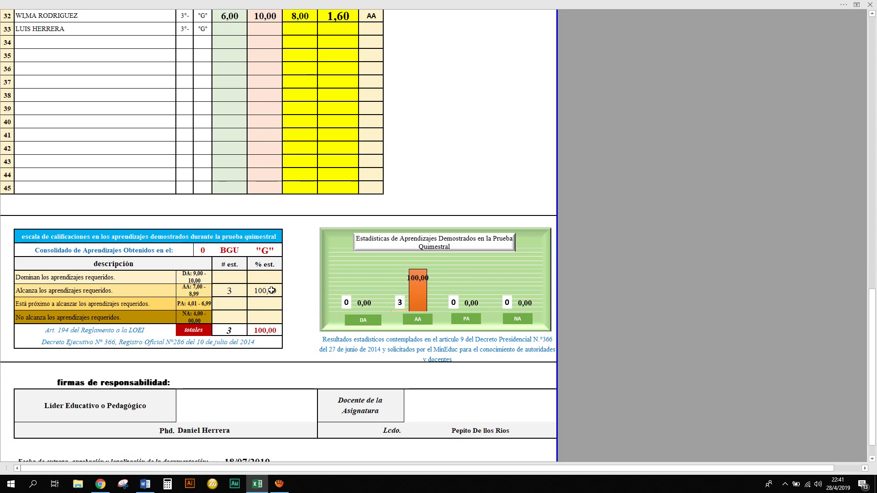
scroll(271, 291, "up", 3)
scroll(272, 291, "up", 3)
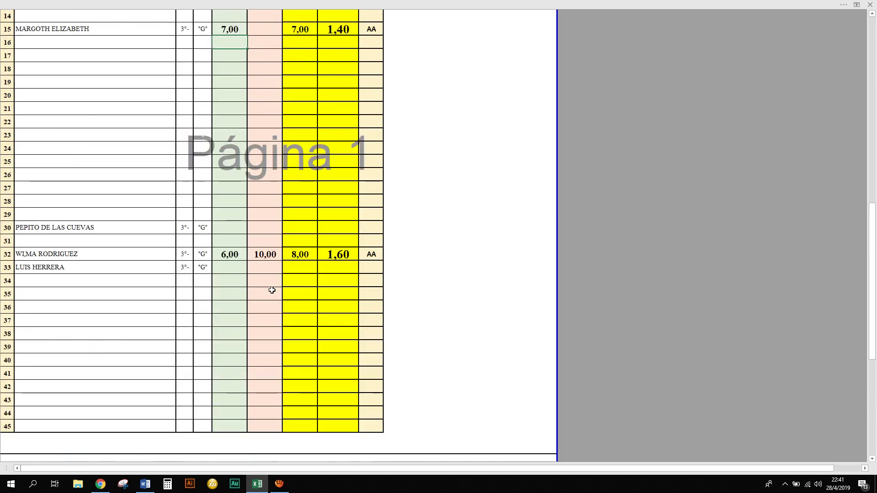
scroll(271, 291, "up", 3)
scroll(272, 290, "up", 3)
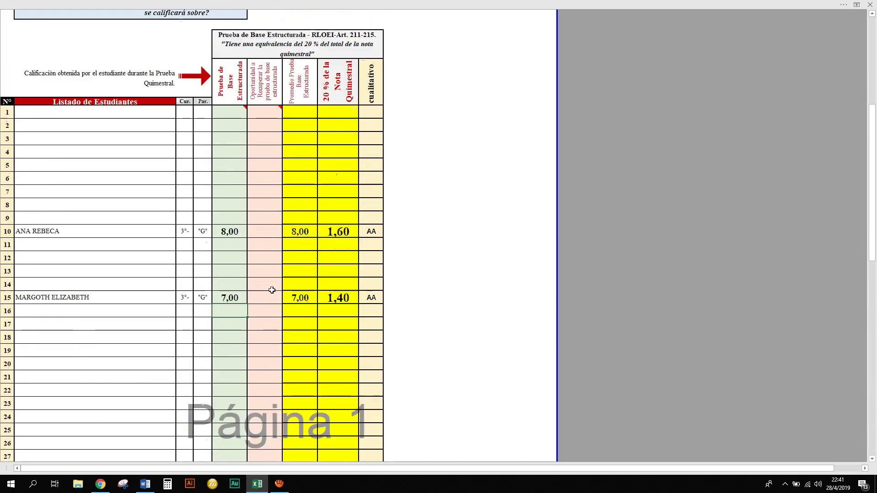
scroll(271, 290, "up", 3)
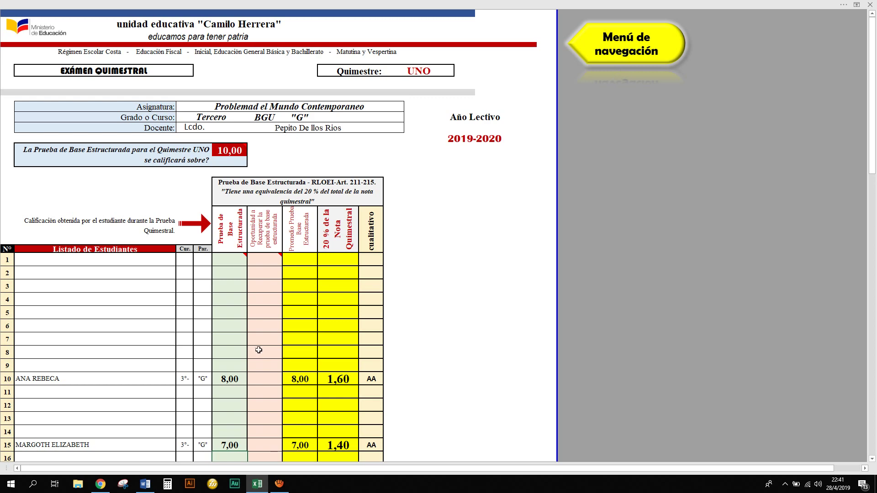
scroll(261, 344, "down", 5)
scroll(260, 344, "down", 3)
scroll(261, 344, "up", 3)
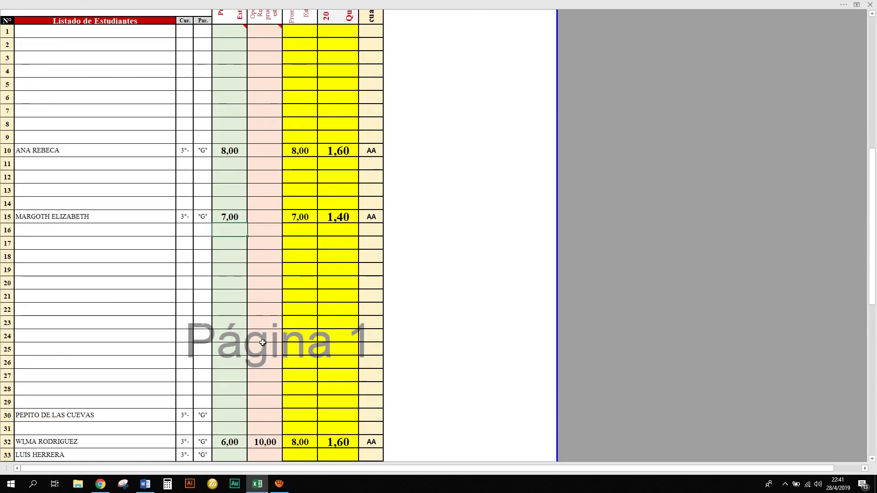
scroll(263, 343, "up", 3)
scroll(262, 342, "up", 2)
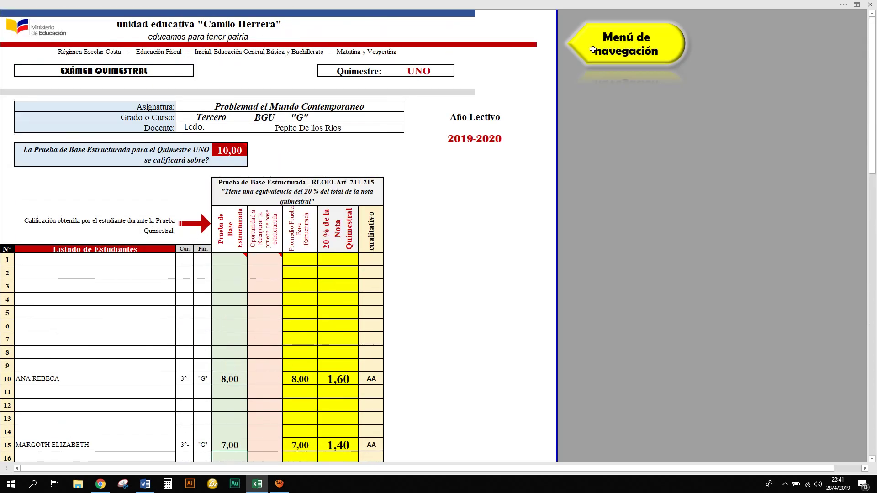
Step: Return to the Documático main sheet and open the Informe Aprend. Quimestre -1- report
left_click(615, 52)
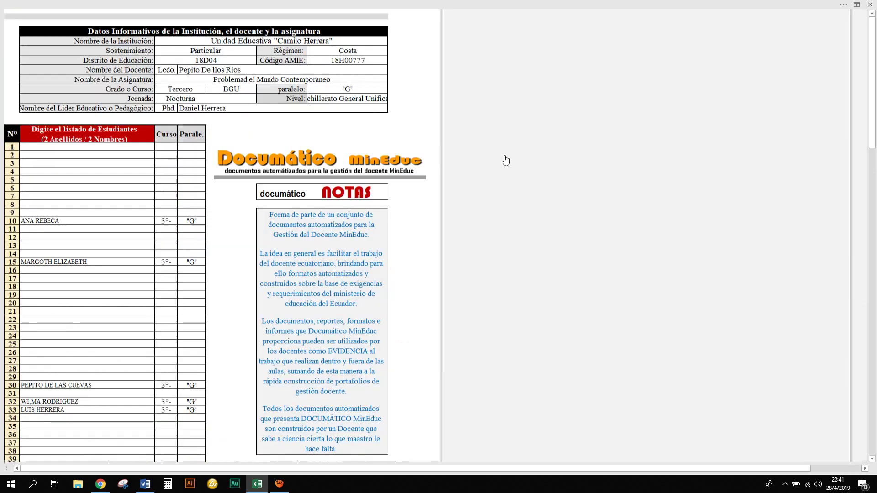
scroll(143, 273, "down", 5)
scroll(168, 254, "down", 3)
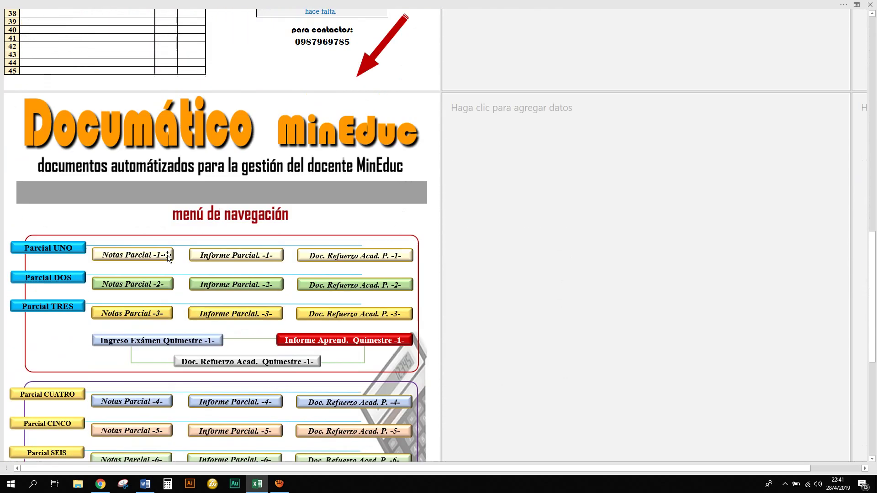
scroll(169, 258, "down", 4)
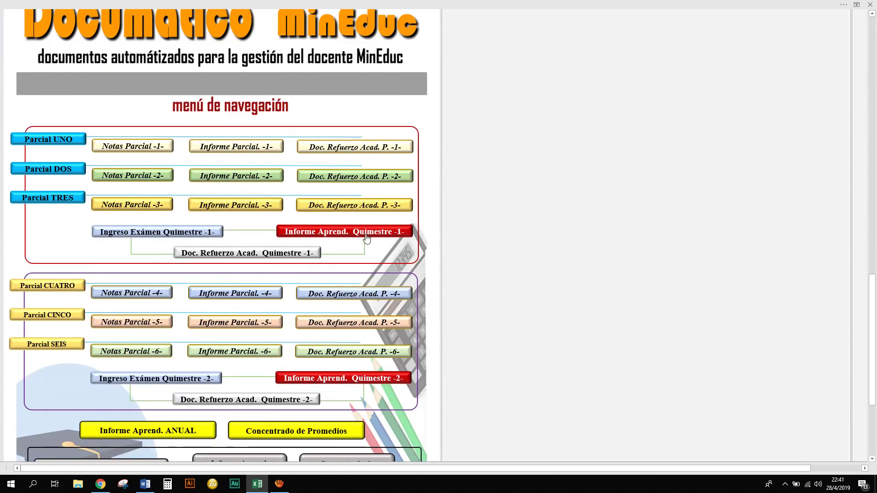
left_click(338, 235)
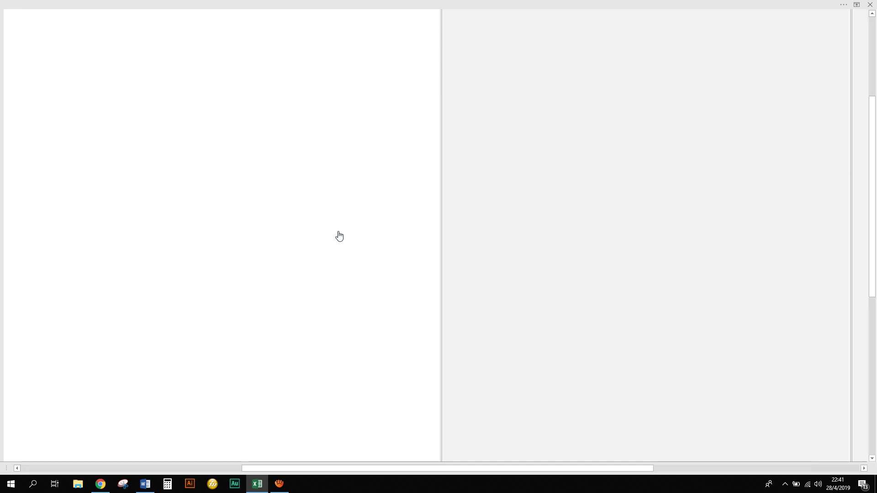
Step: Review the SEGUNDO, TERCER parcial, Equivalencia 80%, EXÁMEN and Promedio Final columns
left_click(225, 183)
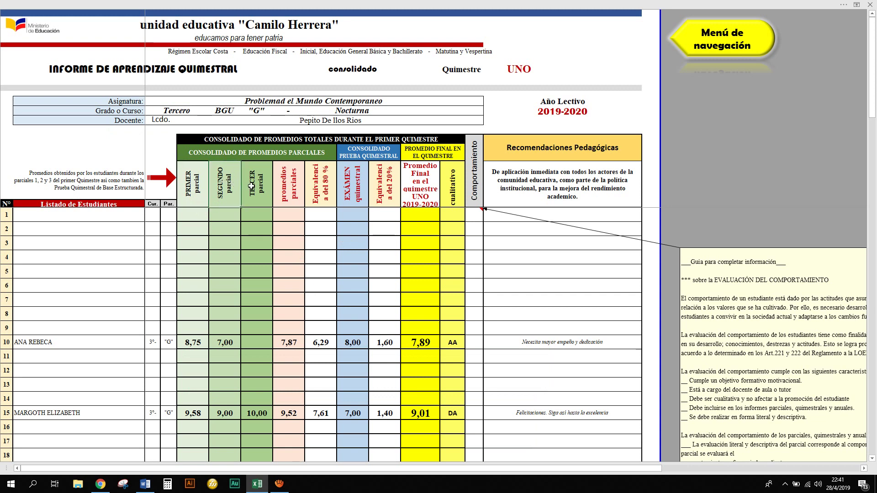
left_click(256, 183)
left_click(316, 192)
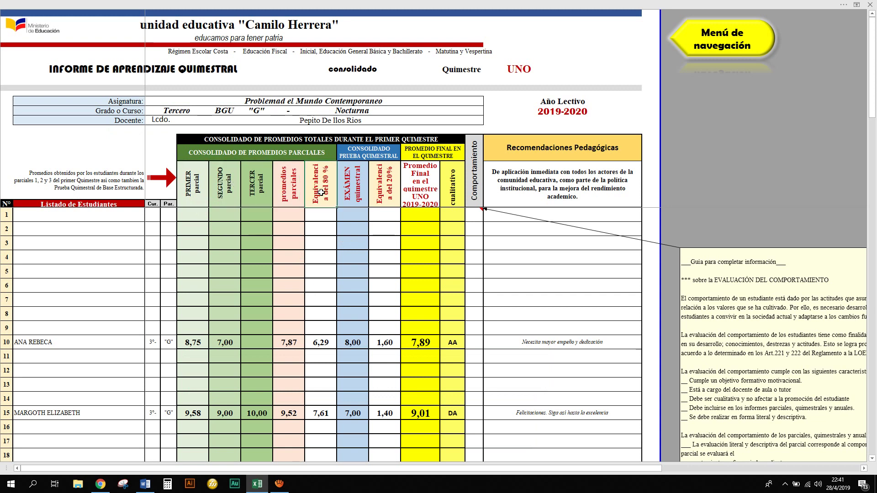
left_click(349, 196)
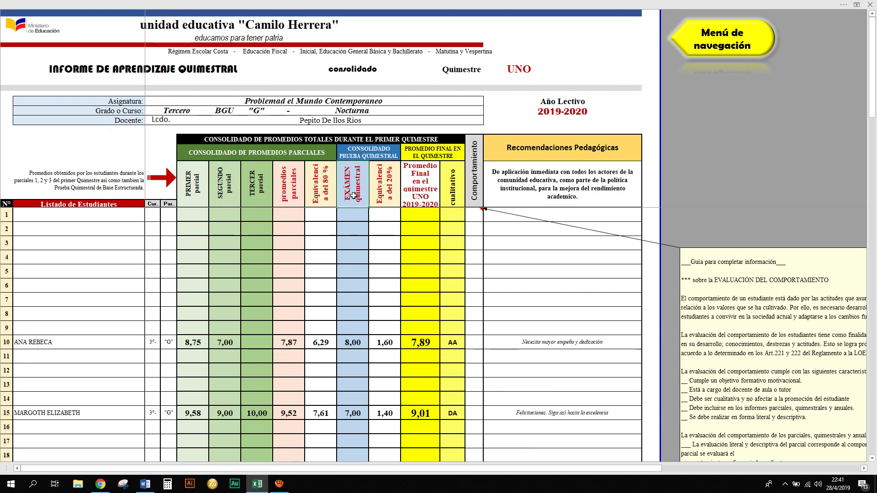
left_click(426, 192)
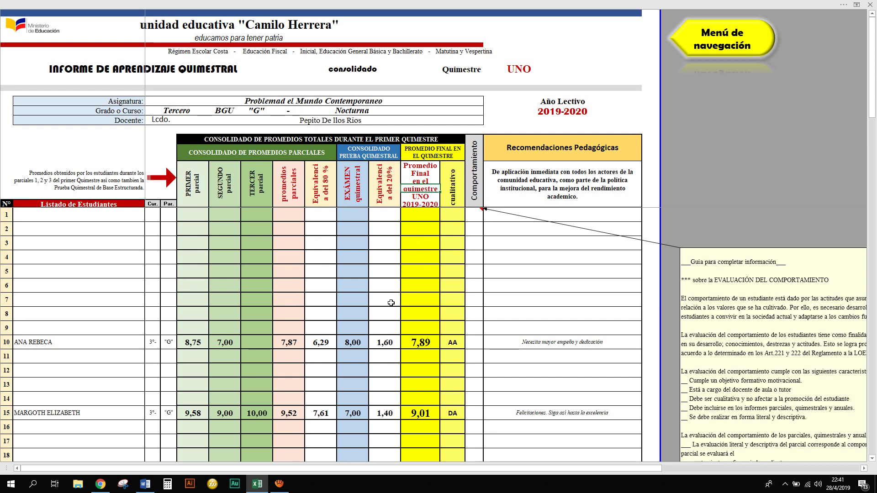
scroll(391, 303, "down", 3)
scroll(398, 303, "down", 5)
scroll(407, 304, "down", 2)
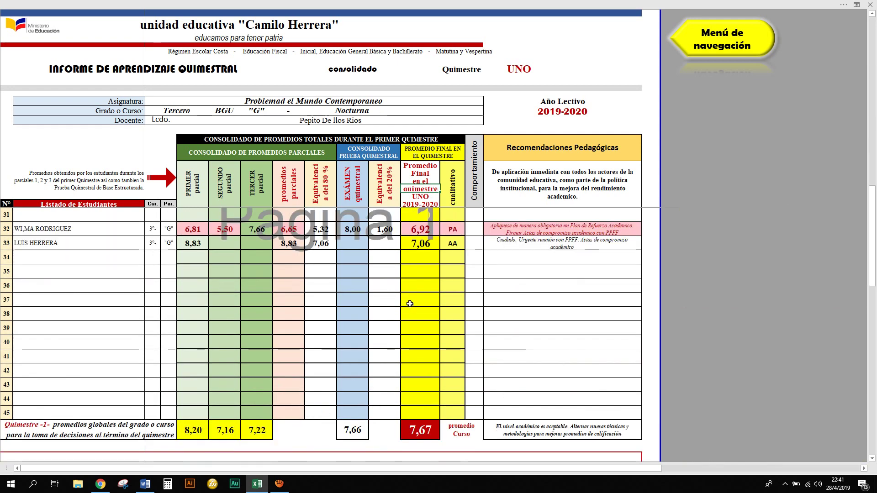
scroll(410, 304, "up", 2)
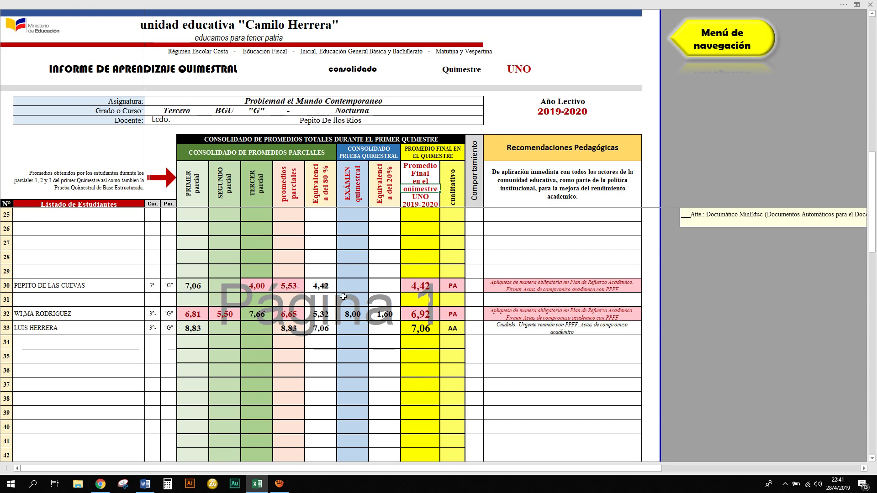
Step: Inspect the 4,42 and 6,92 final averages and row 32's grades from PRIMER parcial to EXÁMEN
left_click(415, 289)
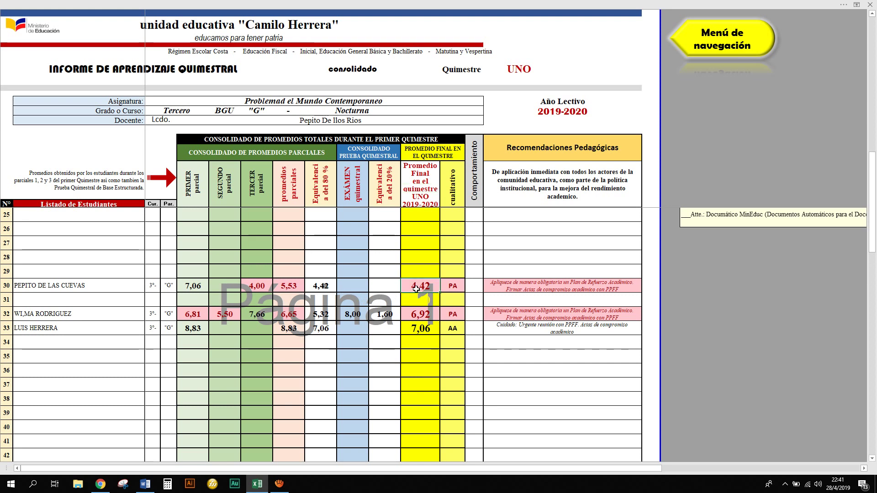
left_click(419, 314)
left_click(225, 289)
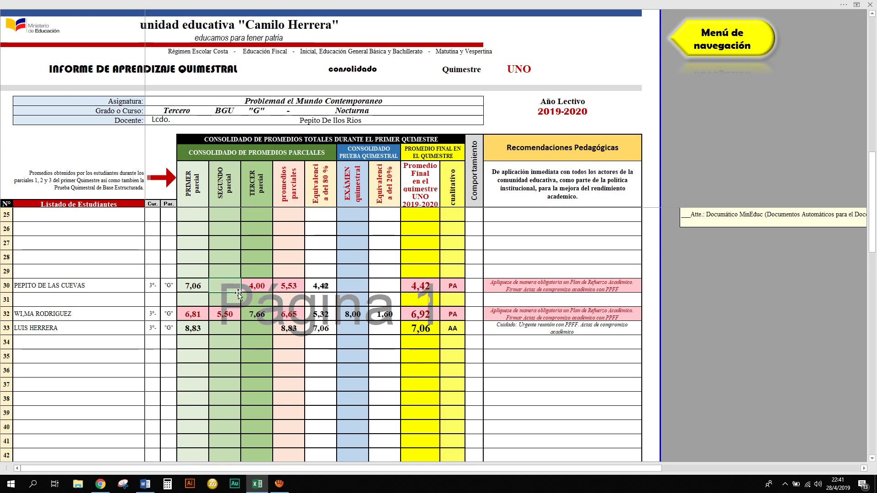
left_click(218, 331)
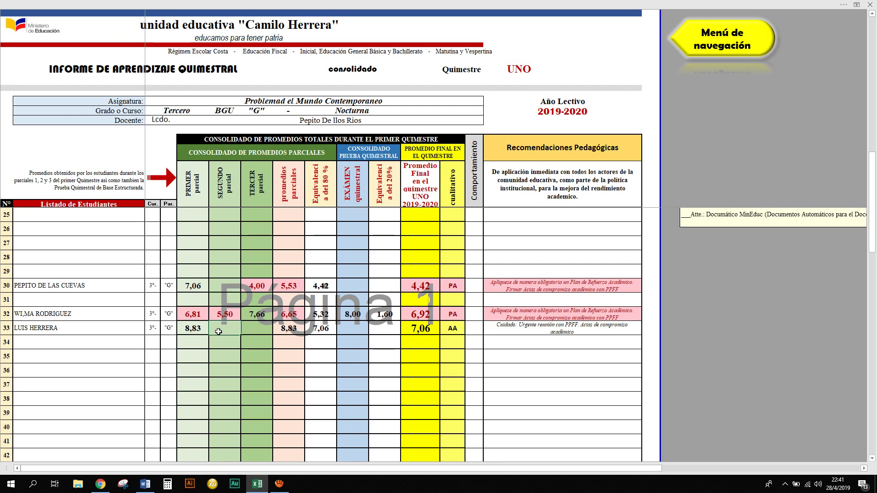
left_click(228, 314)
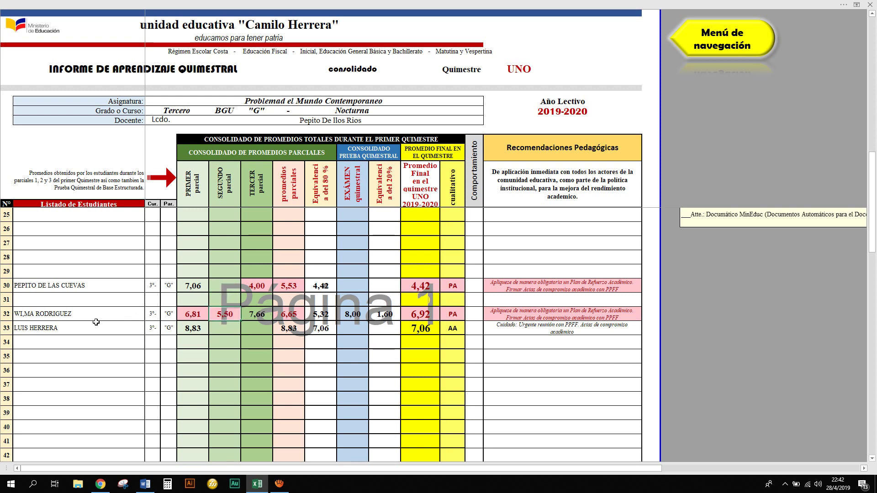
scroll(325, 315, "up", 4)
scroll(326, 314, "up", 2)
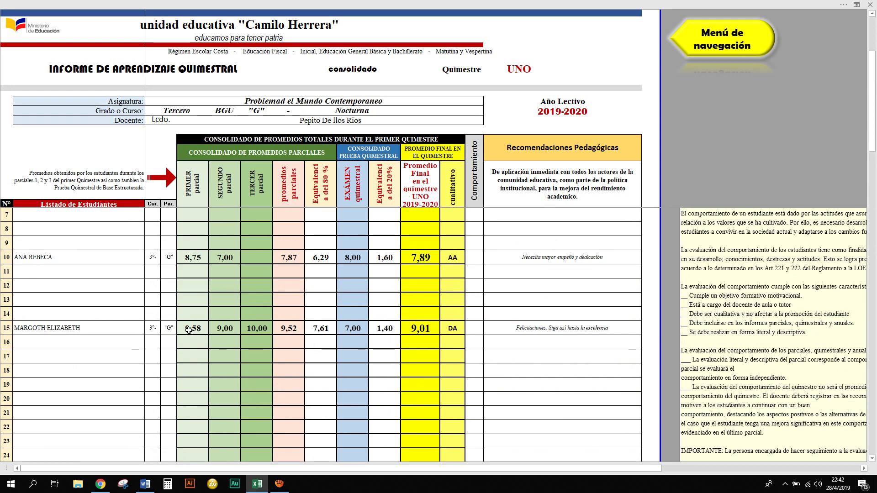
scroll(242, 347, "down", 3)
scroll(241, 398, "down", 2)
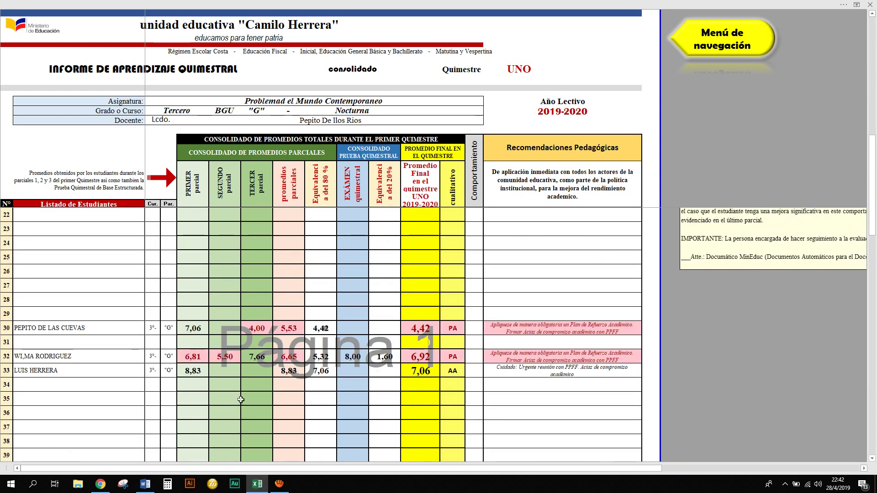
left_click_drag(193, 356, 353, 356)
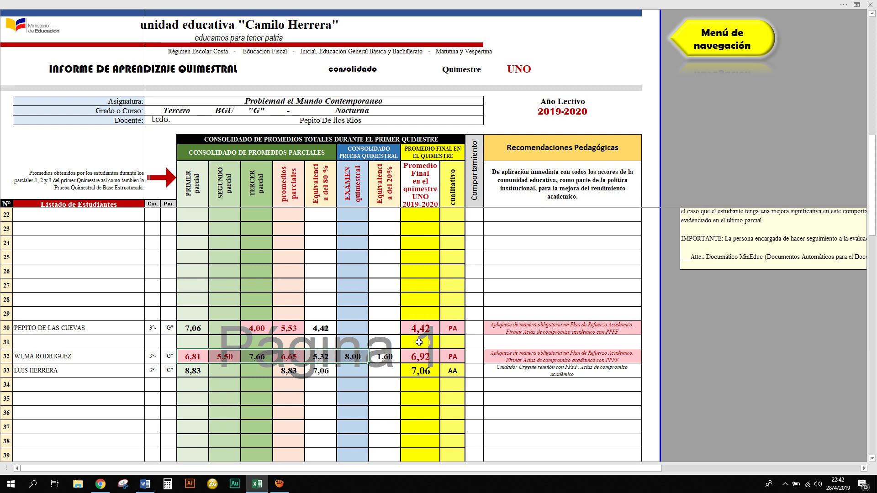
scroll(422, 341, "up", 6)
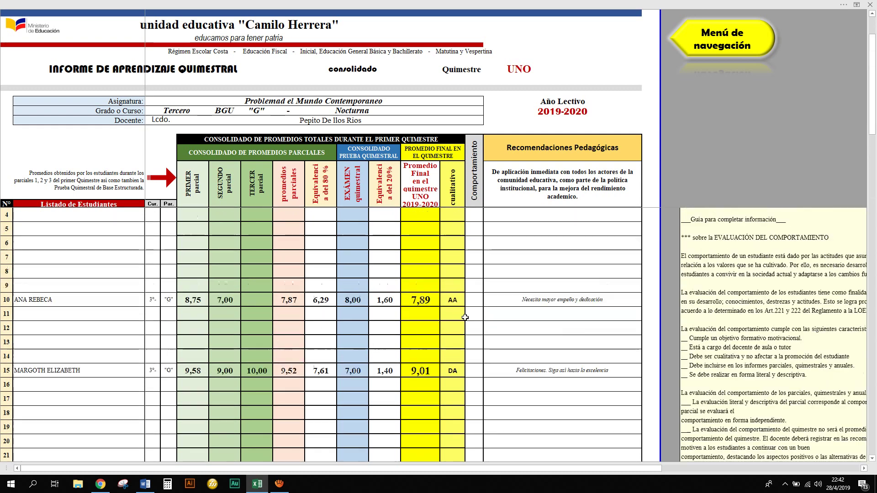
Step: Choose behaviour letter B for rows 10 and 30 and C for row 32 in the Quimestre UNO report
left_click(478, 301)
left_click(487, 302)
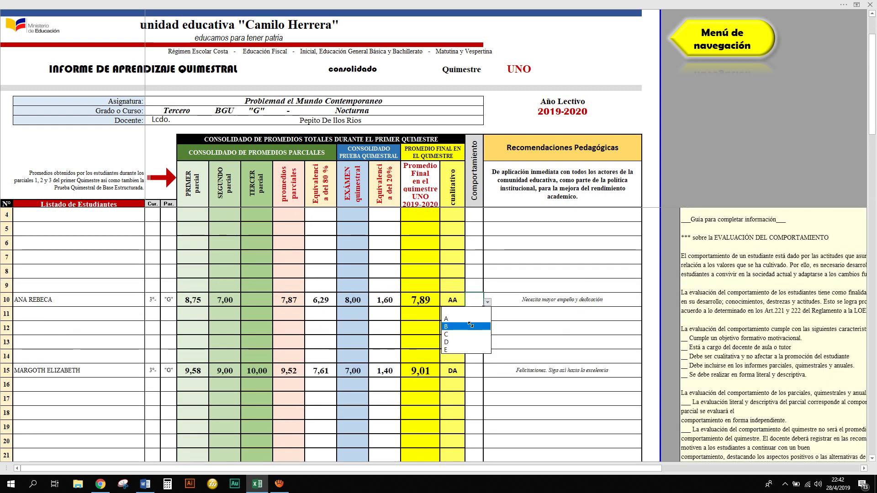
left_click(475, 315)
scroll(474, 288, "down", 4)
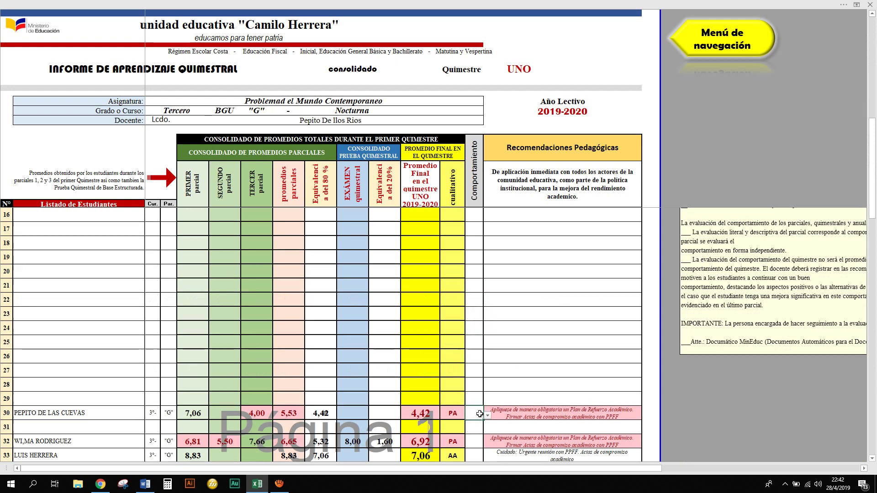
scroll(475, 412, "down", 2)
left_click(480, 359)
left_click(487, 358)
left_click(475, 390)
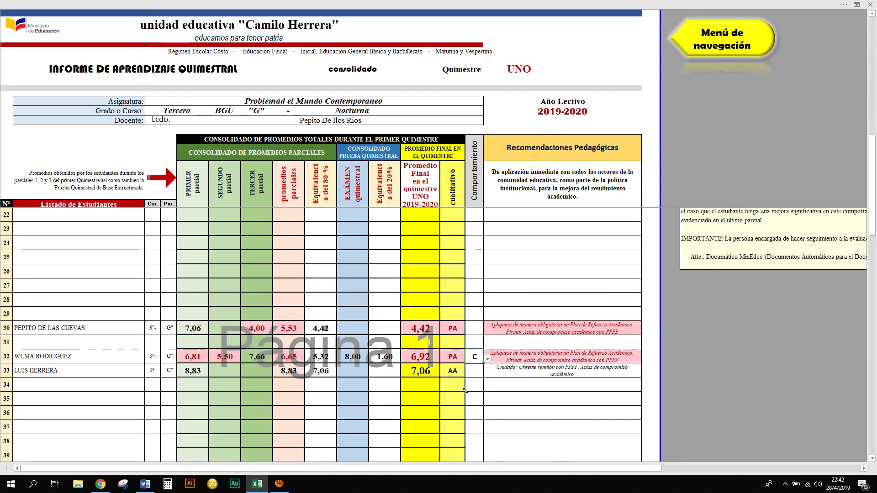
left_click(482, 334)
left_click(488, 331)
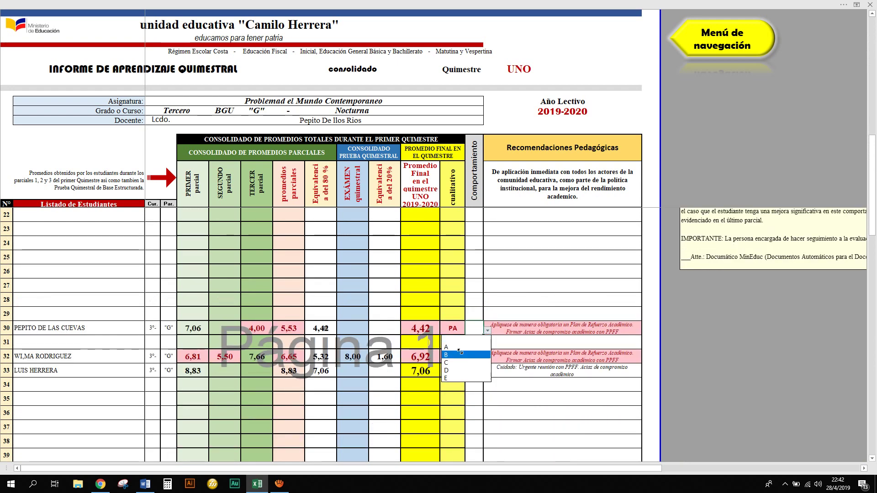
left_click(457, 351)
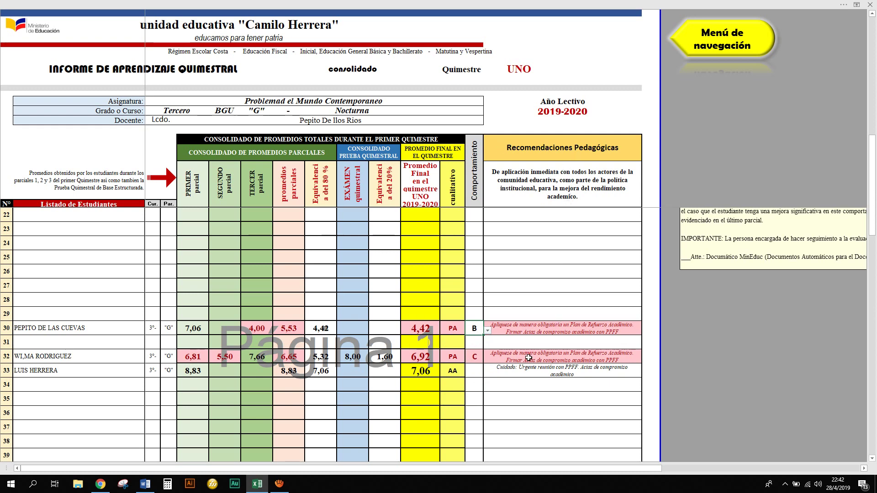
scroll(529, 320, "down", 1)
scroll(528, 274, "down", 1)
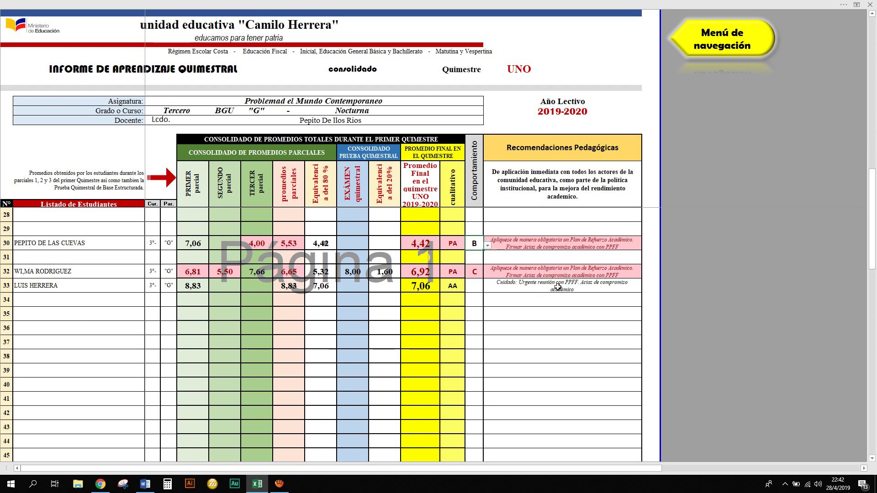
scroll(566, 297, "down", 3)
scroll(567, 302, "down", 2)
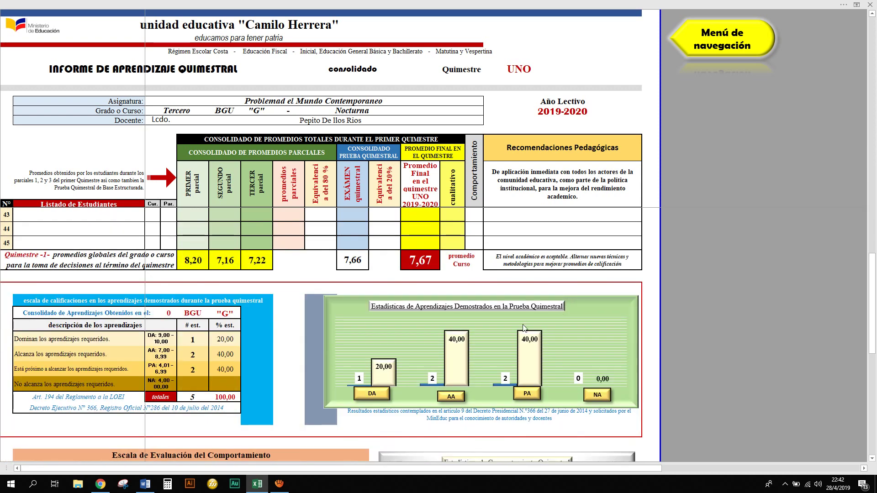
scroll(336, 328, "down", 2)
scroll(332, 326, "down", 2)
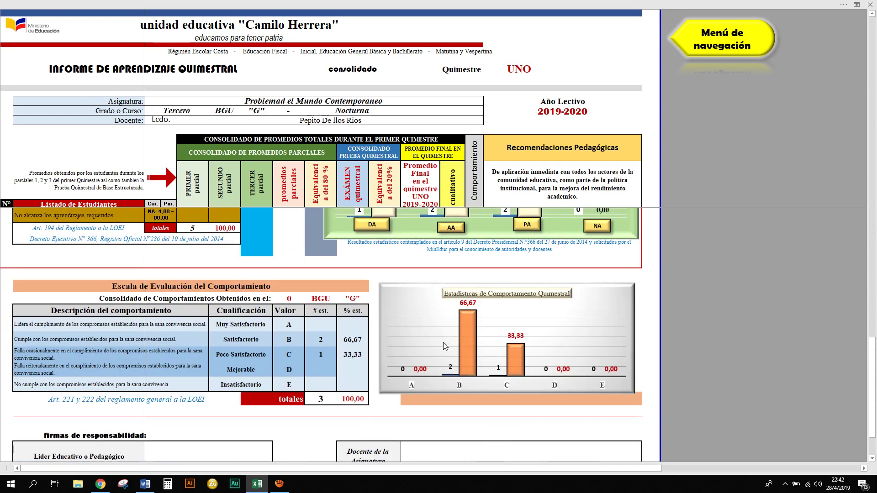
scroll(411, 339, "down", 1)
scroll(446, 349, "up", 1)
scroll(446, 348, "up", 3)
scroll(444, 341, "up", 1)
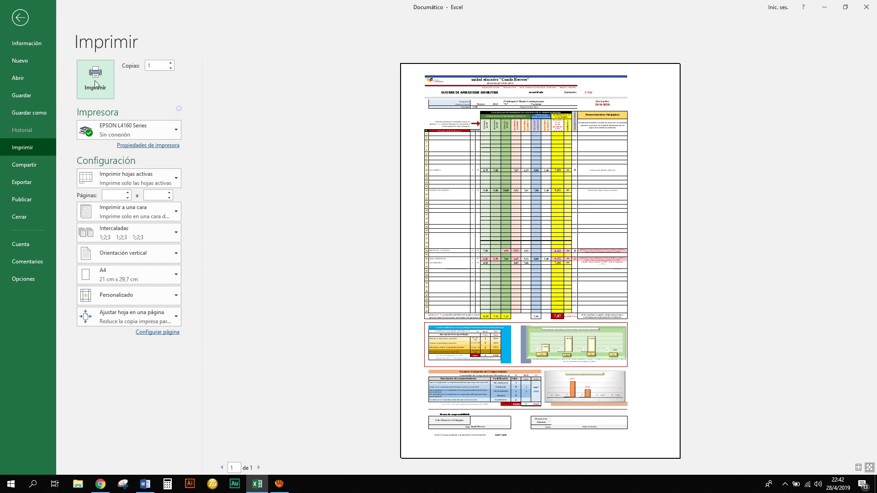
left_click(39, 27)
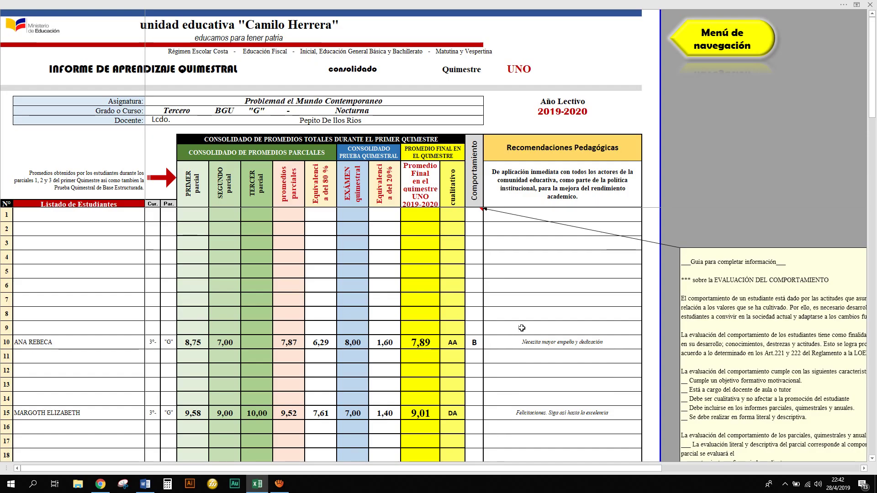
Step: Return to the main navigation sheet and scroll down to the Concentrado de Promedios button
scroll(647, 336, "up", 3)
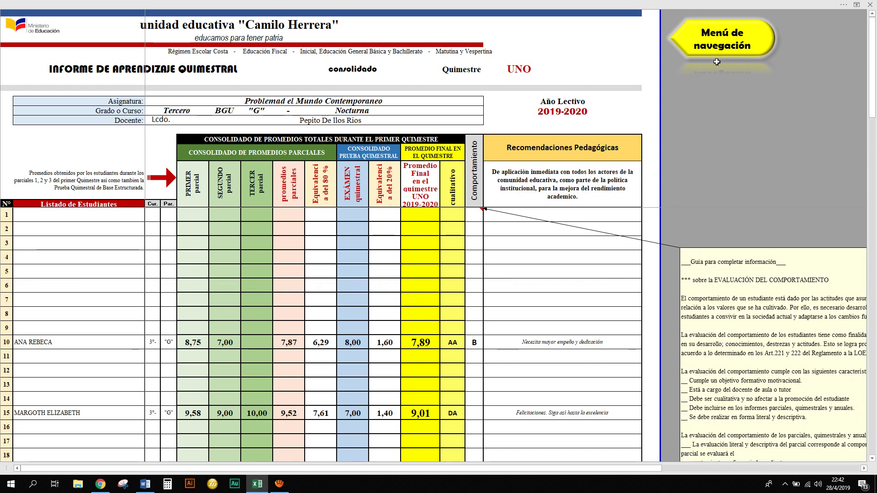
left_click(703, 15)
scroll(314, 322, "down", 10)
scroll(314, 322, "down", 3)
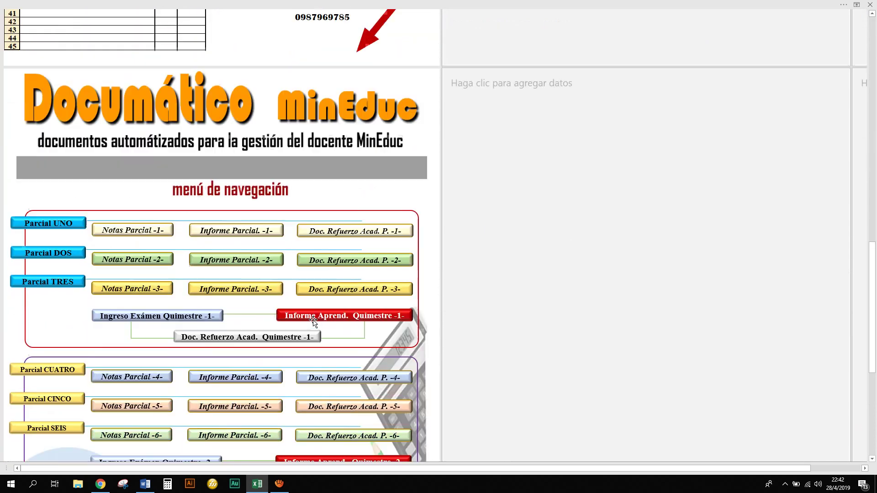
scroll(313, 322, "down", 2)
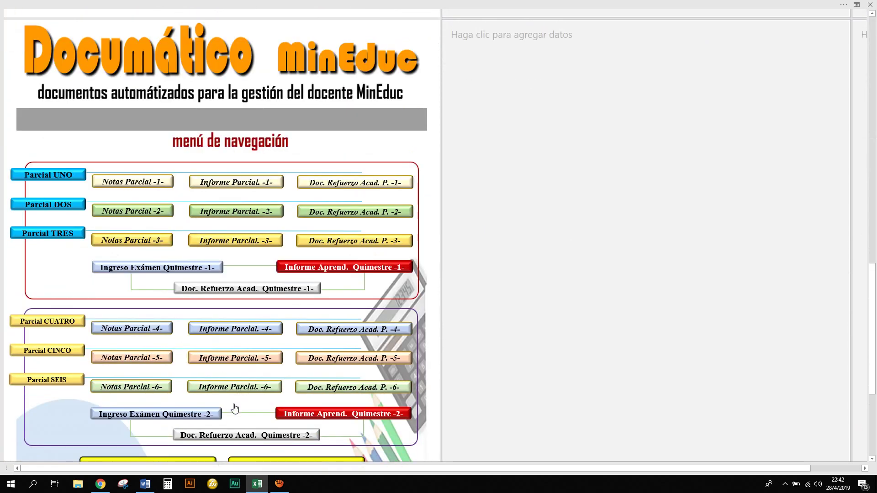
scroll(235, 408, "down", 3)
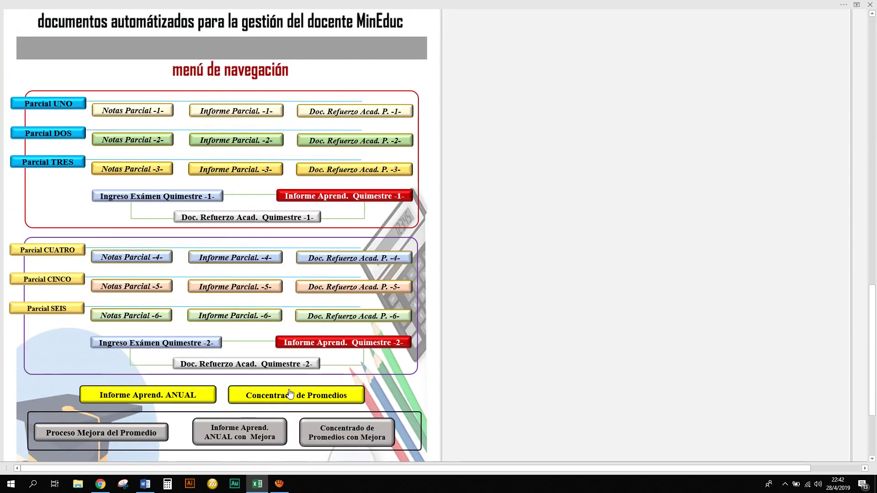
left_click(327, 401)
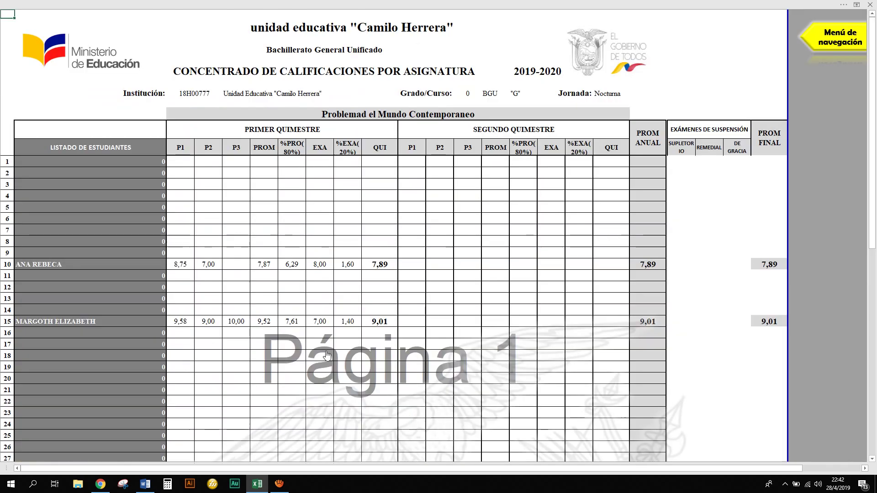
scroll(278, 320, "down", 6)
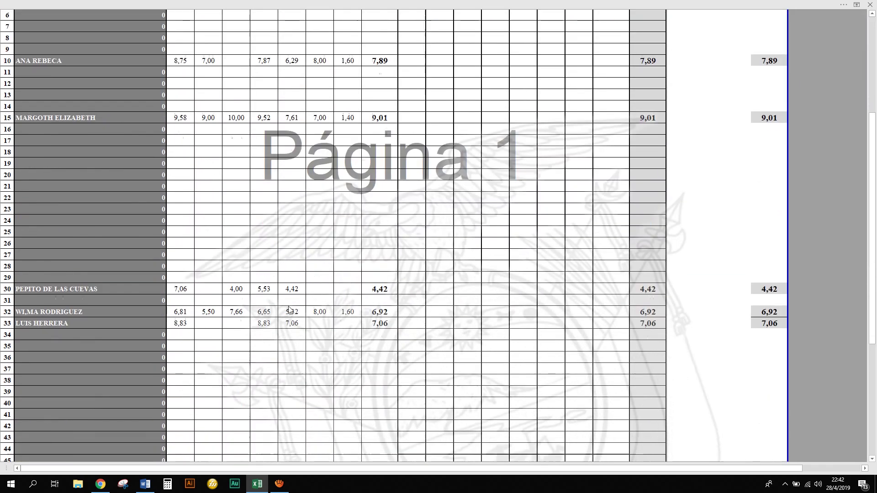
scroll(293, 310, "down", 1)
scroll(339, 306, "down", 1)
scroll(399, 277, "up", 3)
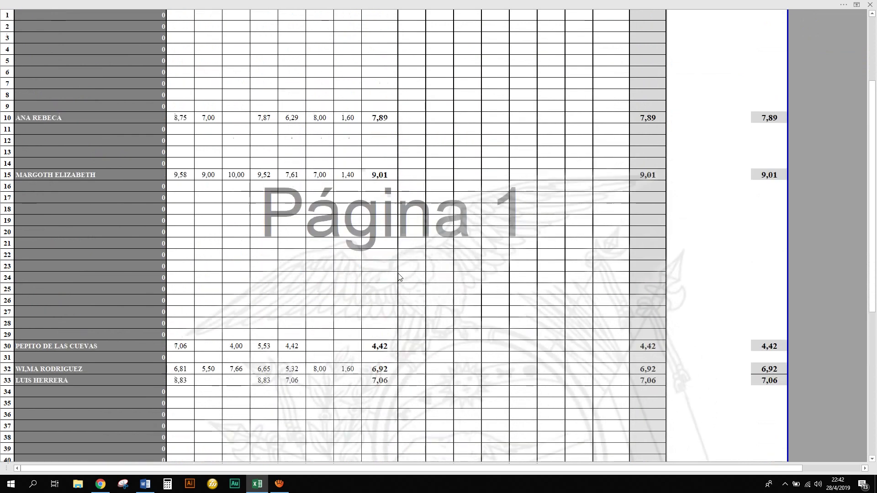
scroll(399, 277, "up", 4)
scroll(373, 256, "down", 1)
scroll(377, 237, "down", 1)
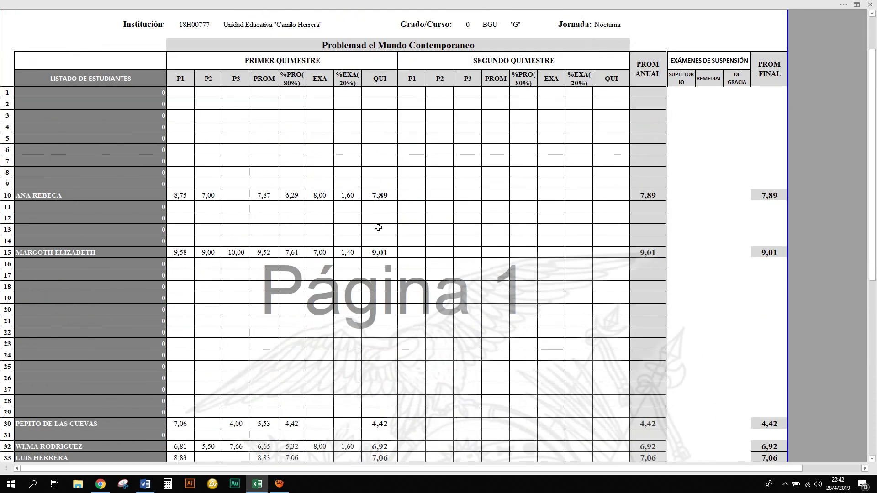
scroll(378, 227, "down", 3)
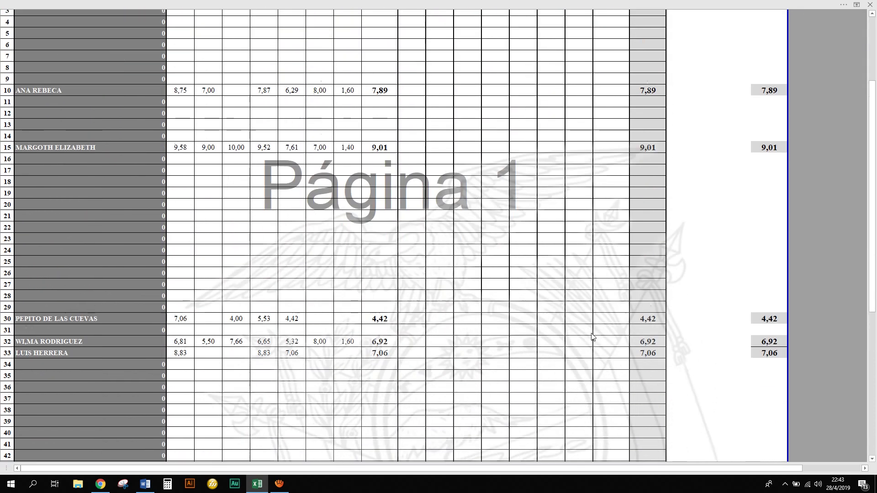
scroll(640, 335, "up", 7)
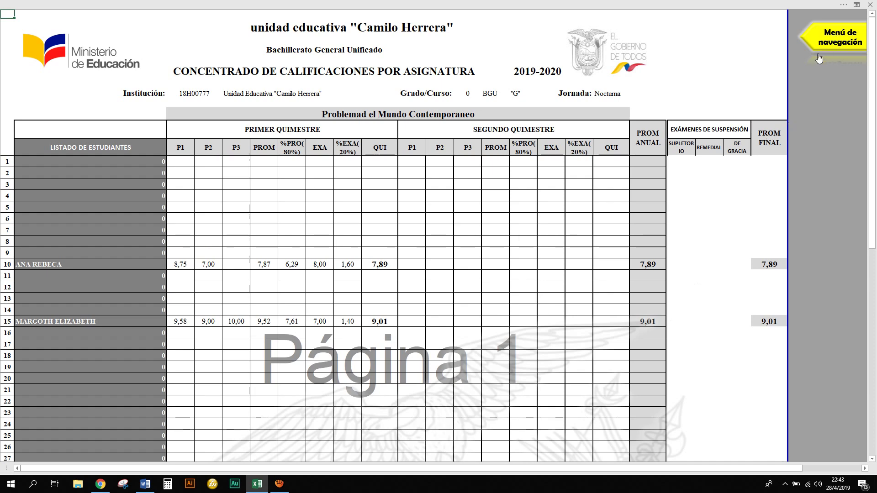
Step: Return to the navigation menu and open the Informe Aprend. ANUAL report
left_click(839, 40)
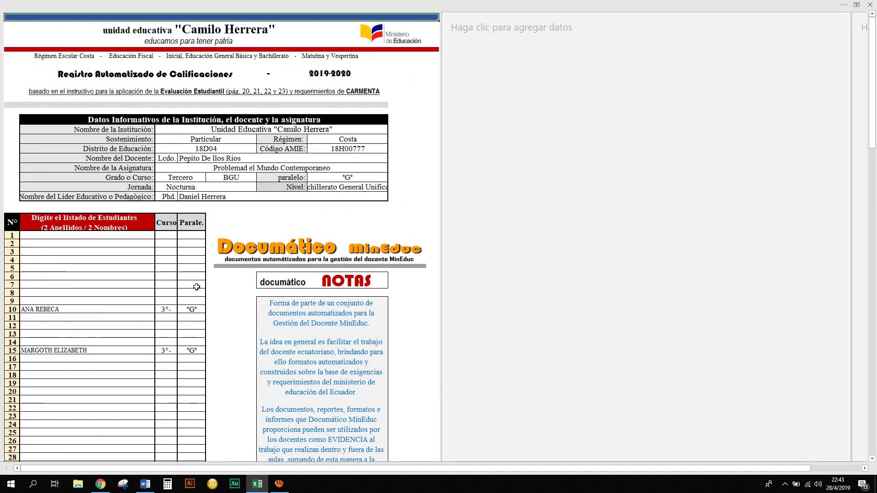
scroll(213, 305, "down", 4)
scroll(213, 306, "down", 7)
scroll(213, 306, "down", 8)
scroll(214, 306, "down", 7)
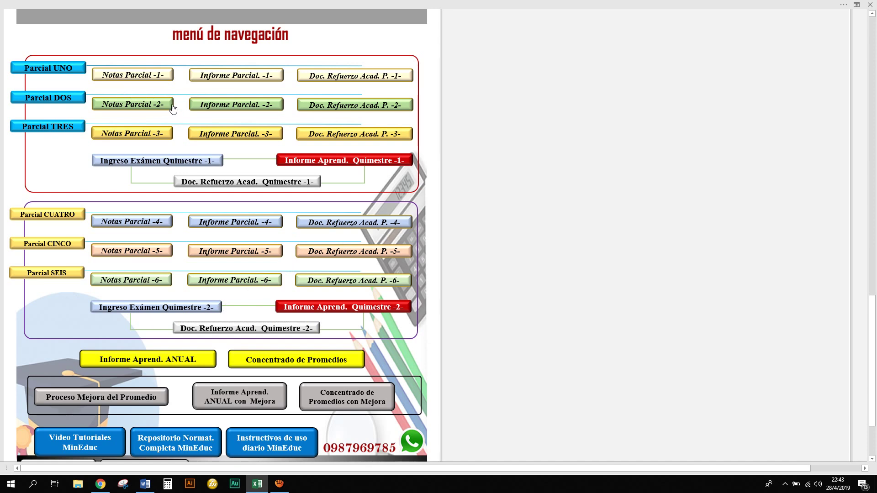
scroll(383, 249, "down", 1)
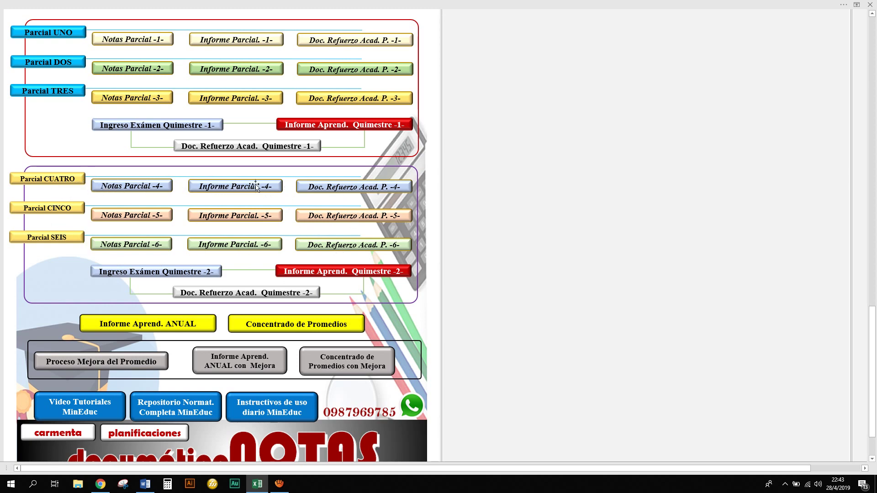
scroll(241, 192, "up", 3)
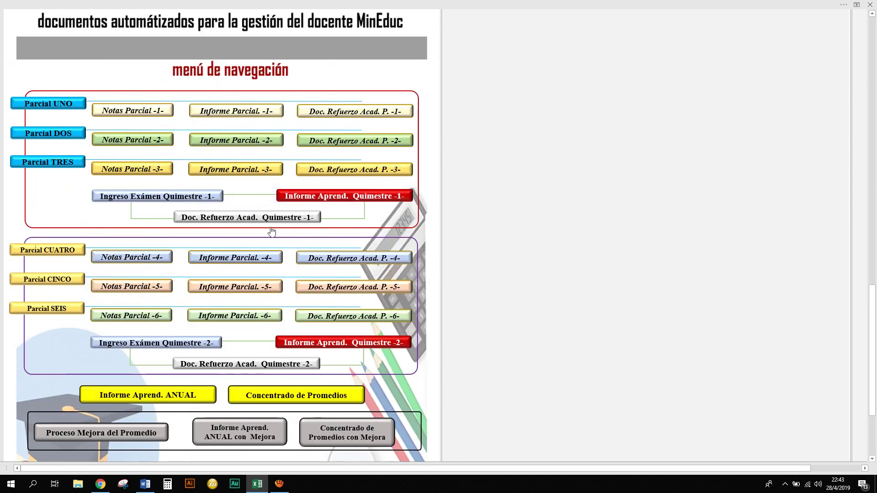
scroll(190, 206, "down", 4)
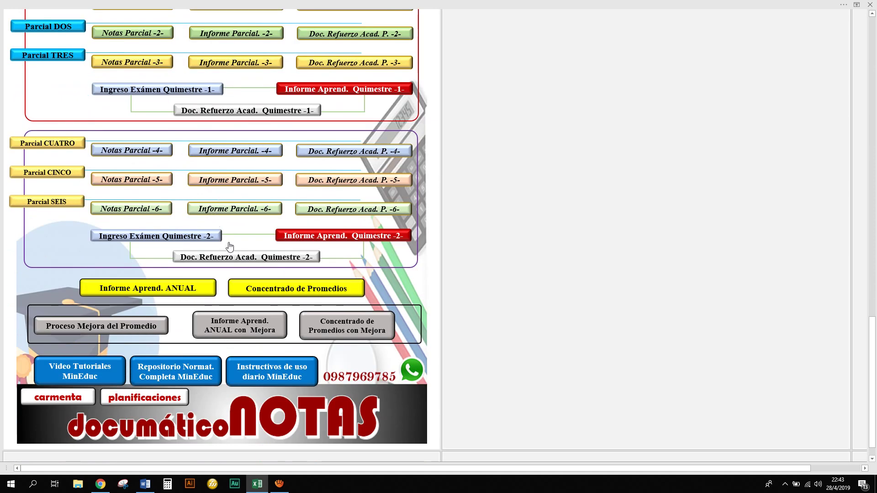
scroll(230, 249, "down", 1)
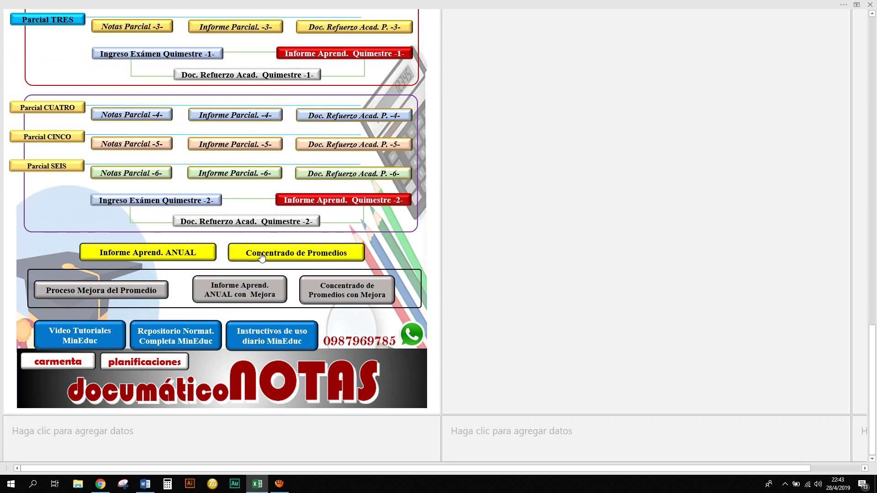
left_click(189, 251)
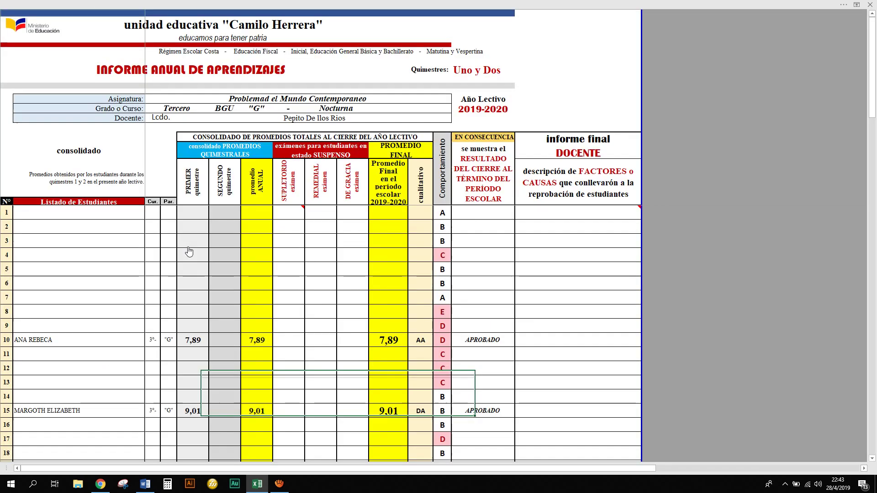
Step: Review the quimestre and annual average columns and the RE-PROBADO results for rows 30 and 32
left_click(195, 182)
left_click(227, 190)
left_click(257, 190)
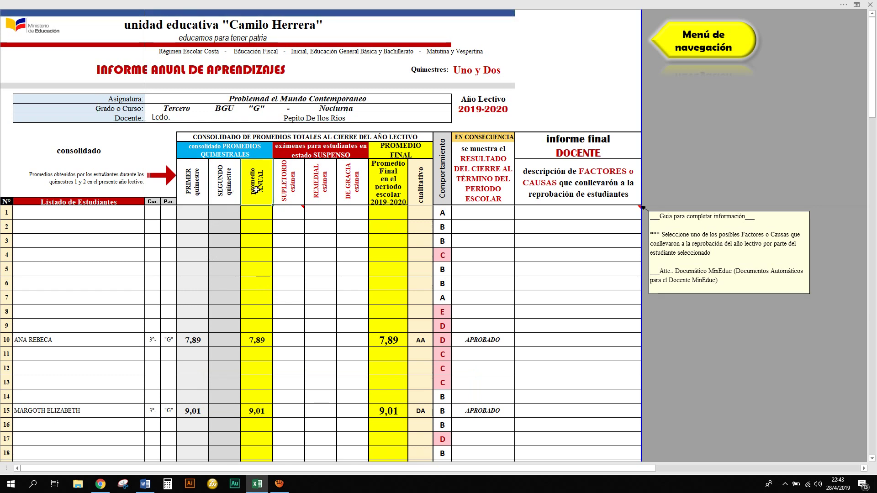
scroll(295, 347, "down", 3)
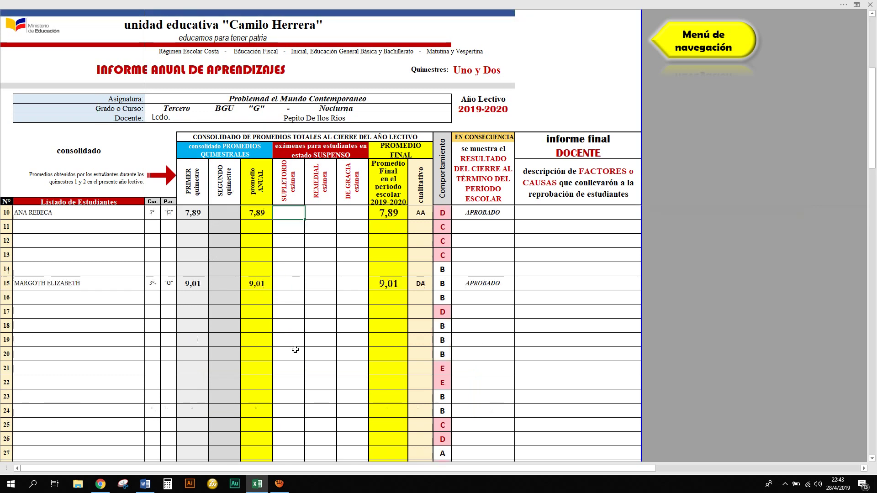
scroll(300, 353, "down", 2)
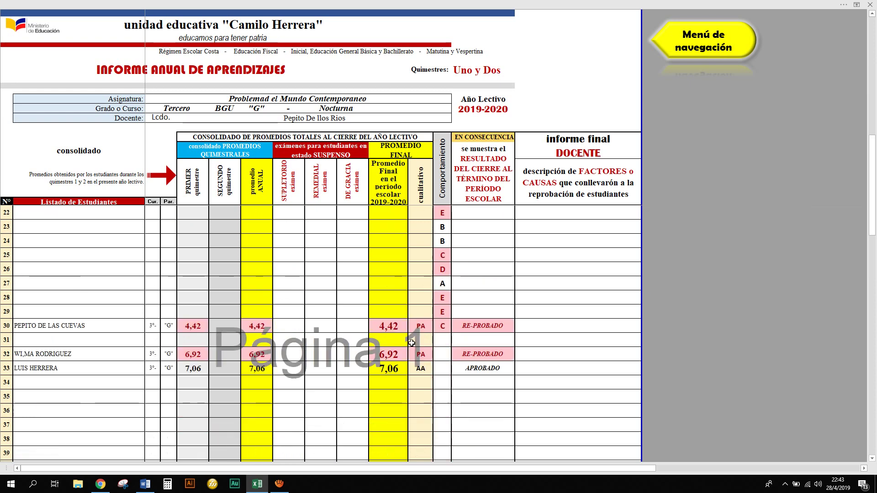
scroll(487, 334, "down", 2)
left_click(486, 327)
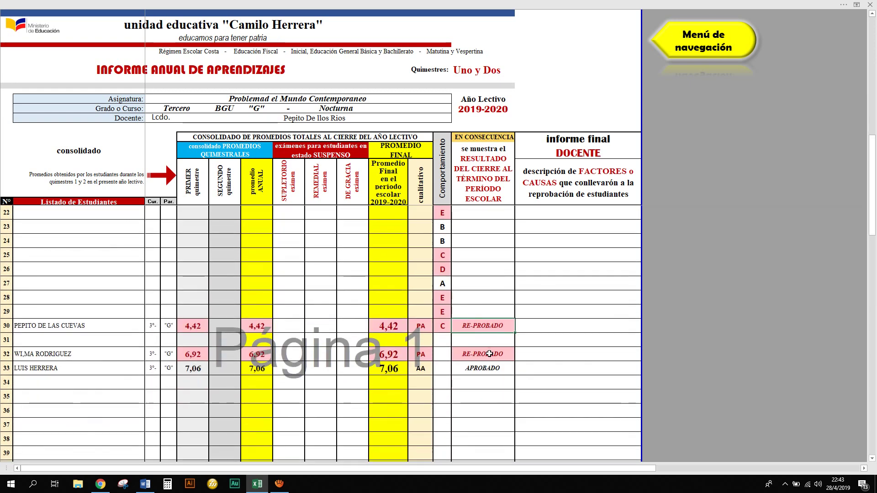
left_click(489, 355)
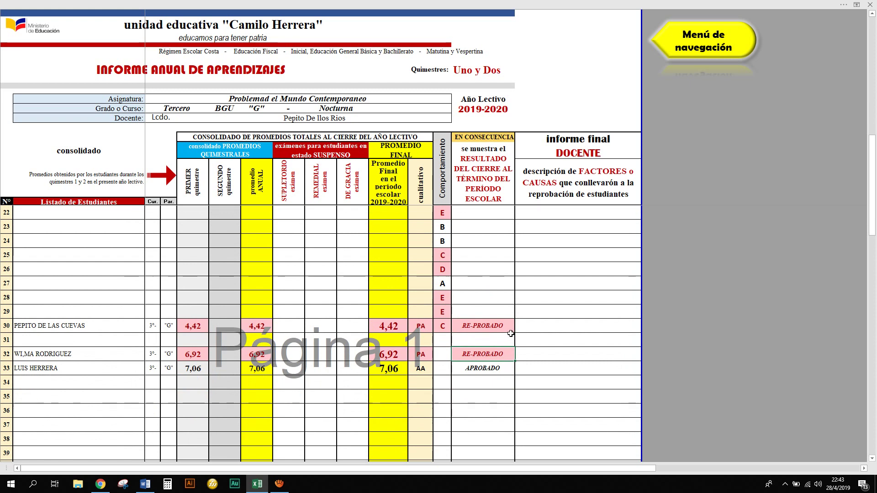
Step: Record failure causes: row 30 Falta de materiales de trabajo, row 32 Bajo rendimiento en la actividad de evaluación parcial
left_click(594, 329)
left_click(645, 328)
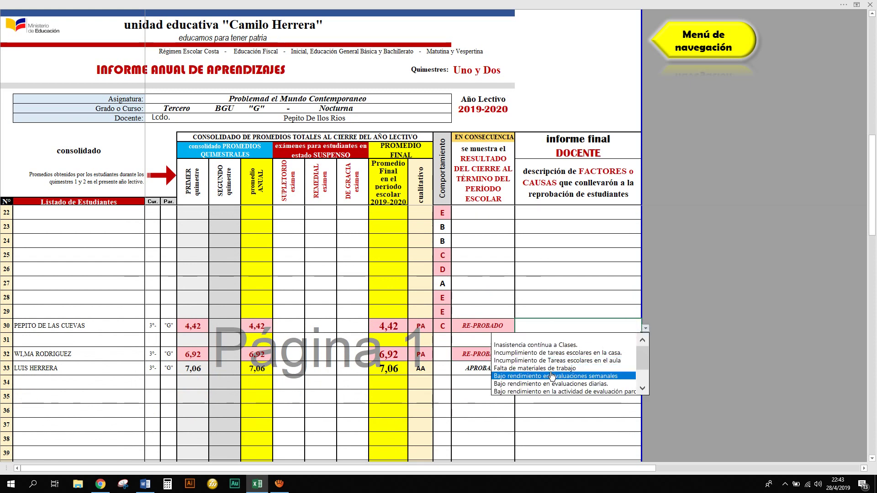
left_click(604, 352)
left_click(604, 352)
left_click(645, 356)
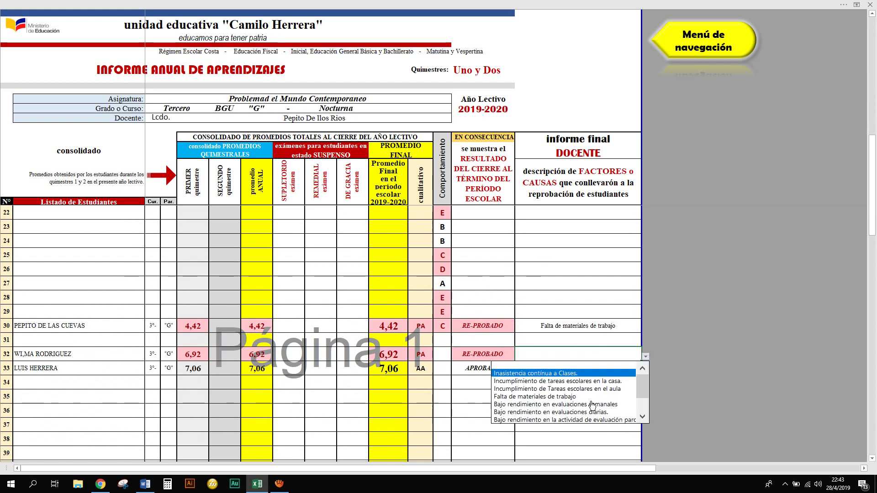
left_click(550, 414)
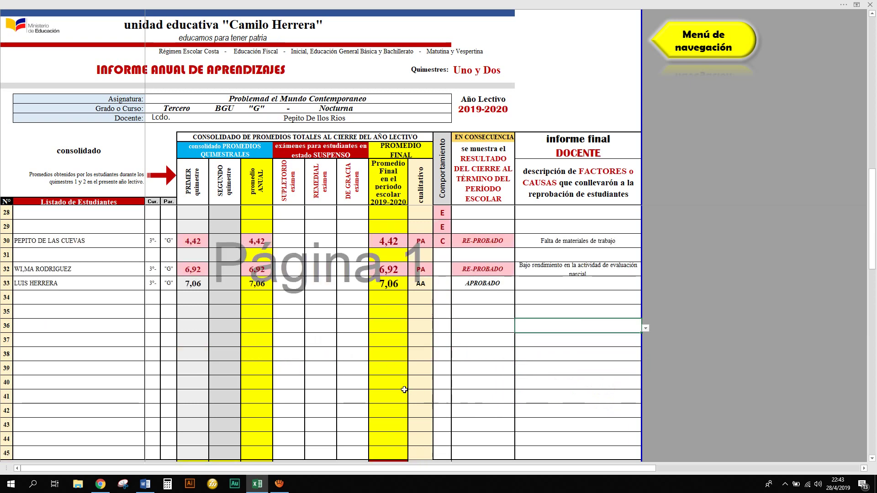
scroll(401, 429, "down", 5)
scroll(347, 393, "down", 5)
scroll(324, 365, "down", 3)
scroll(324, 365, "up", 8)
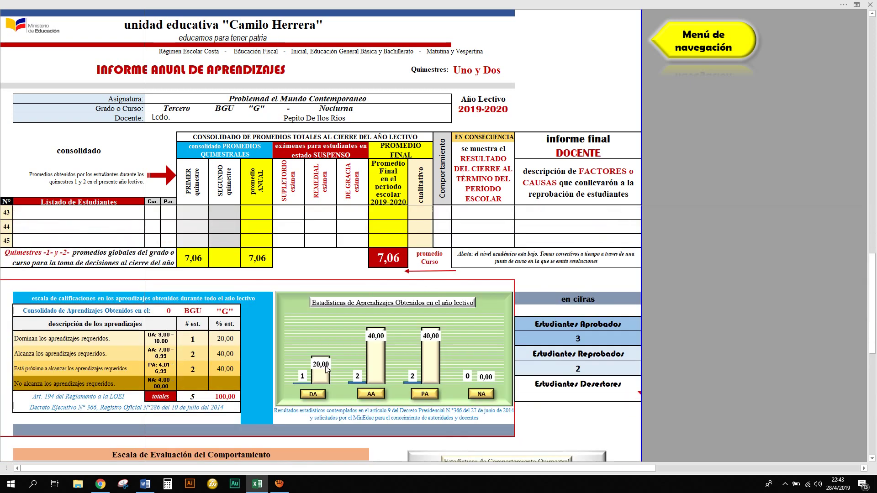
scroll(411, 274, "up", 5)
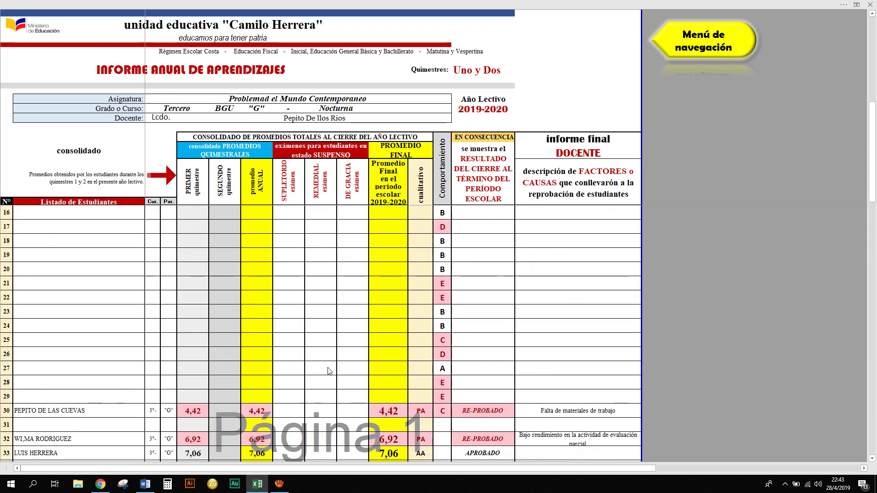
Step: Go back to the Documático navigation menu and bring its menu buttons, including Proceso Mejora del Promedio, into view
left_click(690, 46)
scroll(285, 354, "down", 5)
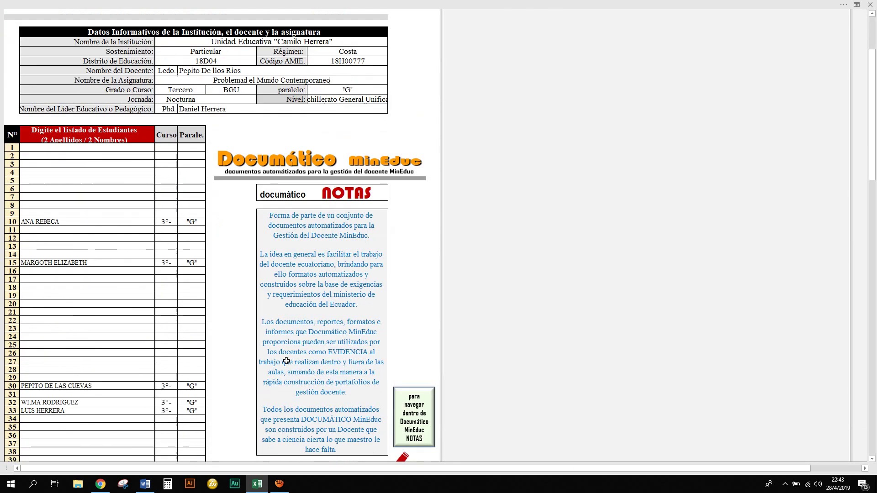
scroll(285, 356, "down", 10)
scroll(274, 361, "down", 5)
scroll(265, 364, "down", 3)
scroll(265, 364, "down", 3)
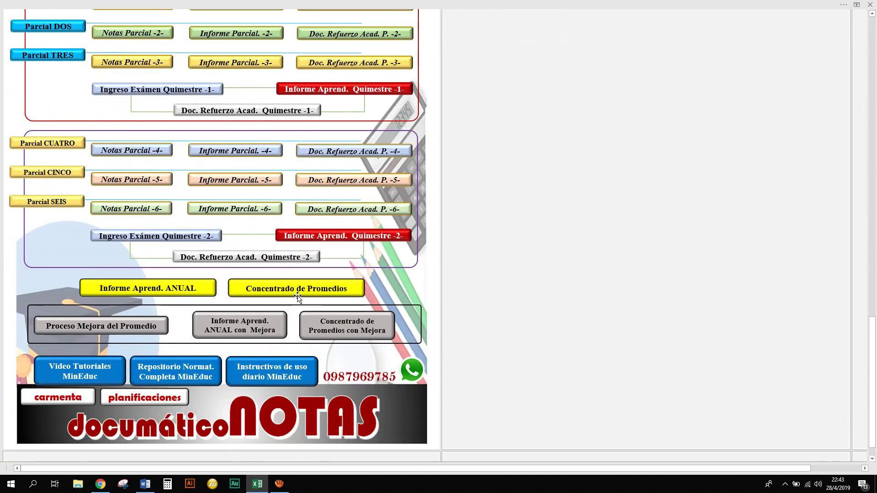
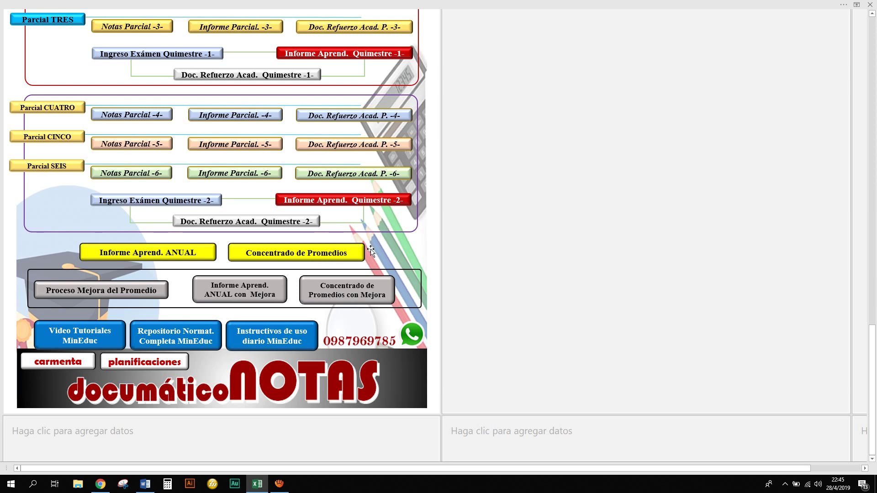
Step: Follow the 'Proceso Mejora del Promedio' link to the MEJORA DE PROMEDIOS sheet
scroll(371, 252, "up", 1)
scroll(370, 257, "down", 1)
left_click(133, 295)
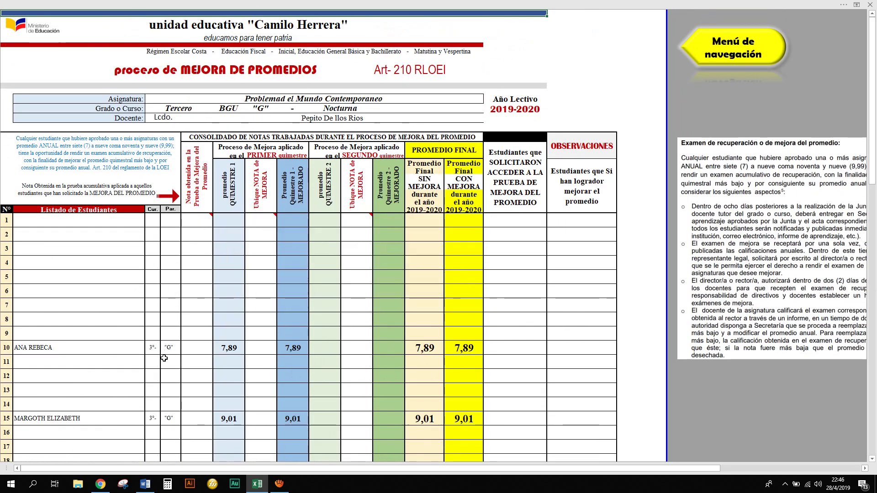
scroll(173, 355, "down", 1)
scroll(173, 355, "down", 1)
scroll(173, 355, "down", 2)
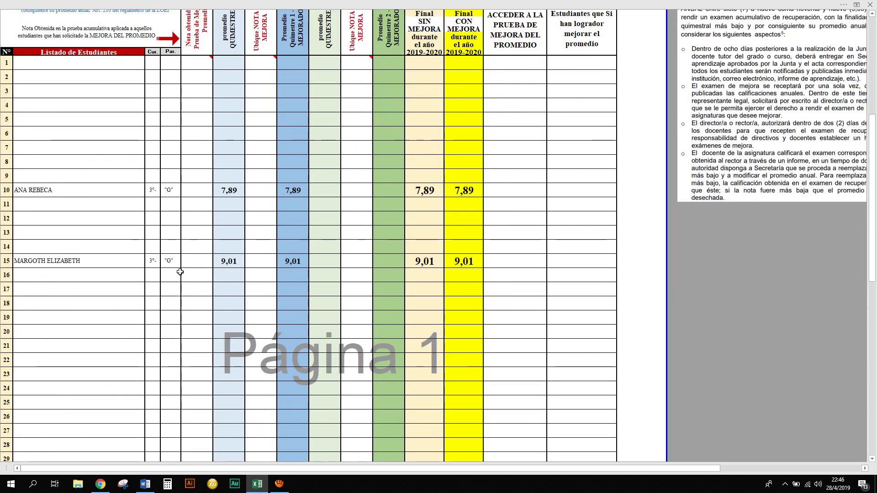
Step: Inspect the improvement-grade cells in rows 15, 30 and 10, and row 10's 7,89 average
left_click(192, 261)
scroll(208, 298, "up", 2)
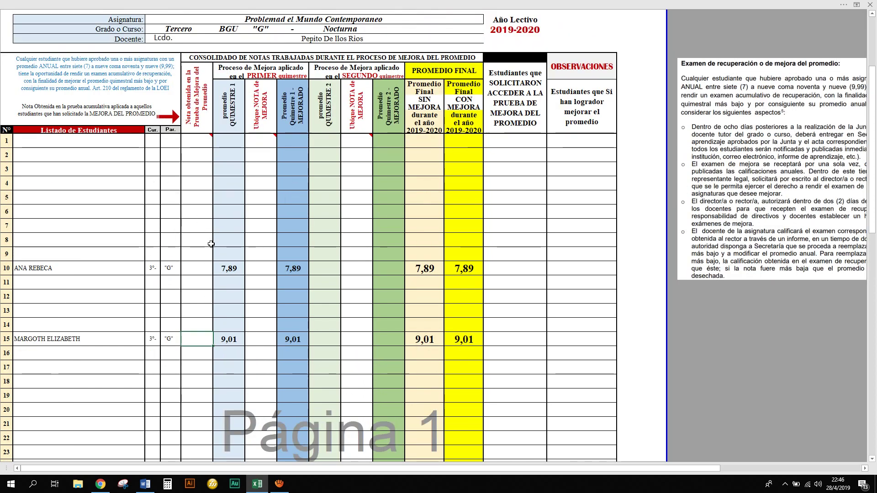
scroll(211, 244, "up", 1)
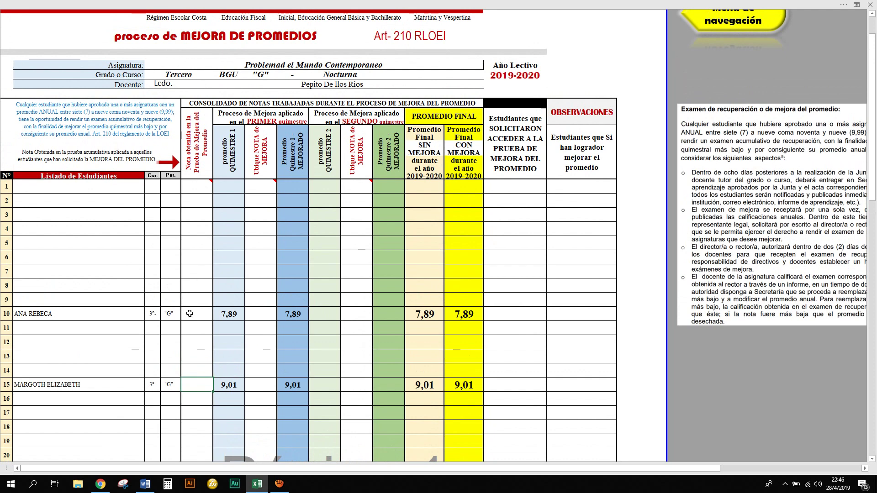
scroll(190, 314, "down", 1)
scroll(190, 320, "down", 2)
scroll(190, 312, "down", 5)
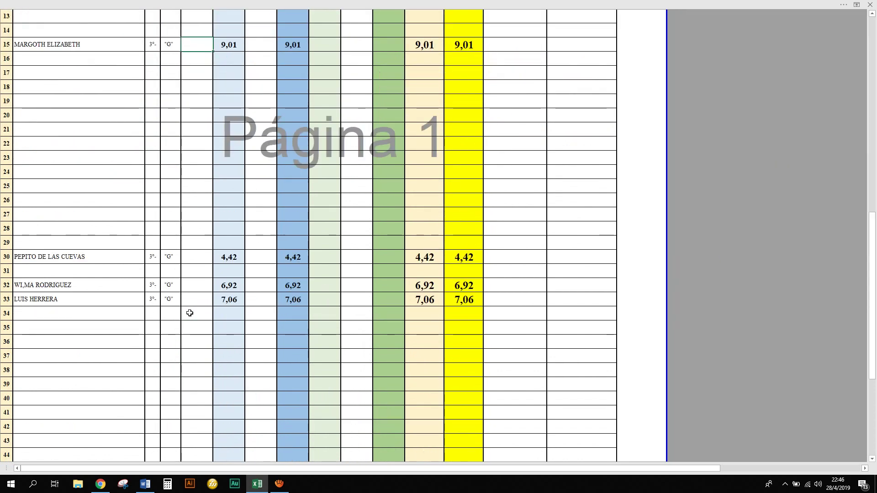
left_click(193, 259)
scroll(192, 229, "up", 3)
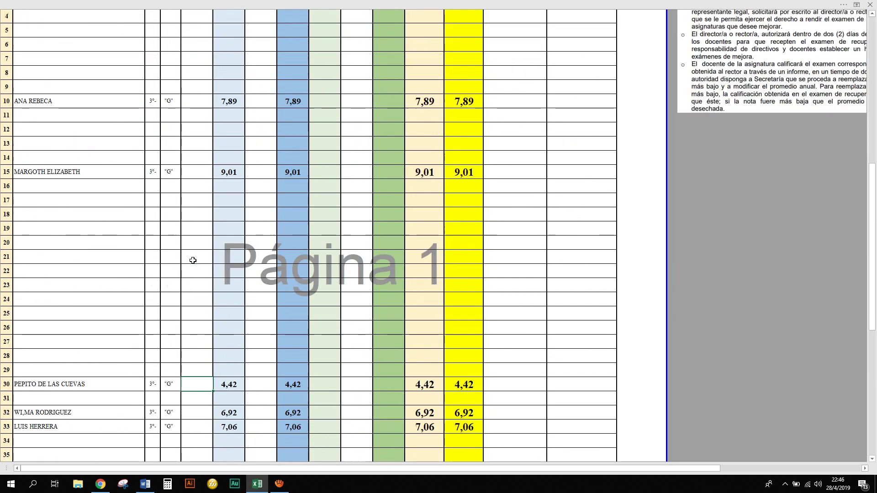
left_click(194, 106)
scroll(246, 231, "up", 2)
scroll(247, 231, "up", 1)
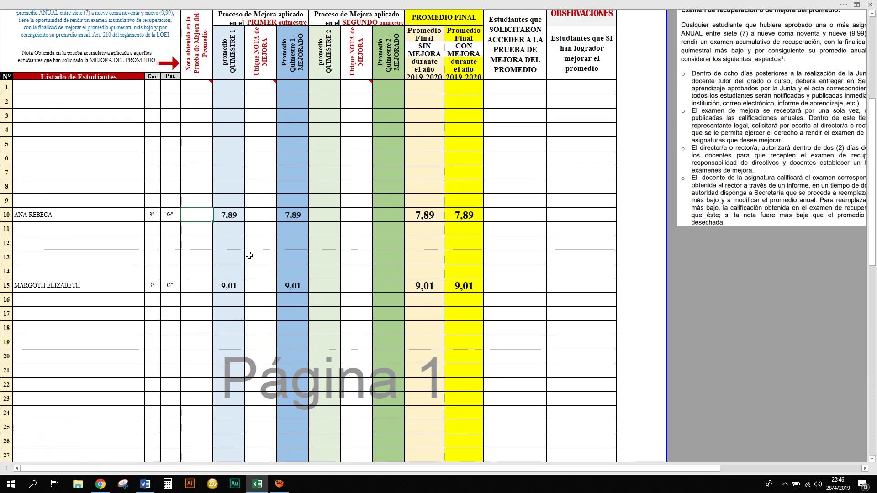
left_click(230, 217)
Step: Enter a 9,50 improvement grade in D10 and place 9,50 from the F10 dropdown
left_click(205, 216)
type("9")
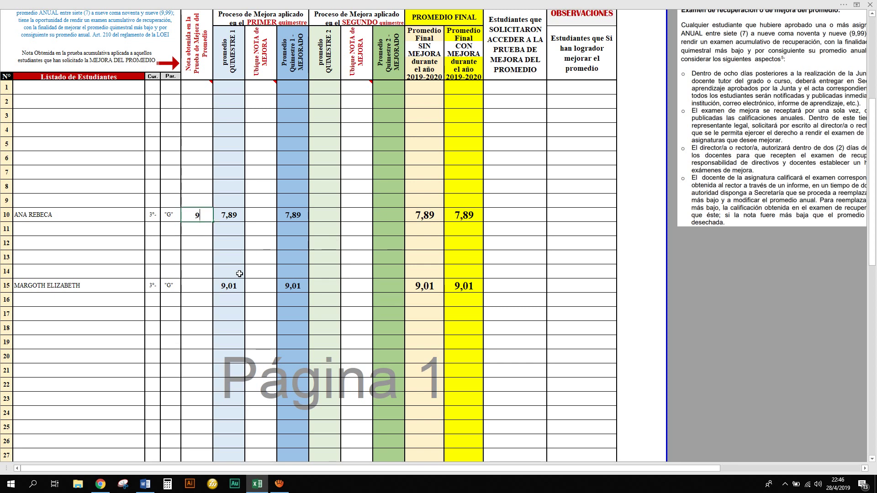
type(",50")
key("Return")
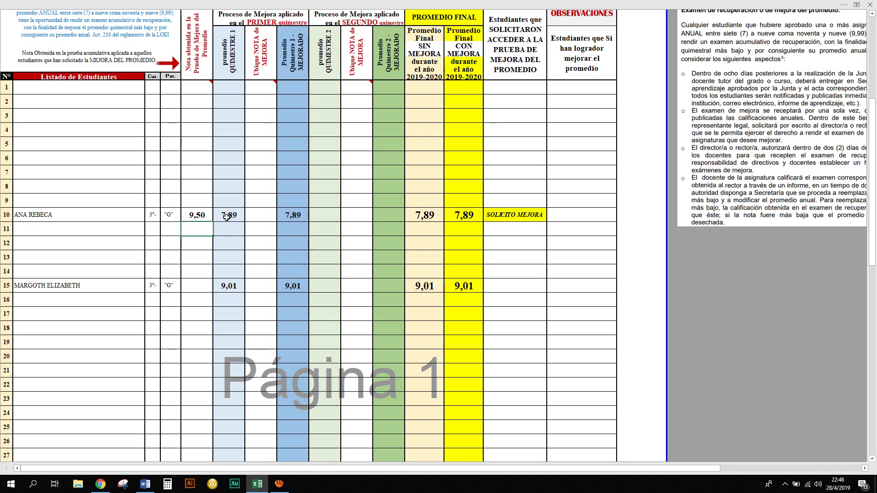
left_click(254, 218)
left_click(260, 233)
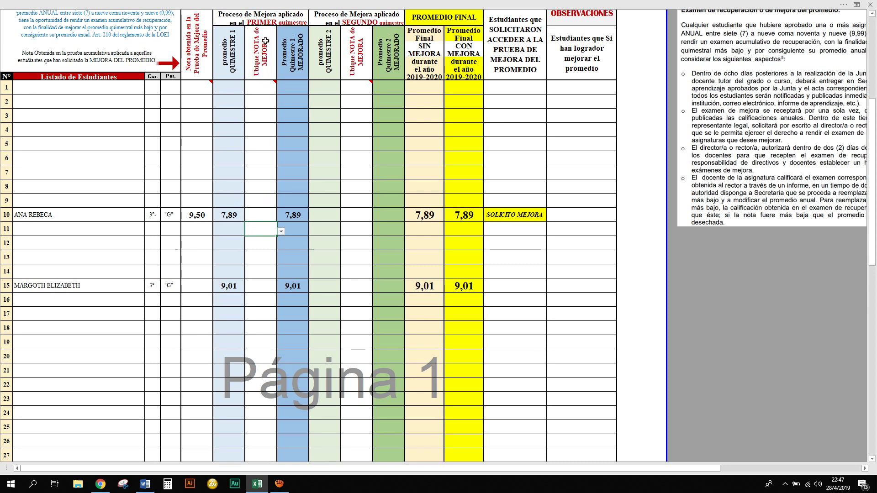
left_click(263, 214)
left_click(280, 218)
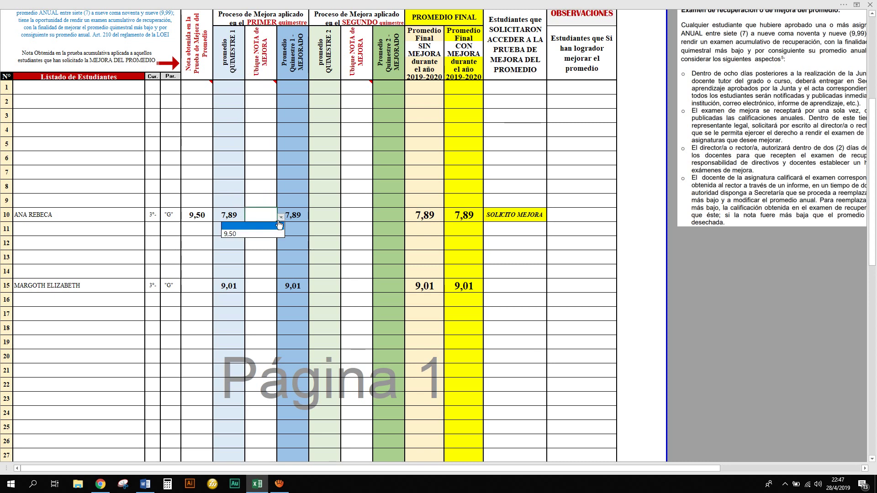
left_click(230, 234)
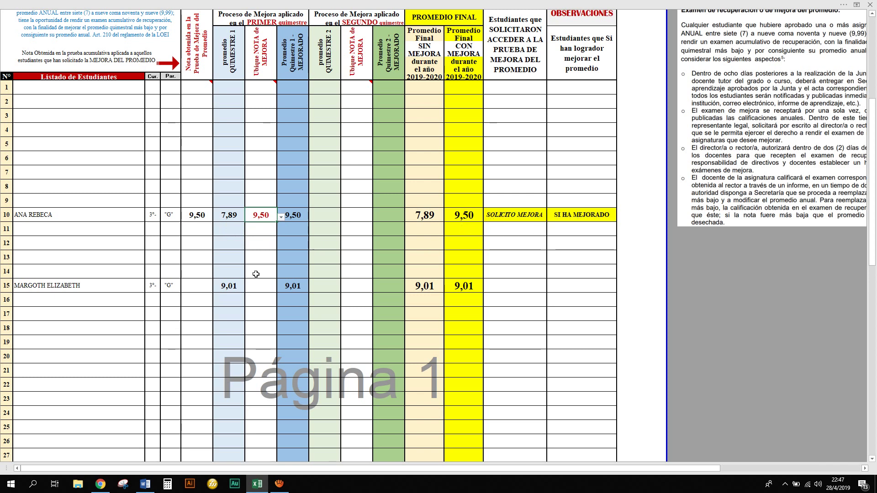
Step: Change D10's improvement grade to 7,25 and clear the outdated 9,50 in F10
left_click(199, 218)
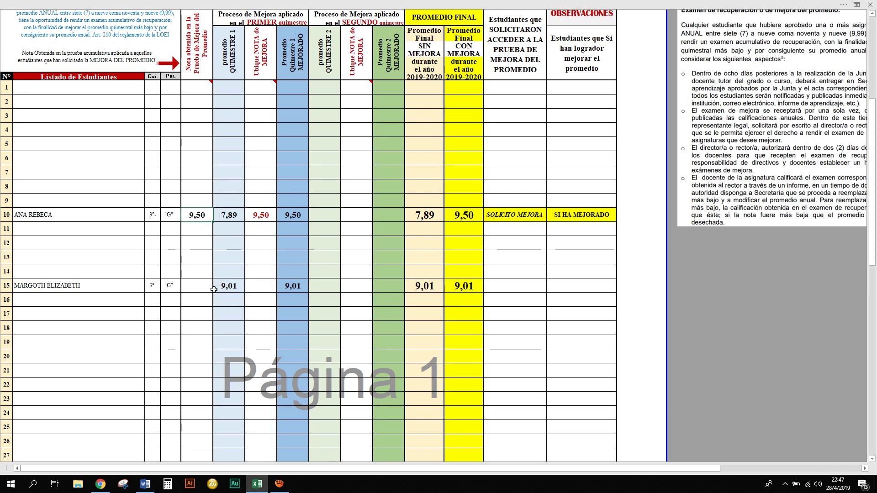
type("7,2")
type("5")
key("Return")
left_click(259, 219)
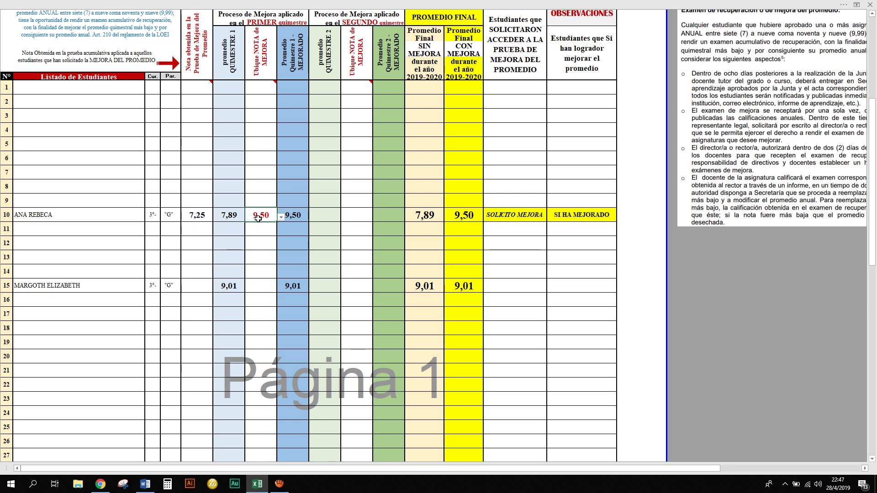
key("Delete")
Step: Place 7,25 as row 10's improved grade from the F10 dropdown
key("Down")
key("Down")
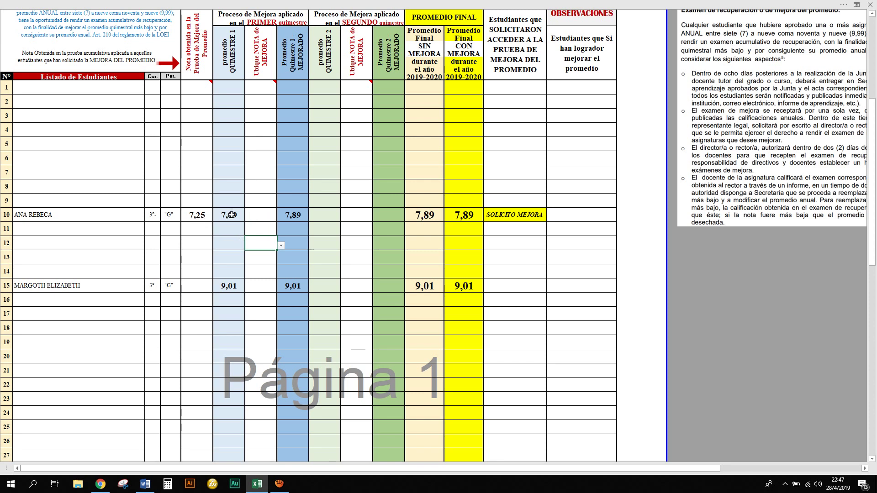
left_click(259, 216)
left_click(281, 218)
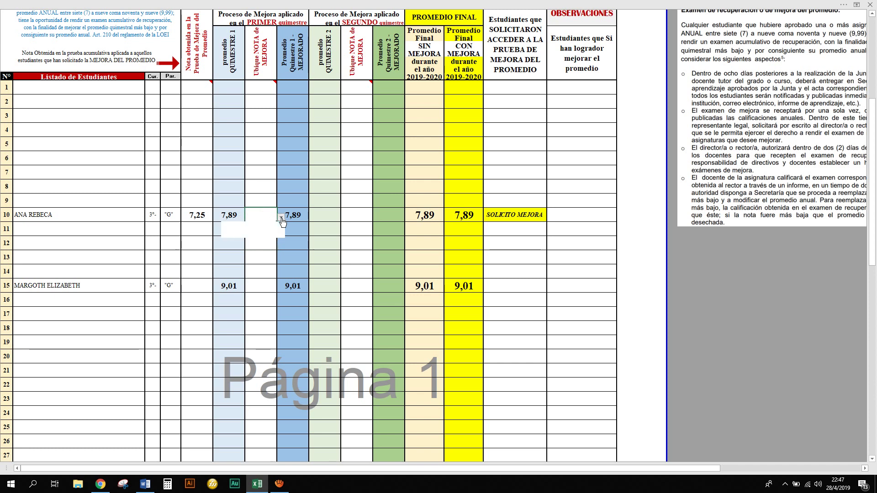
left_click(259, 229)
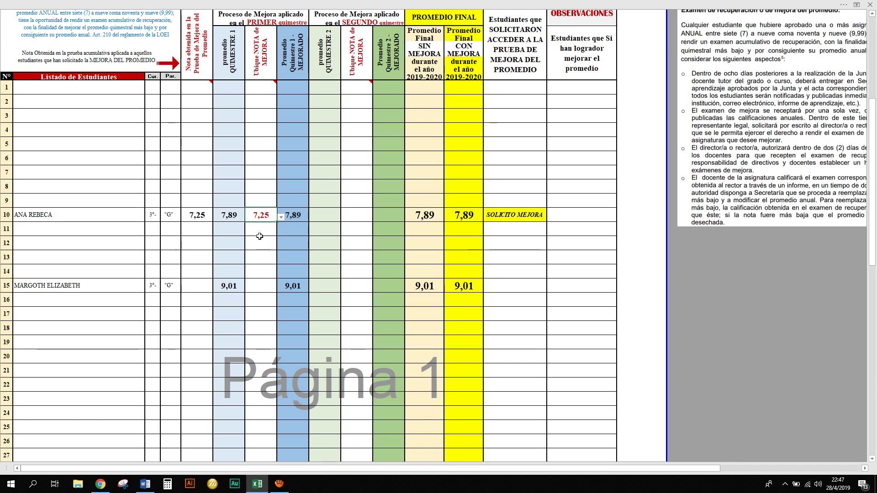
key("Delete")
left_click(258, 238)
left_click(254, 215)
left_click(281, 218)
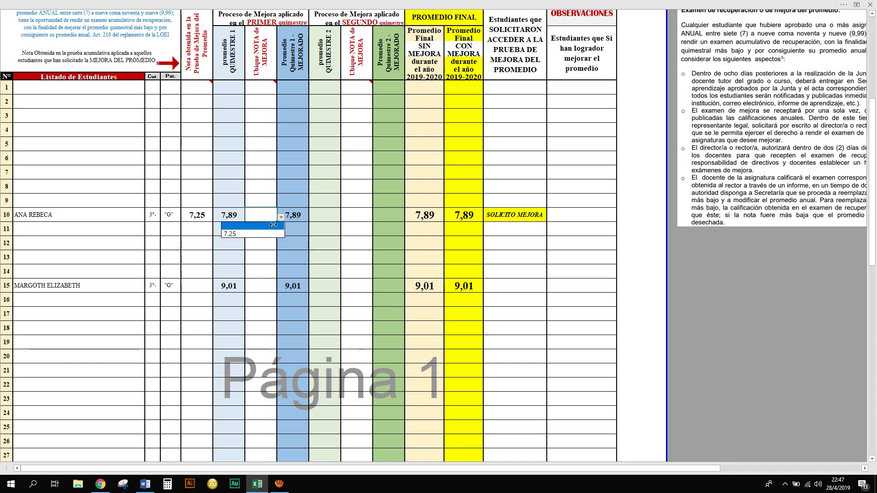
left_click(244, 233)
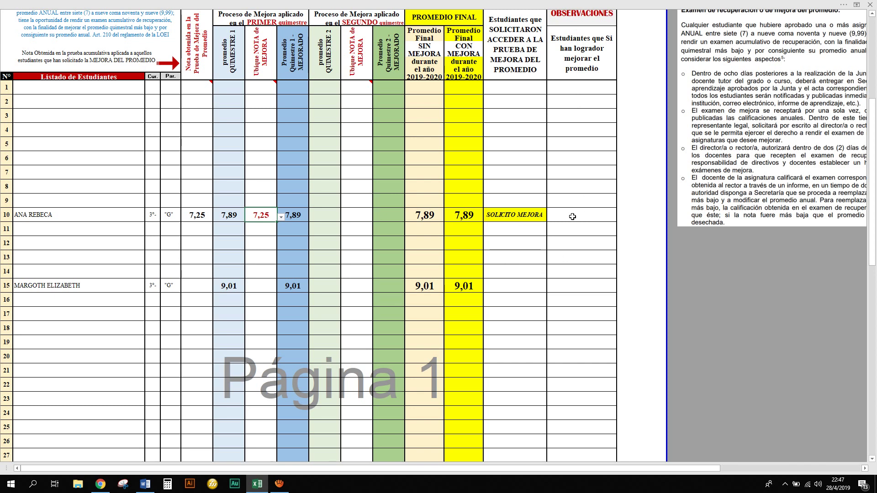
Step: Enter 9 as row 10's improvement grade and place 9,00 from the F10 dropdown
left_click(192, 217)
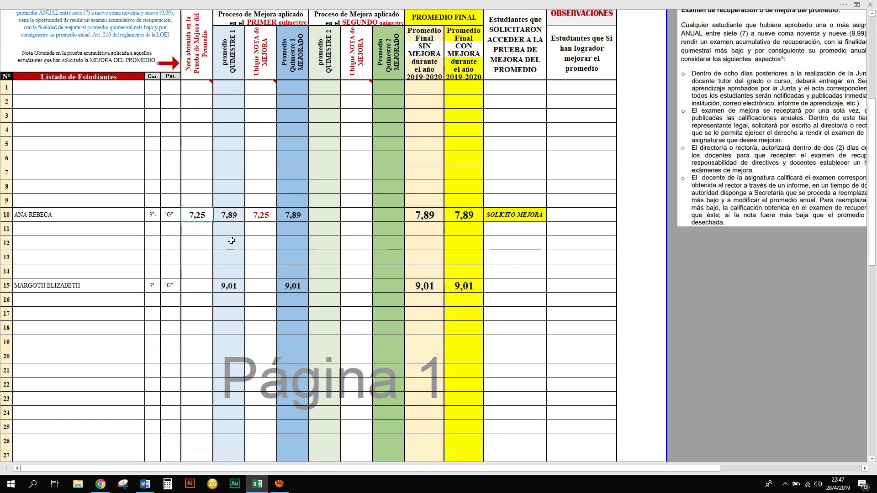
type("9")
key("Return")
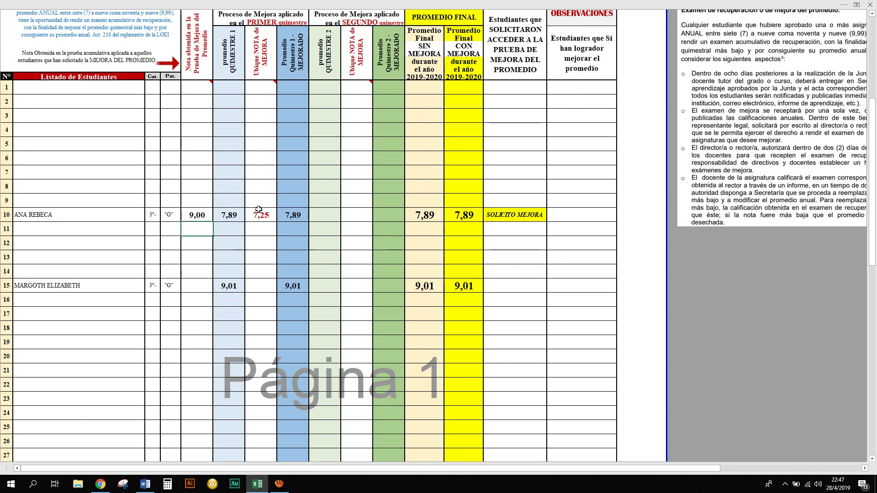
left_click(261, 215)
left_click(281, 217)
left_click(251, 234)
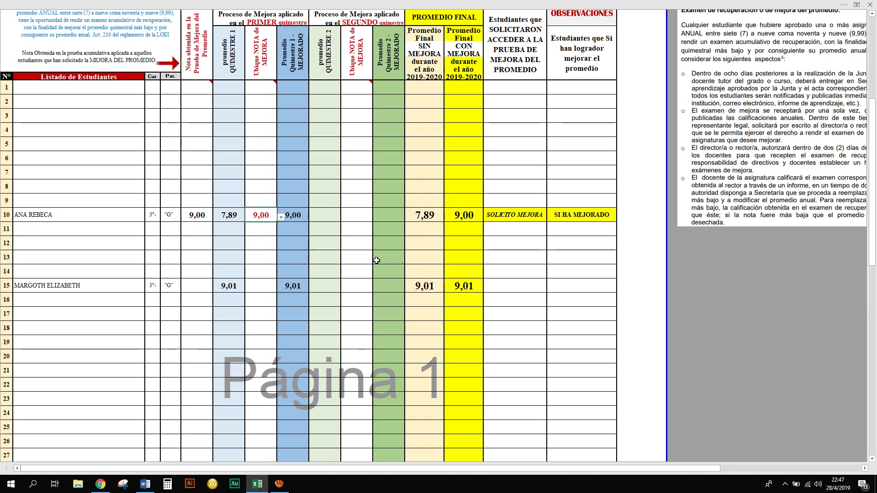
scroll(290, 208, "down", 2)
scroll(289, 256, "down", 5)
scroll(290, 263, "down", 5)
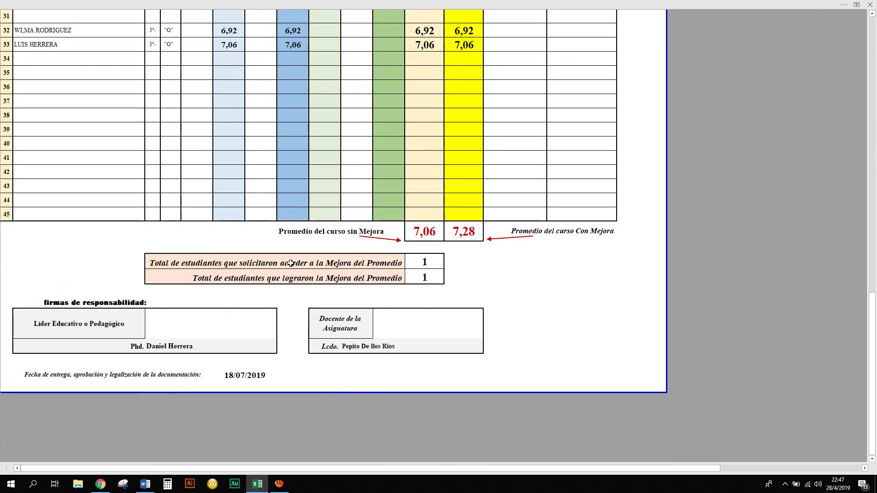
scroll(290, 257, "up", 5)
scroll(290, 256, "down", 5)
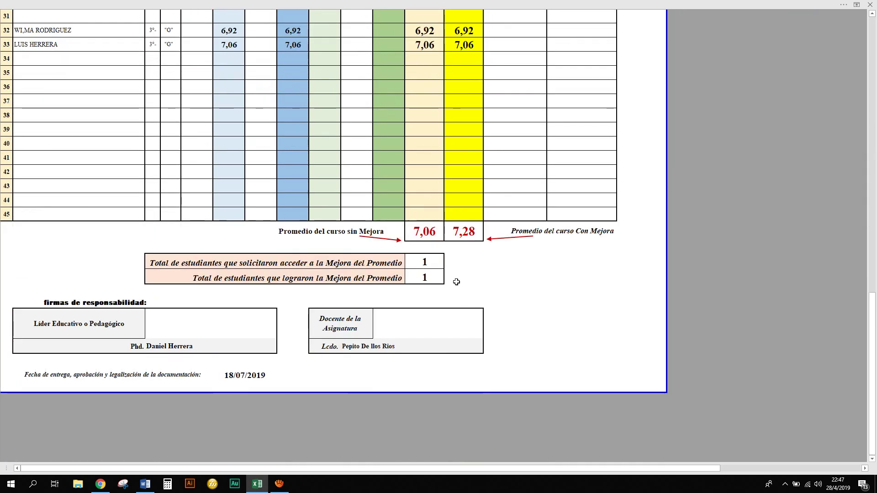
left_click(426, 277)
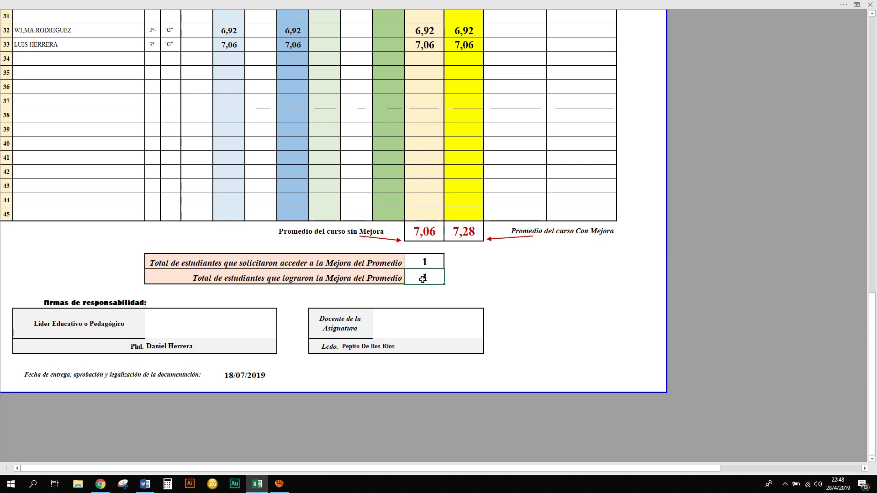
scroll(409, 318, "up", 4)
scroll(409, 318, "up", 5)
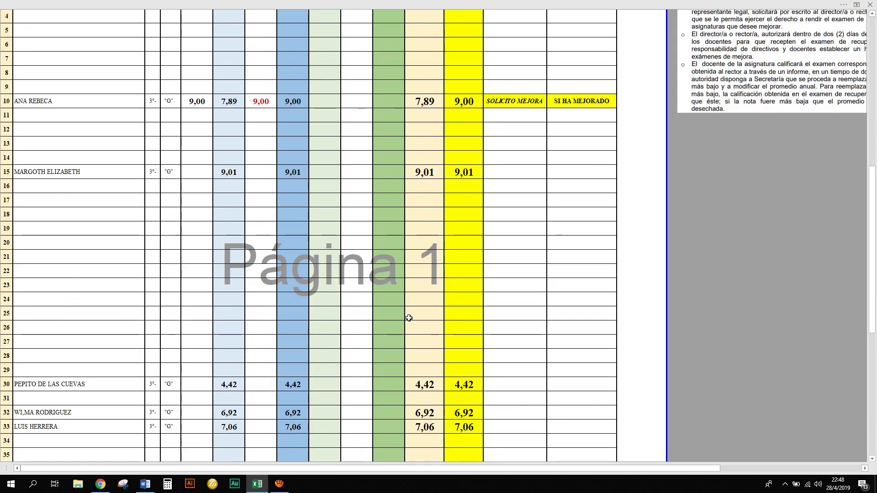
scroll(409, 318, "up", 3)
scroll(409, 318, "up", 4)
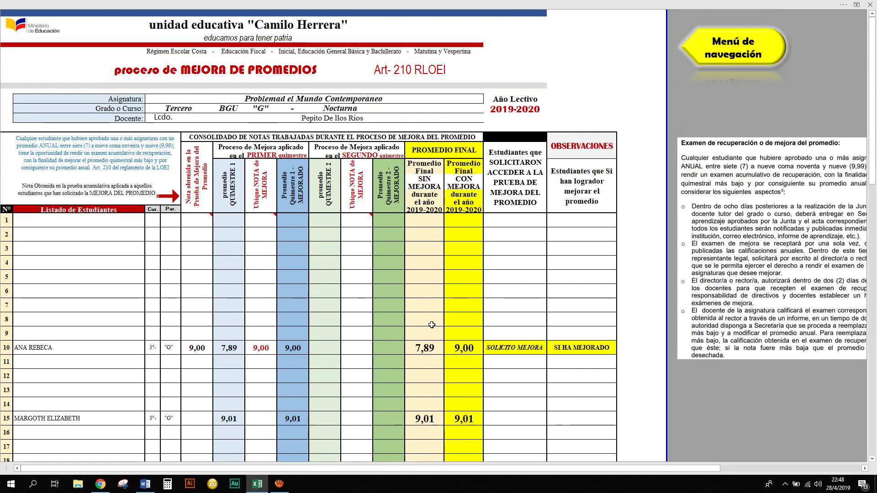
Step: Return to the Registro sheet via Menú de navegación and scroll down to its menu
left_click(723, 50)
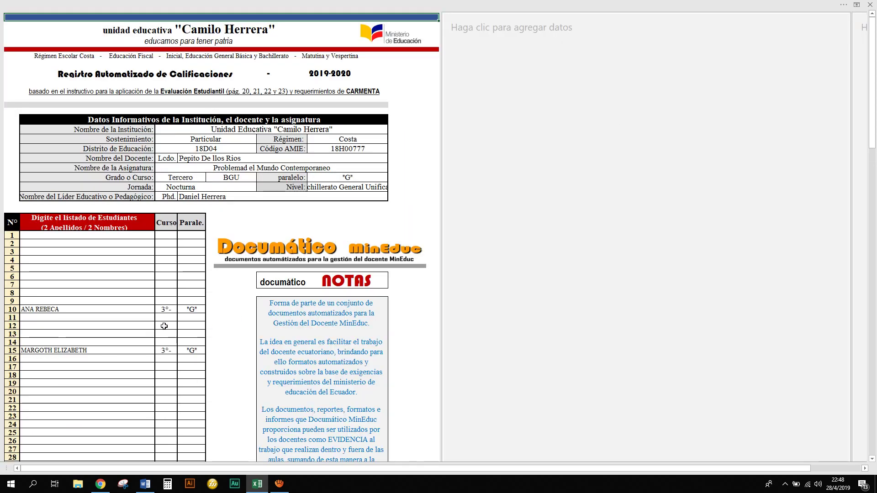
scroll(165, 326, "down", 9)
scroll(164, 326, "down", 2)
scroll(164, 326, "down", 8)
scroll(165, 327, "down", 8)
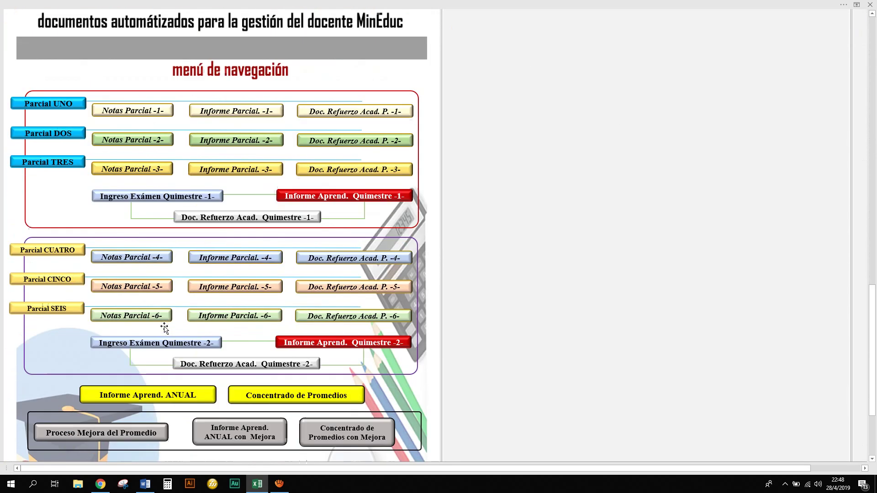
scroll(164, 327, "down", 4)
scroll(168, 324, "down", 1)
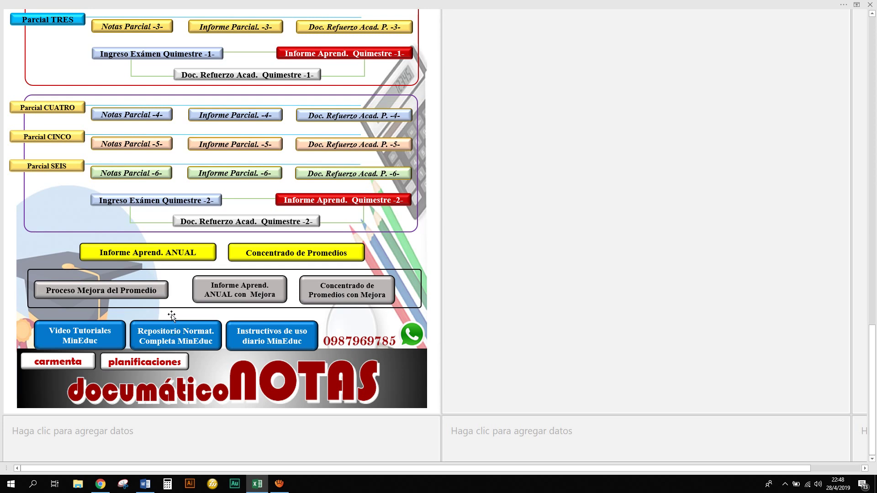
scroll(171, 316, "down", 1)
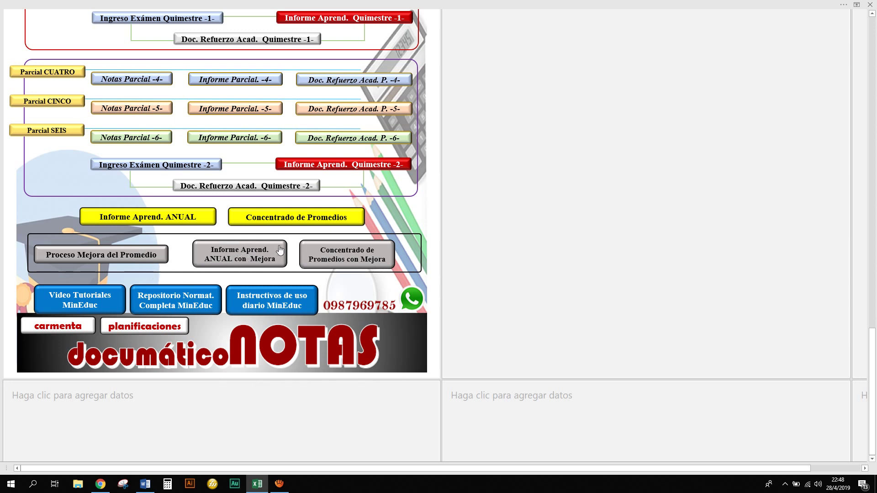
Step: Try the Informe Aprend. ANUAL con Mejora button and scroll through the result
left_click(254, 259)
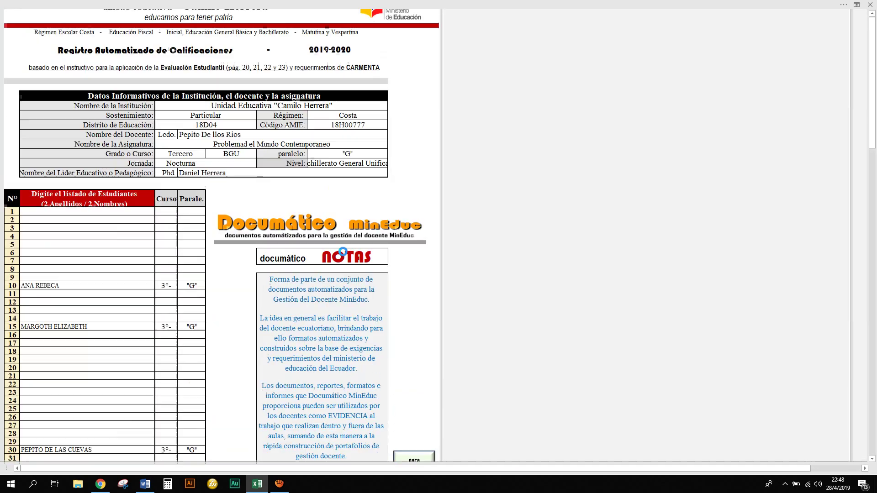
scroll(301, 272, "down", 10)
scroll(303, 277, "down", 7)
scroll(304, 281, "down", 8)
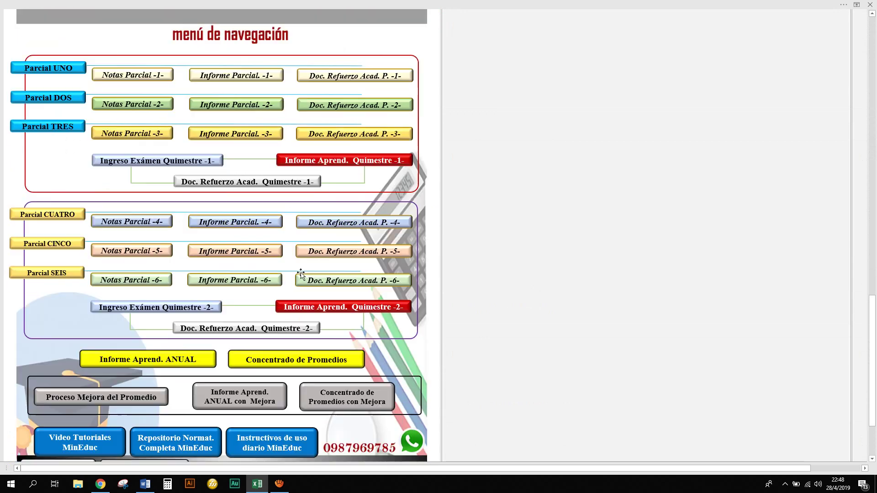
scroll(306, 286, "down", 4)
Step: Review the Concentrado de Promedios con Mejora summary
left_click(359, 297)
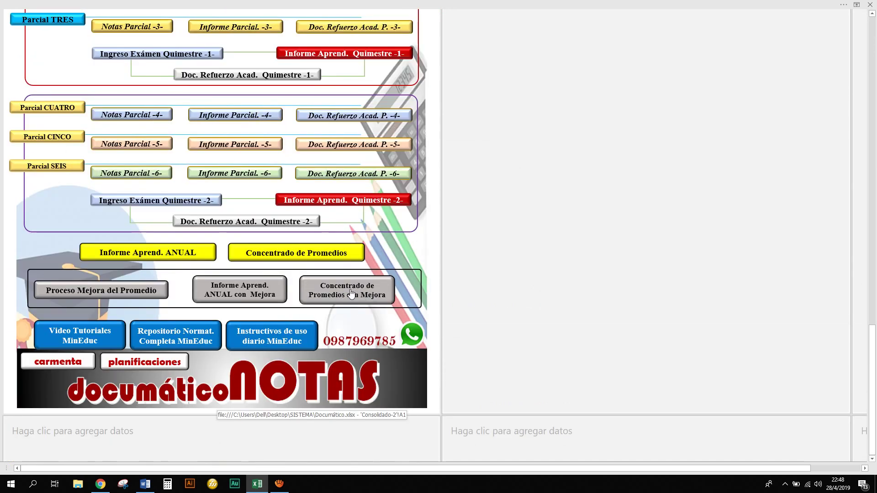
scroll(393, 290, "down", 3)
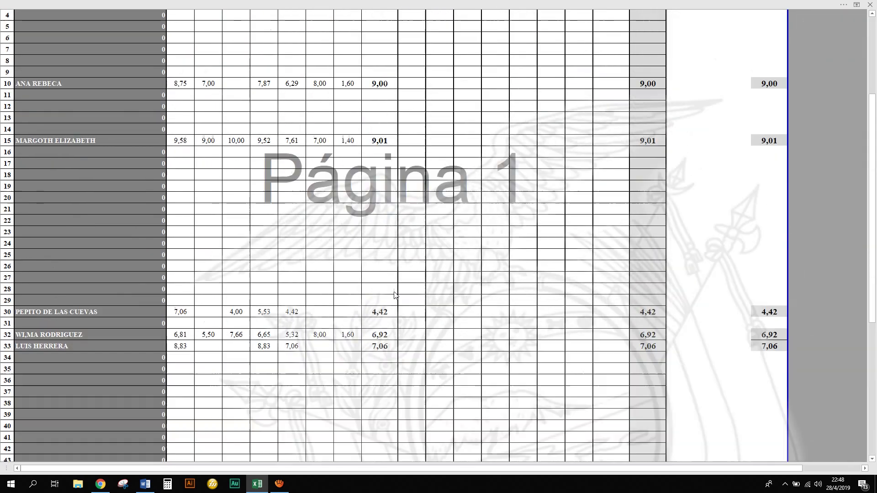
scroll(395, 295, "up", 3)
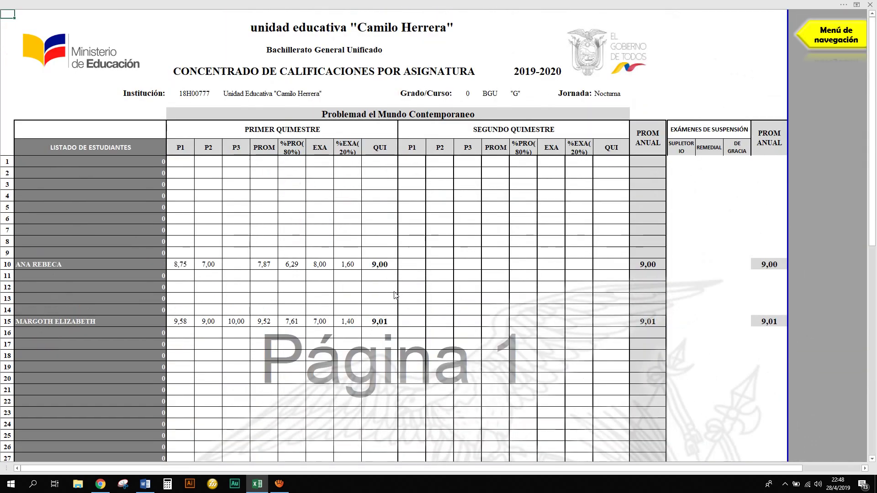
Step: Back on the navigation menu, launch the Video Tutoriales MinEduc YouTube playlist
left_click(826, 40)
scroll(350, 329, "down", 5)
scroll(351, 329, "down", 14)
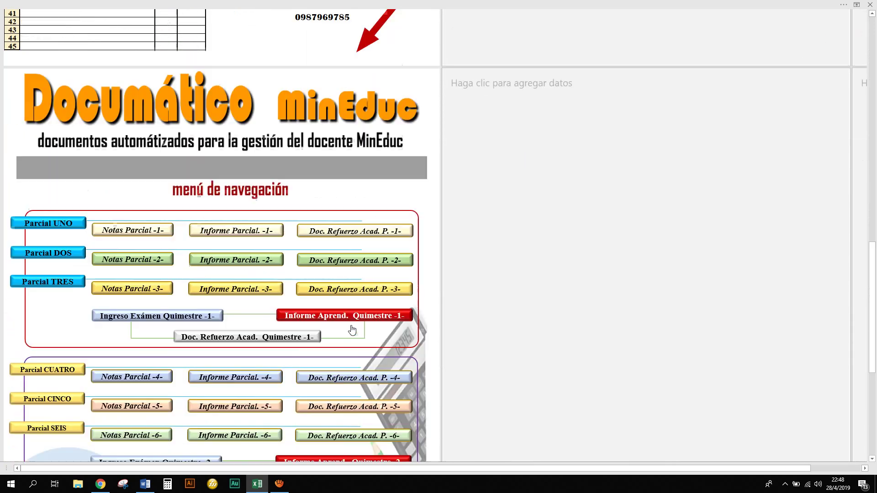
scroll(352, 329, "down", 6)
scroll(352, 329, "down", 8)
scroll(347, 324, "up", 3)
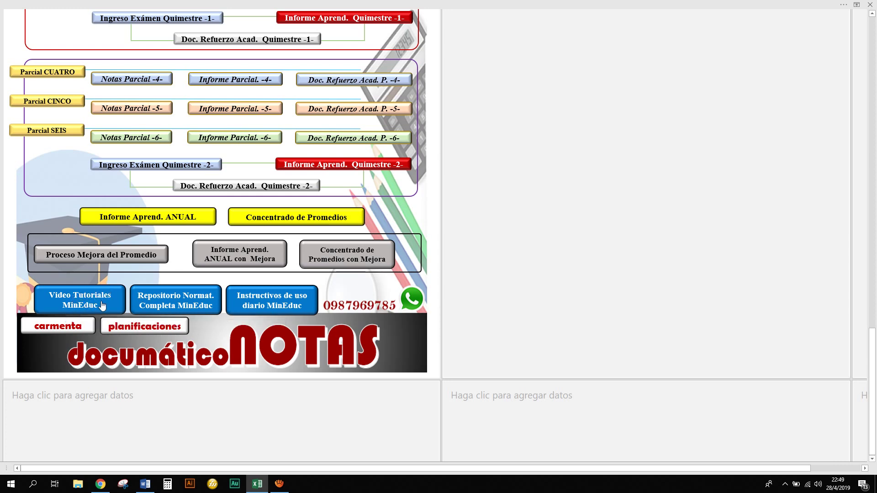
left_click(102, 306)
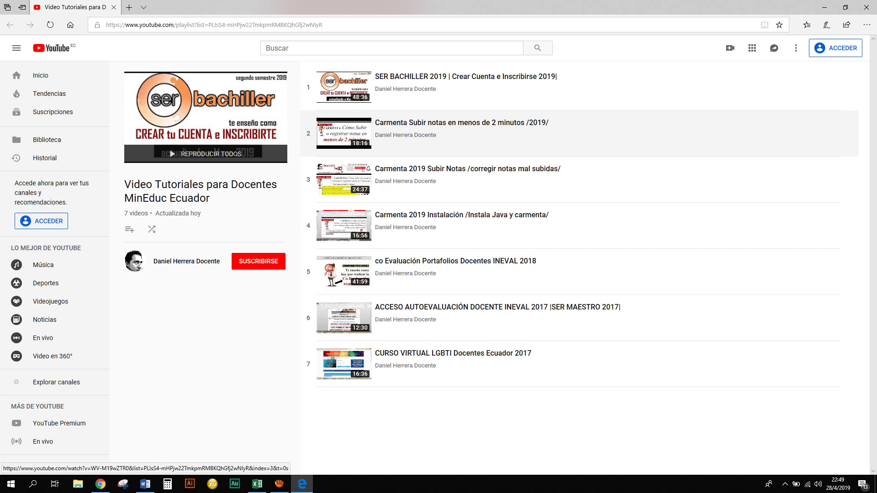
Step: Play the second playlist video on Carmenta grade uploads, then switch back to Excel
left_click(411, 124)
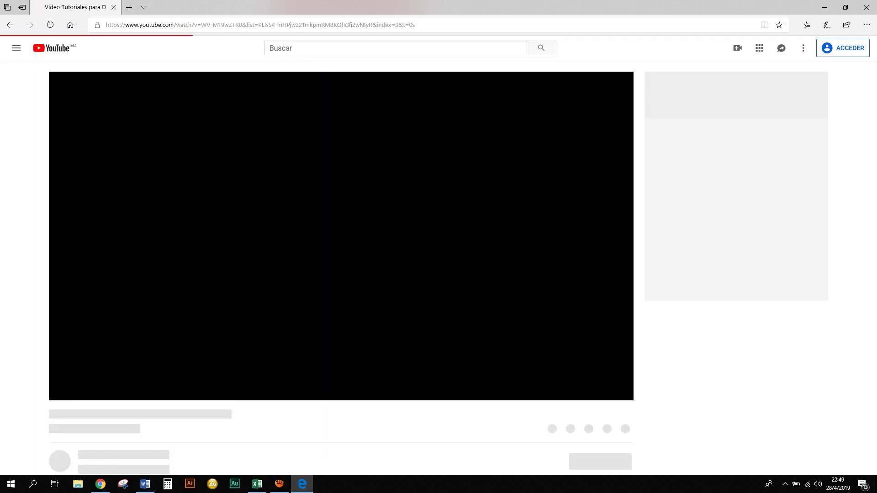
scroll(606, 163, "down", 3)
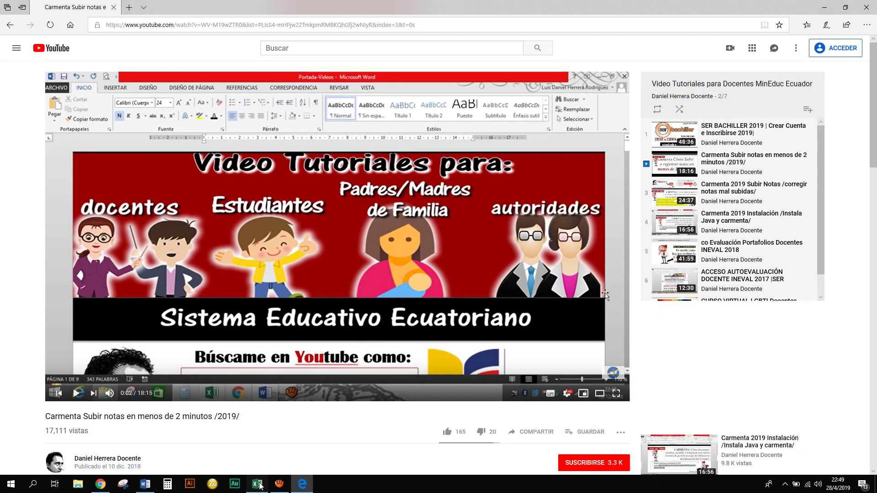
left_click(257, 484)
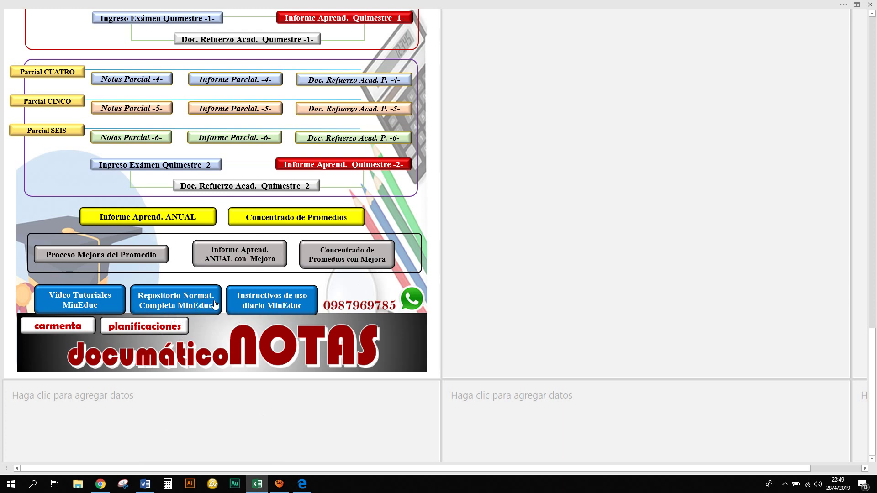
Step: Open the Repositorio Normat. Completa MinEduc library on urbea.org and browse its listing
left_click(214, 305)
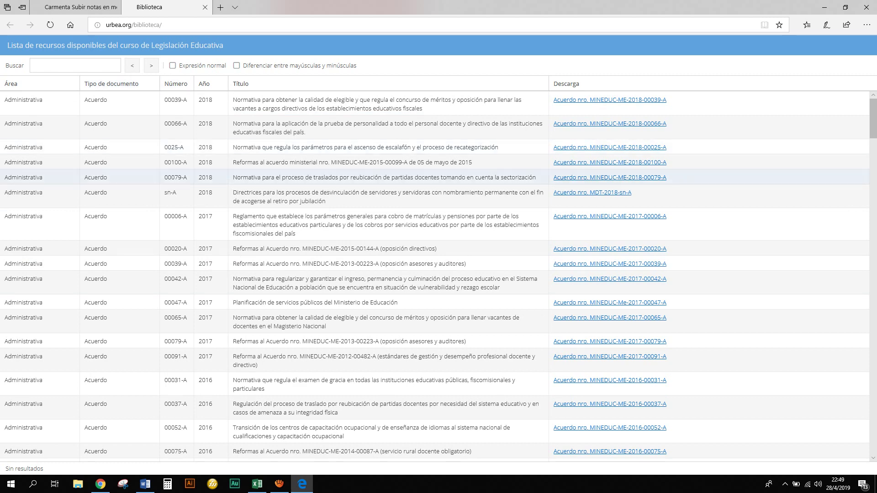
scroll(435, 276, "down", 5)
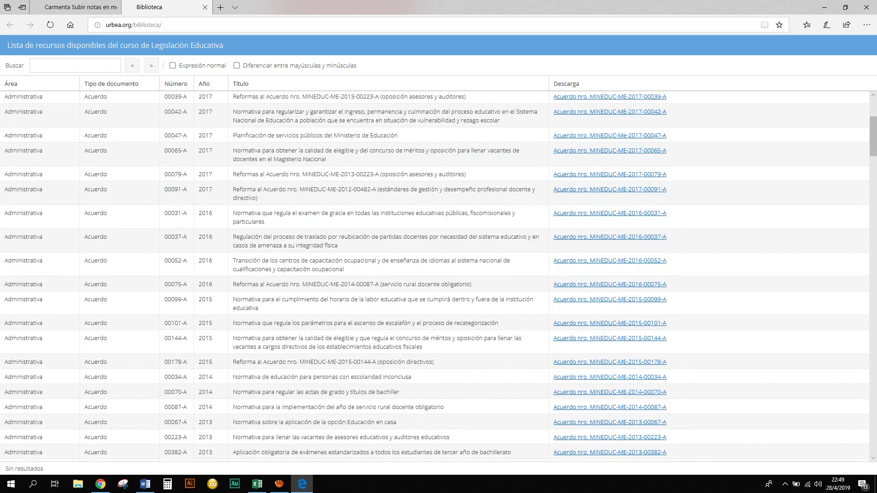
scroll(435, 276, "down", 5)
scroll(434, 276, "down", 5)
scroll(435, 276, "down", 5)
scroll(435, 276, "down", 5)
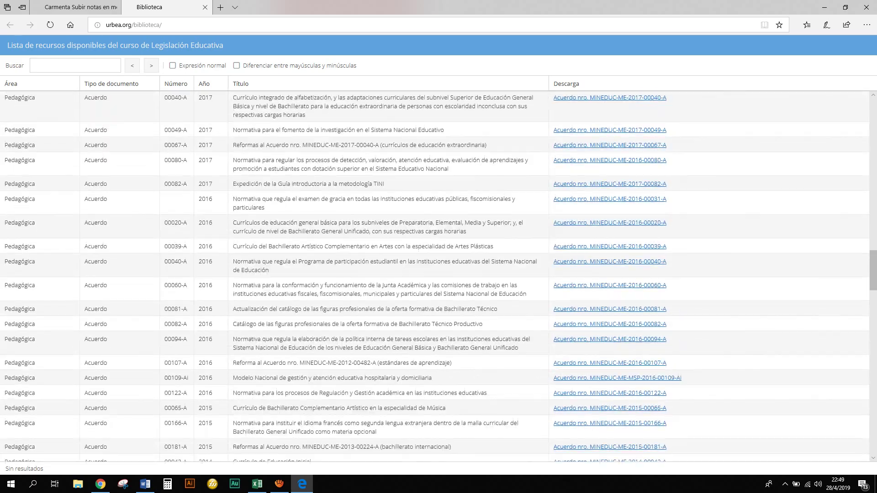
scroll(434, 276, "down", 5)
scroll(435, 276, "down", 5)
scroll(434, 276, "down", 5)
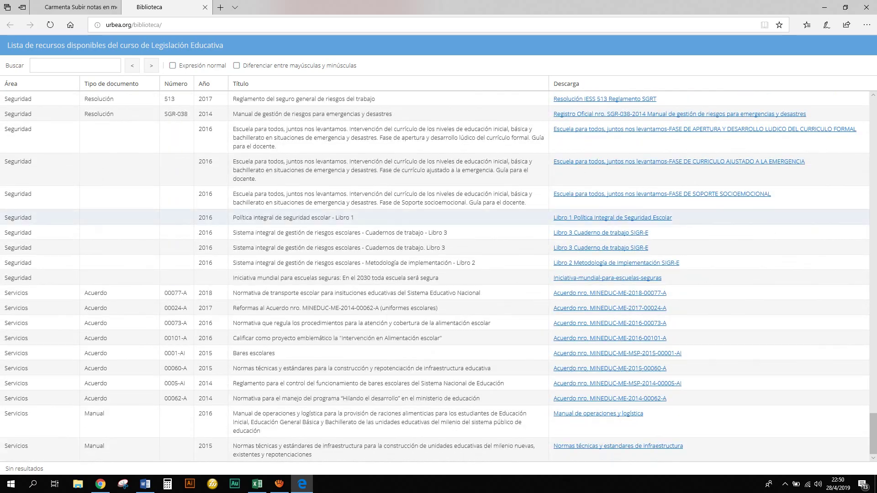
scroll(435, 276, "up", 5)
scroll(434, 276, "up", 5)
scroll(434, 276, "up", 5)
scroll(434, 276, "up", 5)
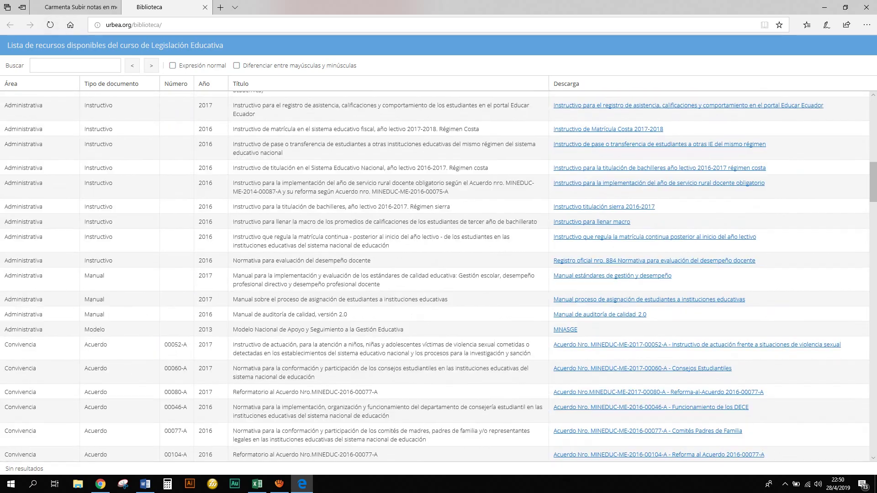
Step: Search the library for TINI, open Guia_TINI.pdf, and return to Excel
left_click(75, 65)
type("TINI")
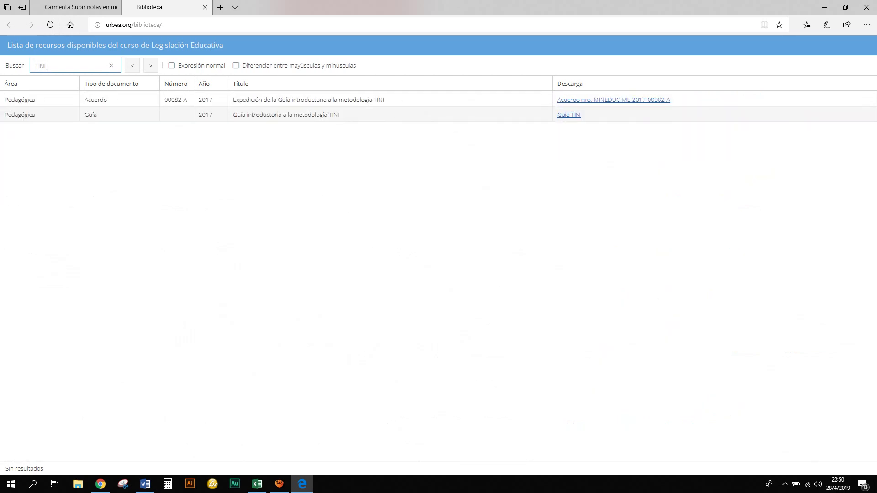
key("Return")
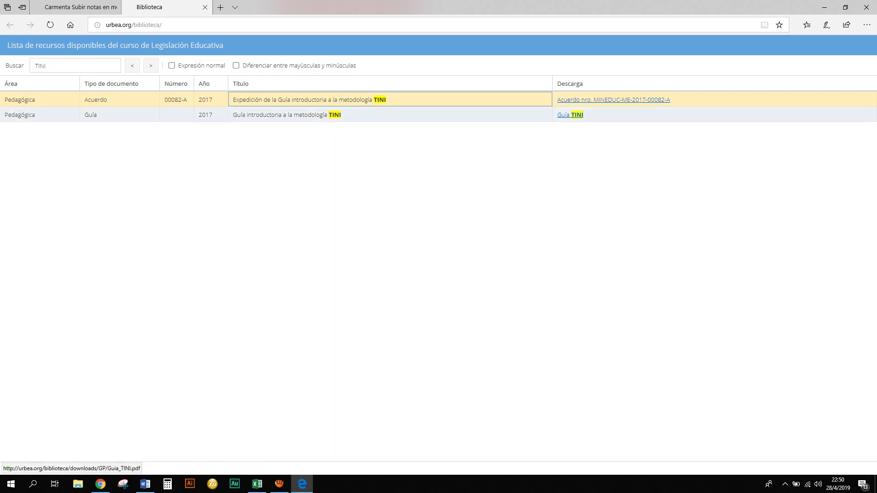
left_click(571, 115)
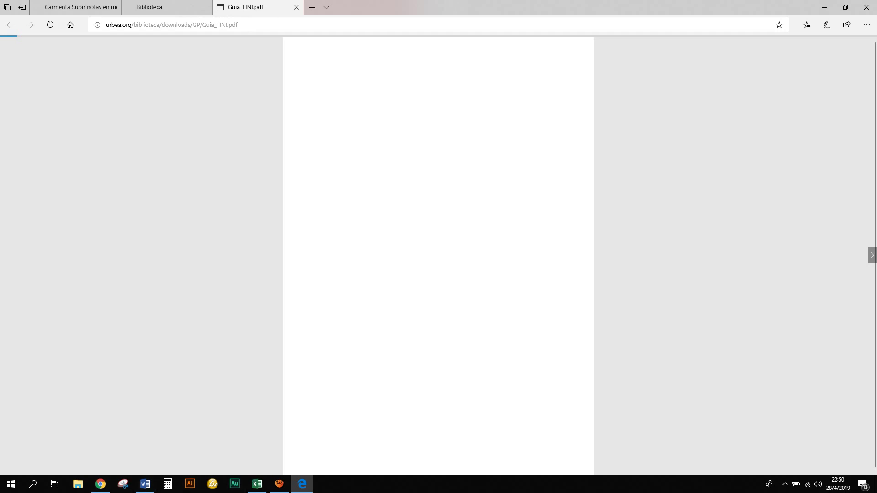
left_click(258, 483)
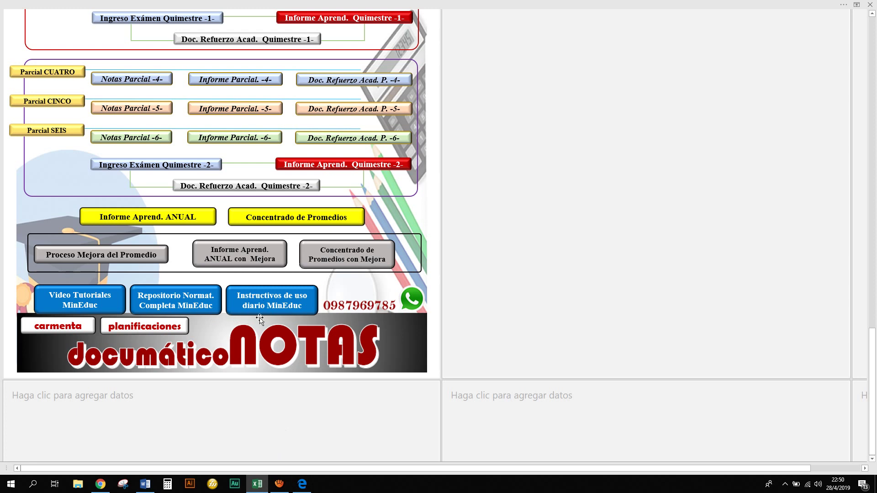
Step: Open the Instructivos y Normativas de Uso diario MinEduc Drive folder, download LOSEP.pdf, and return to Excel
left_click(266, 303)
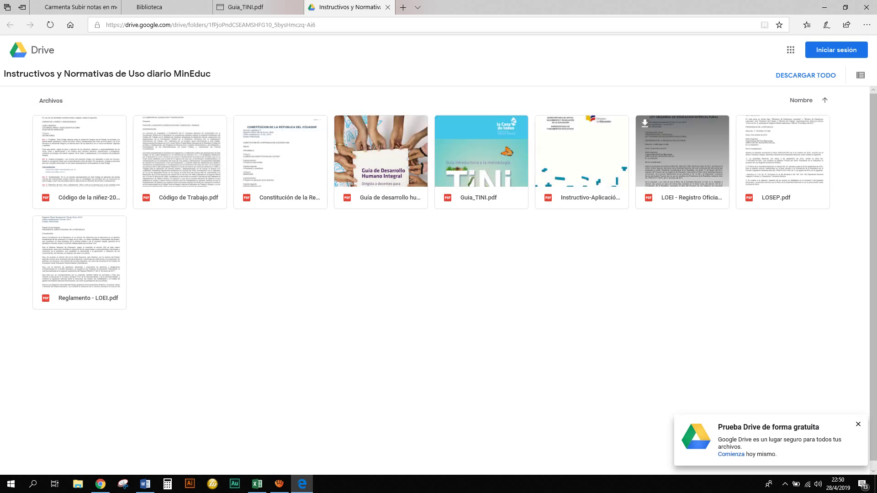
left_click(746, 123)
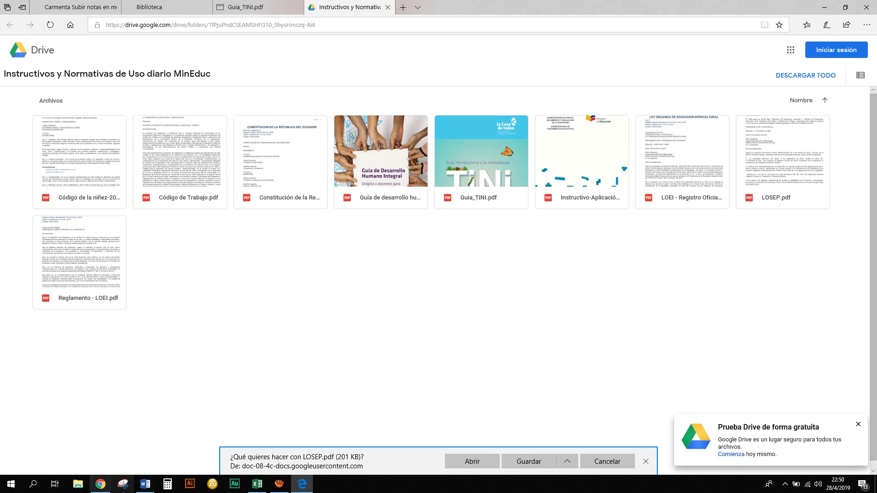
left_click(257, 484)
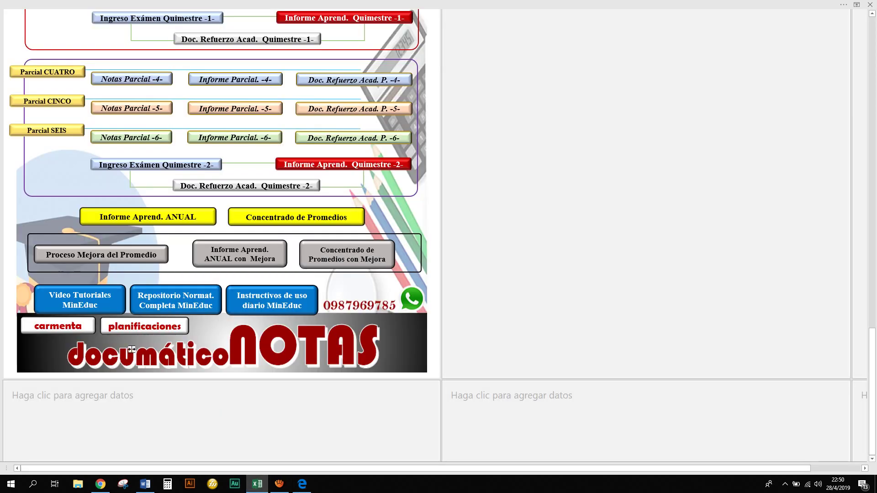
left_click(76, 329)
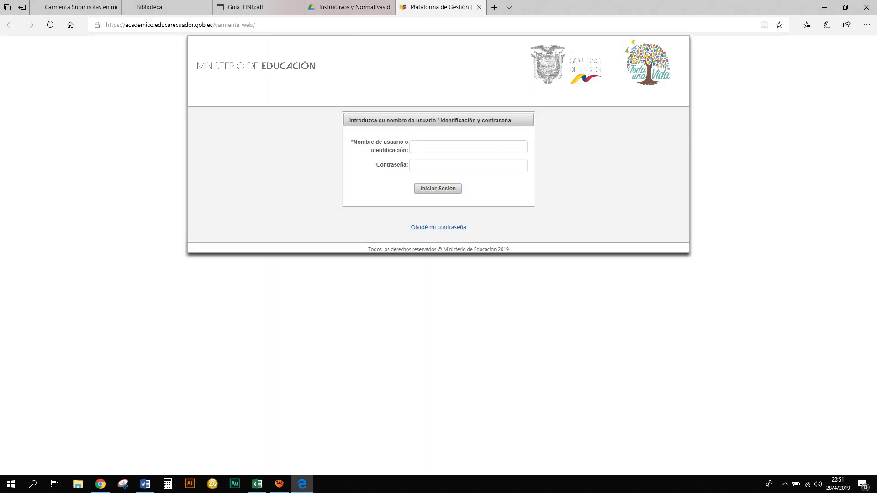
left_click(416, 147)
left_click(416, 165)
left_click(101, 484)
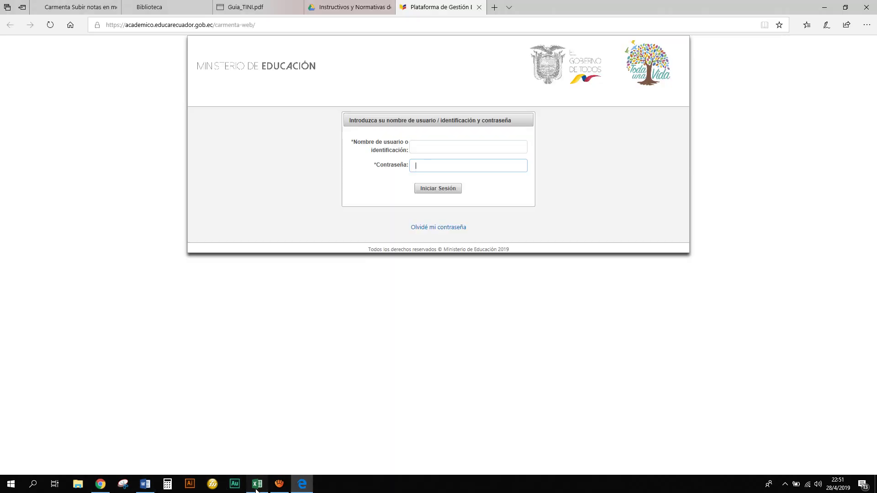
left_click(257, 484)
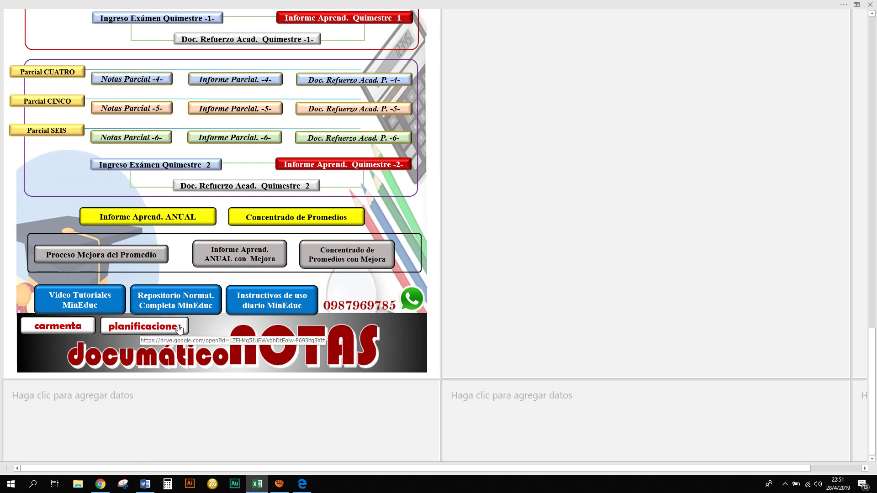
left_click(228, 319)
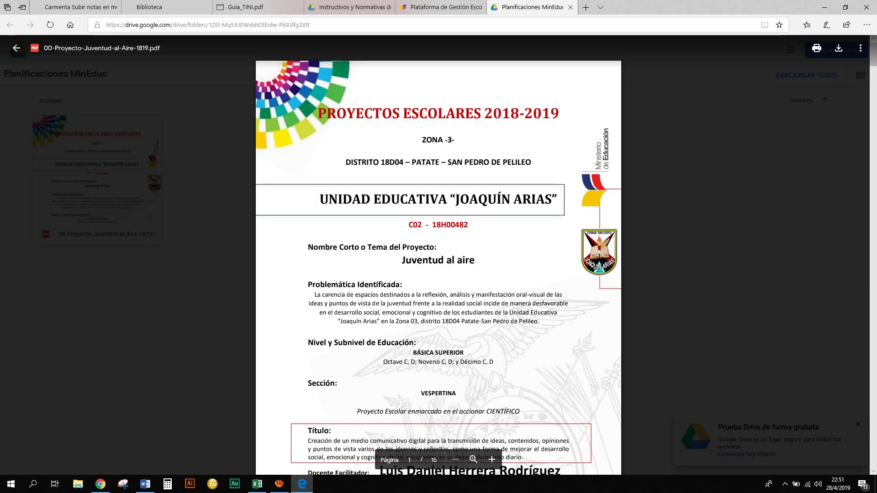
scroll(328, 197, "down", 3)
scroll(328, 197, "down", 5)
scroll(329, 197, "down", 5)
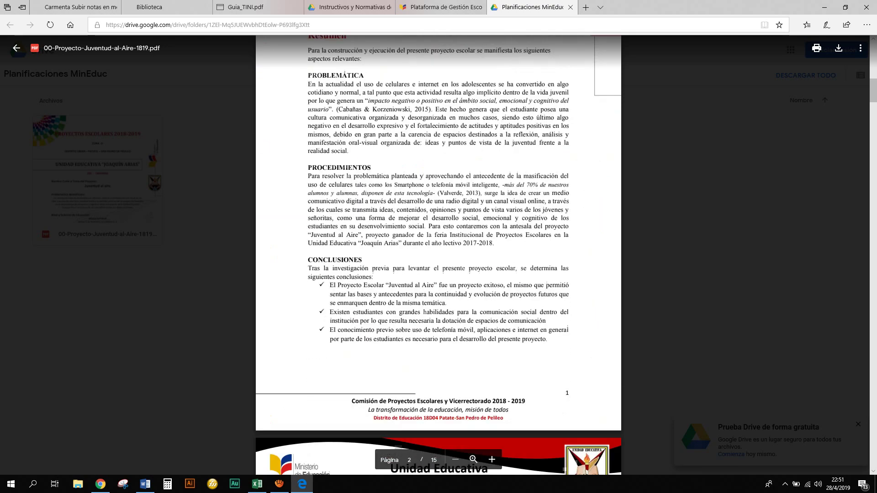
scroll(329, 197, "down", 5)
scroll(329, 196, "down", 5)
scroll(328, 197, "down", 5)
scroll(329, 197, "down", 5)
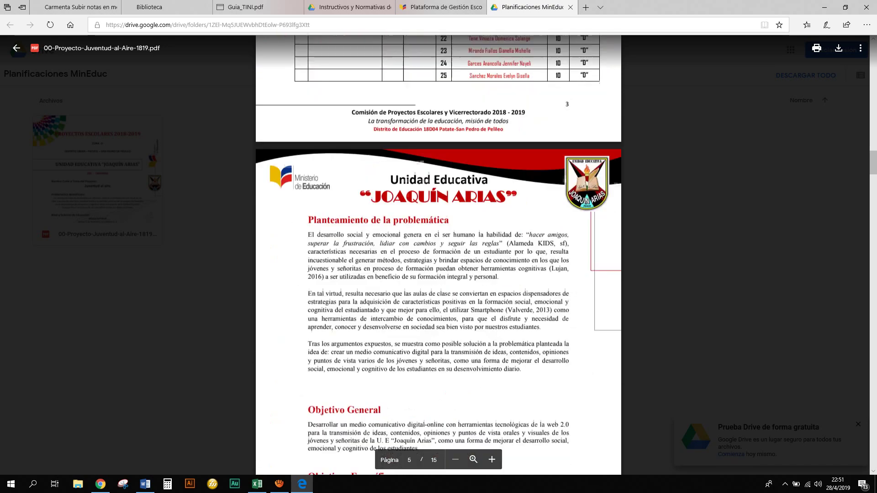
scroll(328, 196, "down", 5)
scroll(439, 247, "down", 5)
scroll(439, 247, "down", 5)
scroll(439, 247, "down", 5)
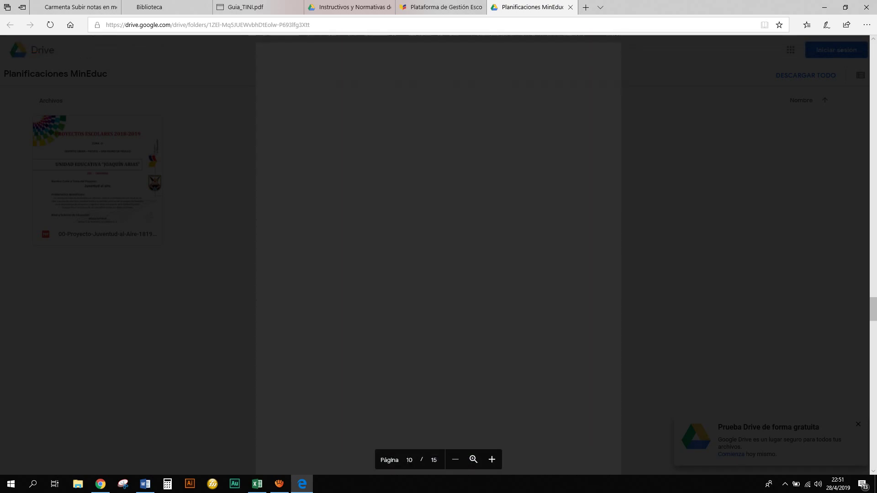
scroll(439, 247, "down", 5)
scroll(439, 247, "up", 5)
scroll(438, 247, "up", 5)
scroll(439, 247, "up", 5)
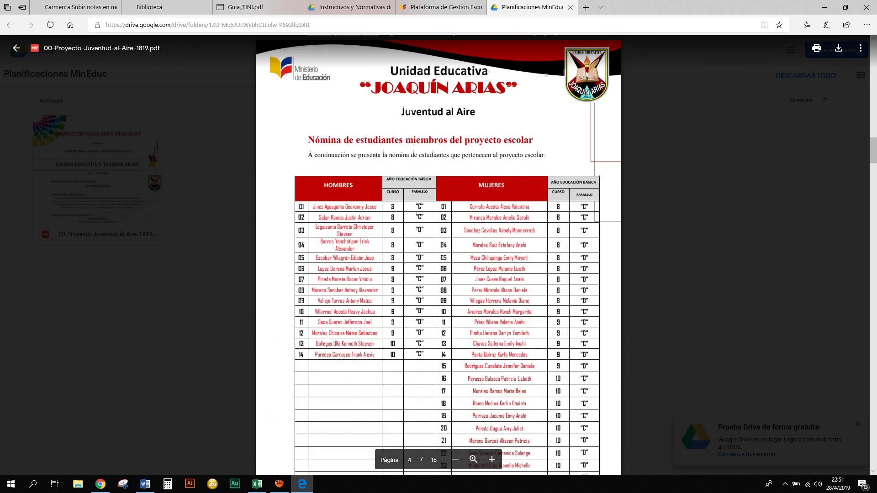
scroll(439, 246, "up", 5)
scroll(439, 256, "up", 5)
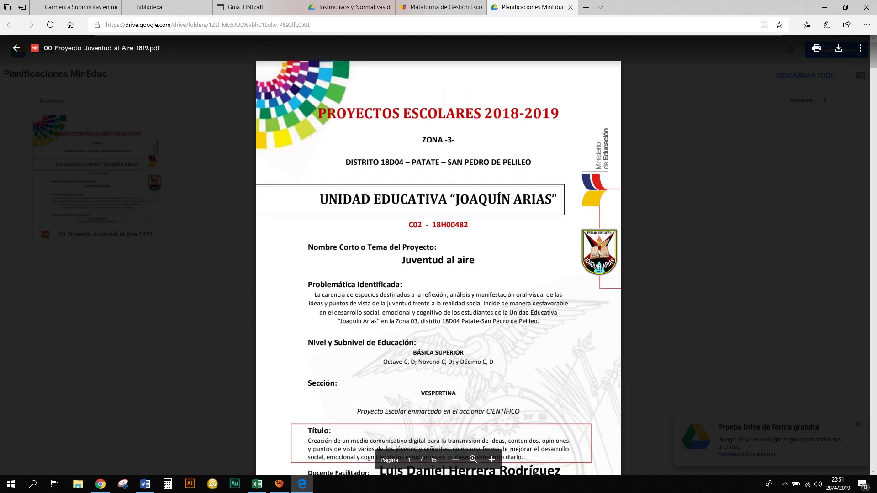
scroll(439, 256, "down", 5)
scroll(439, 256, "down", 5)
key("Escape")
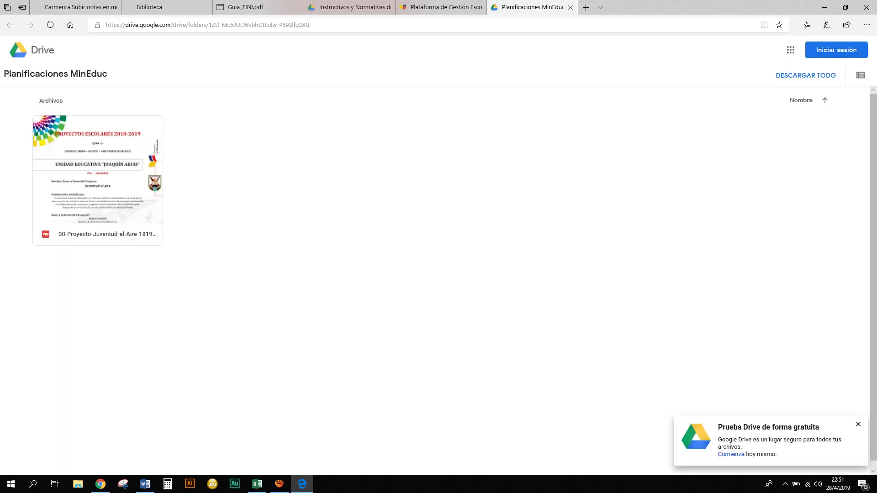
left_click(257, 484)
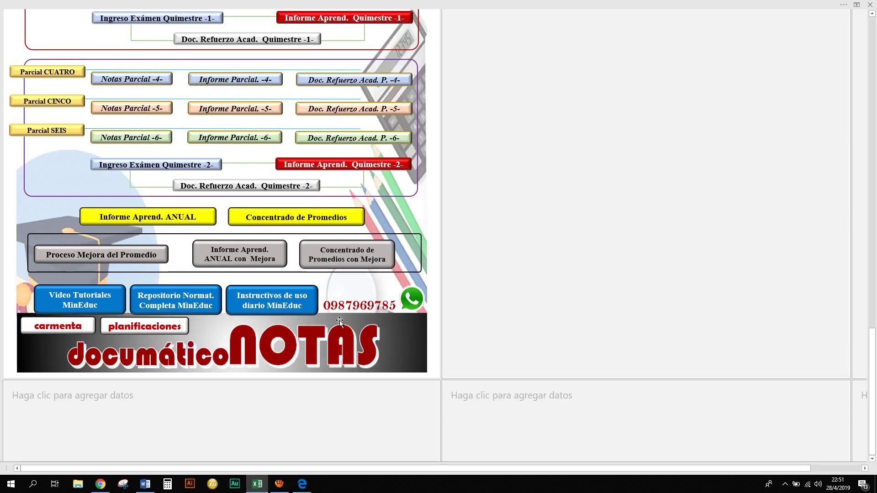
Step: Scroll through the school header and student list, then bring up the Educar Ecuador YouTube channel
scroll(670, 268, "up", 10)
scroll(386, 230, "up", 6)
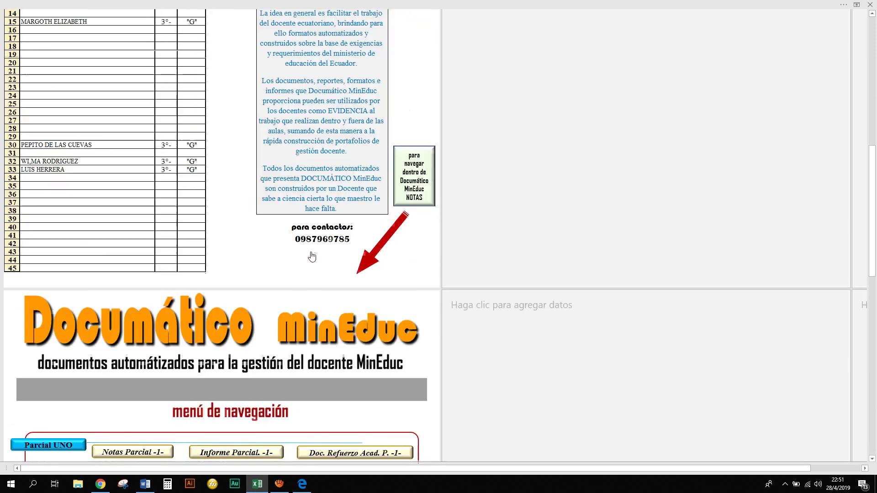
scroll(320, 256, "up", 15)
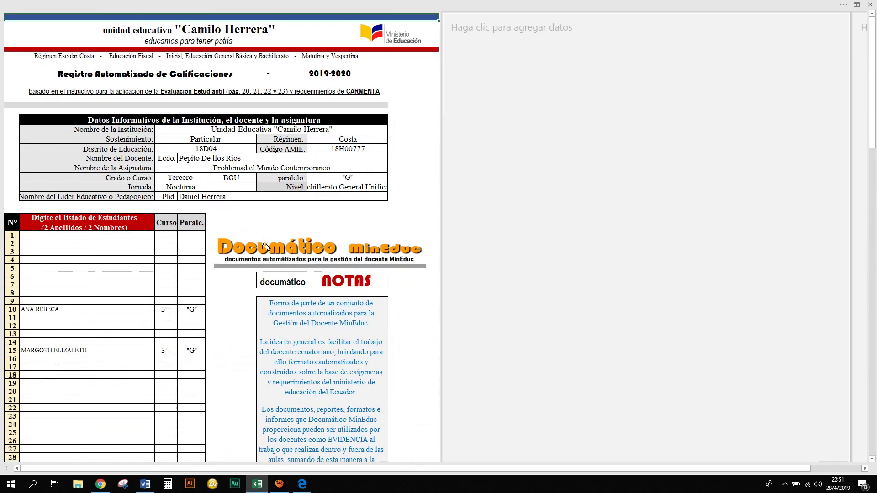
scroll(269, 256, "down", 13)
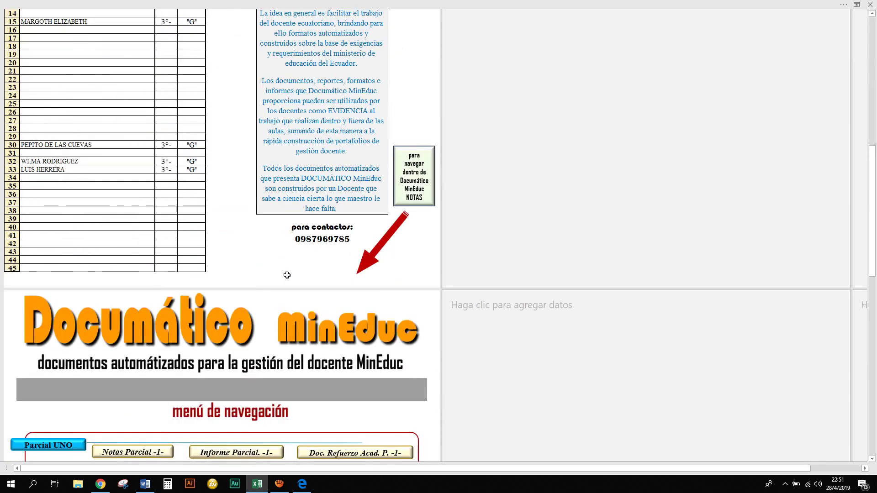
scroll(287, 276, "down", 2)
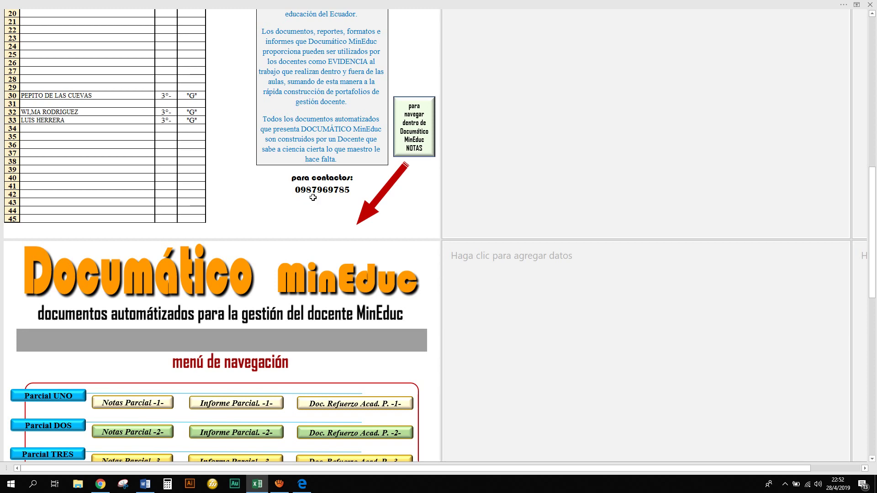
scroll(313, 197, "up", 10)
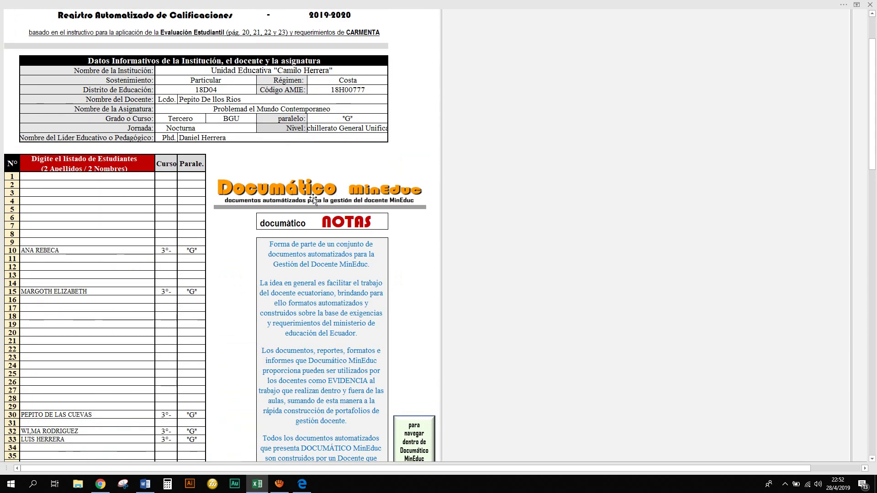
scroll(313, 198, "up", 3)
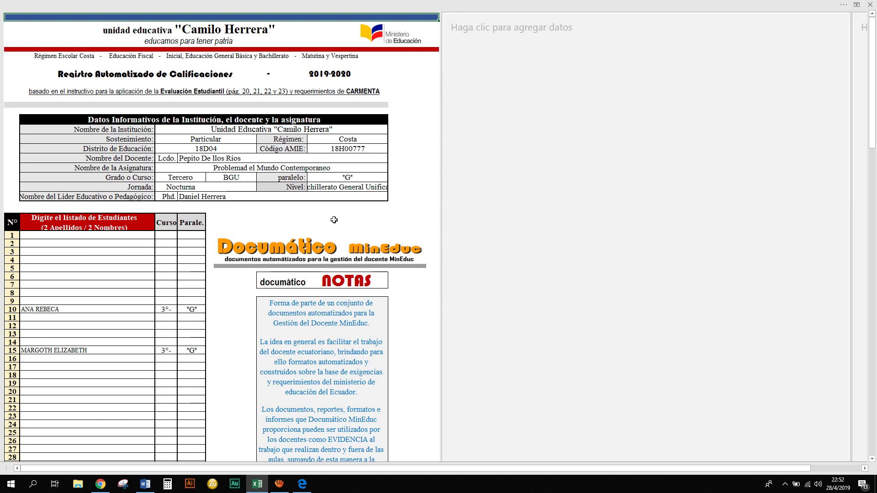
scroll(334, 220, "down", 5)
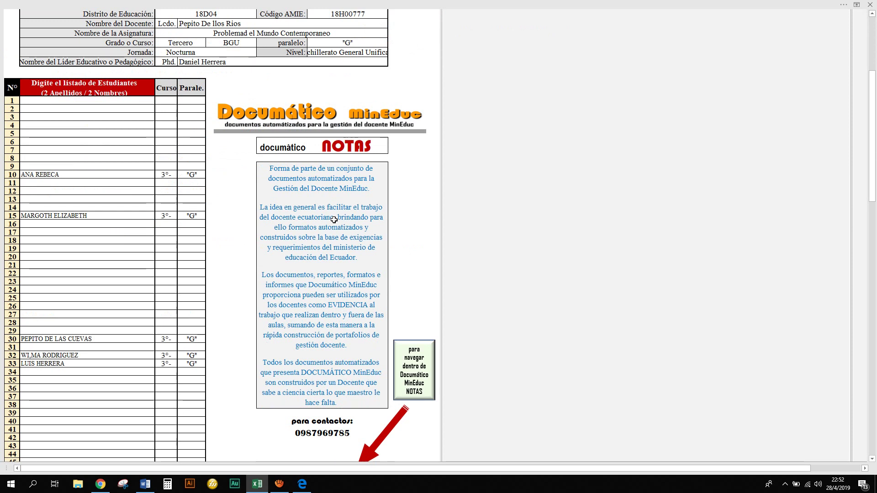
left_click(100, 484)
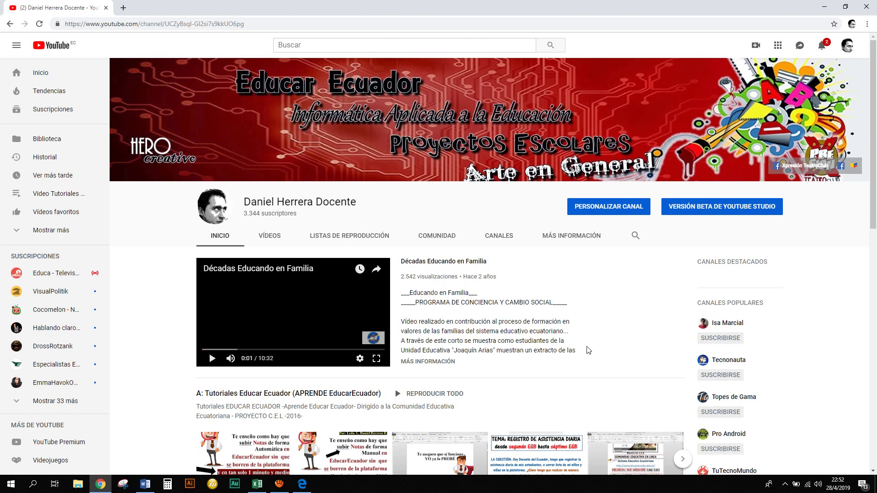
left_click(257, 484)
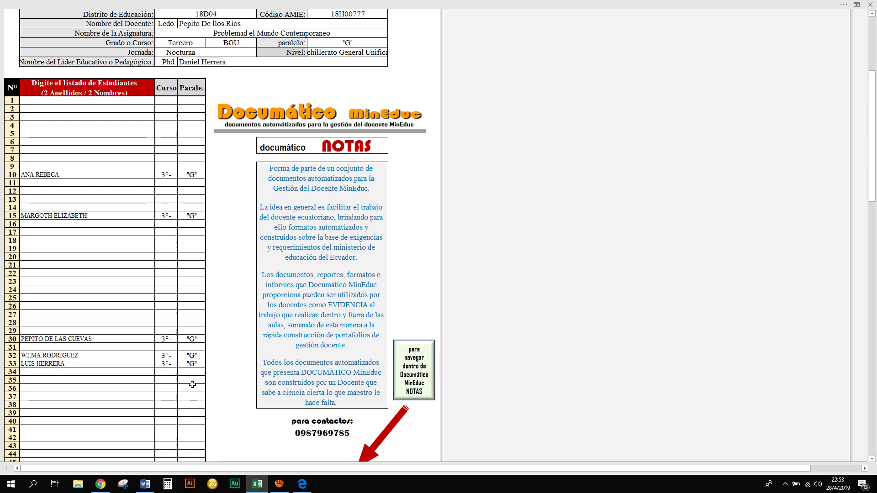
left_click(100, 484)
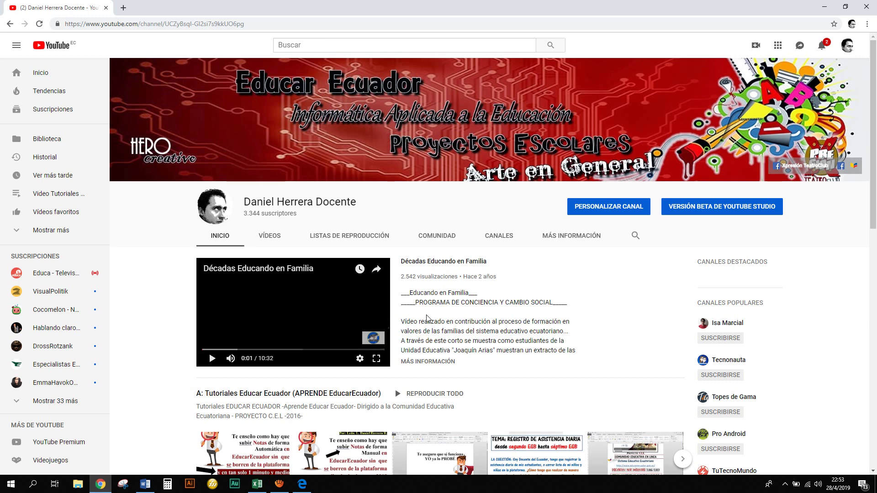